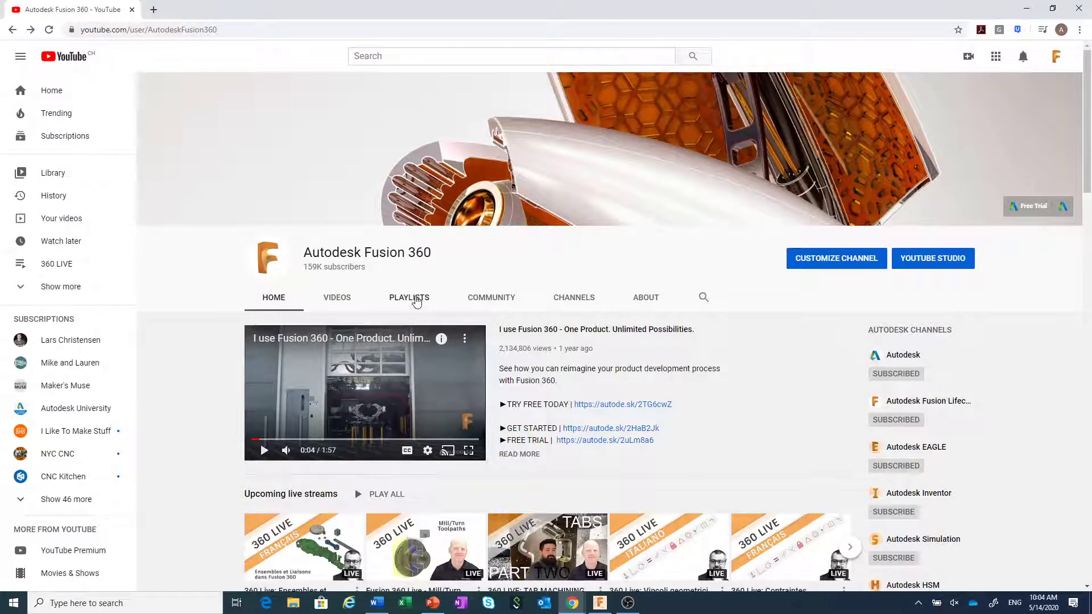
Step: View the French-language Fusion 360 playlist of the Autodesk Fusion 360 channel
left_click(417, 301)
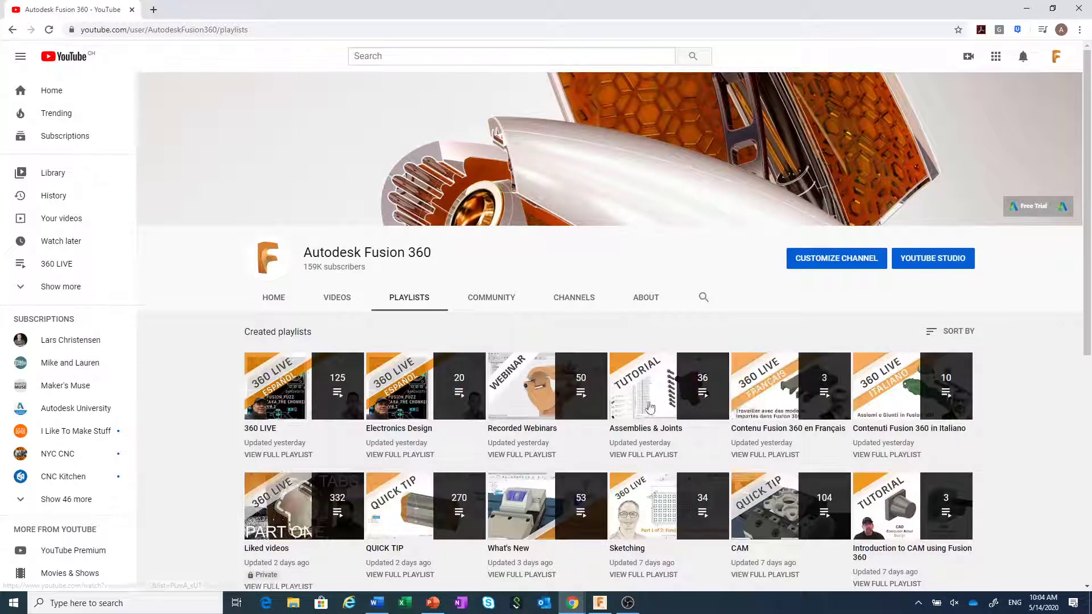
left_click(34, 288)
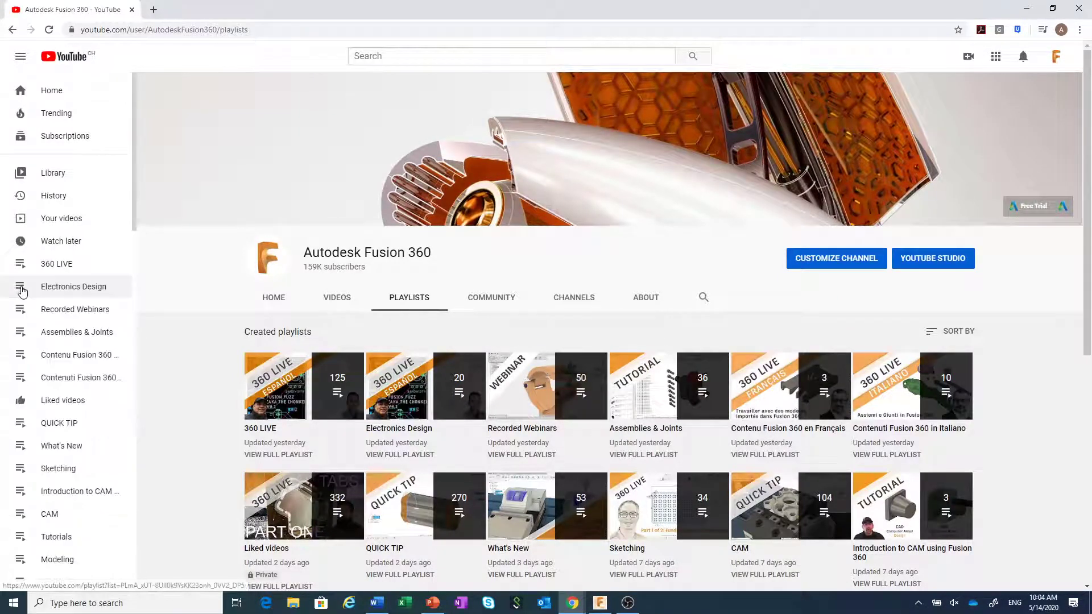
left_click(76, 356)
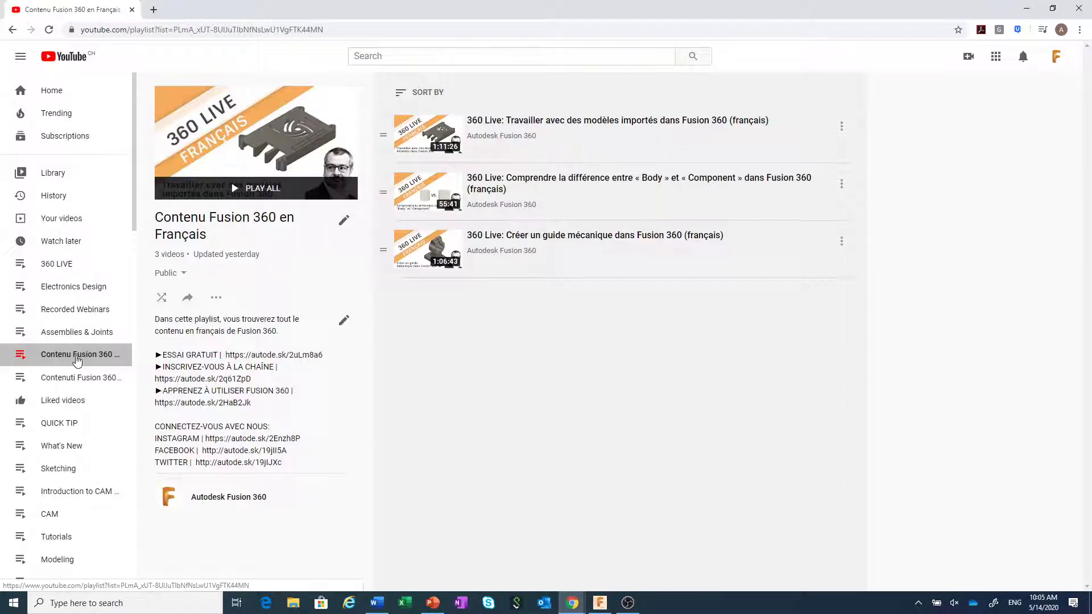
Step: Switch to Fusion 360 and examine the available user languages in the general preferences without changing anything
left_click(601, 604)
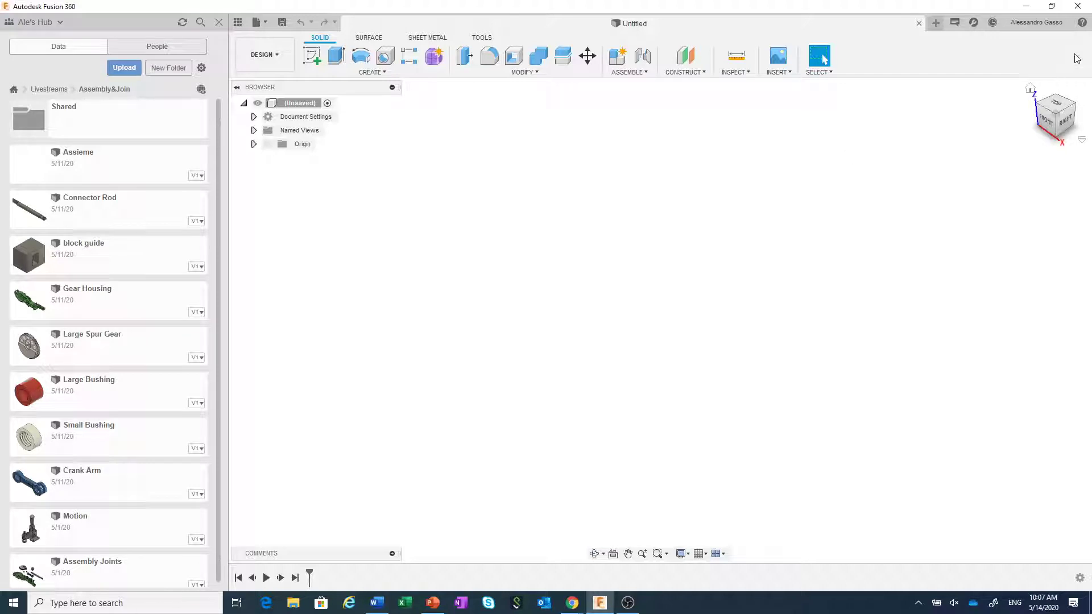
left_click(1082, 23)
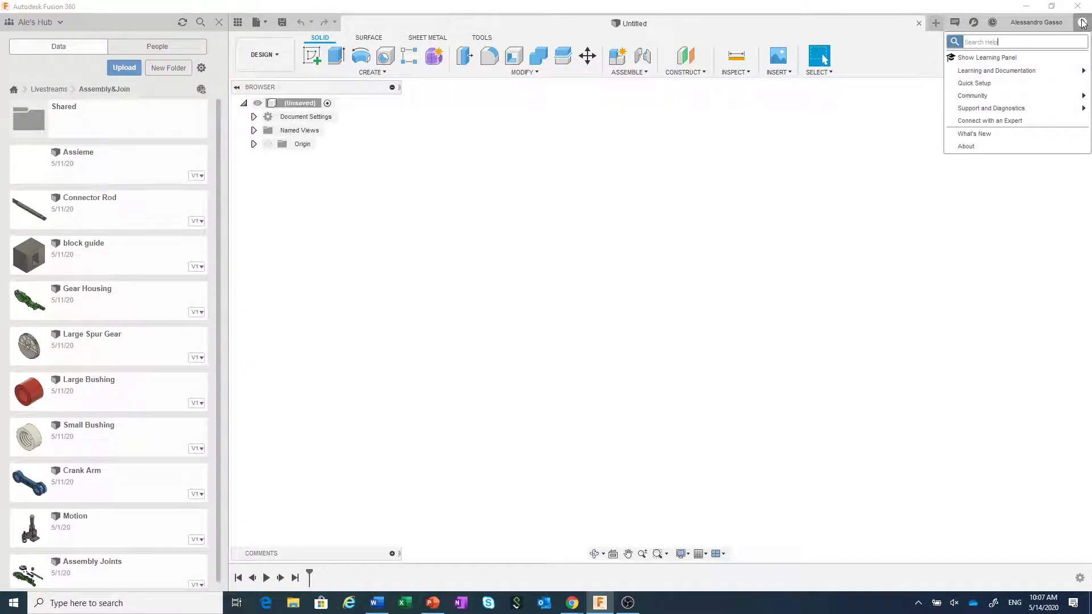
left_click(1052, 23)
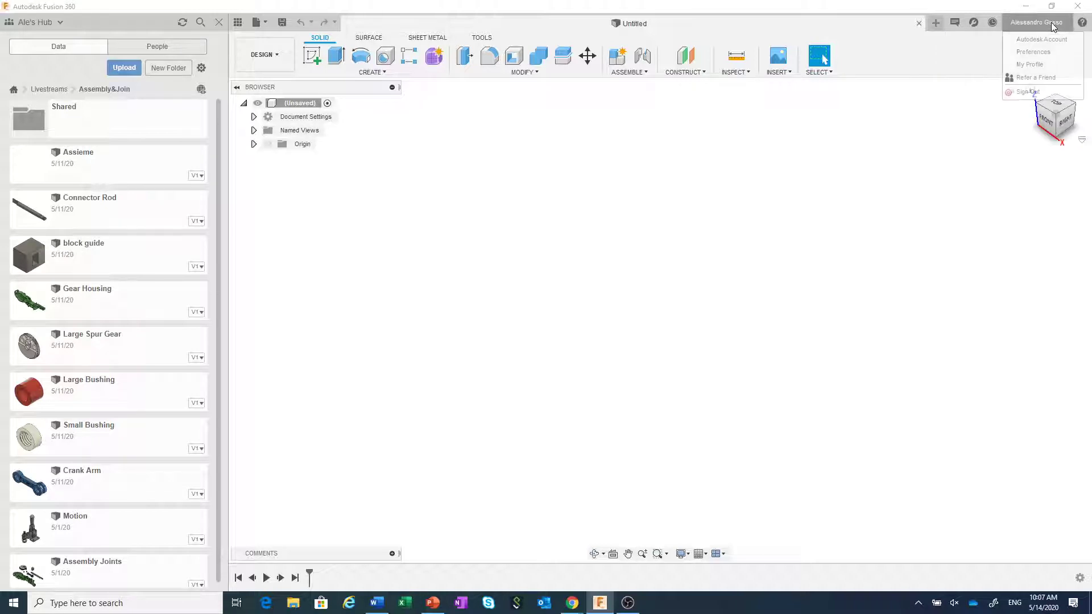
left_click(1039, 51)
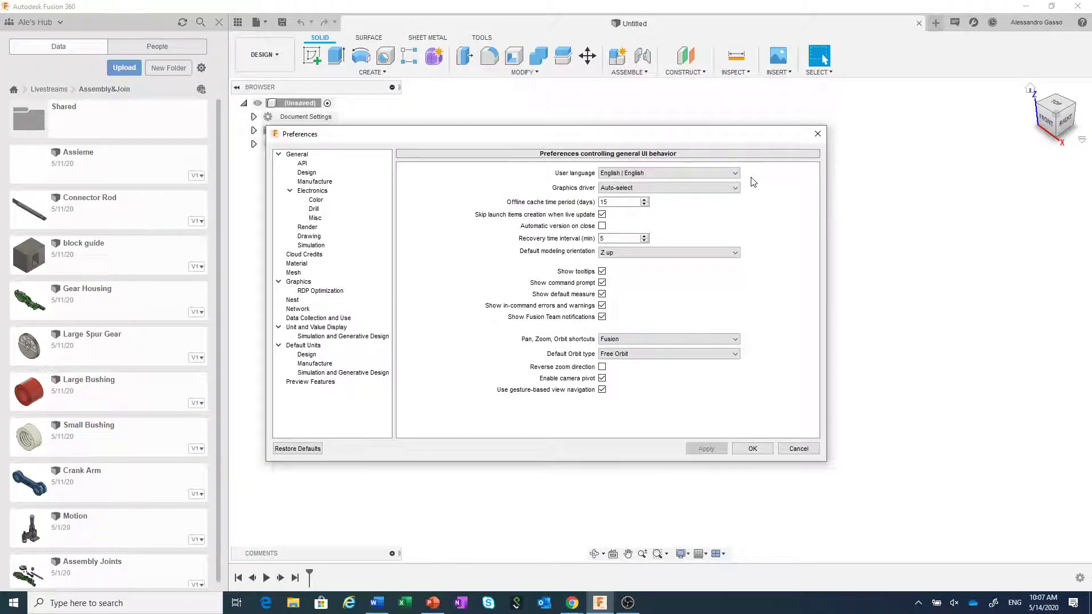
left_click(735, 173)
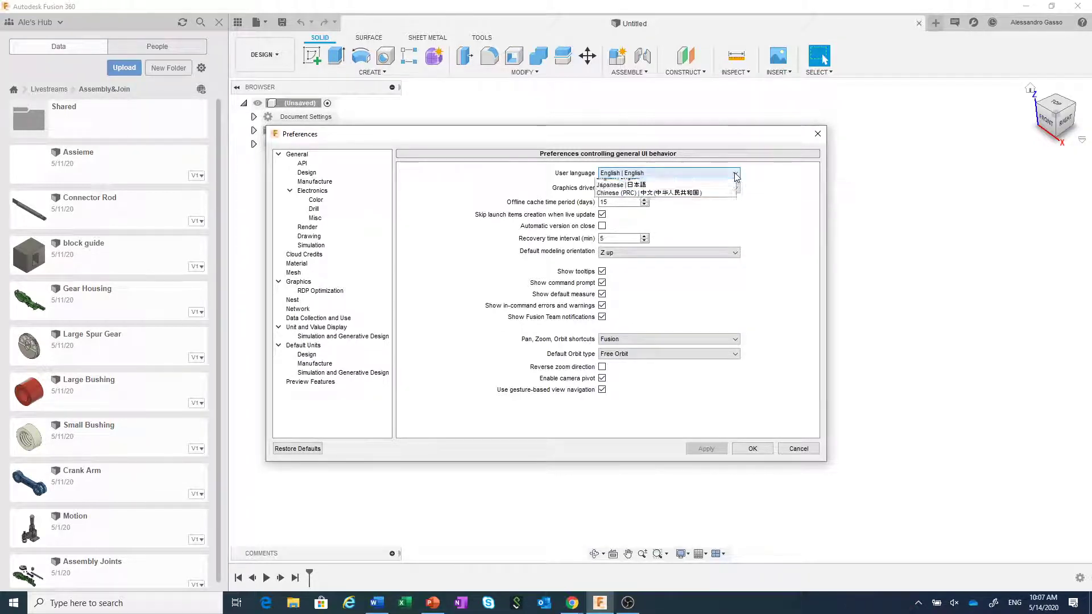
left_click(736, 173)
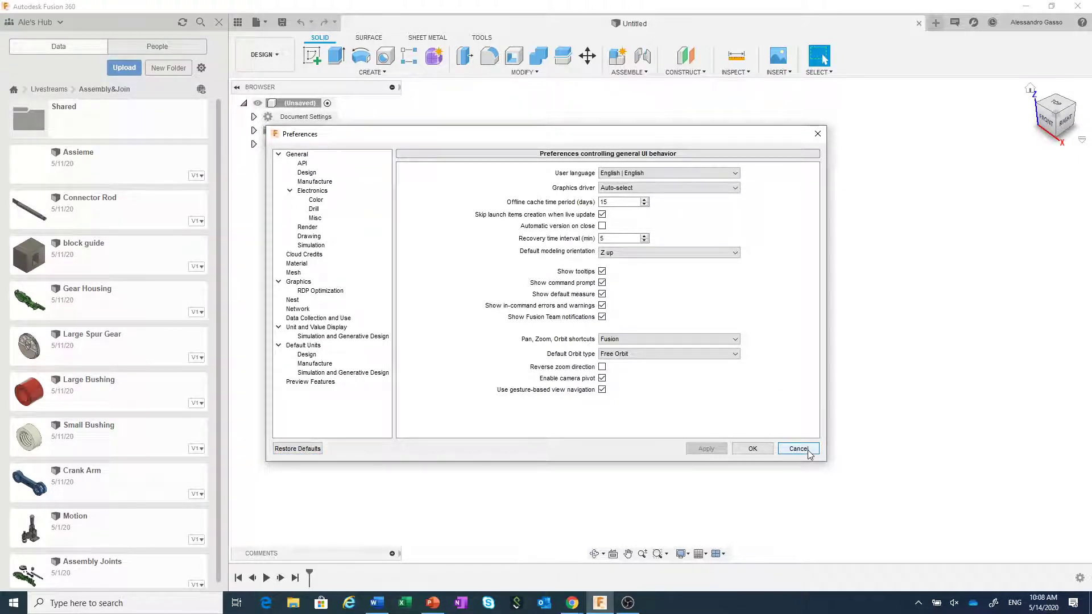
left_click(817, 135)
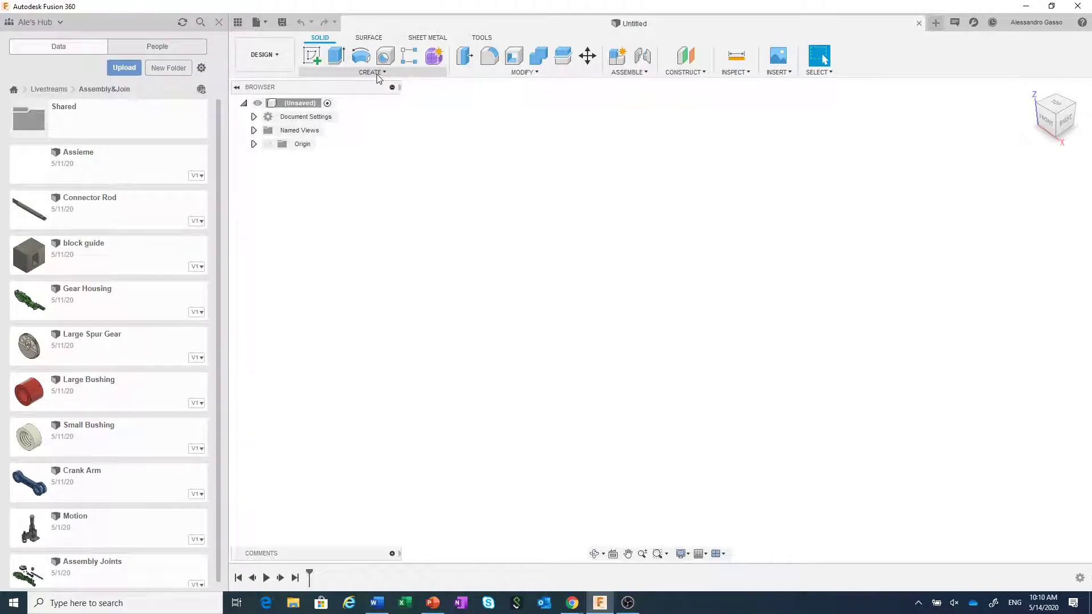
Step: Add three new empty components directly under the top-level assembly
right_click(299, 105)
left_click(319, 114)
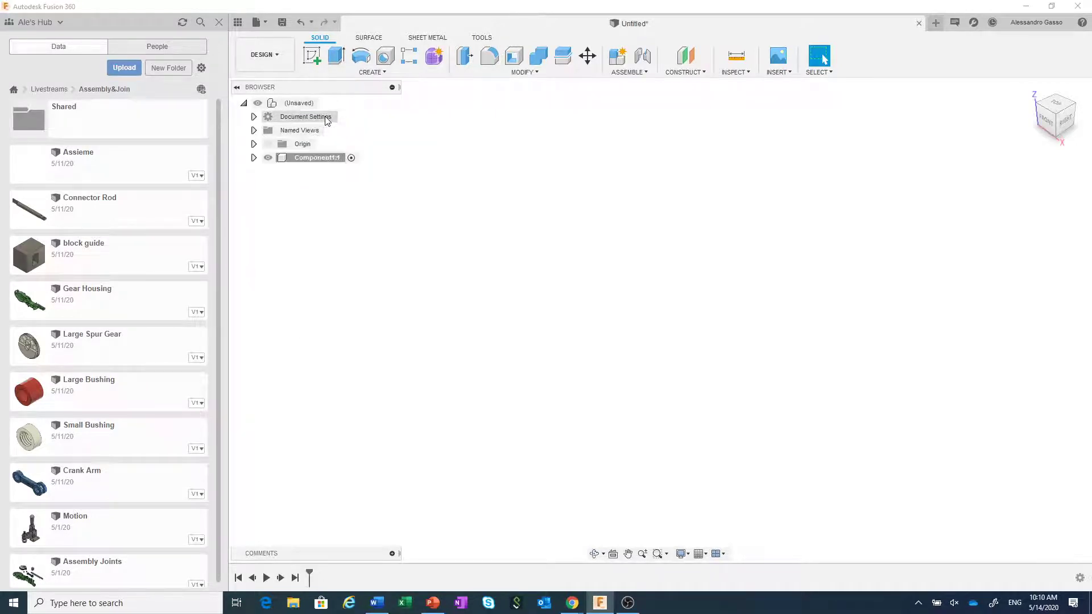
right_click(306, 103)
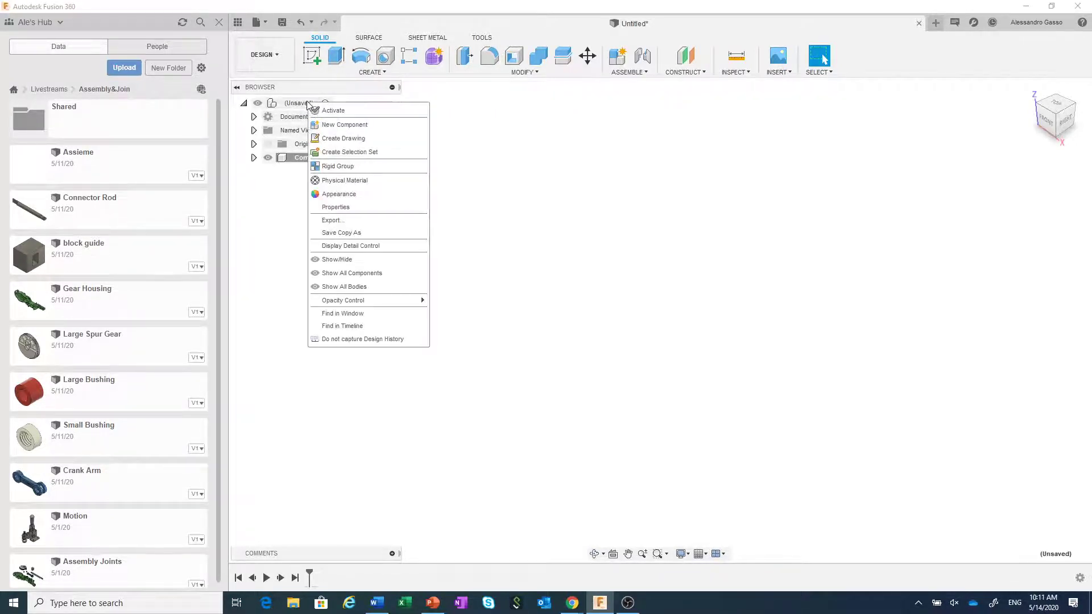
left_click(336, 125)
right_click(300, 104)
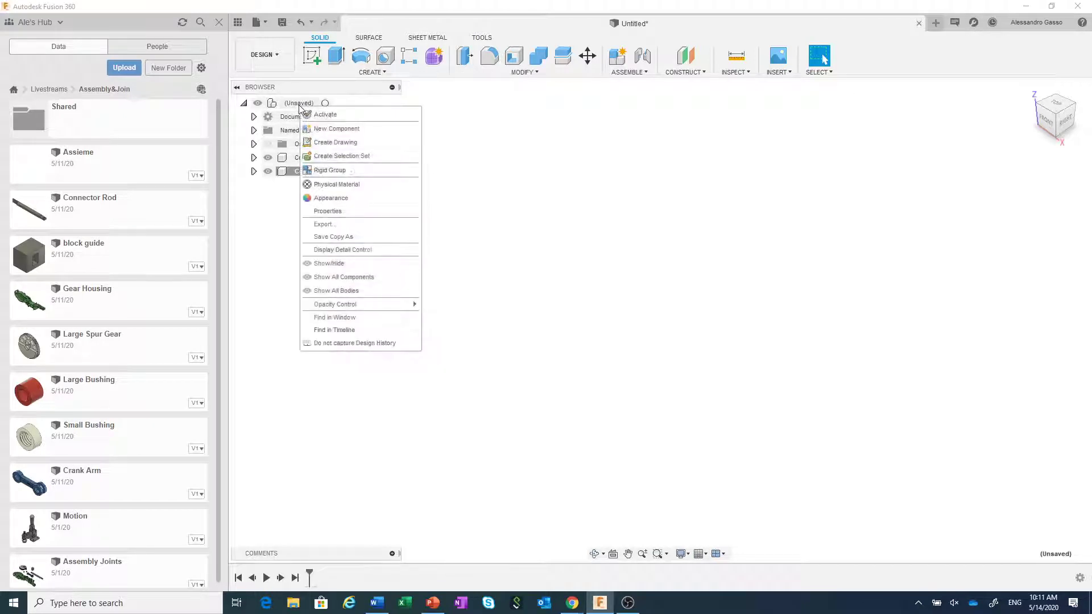
left_click(316, 130)
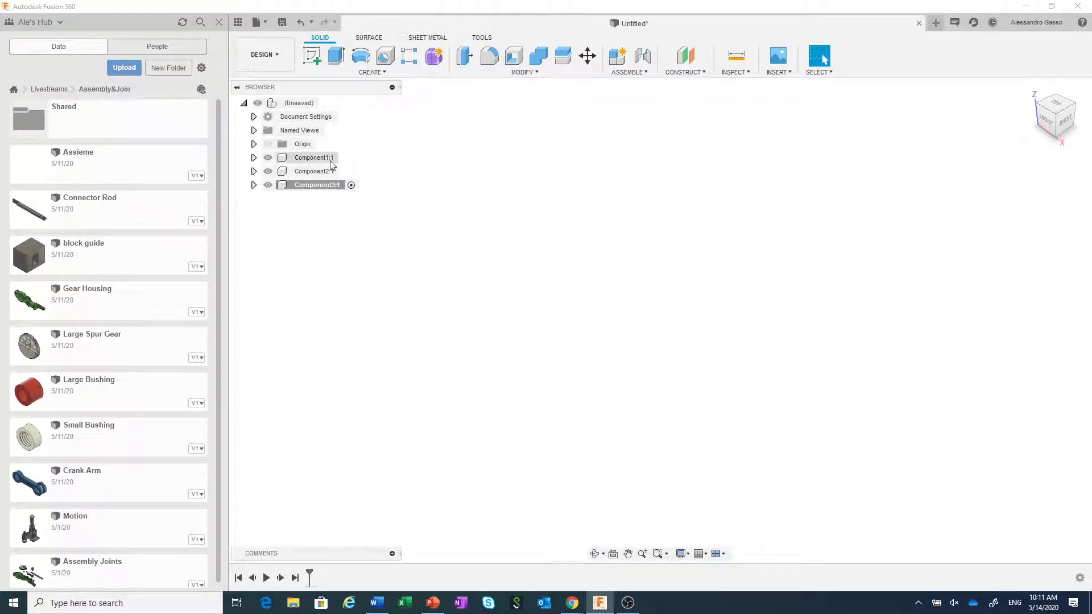
Step: Activate Component1 and create an origin-centred cylinder on the front plane, about 137 mm in diameter with a height of about -4.2 mm
left_click(344, 157)
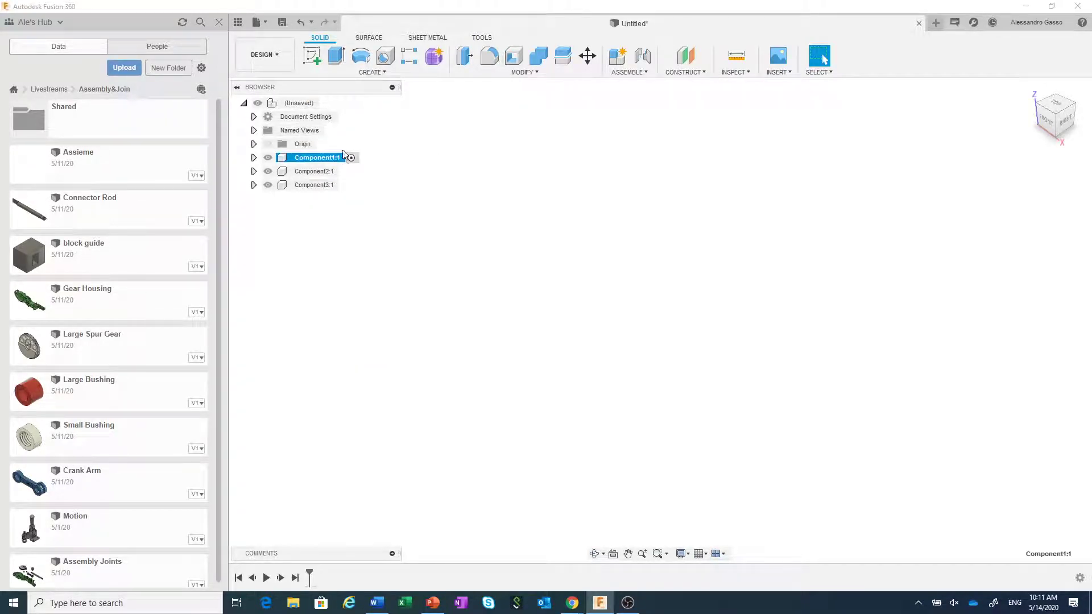
left_click(356, 72)
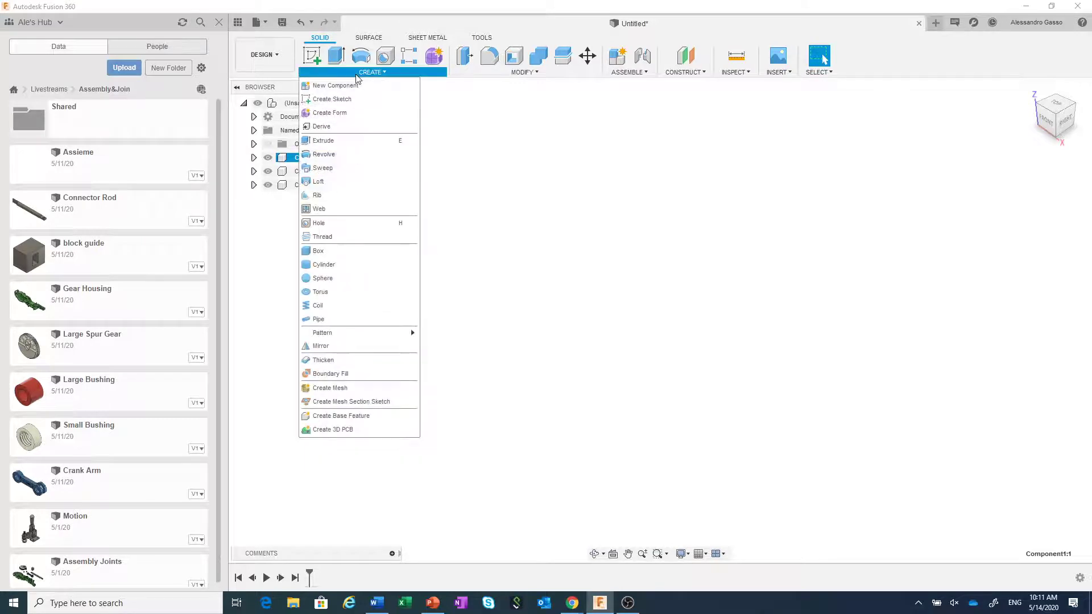
left_click(338, 267)
left_click(697, 313)
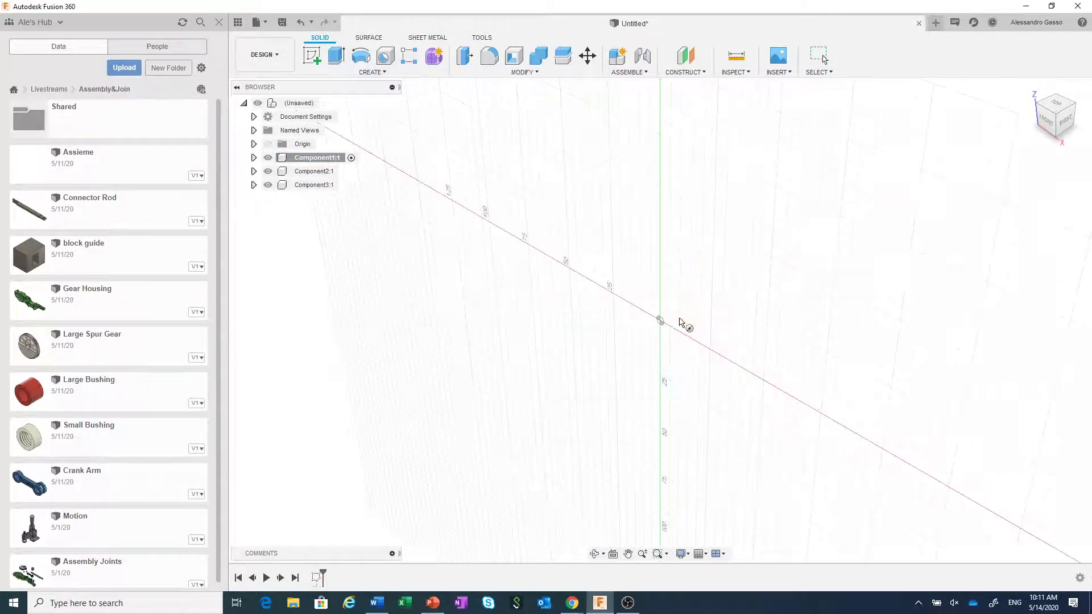
left_click(660, 322)
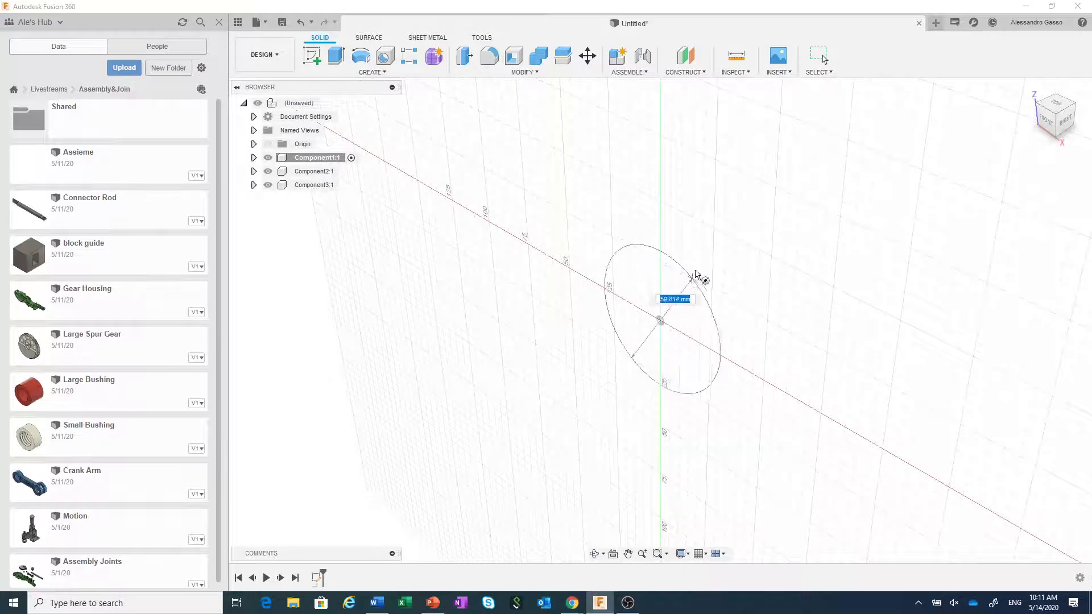
left_click(742, 231)
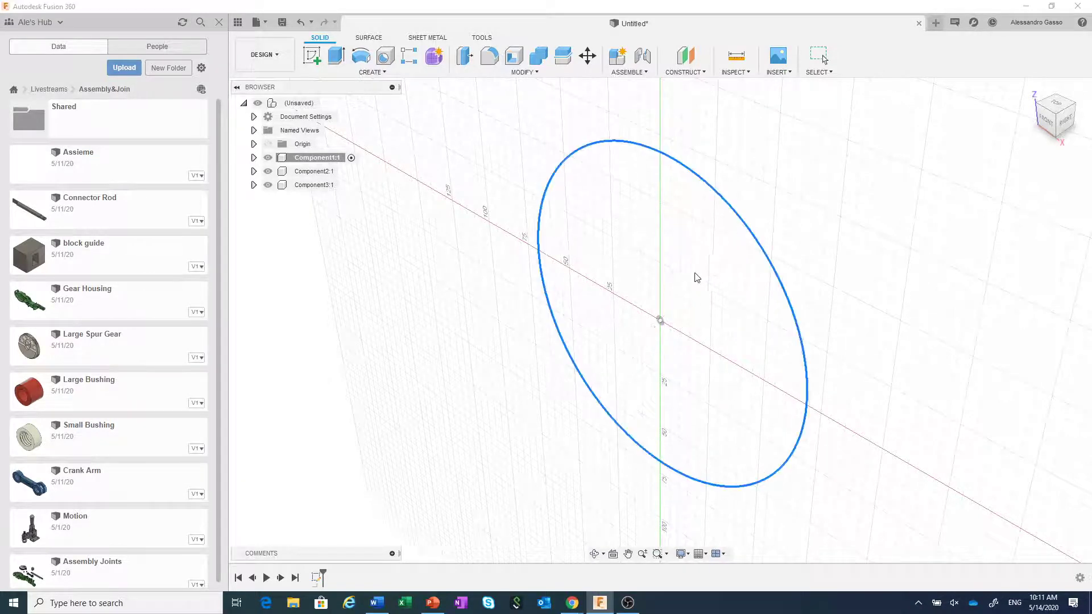
left_click_drag(685, 325, 648, 333)
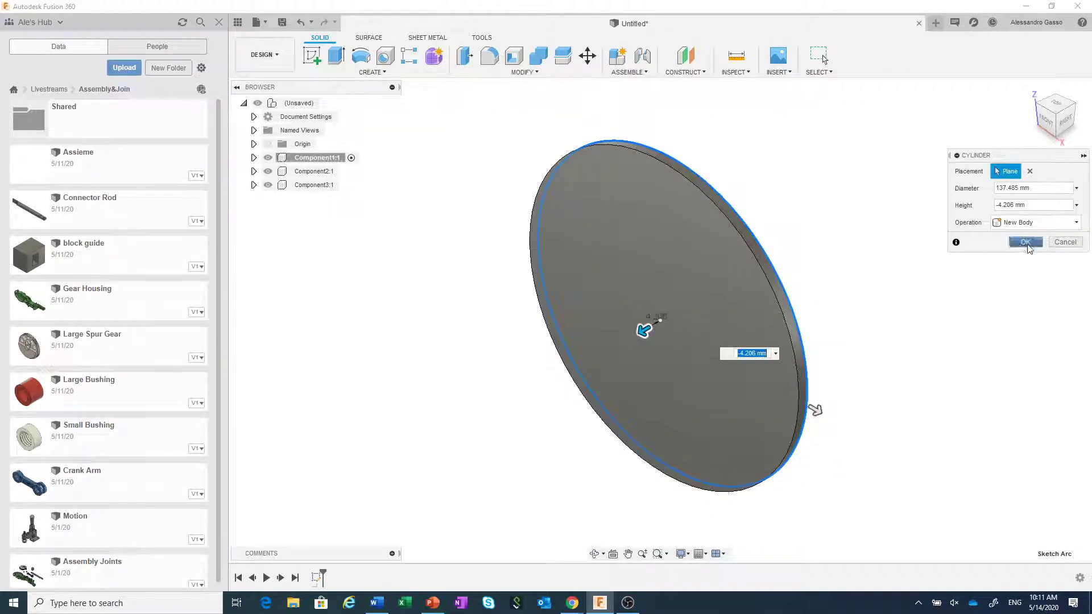
left_click(1032, 243)
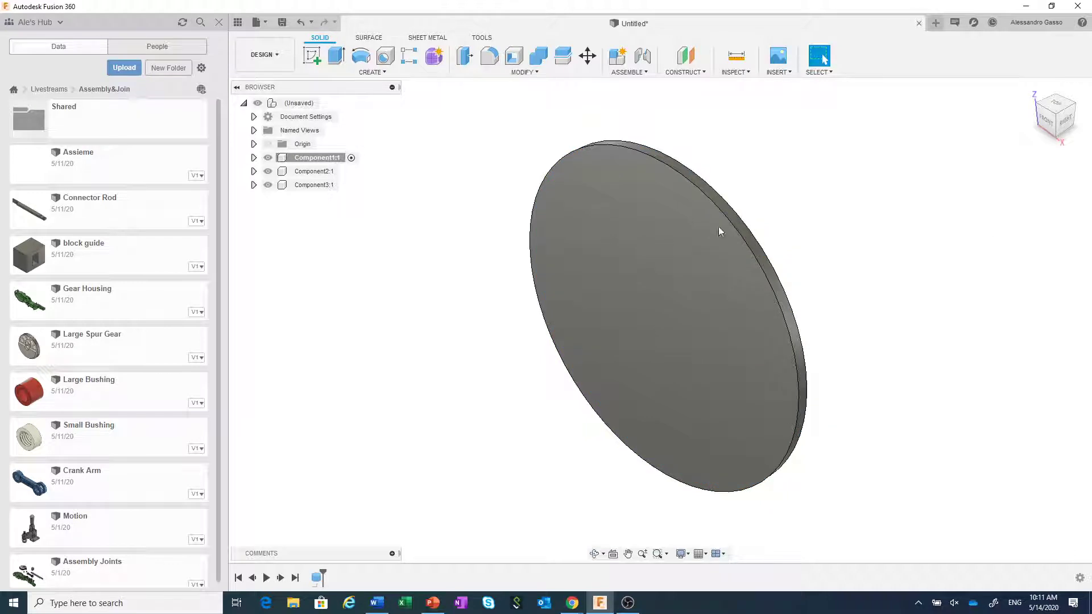
Step: Activate Component2 and create a concentric cylinder on the large disc's front face, about 97 mm in diameter and 5 mm high
left_click(346, 172)
right_click(327, 173)
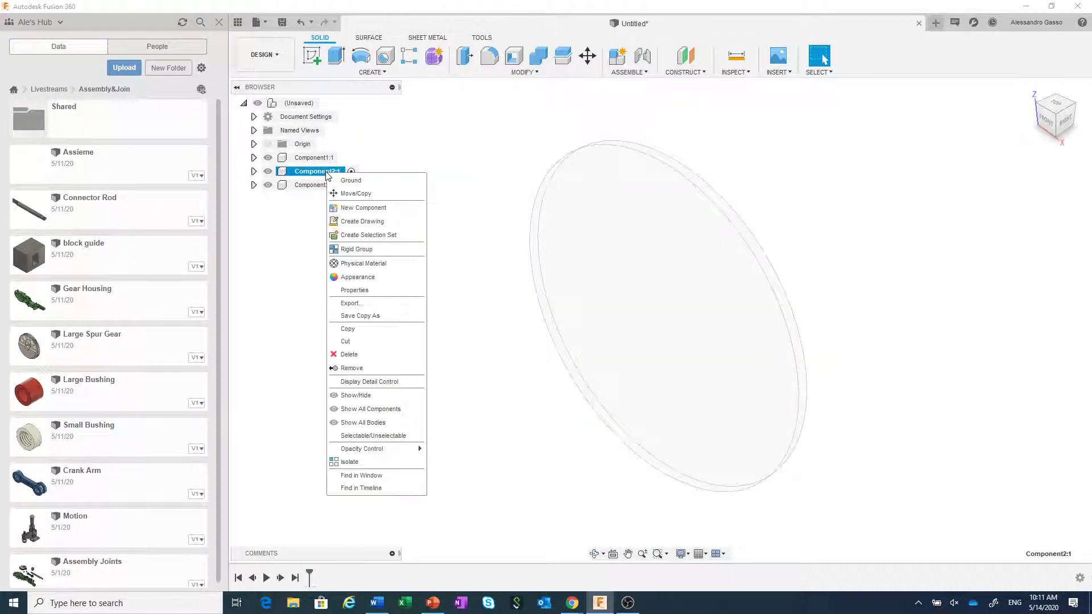
left_click(483, 171)
left_click(372, 72)
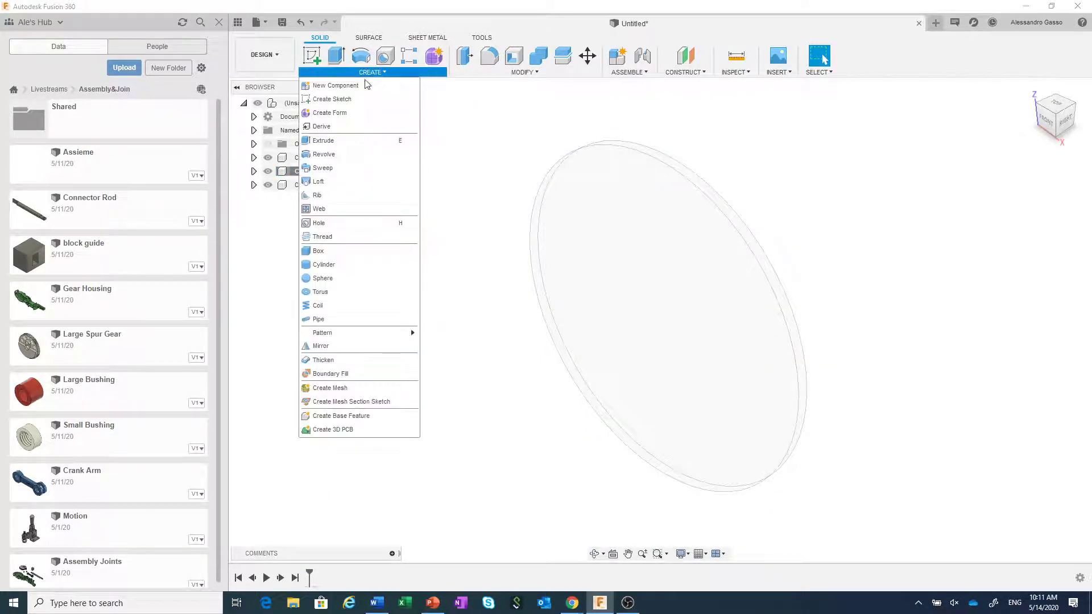
left_click(344, 265)
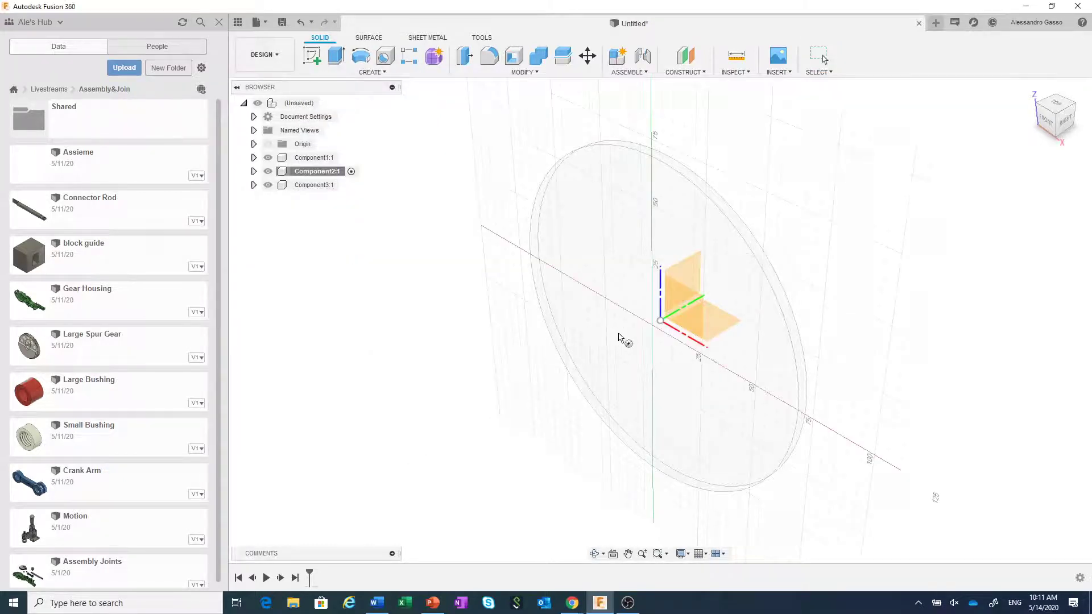
left_click(619, 337)
left_click(651, 324)
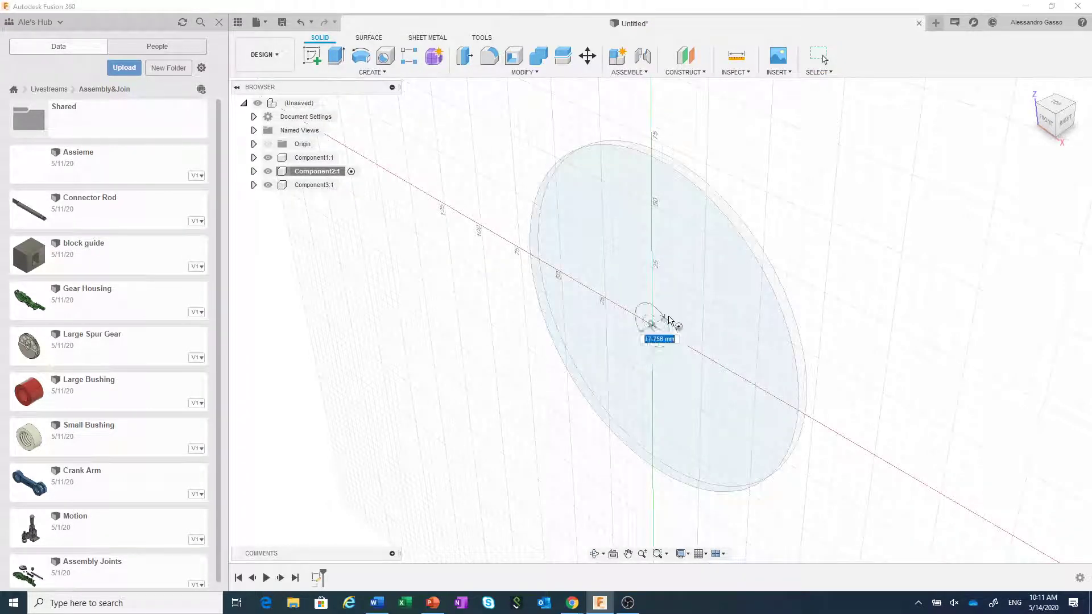
left_click(700, 255)
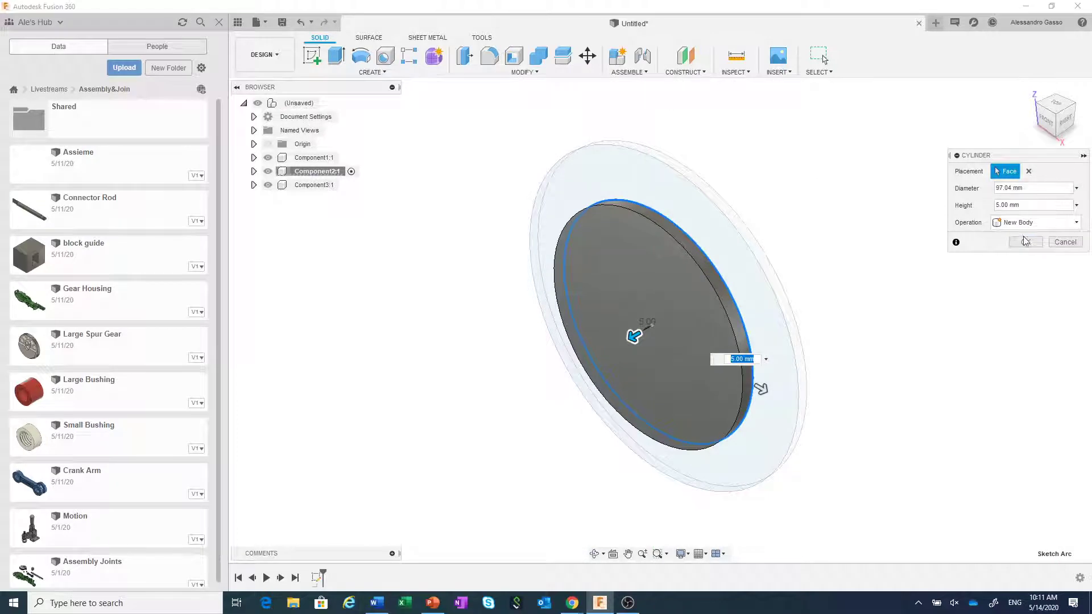
left_click(1026, 241)
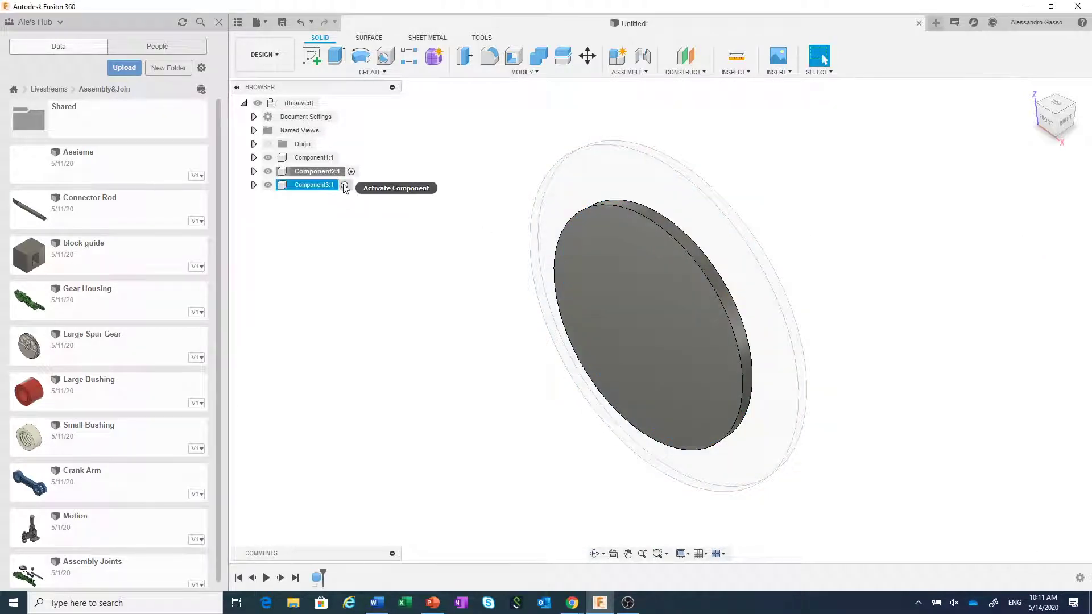
Step: In Component3, create a concentric cylinder about 45 mm in diameter and 5 mm high on the middle disc's face, and reactivate the top-level assembly
left_click(344, 186)
right_click(475, 188)
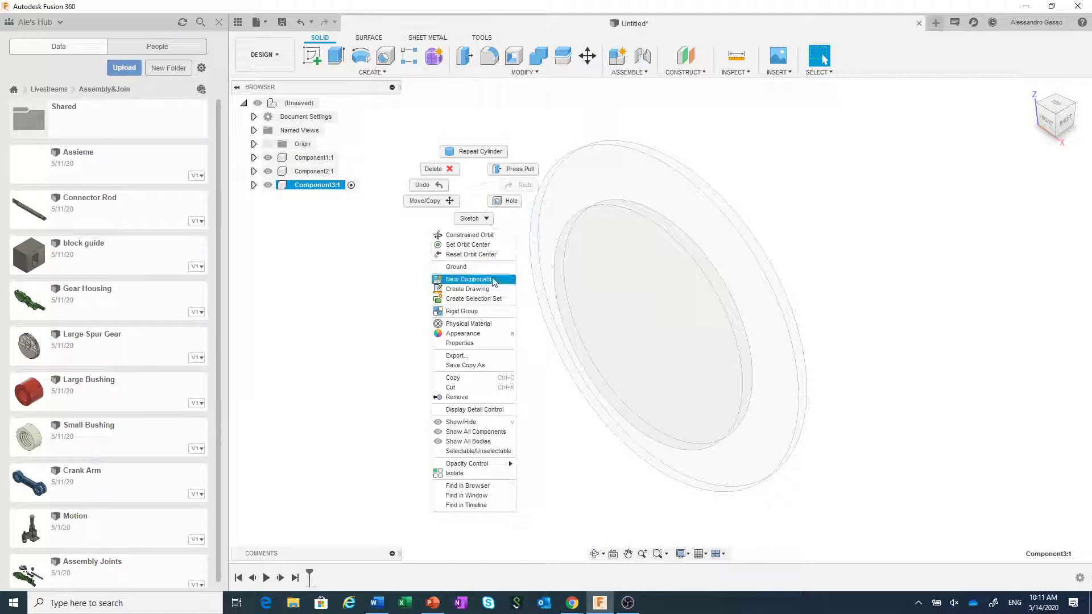
left_click(482, 180)
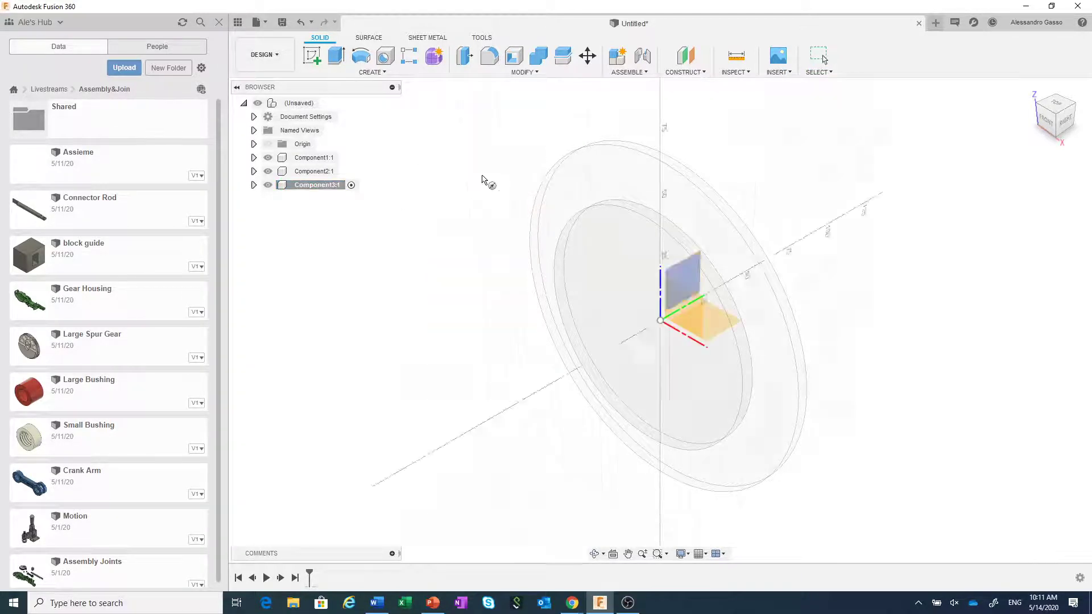
left_click(602, 298)
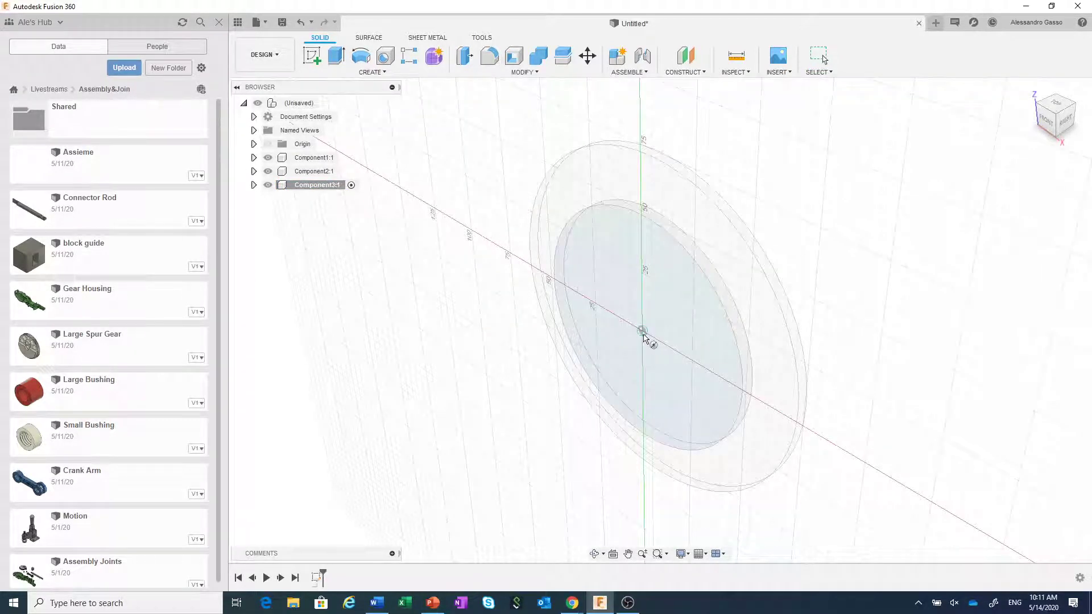
left_click(642, 336)
left_click(663, 297)
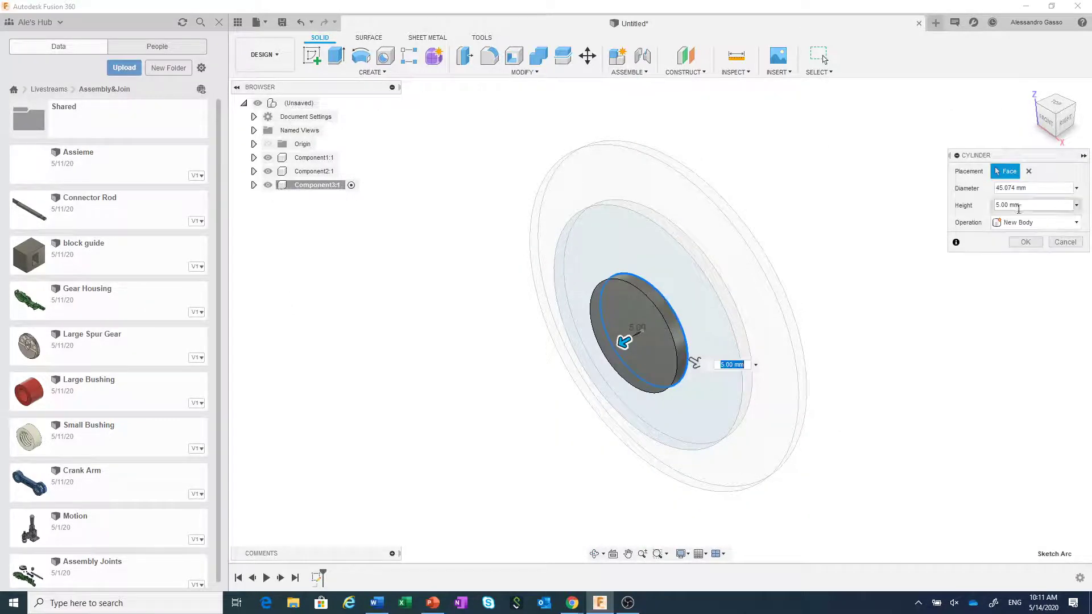
left_click(1025, 242)
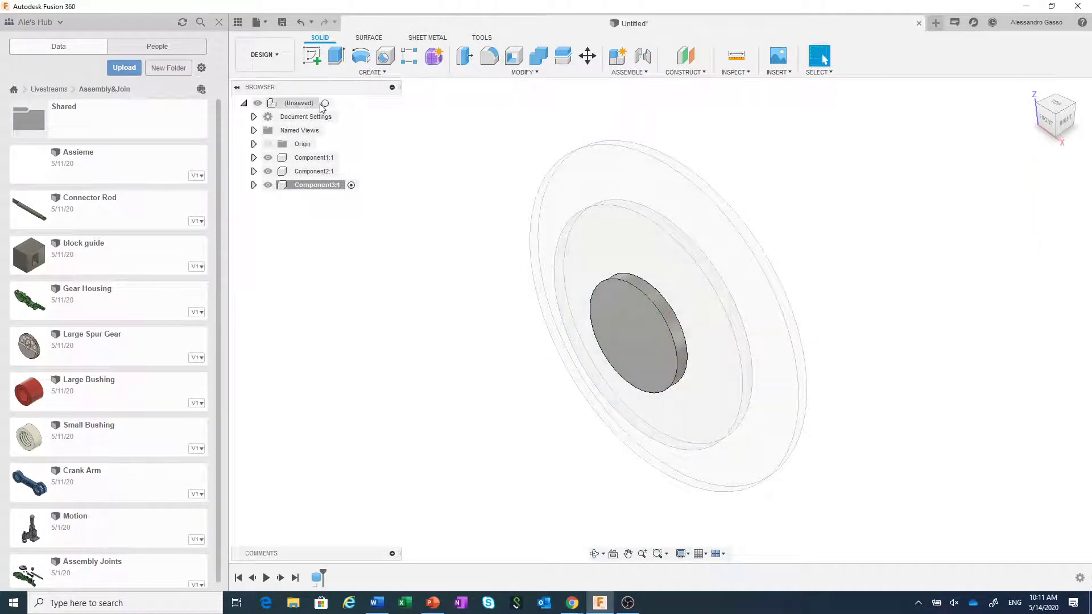
left_click(324, 103)
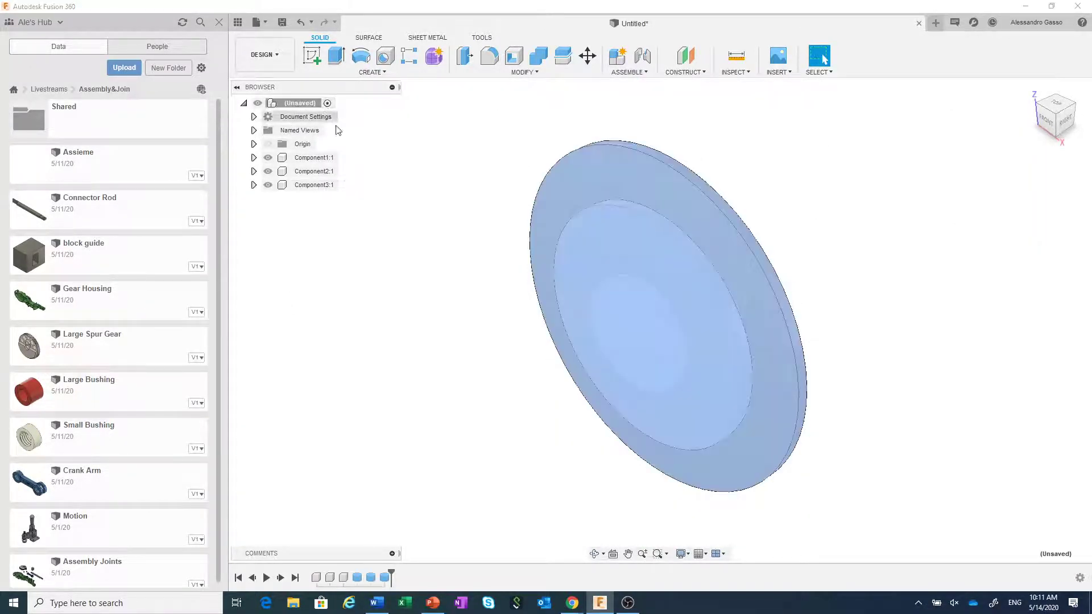
left_click(437, 270)
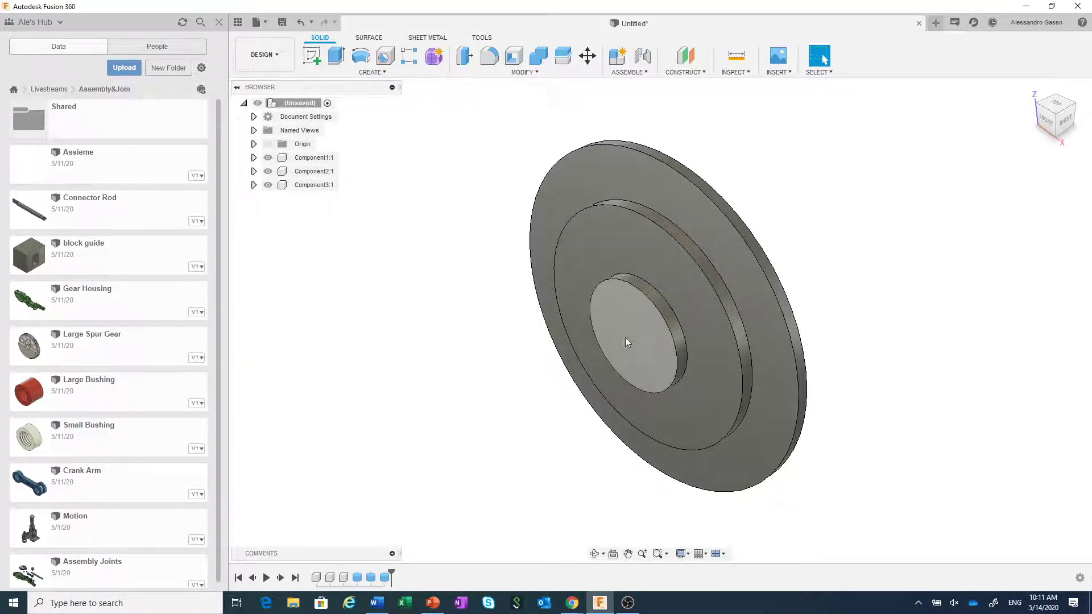
Step: Move the disc components freely apart and revert them to their original positions
left_click_drag(626, 341, 533, 345)
left_click_drag(675, 326, 646, 438)
left_click_drag(734, 364, 885, 129)
left_click(880, 55)
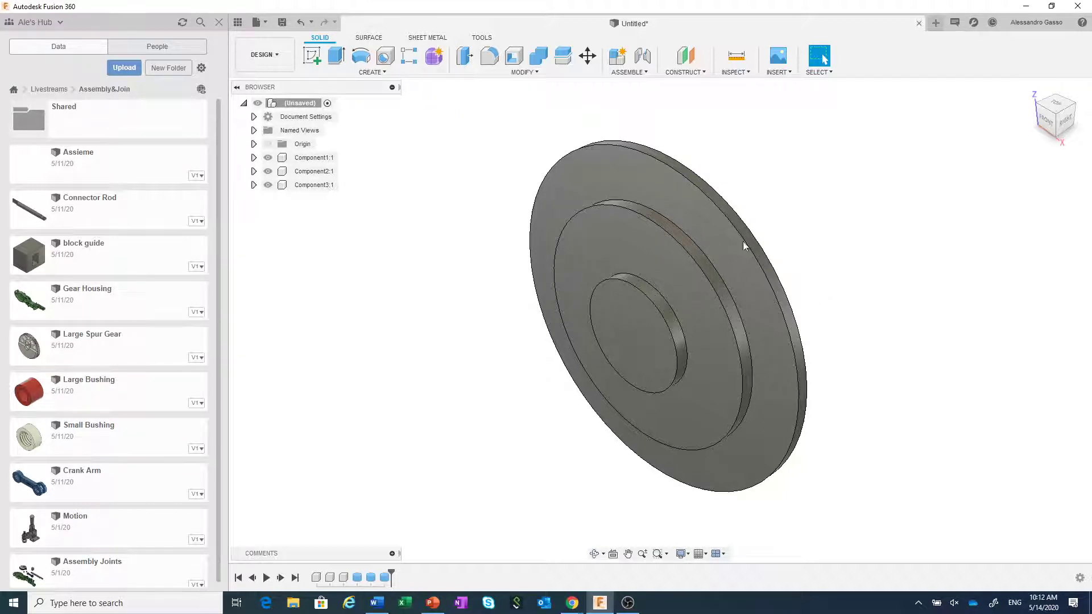
Step: Create a new, empty design for the mechanism assembly
left_click(266, 22)
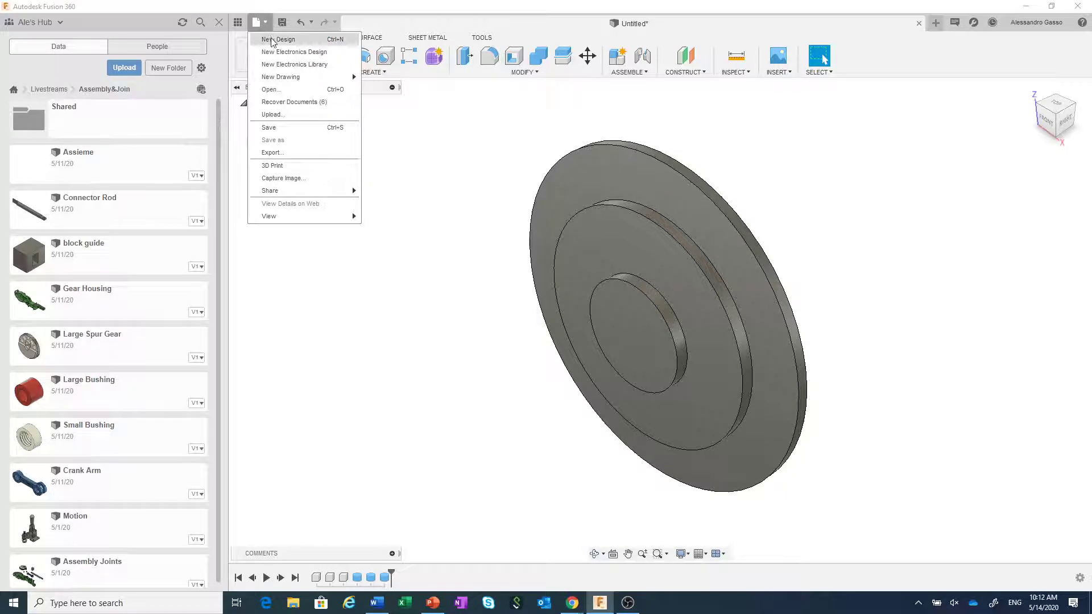
left_click(273, 40)
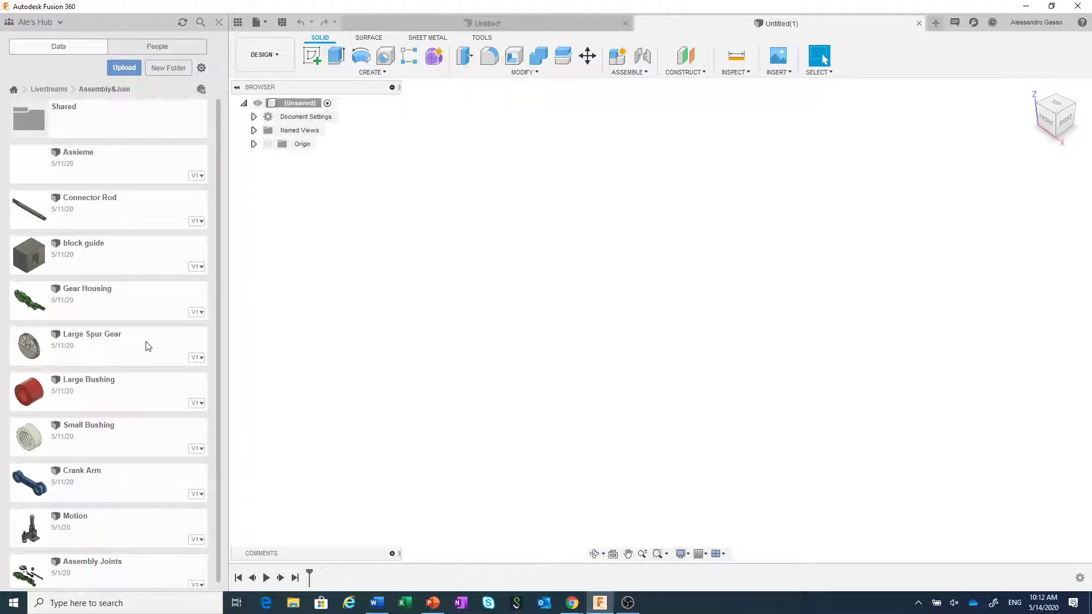
Step: Try to insert the Gear Housing into the unsaved design and dismiss the error details
right_click(154, 302)
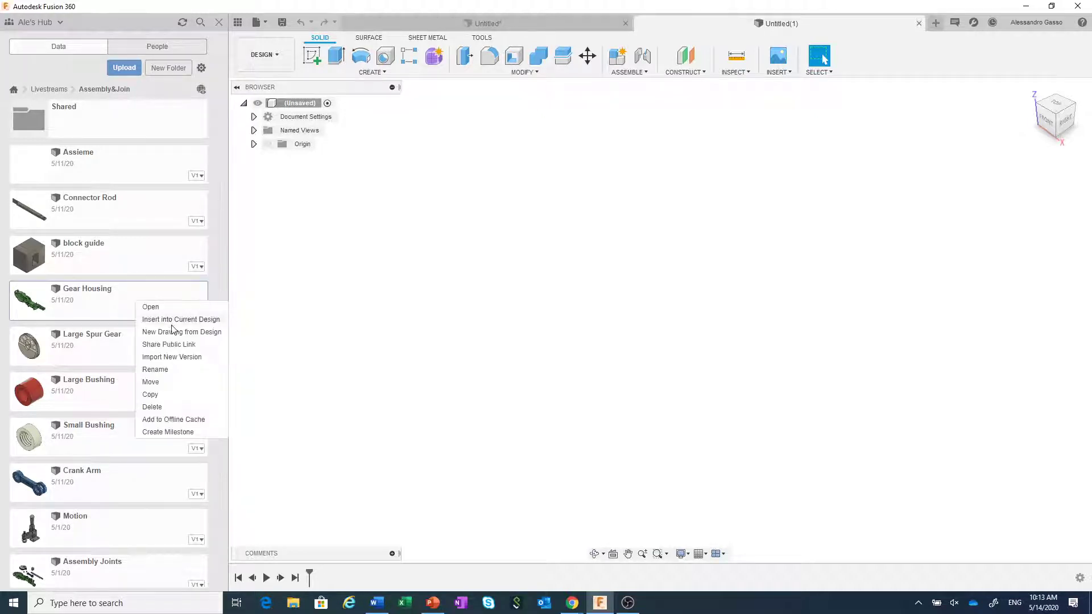
left_click(170, 321)
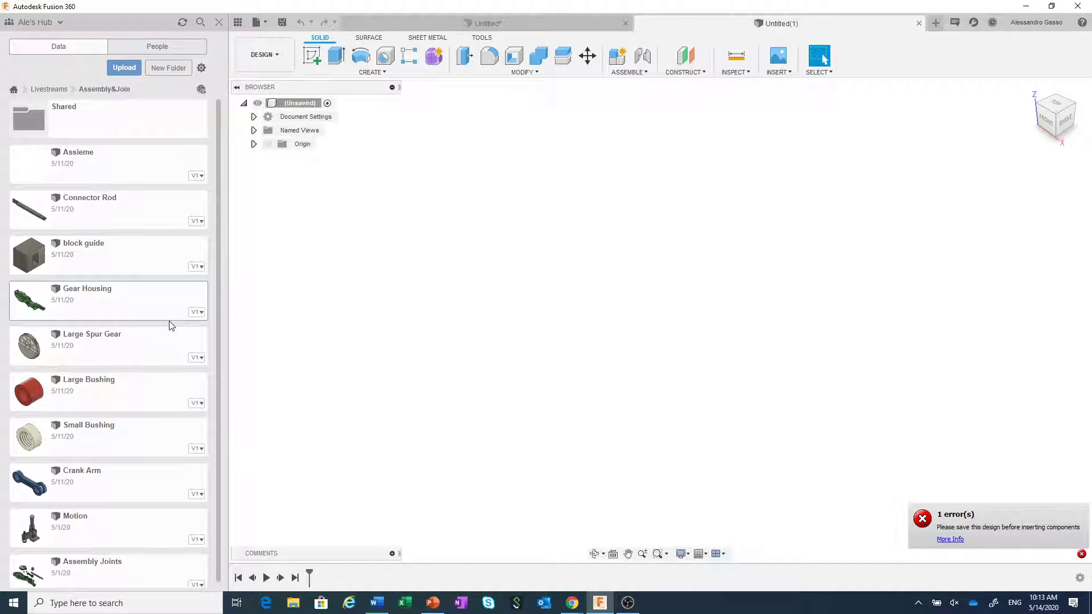
left_click(1082, 555)
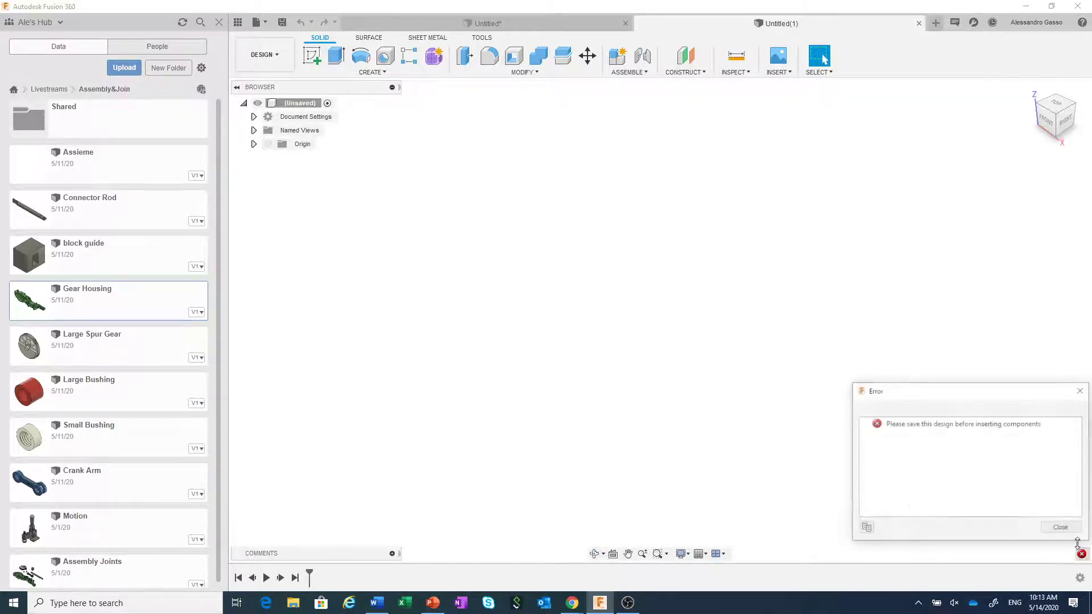
left_click(1060, 528)
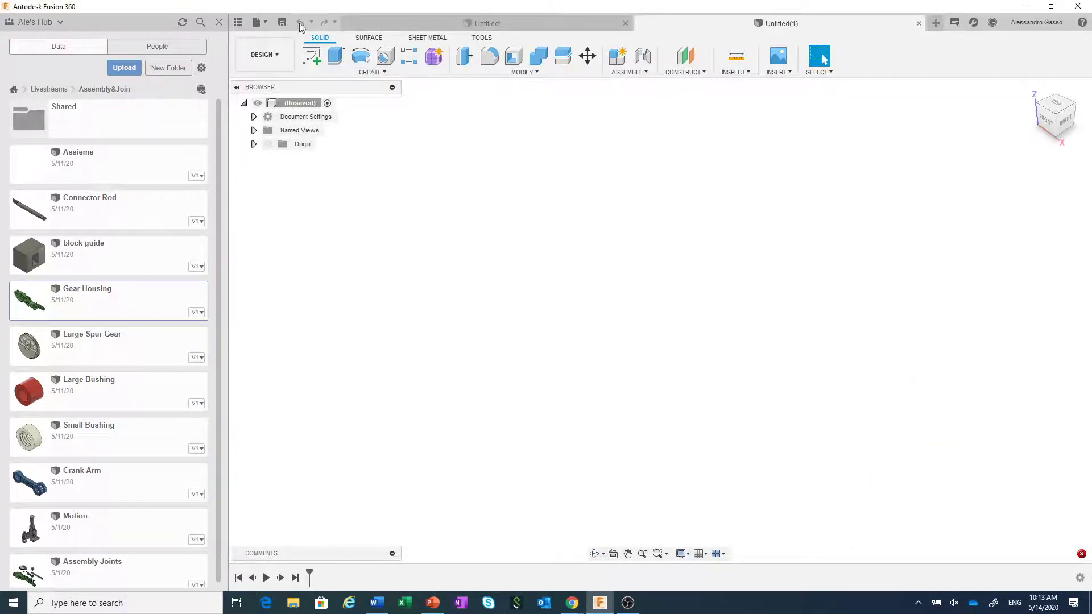
Step: Save the new design as Ens in the Assembly&Join folder of Livestreams
left_click(282, 22)
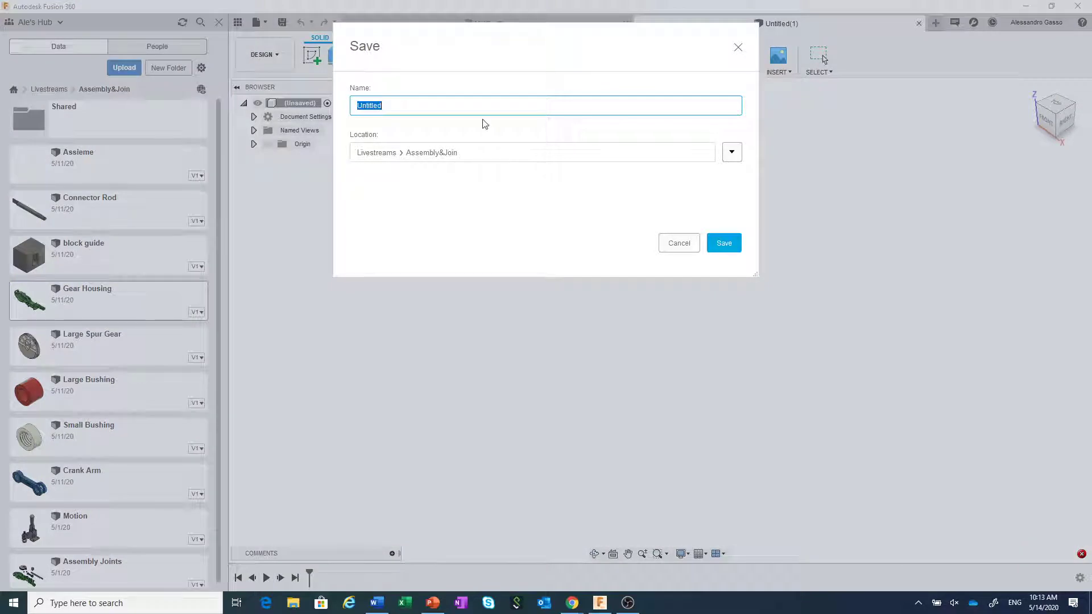
type("Vise")
left_click(715, 248)
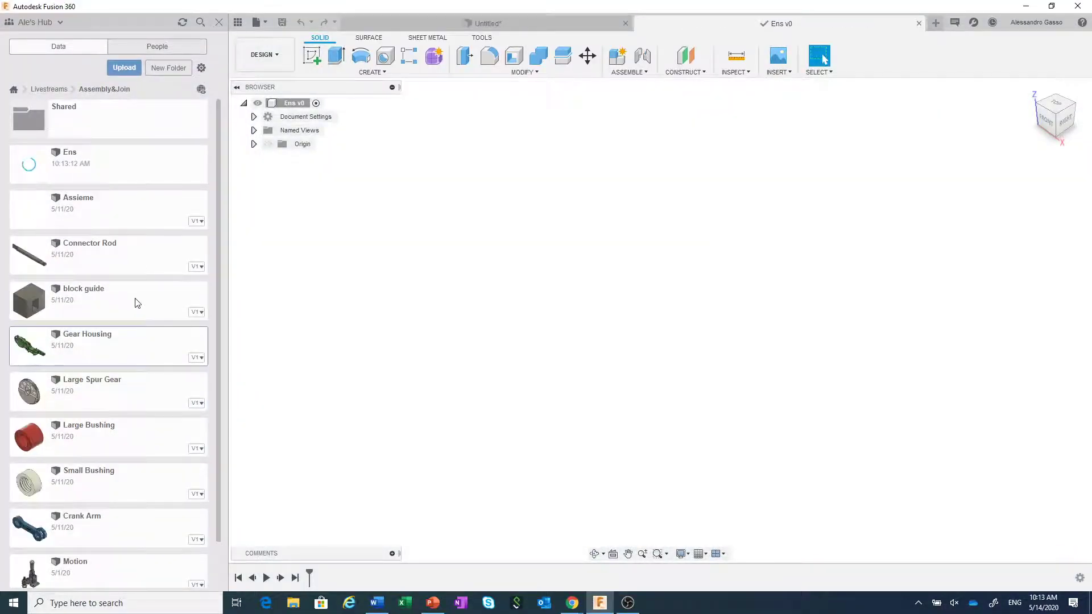
Step: Insert the Gear Housing into the saved Ens design, keeping its default position
right_click(131, 341)
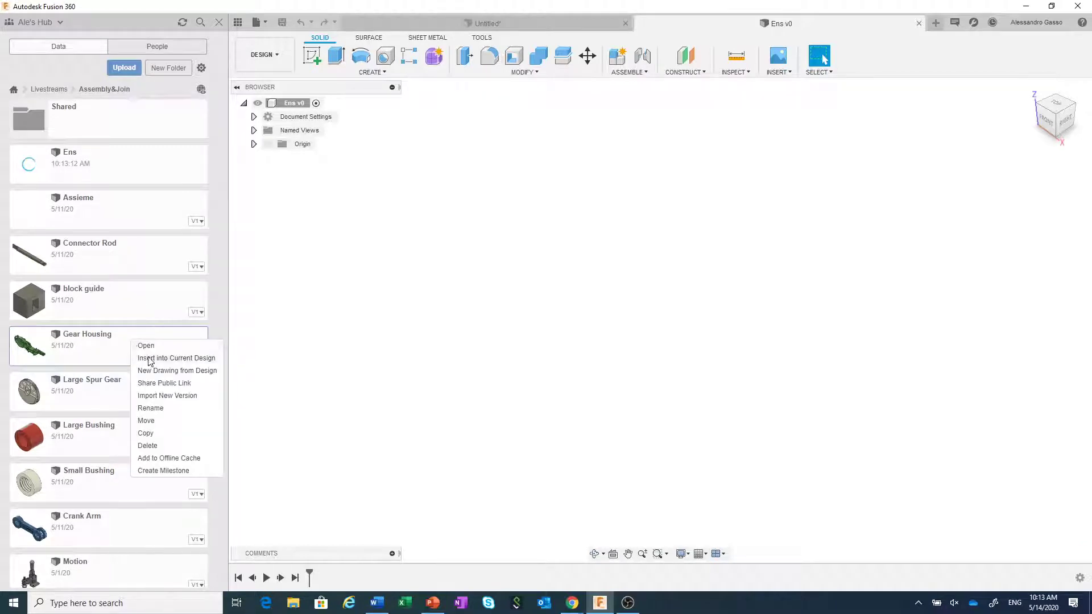
left_click(149, 358)
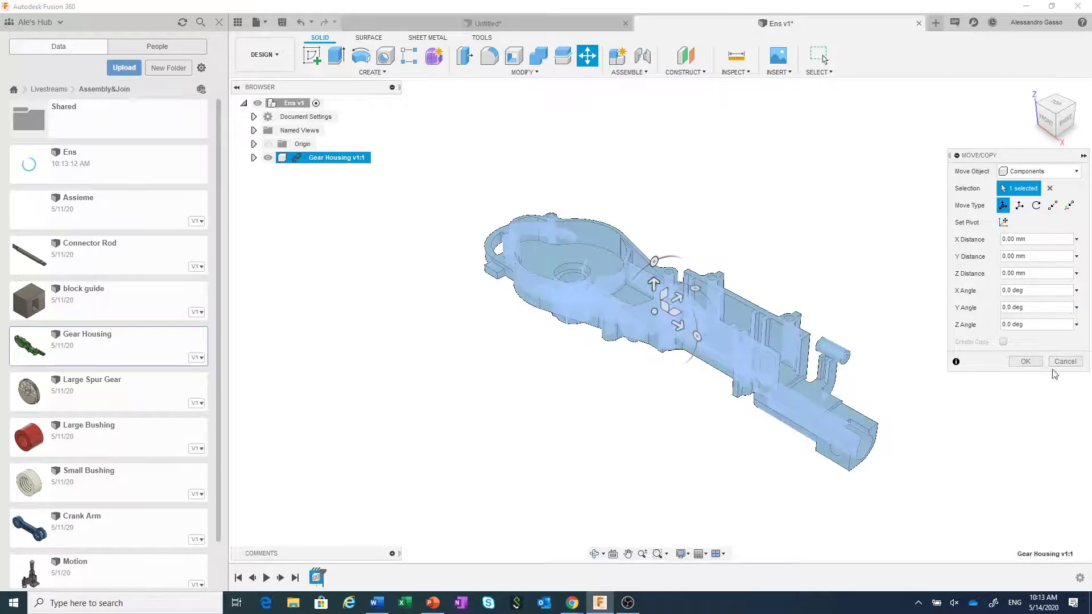
left_click(1026, 361)
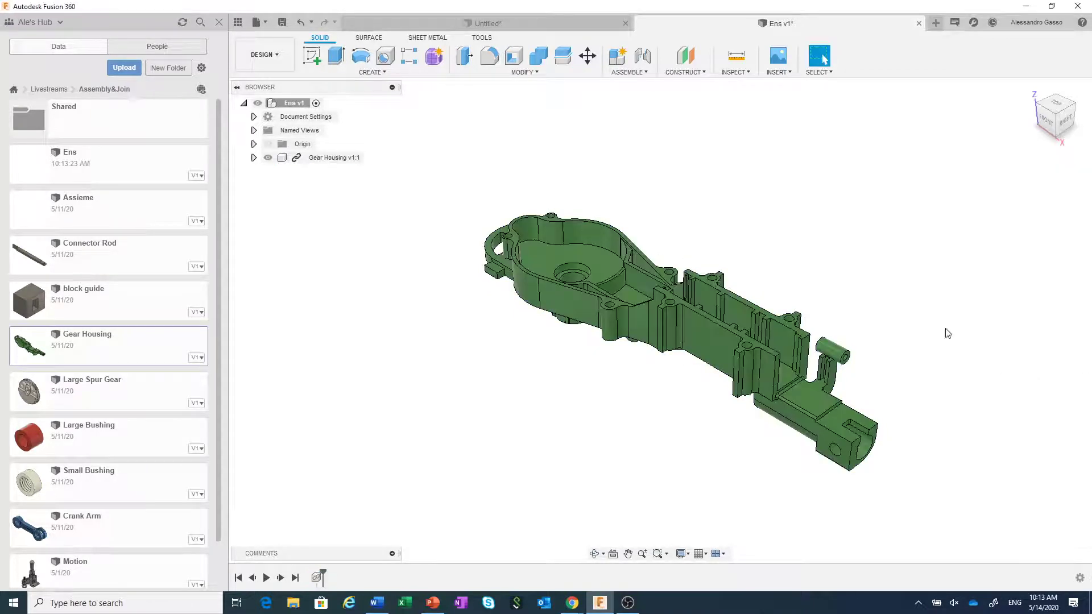
Step: Insert the Connector Rod and move it about 128 mm along Y, clear of the gear housing
right_click(123, 251)
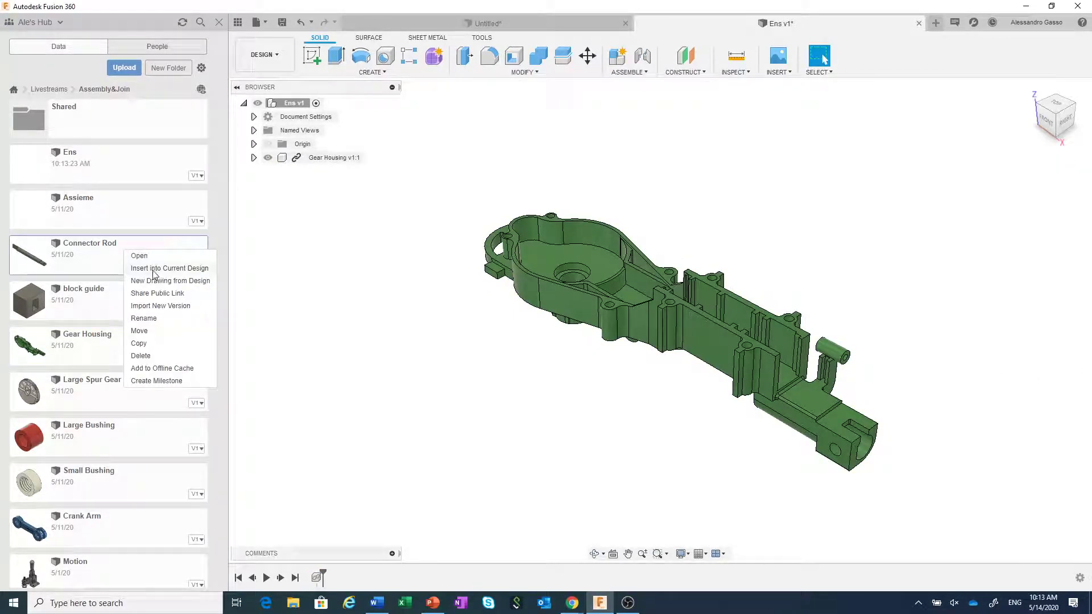
left_click(155, 269)
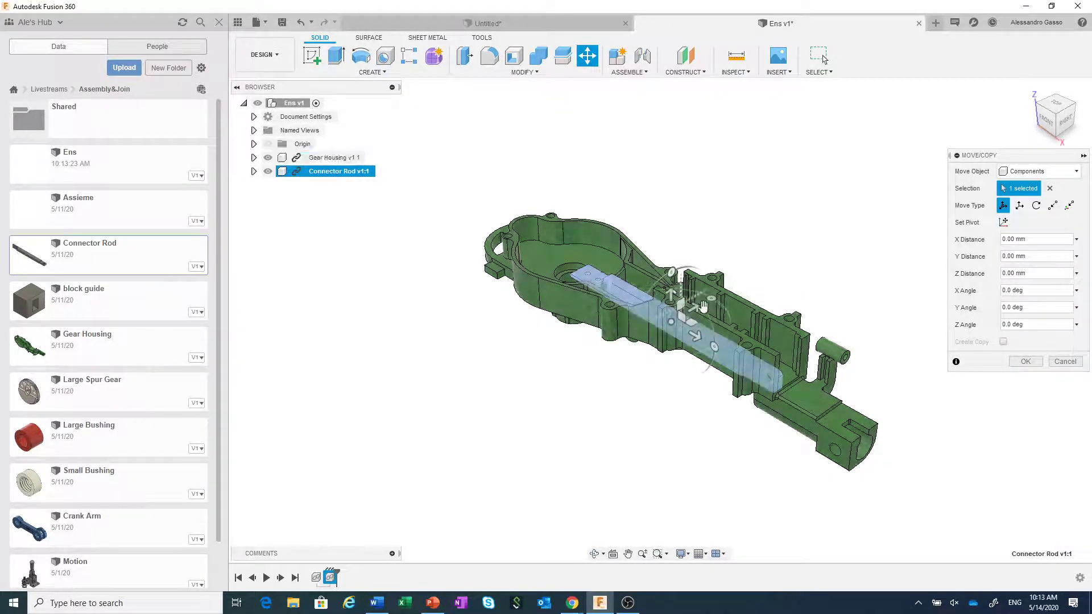
left_click_drag(697, 310, 866, 217)
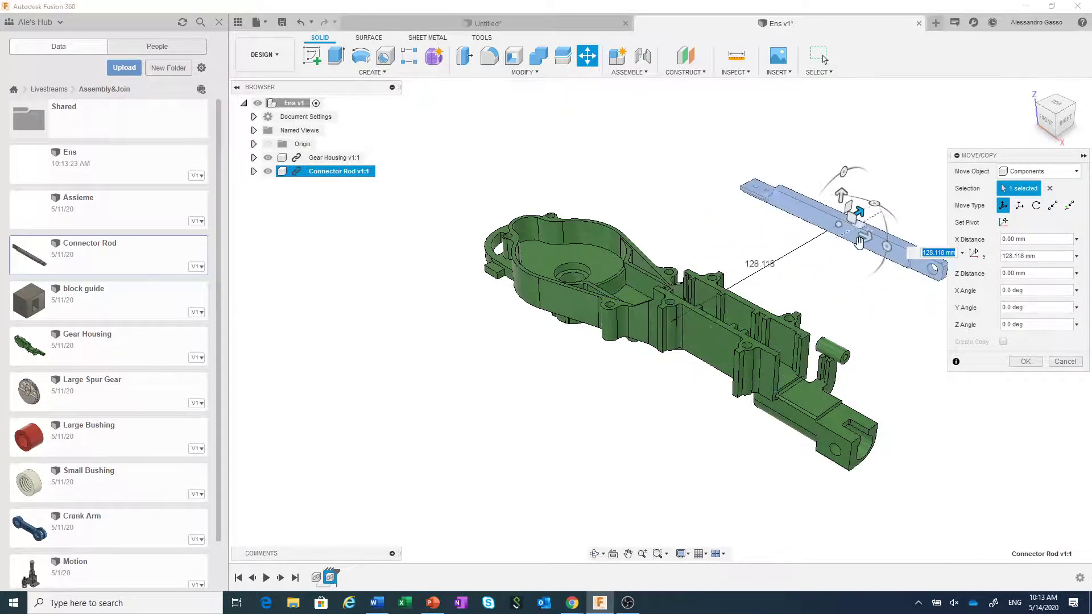
left_click(1026, 361)
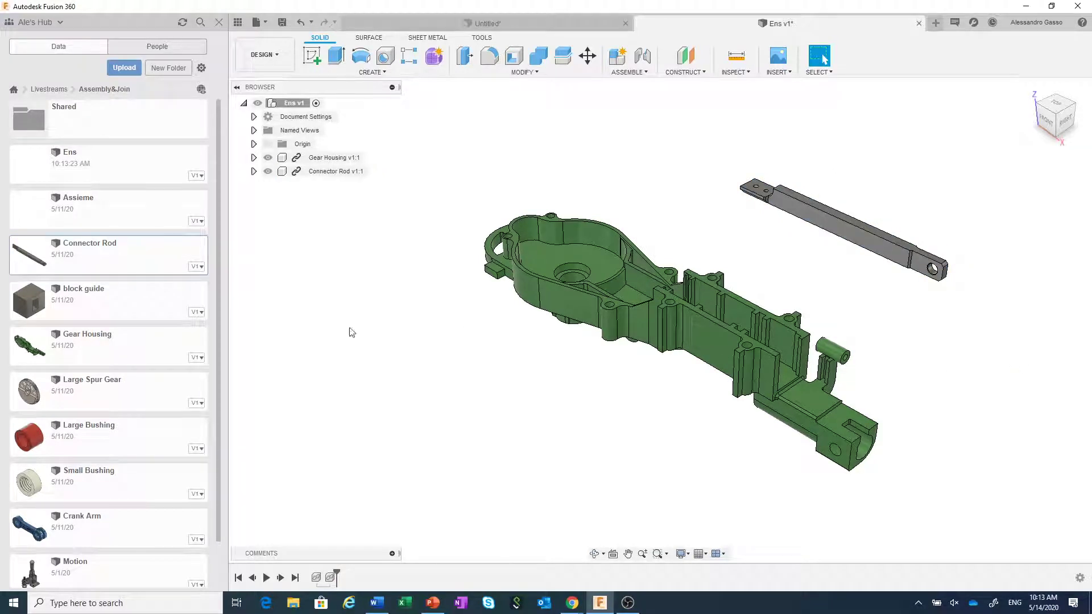
Step: Insert the block guide and move it along Y to between the gear housing and the connector rod
right_click(157, 315)
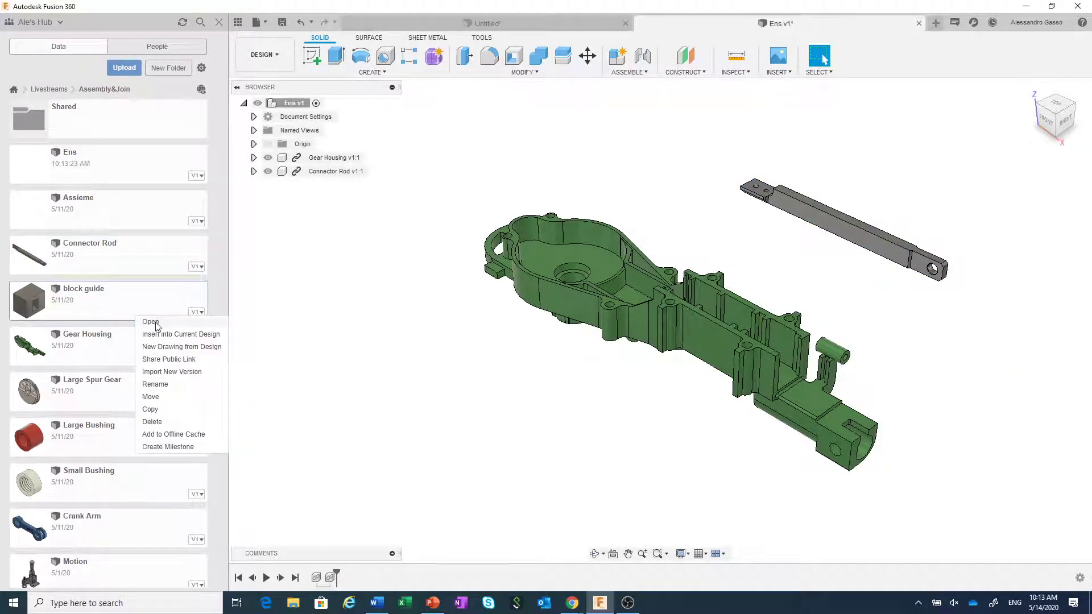
left_click(154, 334)
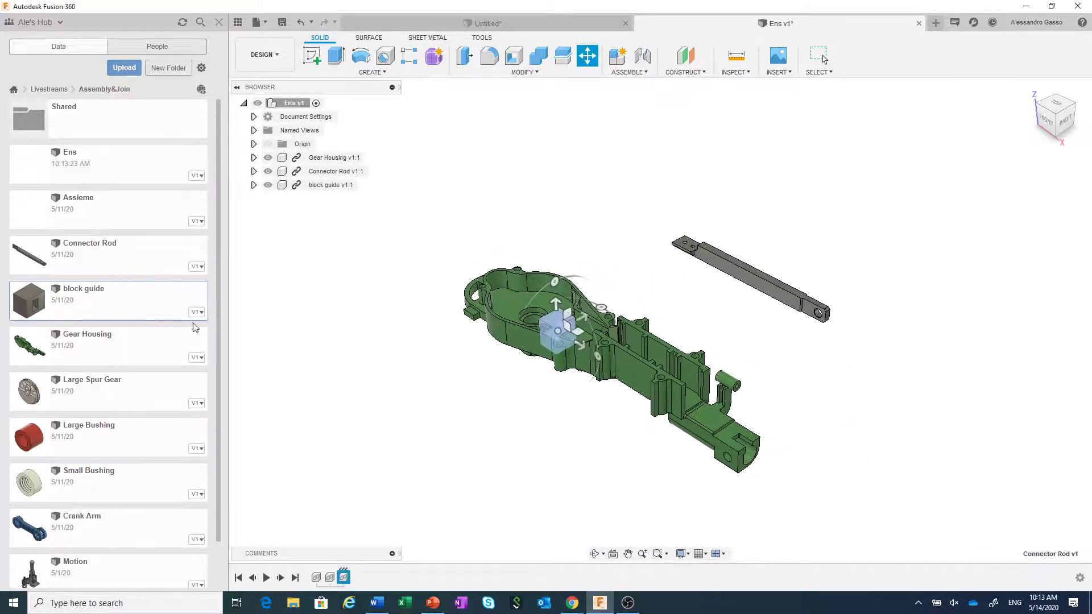
left_click_drag(588, 316, 676, 302)
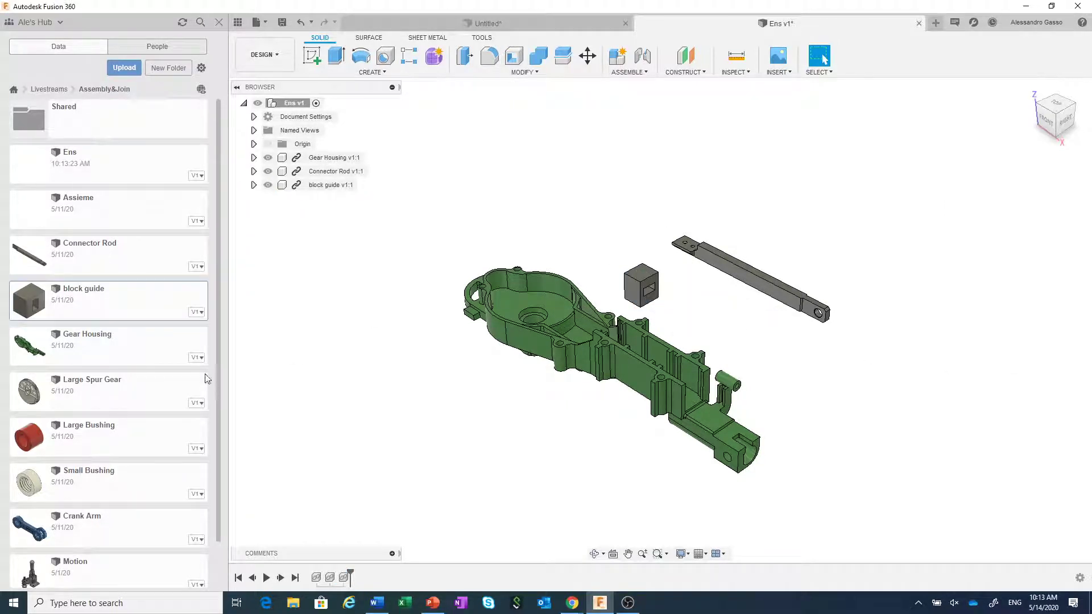
Step: Insert the Large Spur Gear and move it about 226 mm along Y, beyond the connector rod
right_click(127, 402)
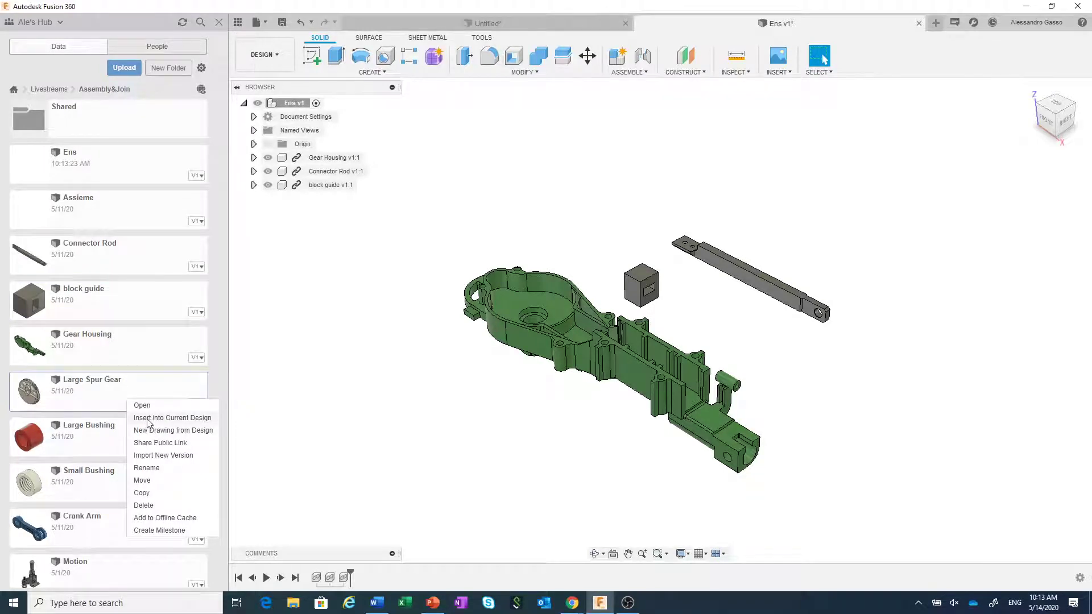
left_click(147, 419)
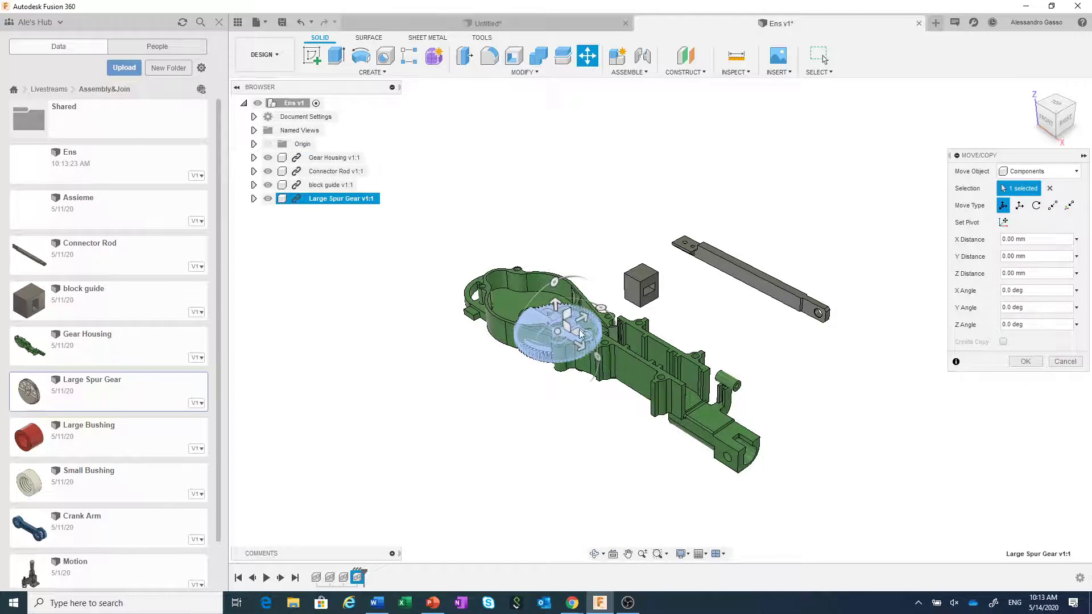
left_click_drag(583, 317, 814, 193)
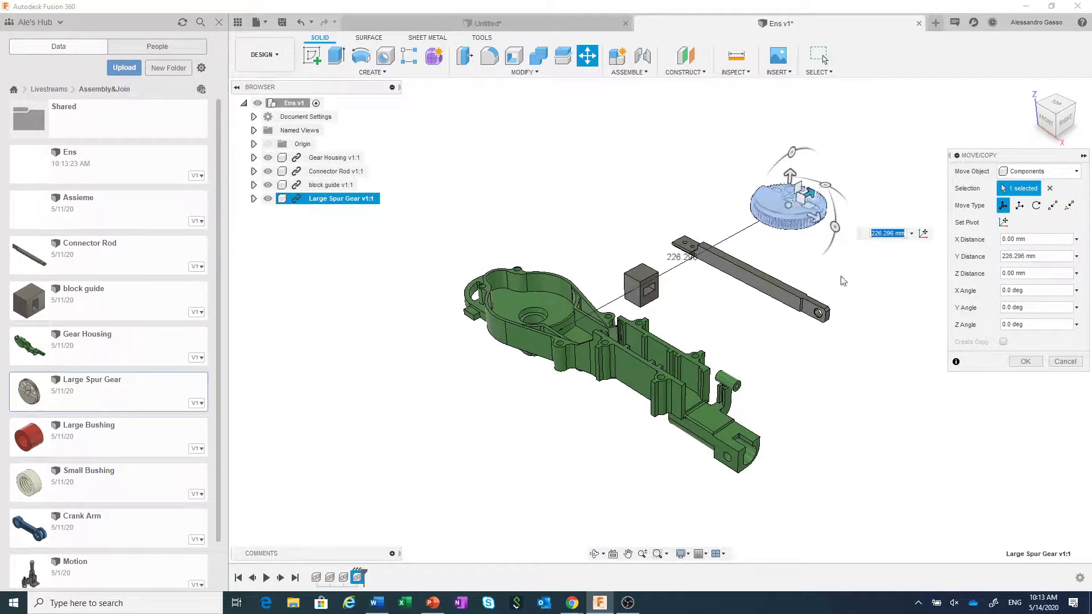
left_click(1033, 360)
Step: Insert the Large Bushing and move it upward along Z, clear above the gear housing
scroll(61, 401, "down", 3)
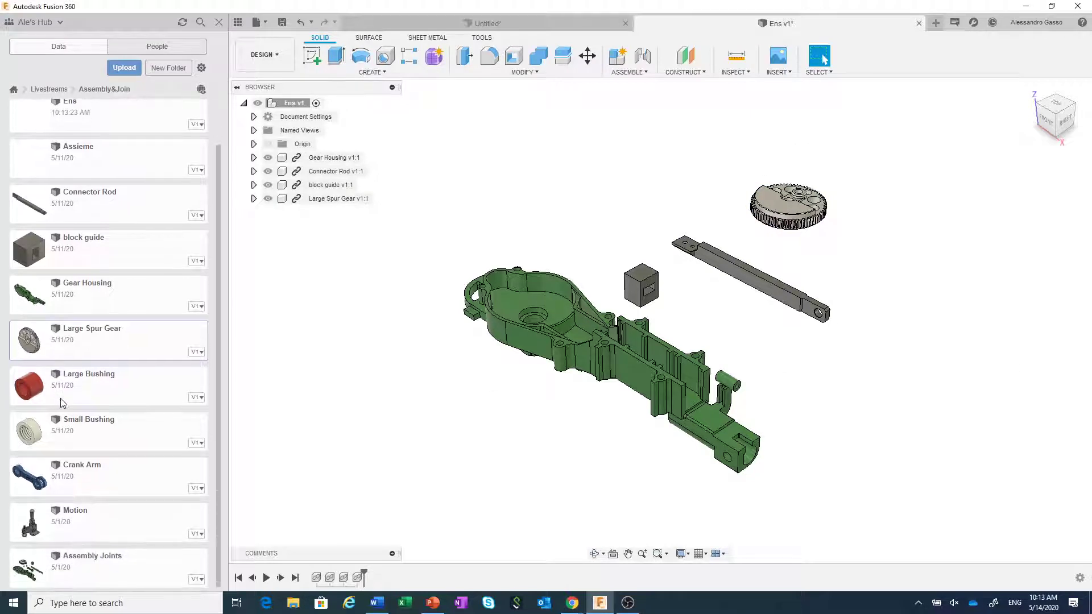
right_click(90, 387)
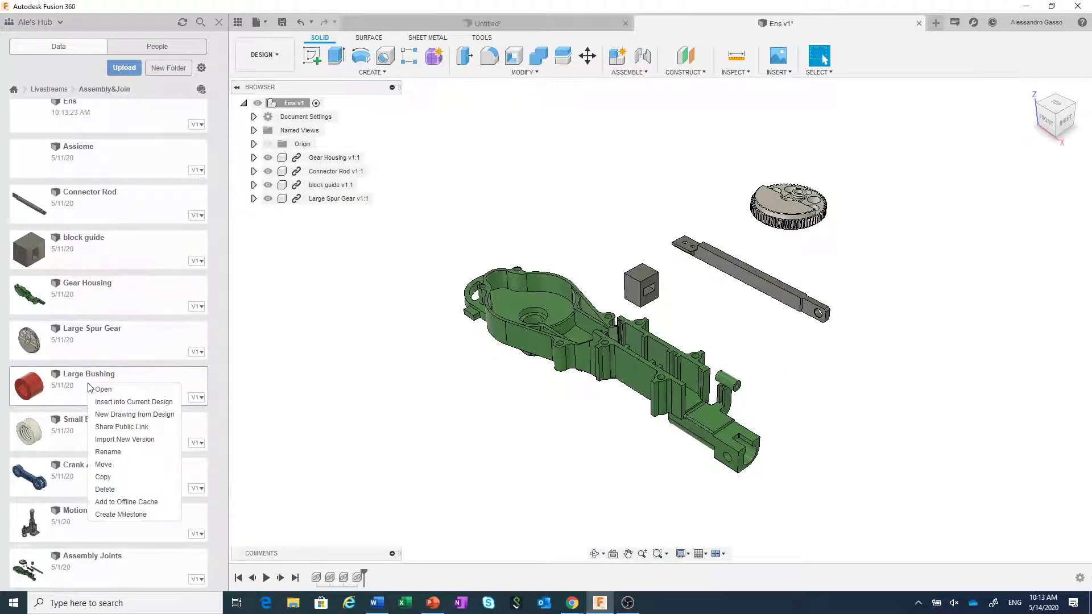
left_click(130, 402)
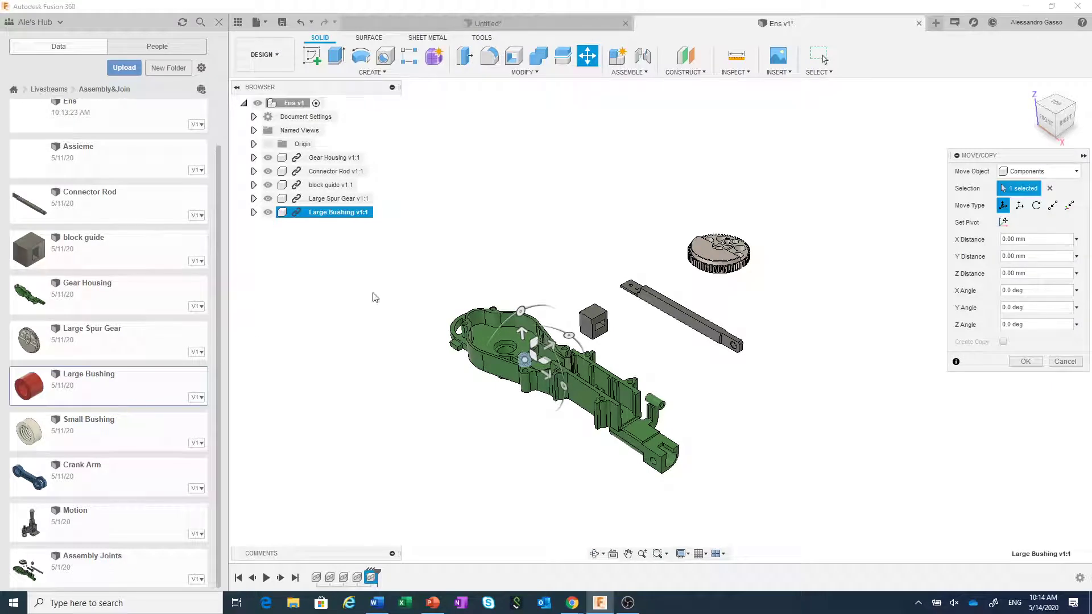
left_click_drag(521, 331, 514, 233)
left_click(1026, 362)
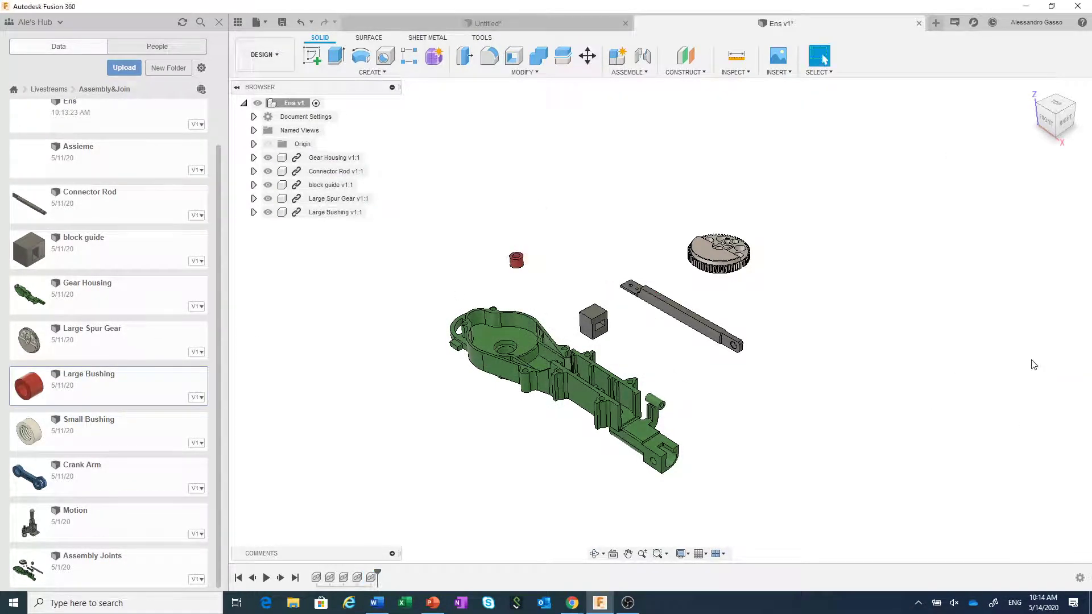
Step: Insert the Small Bushing and raise it about 146 mm along Z, above the large bushing
right_click(169, 439)
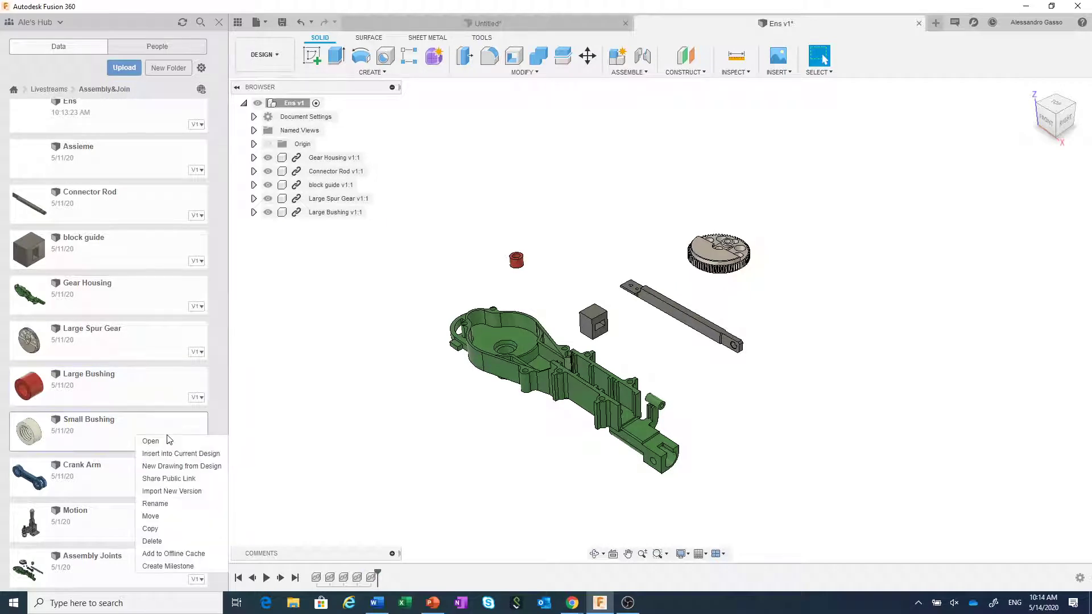
left_click(175, 459)
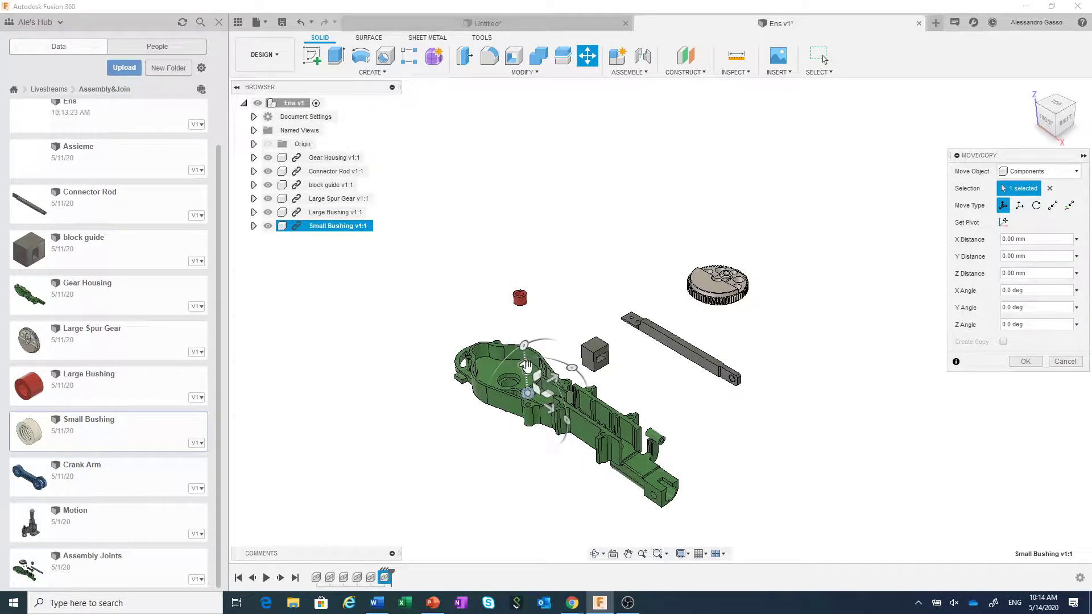
left_click(526, 367)
left_click_drag(526, 367, 512, 211)
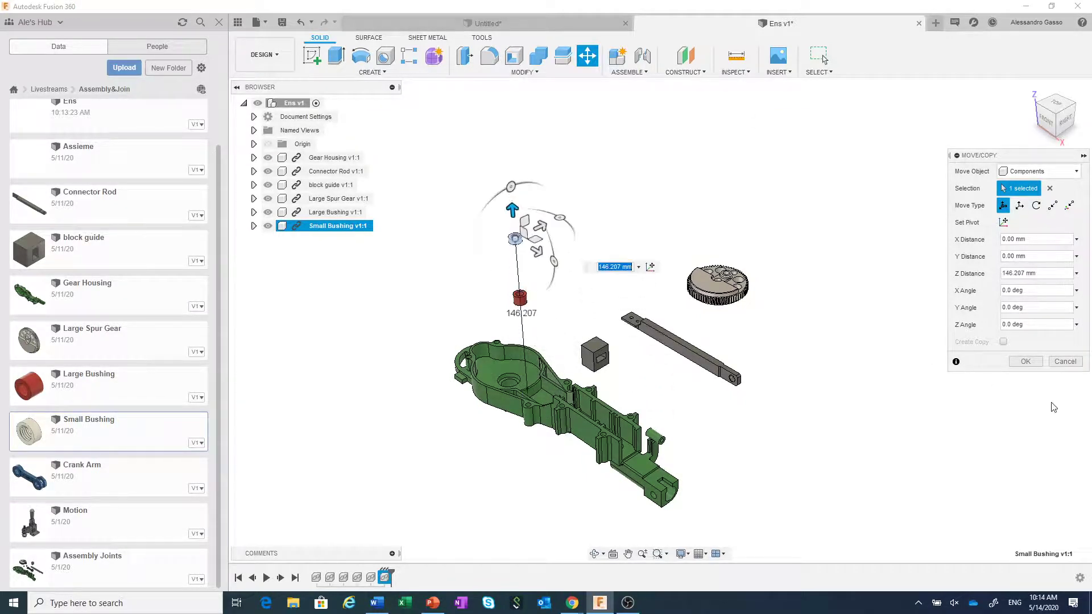
left_click(1025, 362)
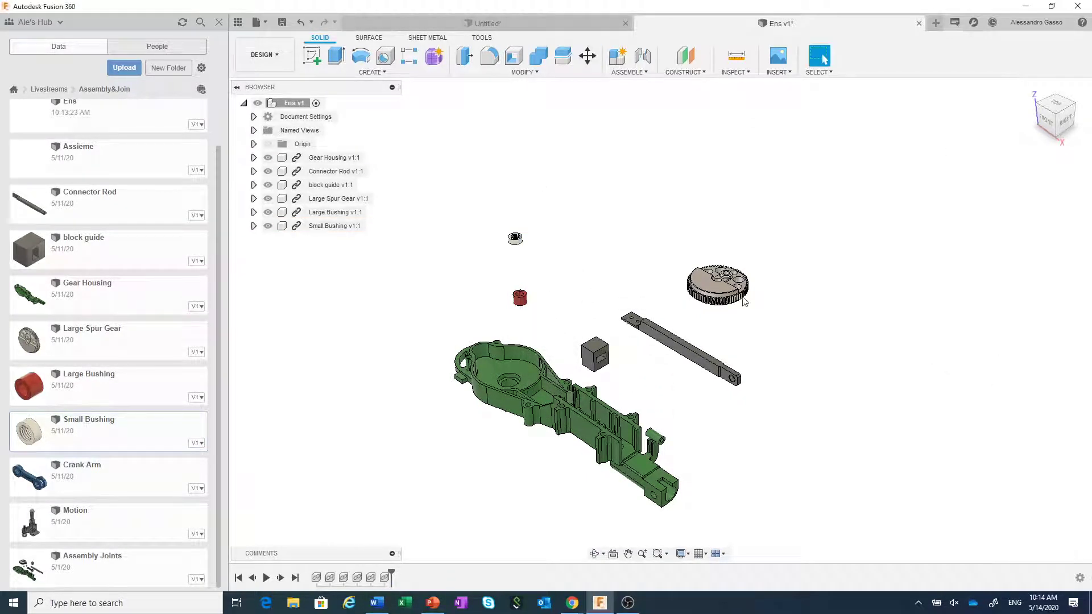
Step: Copy the Small Bushing and paste a second instance, offset about 53 mm along X from the first
right_click(352, 230)
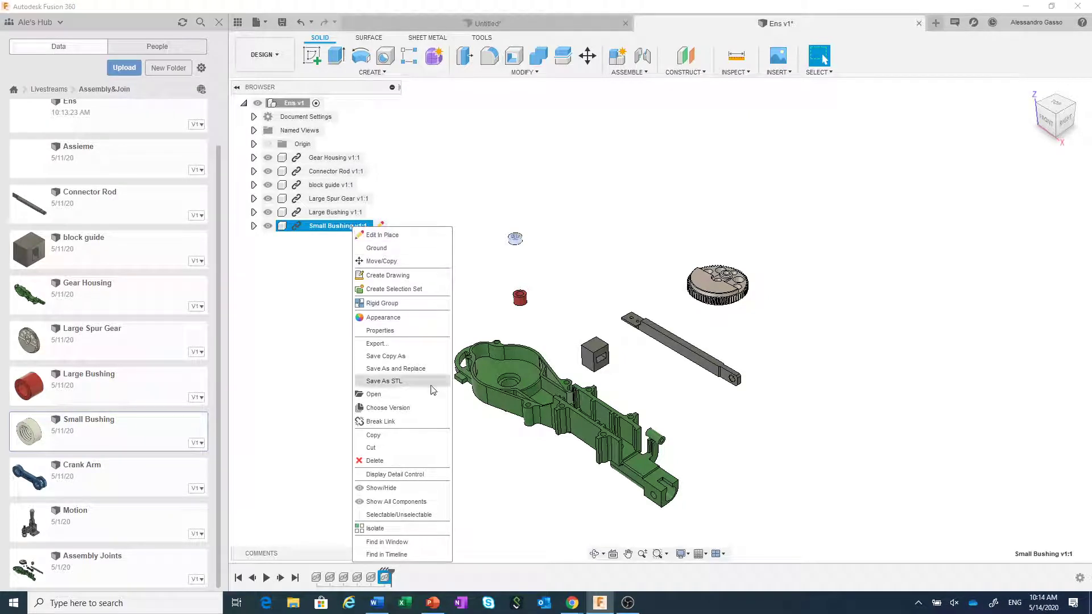
left_click(391, 441)
right_click(566, 221)
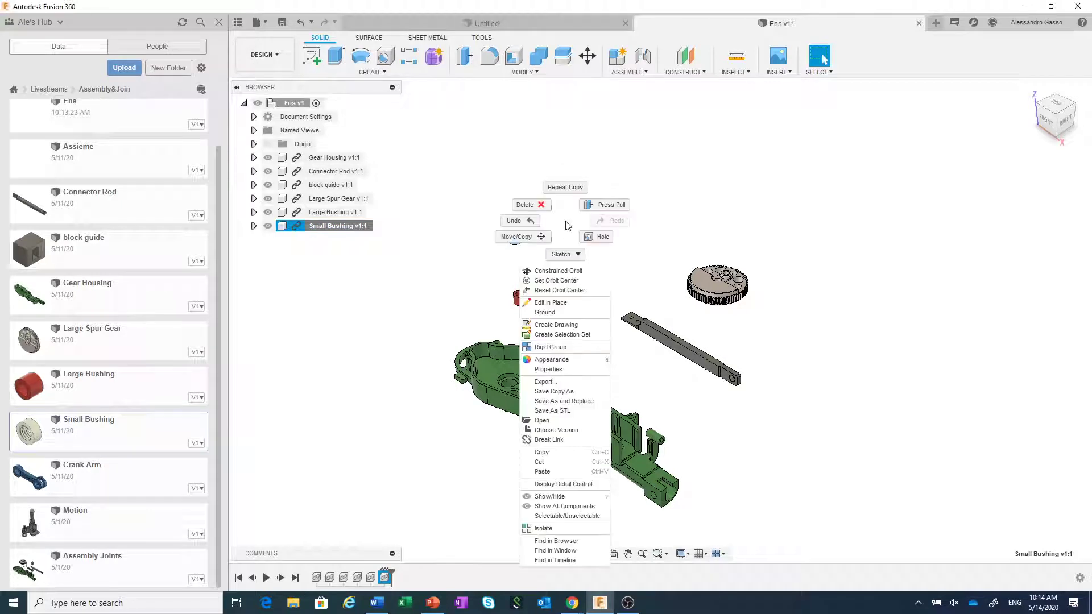
left_click(546, 471)
left_click_drag(538, 252, 586, 277)
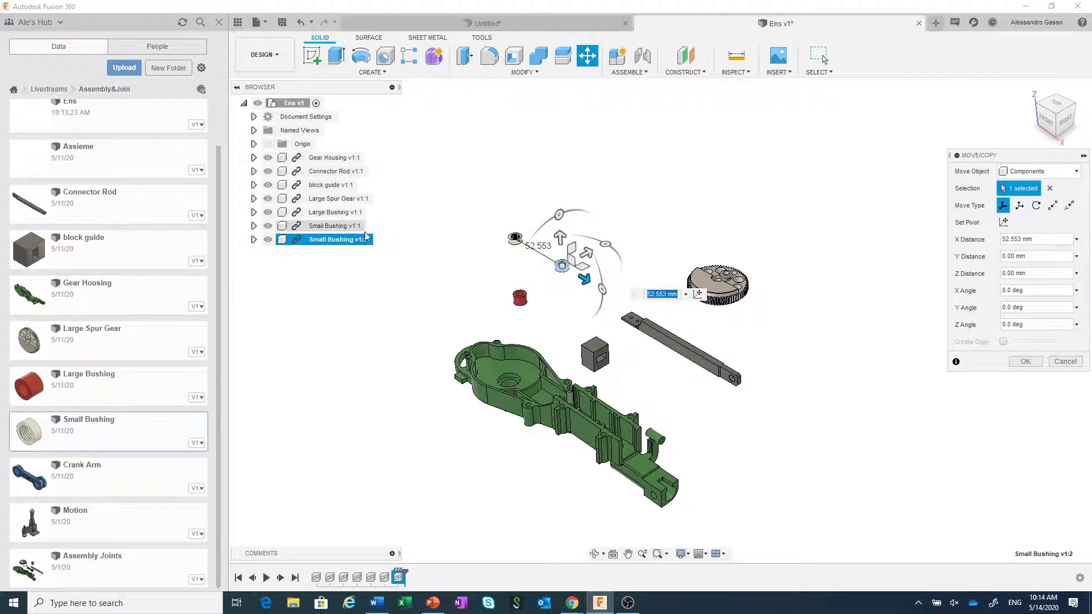
left_click(1025, 362)
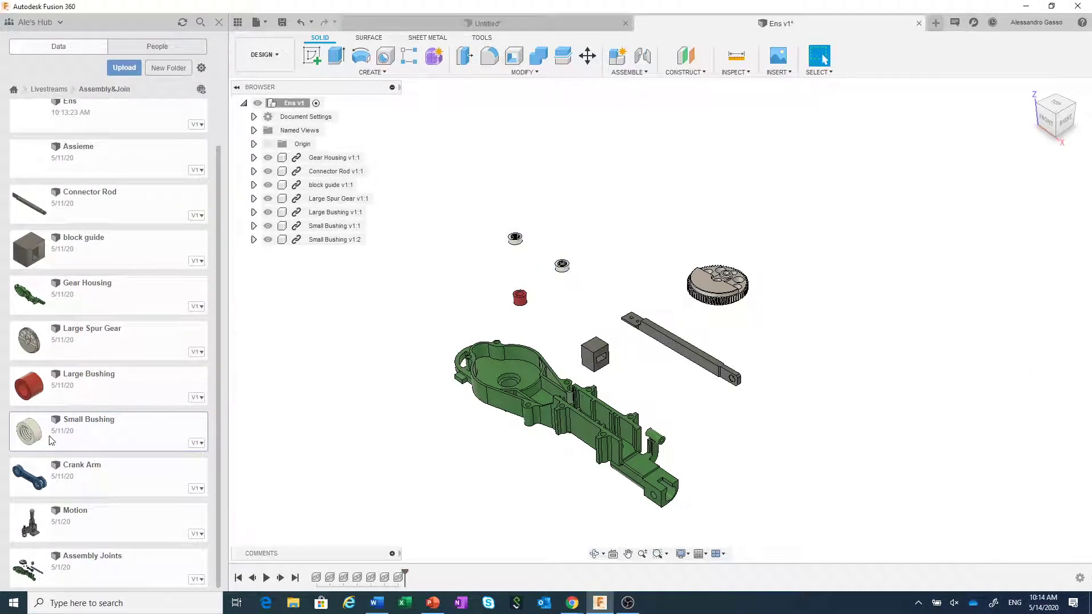
Step: Insert the Crank Arm into the design and move it about 171 mm along Y, between the connector rod and spur gear
right_click(126, 476)
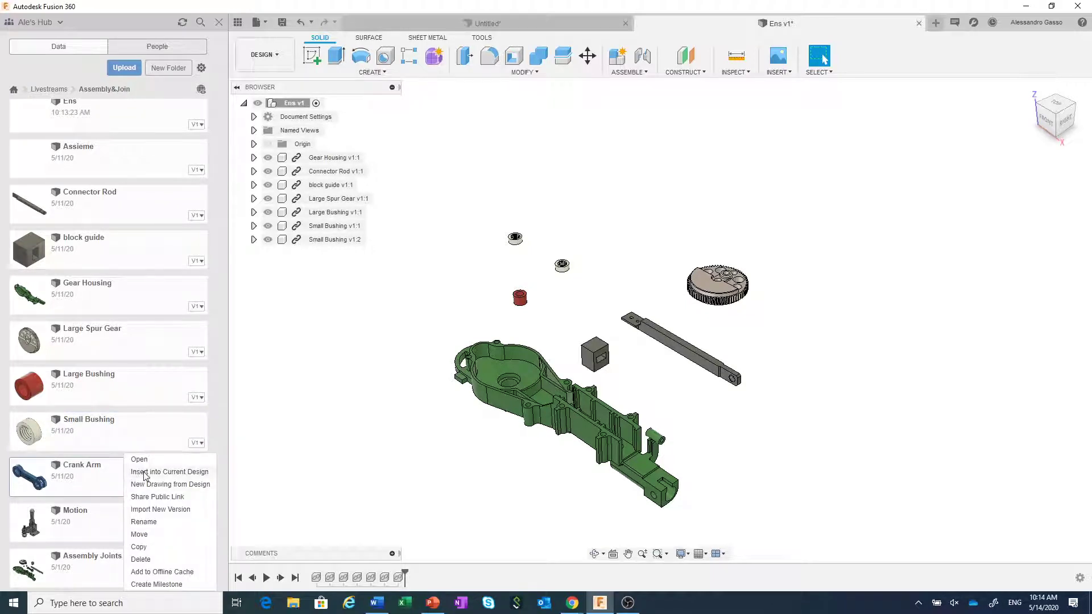
left_click(145, 474)
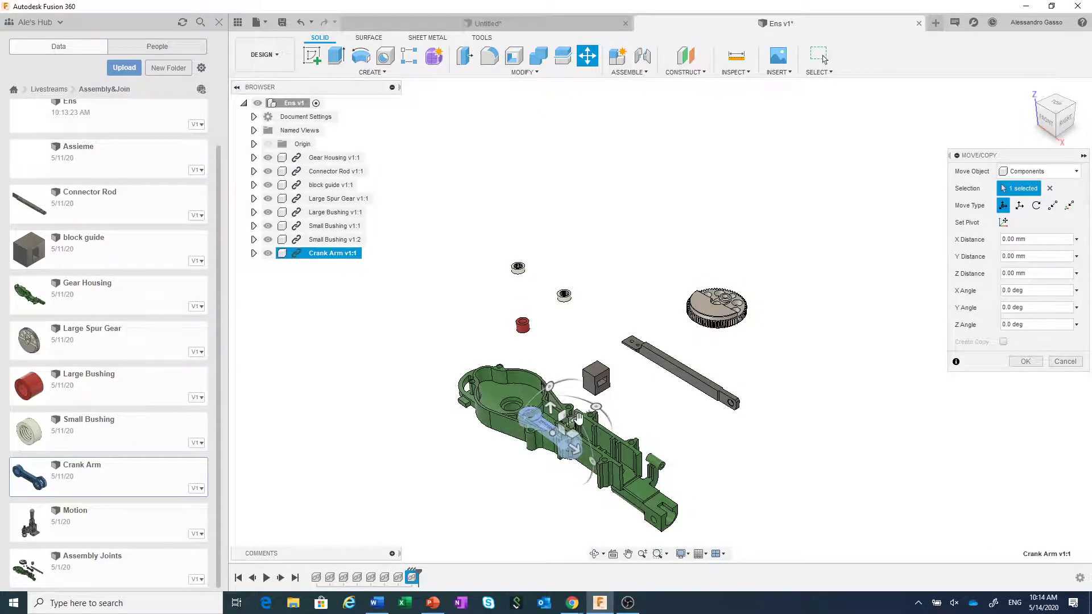
left_click_drag(554, 430, 756, 379)
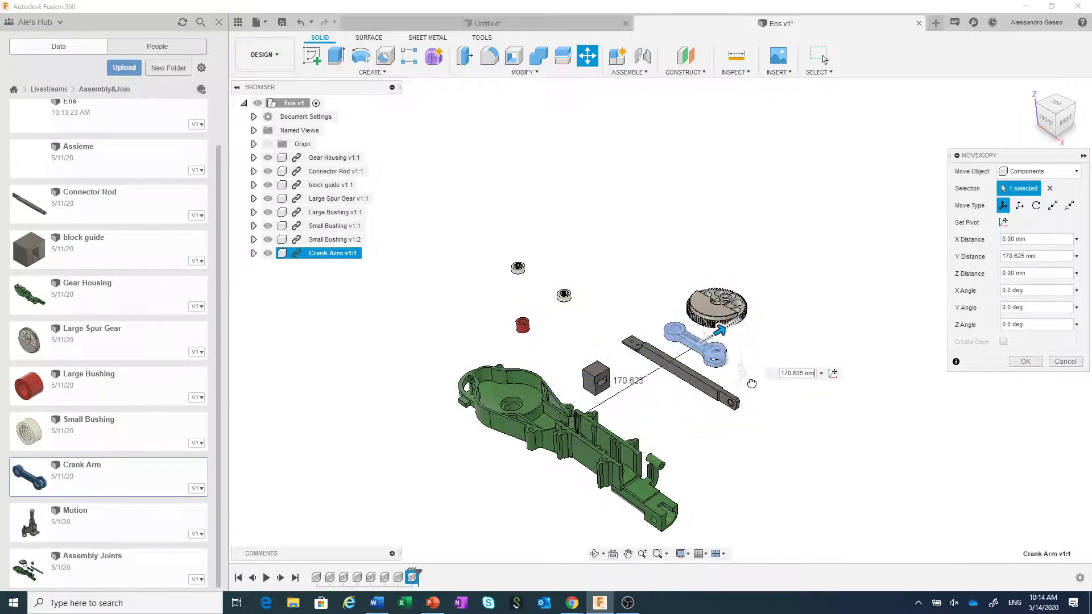
left_click(1027, 362)
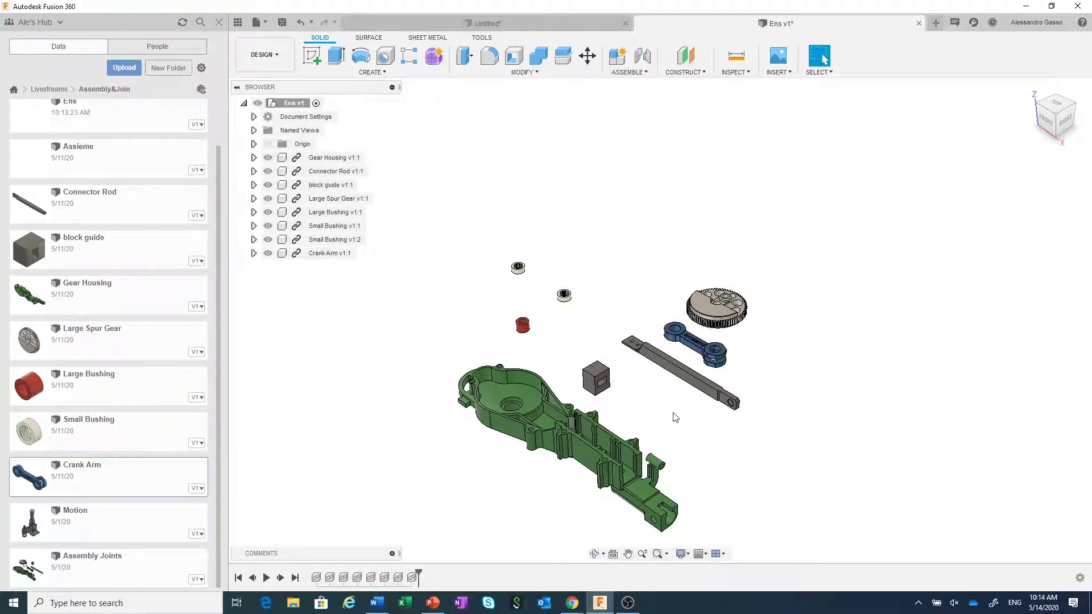
scroll(666, 417, "up", 1)
middle_click_drag(658, 419, 714, 361)
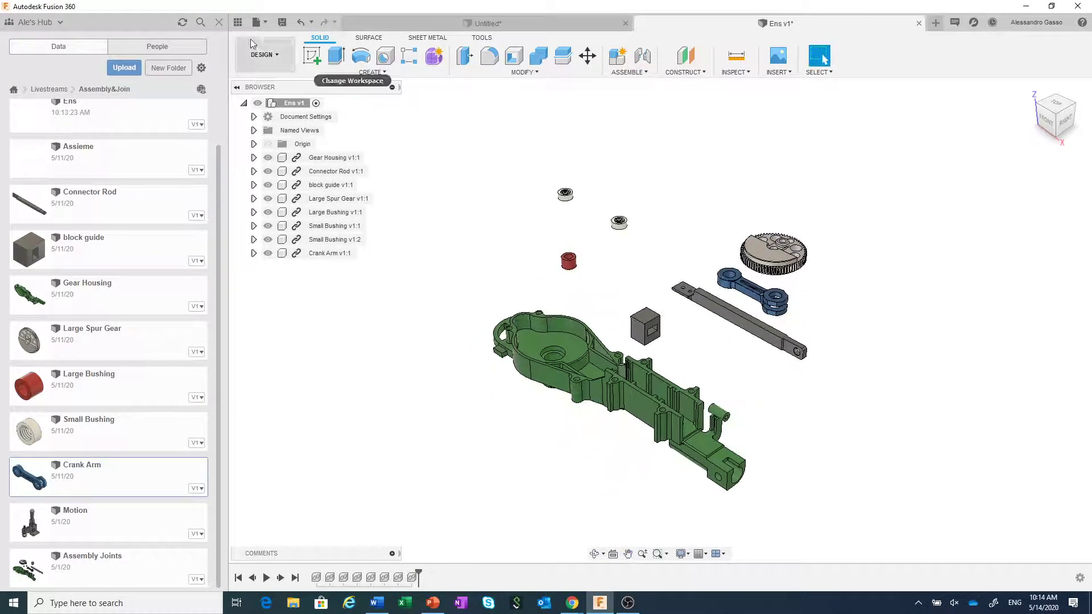
Step: Hide the data panel and frame all the inserted components in the enlarged canvas
left_click(238, 22)
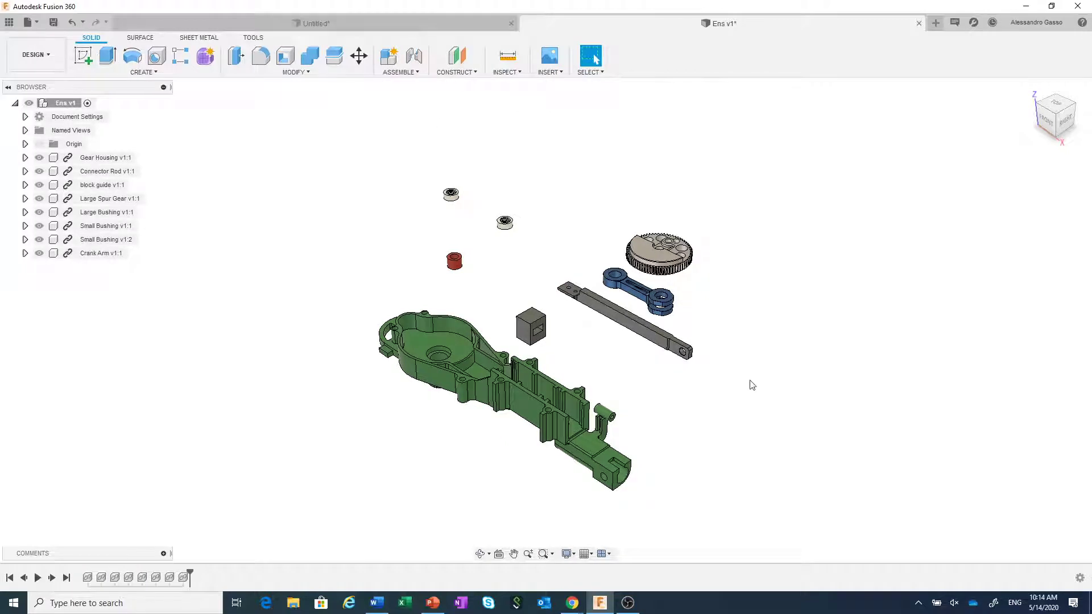
scroll(749, 384, "up", 1)
scroll(748, 382, "up", 2)
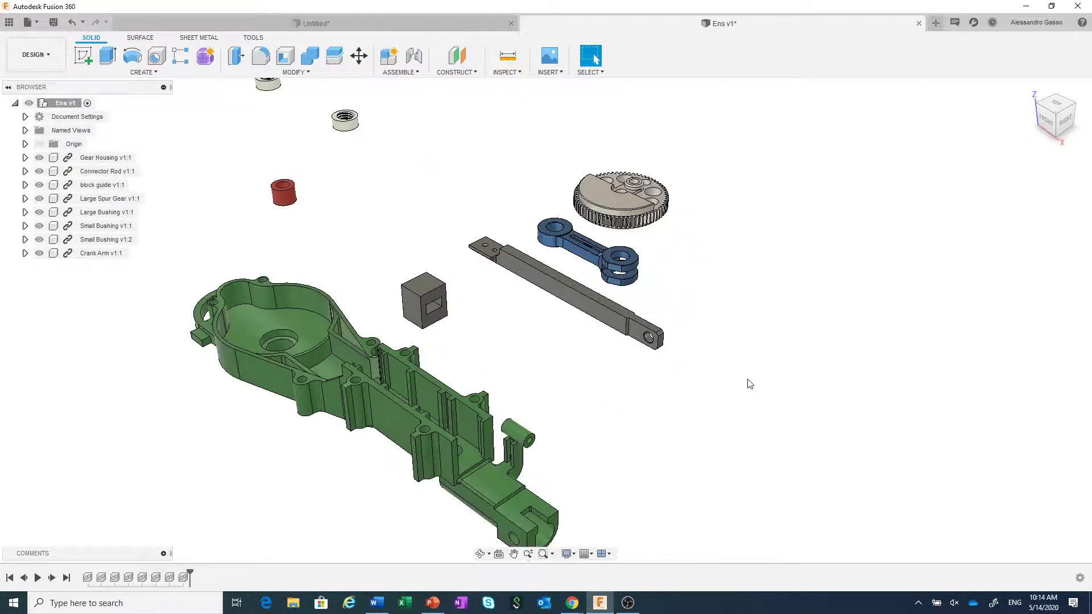
middle_click_drag(748, 383, 836, 356)
scroll(805, 385, "down", 1)
middle_click_drag(764, 386, 792, 415)
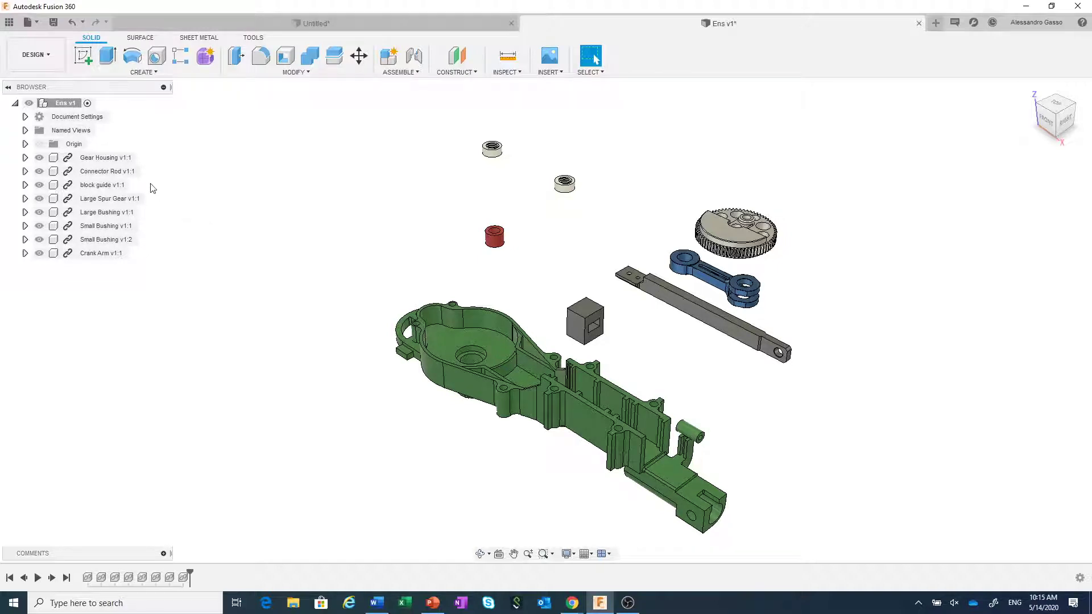
Step: Examine the options available for the linked Gear Housing component, including Break Link, then clear its selection
left_click(140, 159)
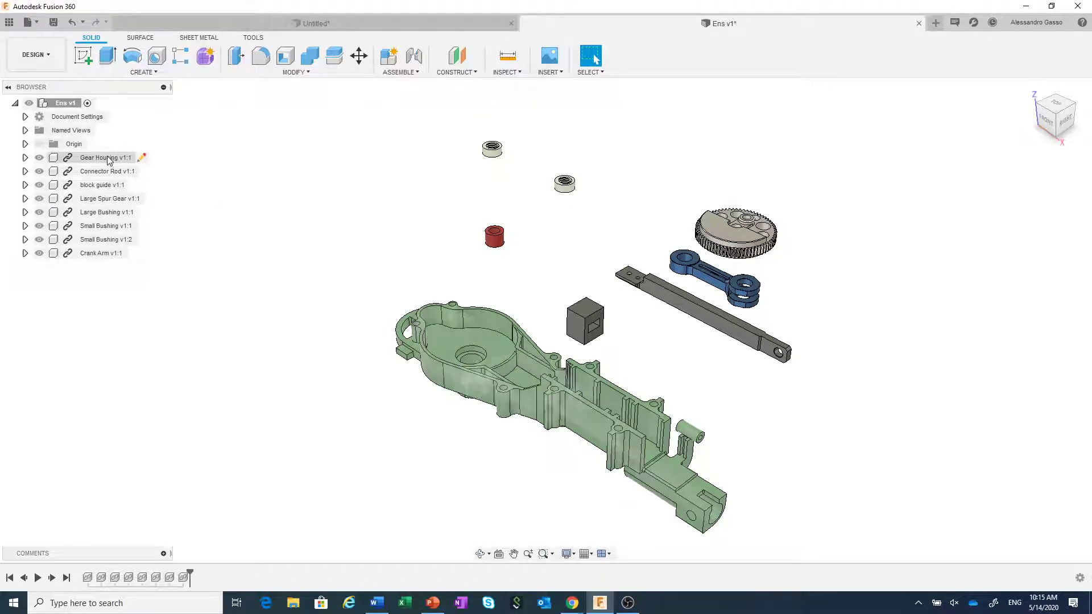
left_click(108, 158)
right_click(109, 160)
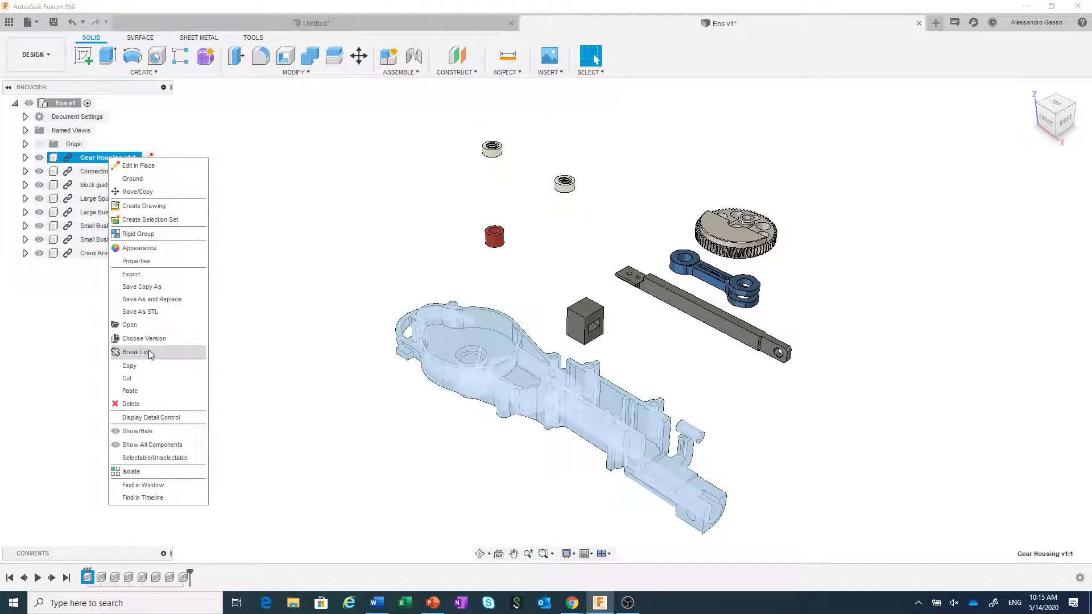
left_click(246, 291)
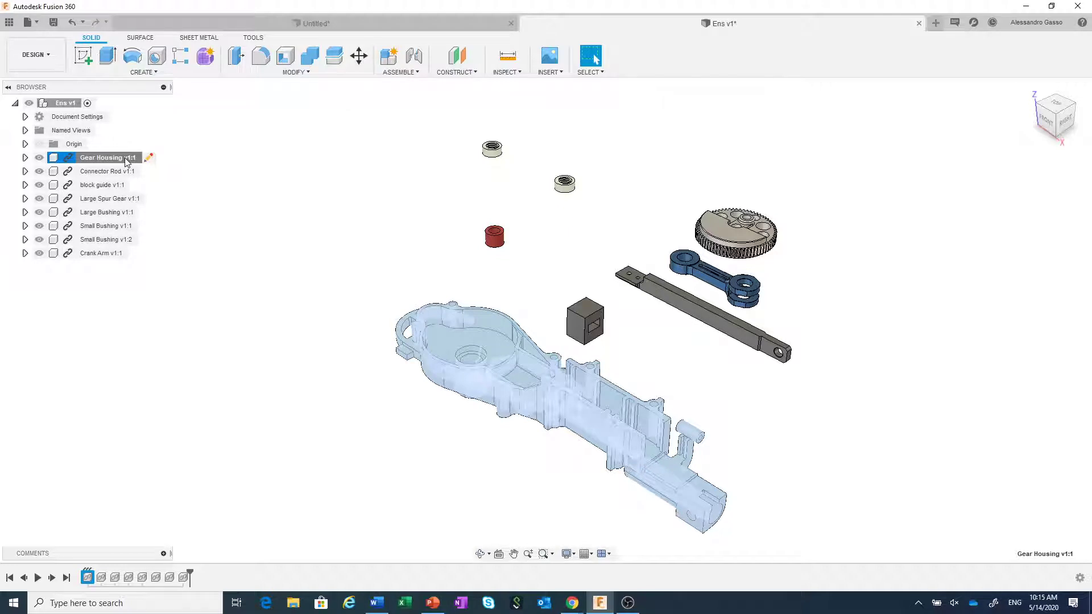
left_click(127, 161)
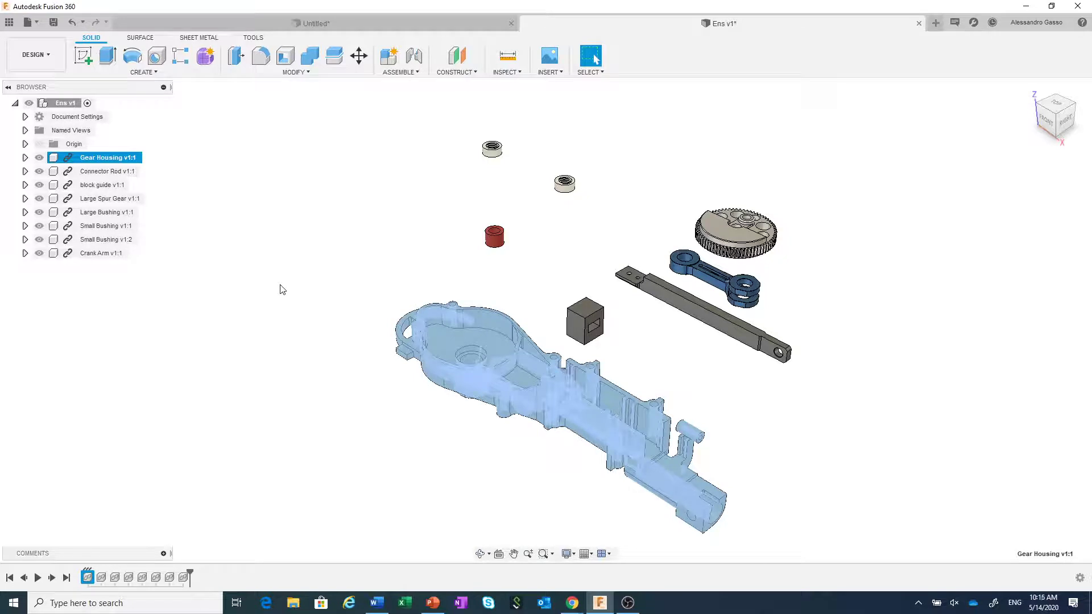
key("Escape")
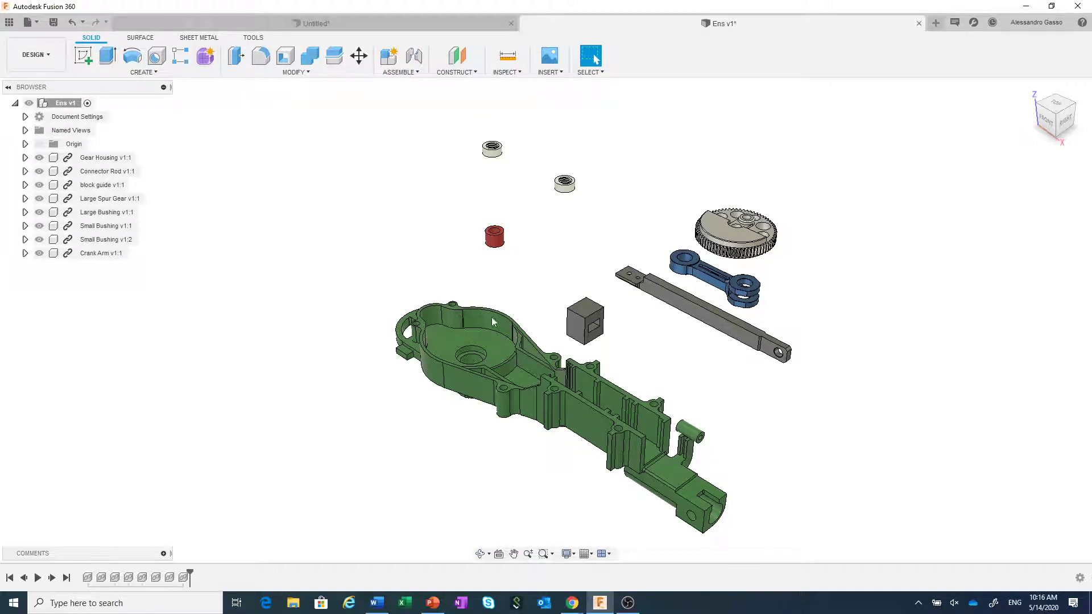
scroll(592, 352, "up", 3)
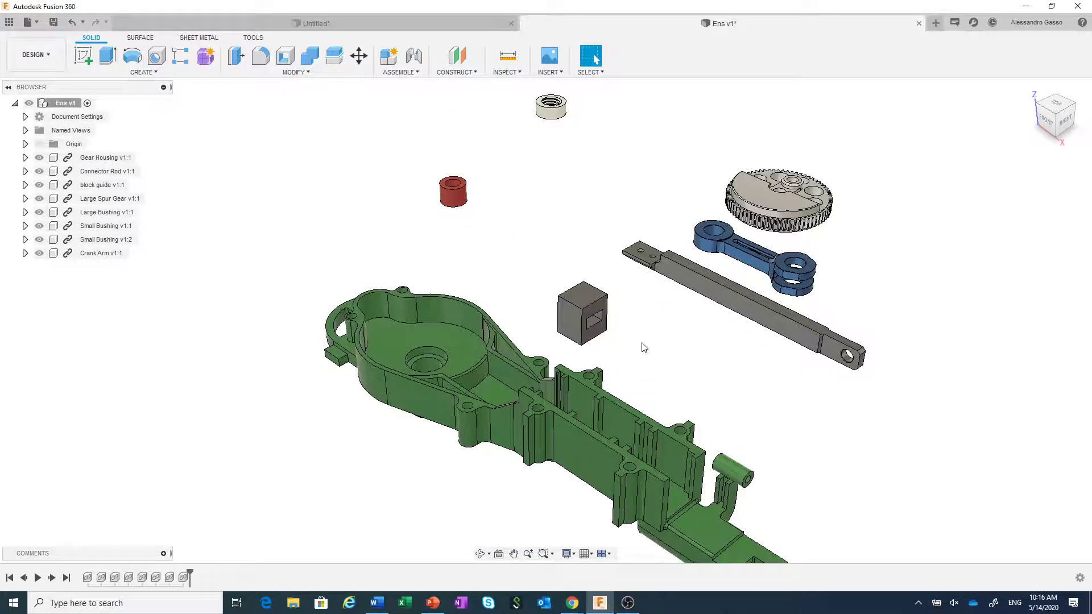
scroll(643, 347, "down", 2)
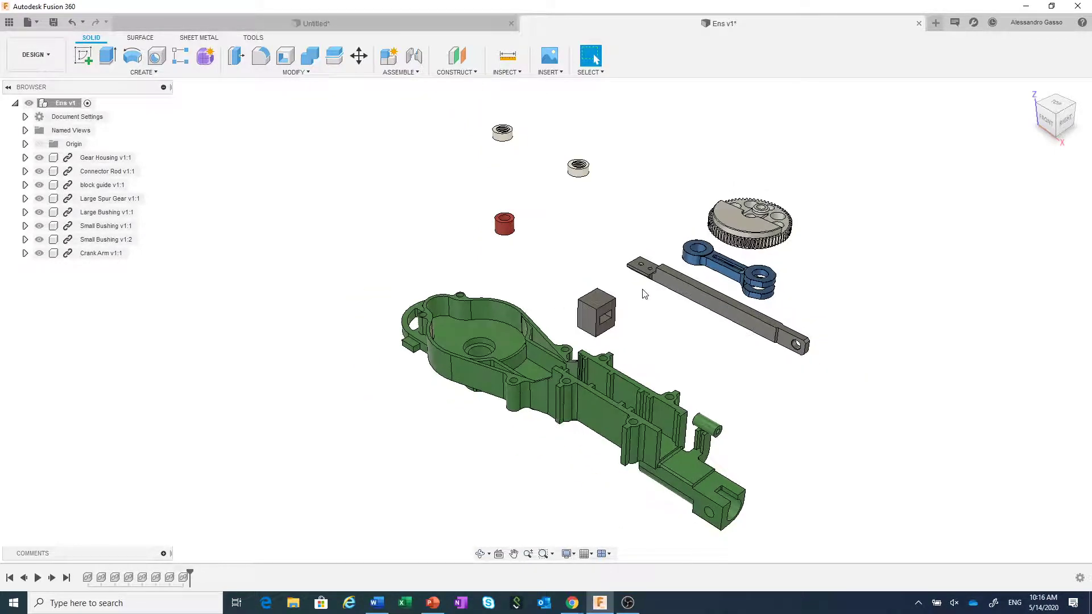
right_click(658, 337)
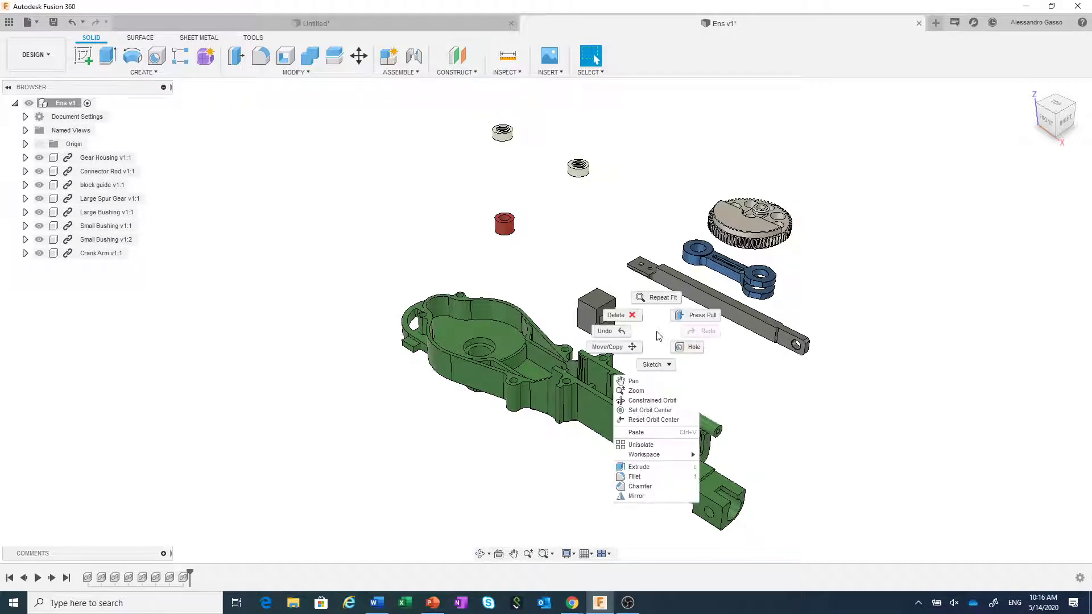
left_click(624, 348)
left_click_drag(999, 157, 917, 144)
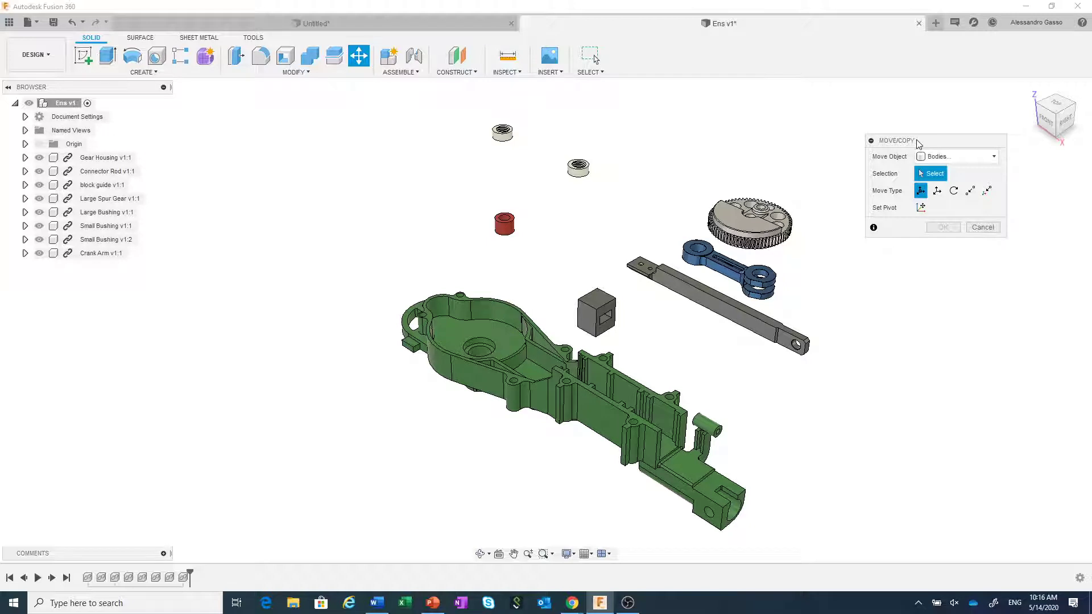
left_click(940, 160)
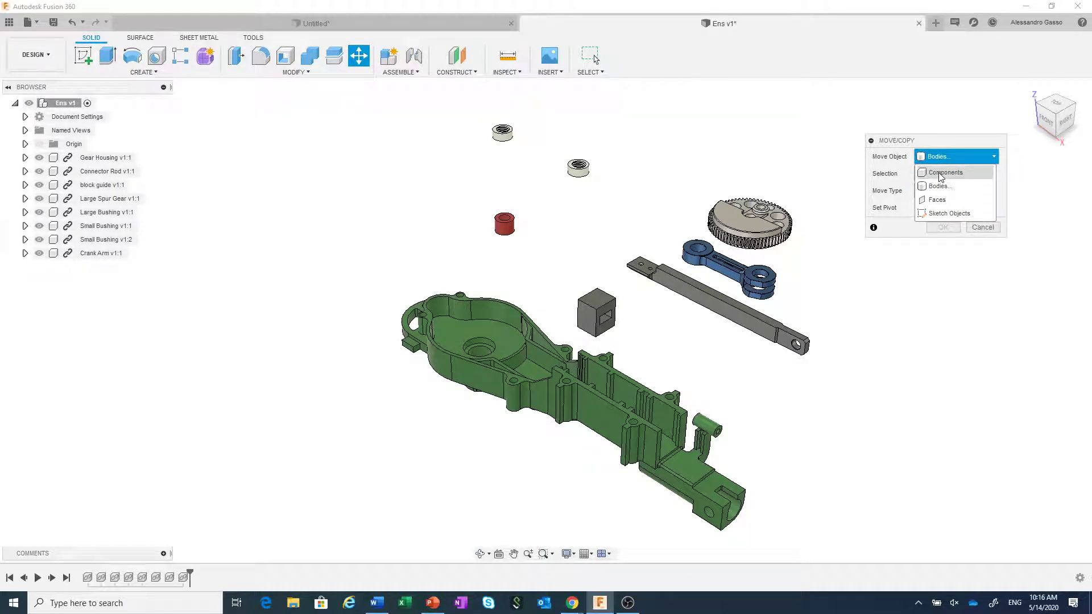
left_click(940, 177)
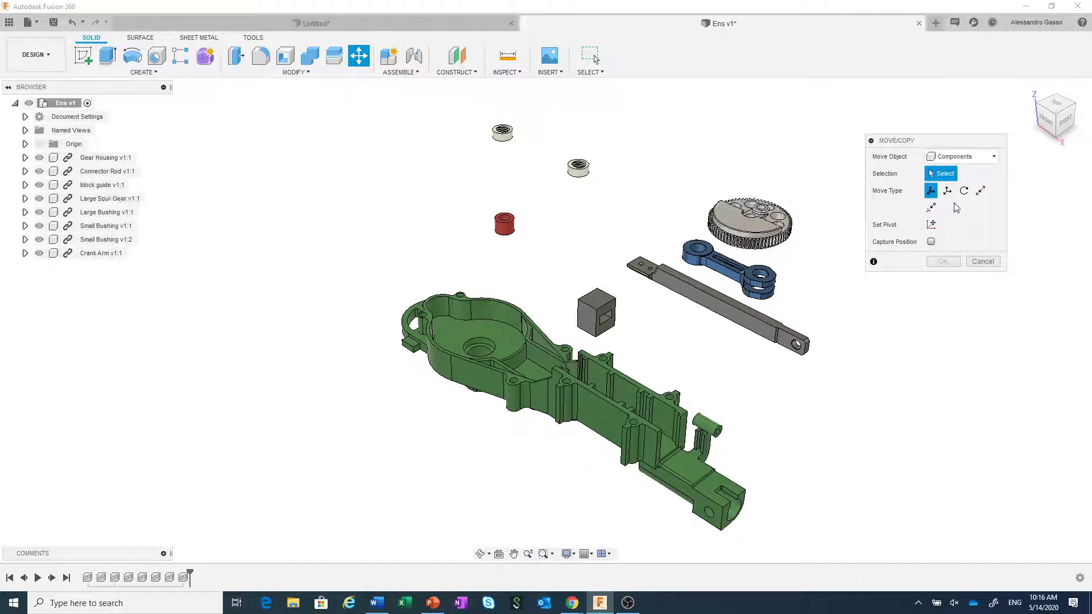
left_click(981, 191)
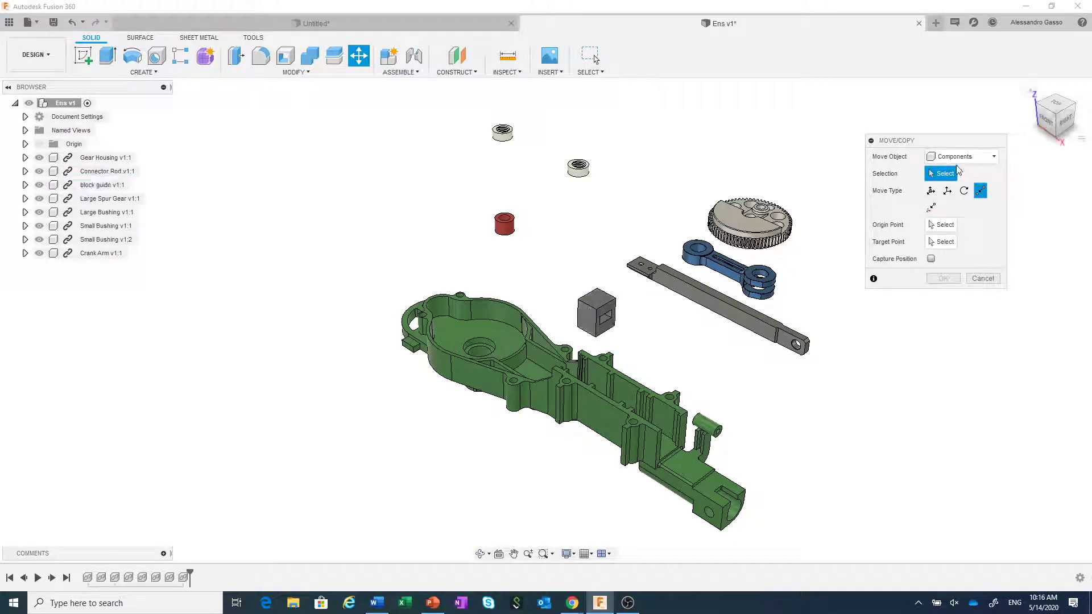
left_click(973, 280)
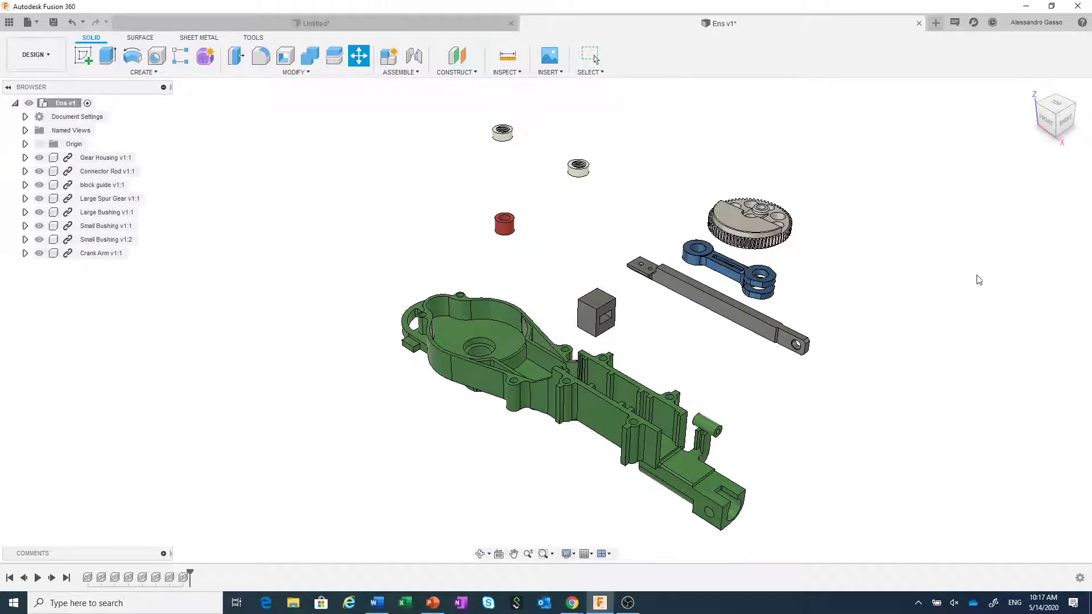
Step: Move the block guide component point to point from its upper corner into the gear housing's guide channel, without capturing the position
right_click(961, 274)
left_click(960, 241)
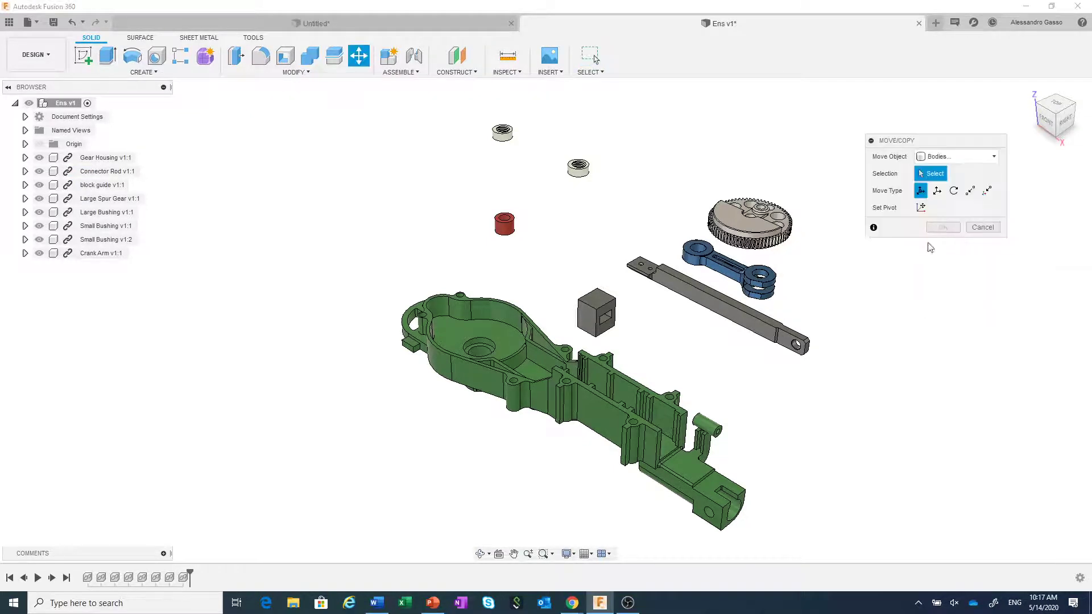
left_click(958, 157)
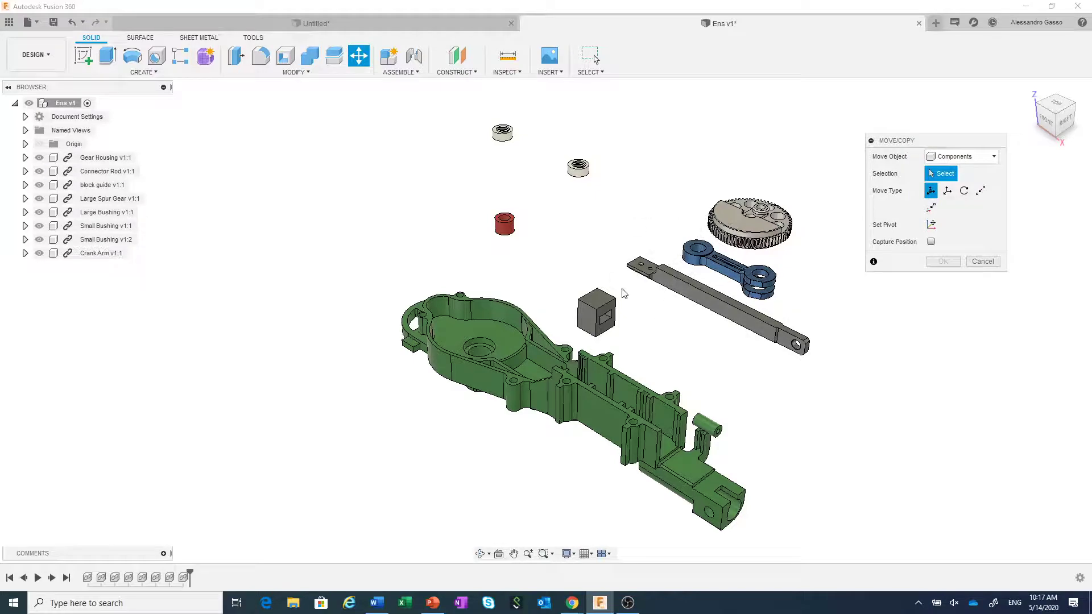
left_click(596, 311)
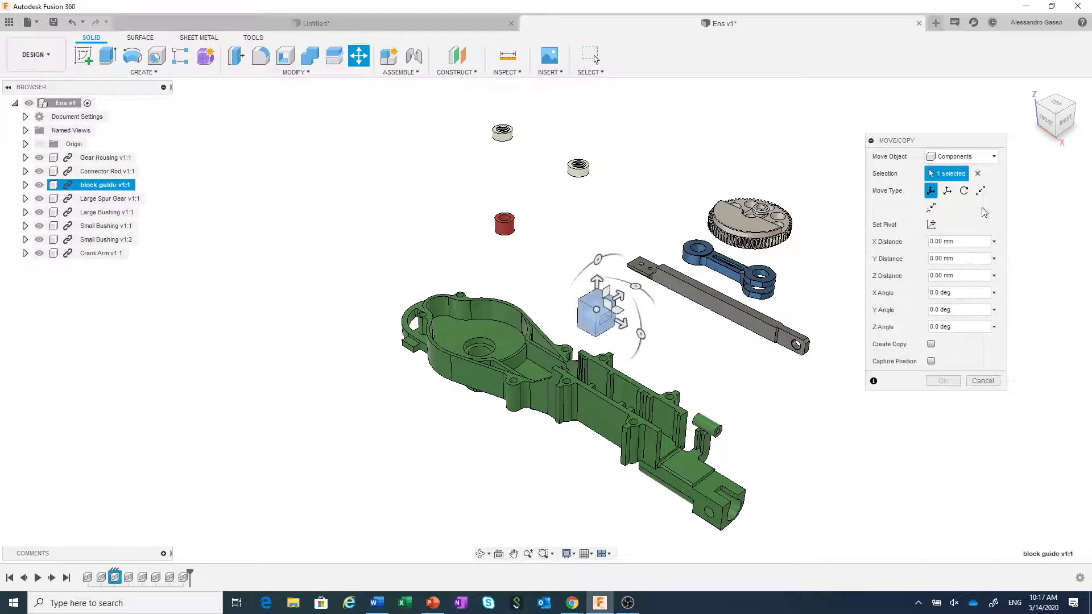
left_click(980, 191)
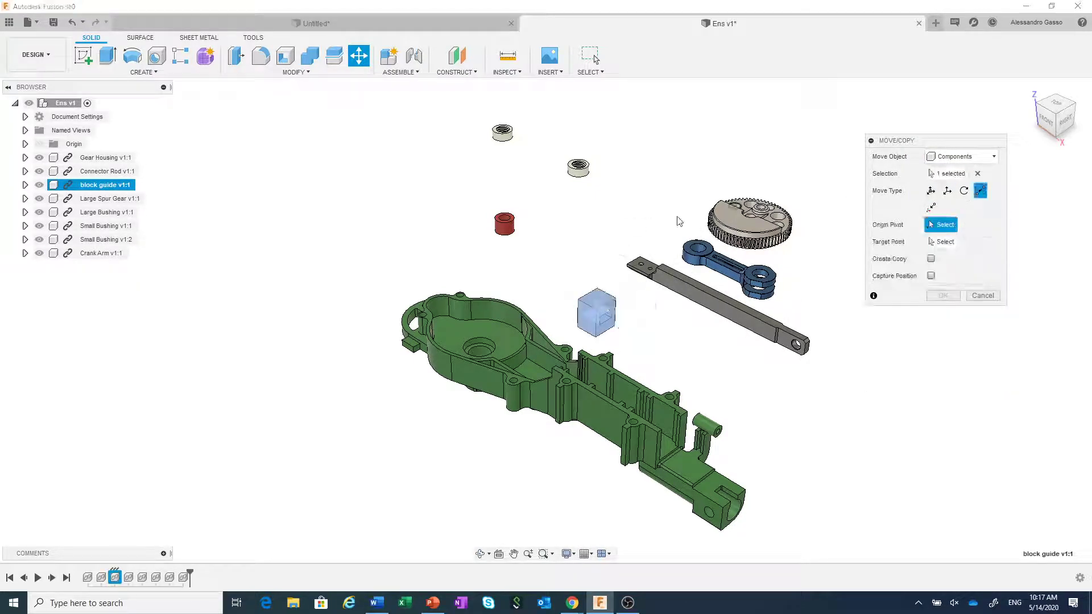
left_click(597, 288)
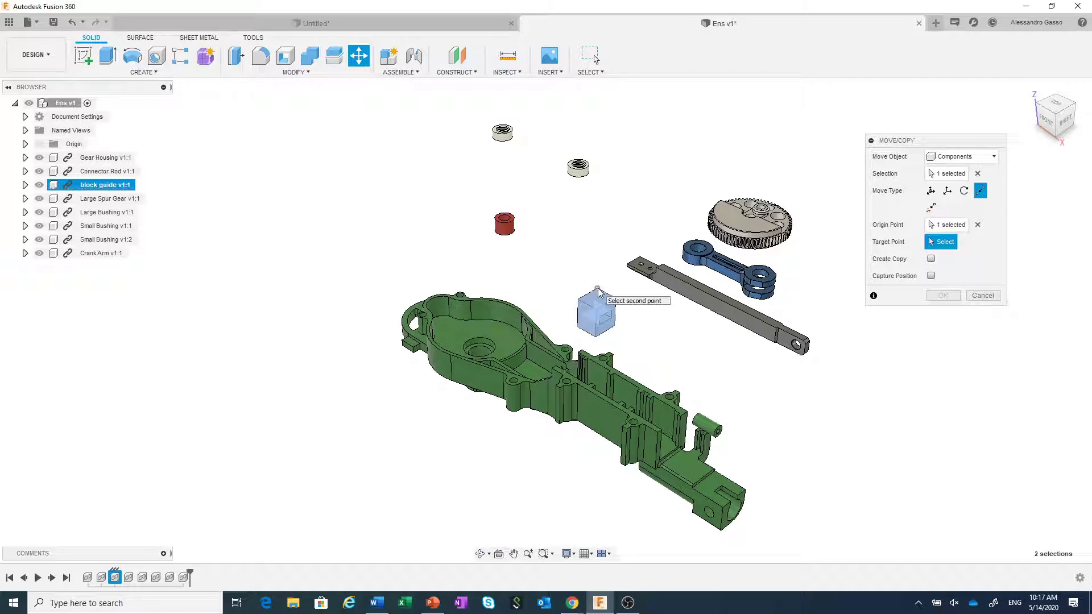
left_click(656, 403)
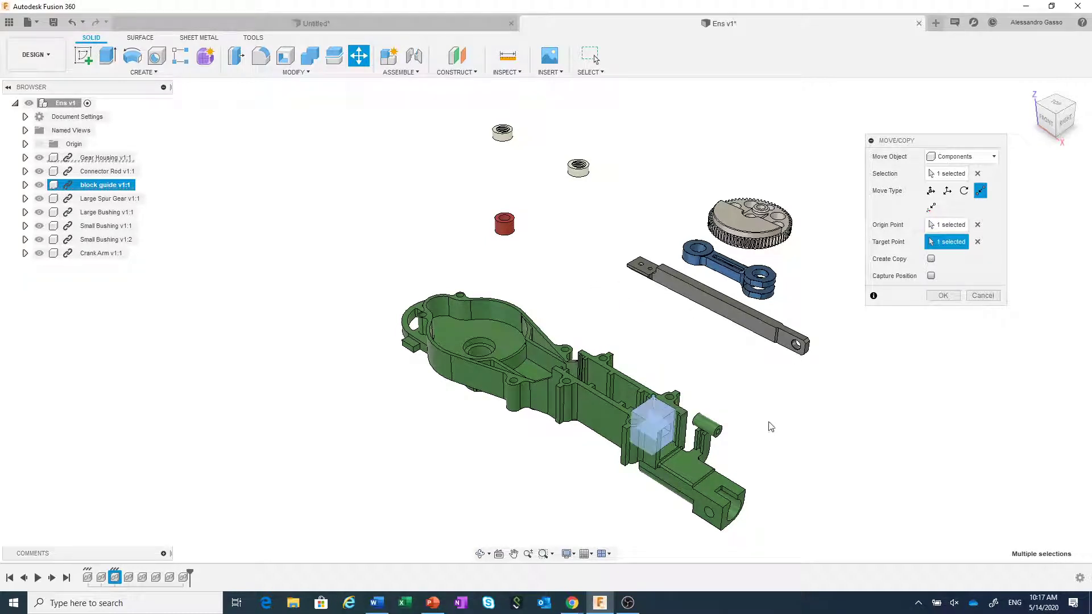
left_click(949, 295)
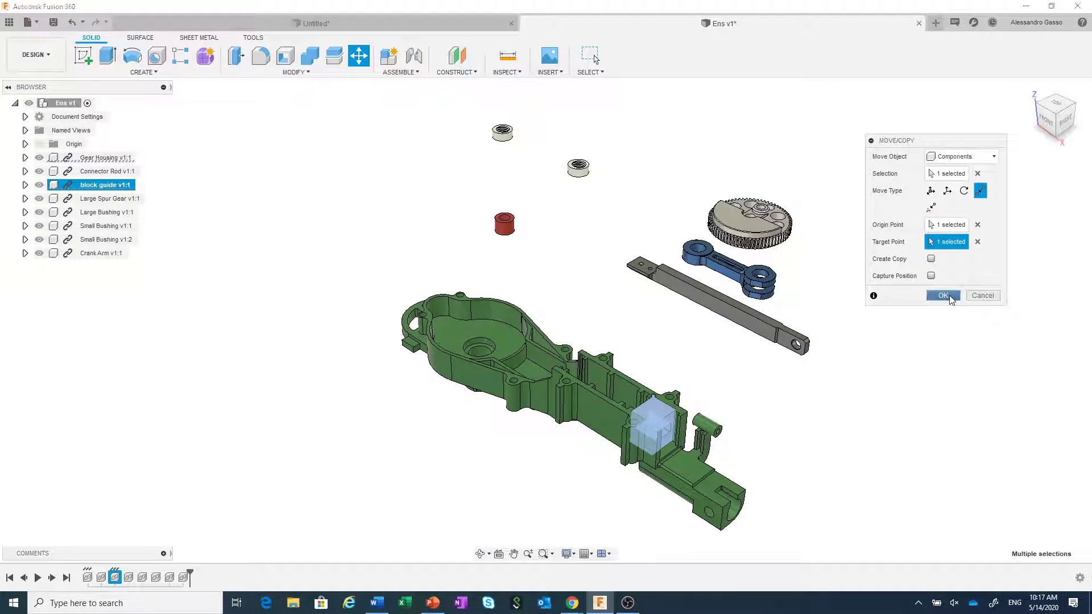
Step: Pull the block guide freely out of the gear housing channel to a spot above the connector rod
left_click(479, 553)
left_click_drag(495, 472, 509, 449)
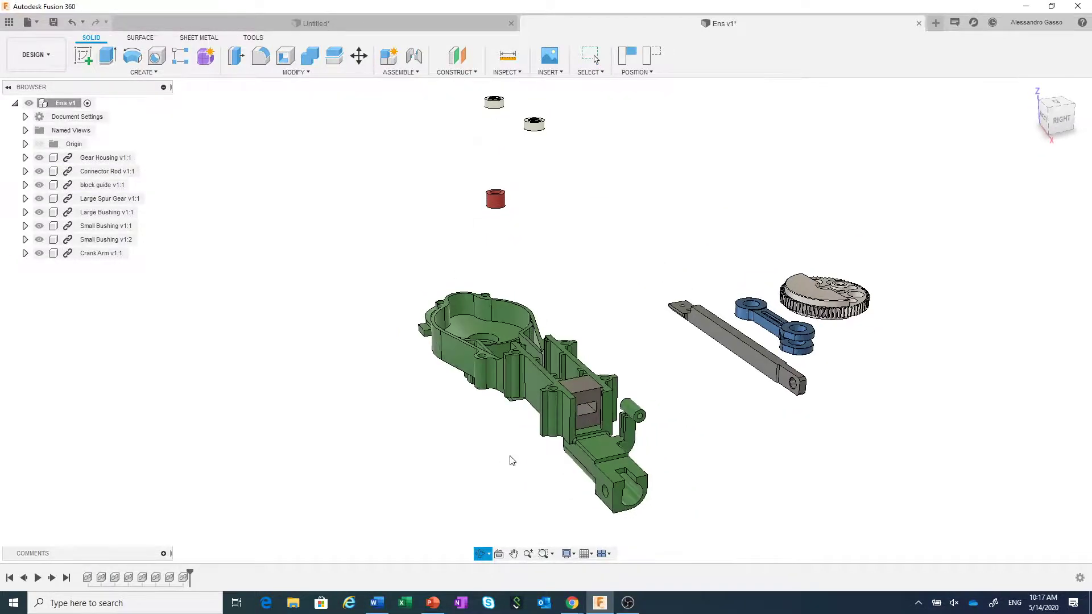
right_click(510, 459)
key("Escape")
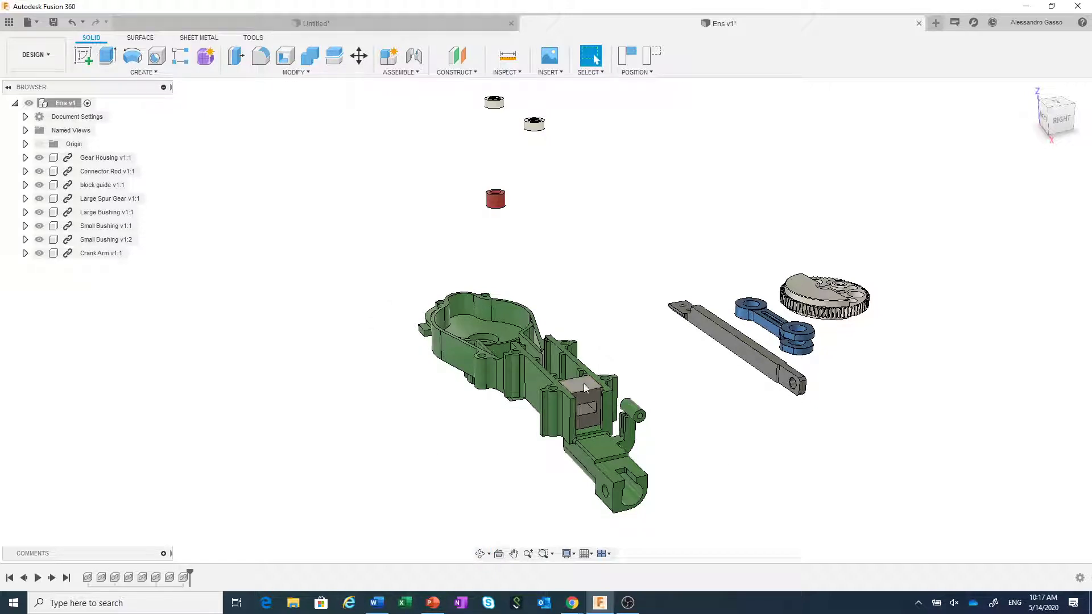
left_click_drag(583, 383, 637, 220)
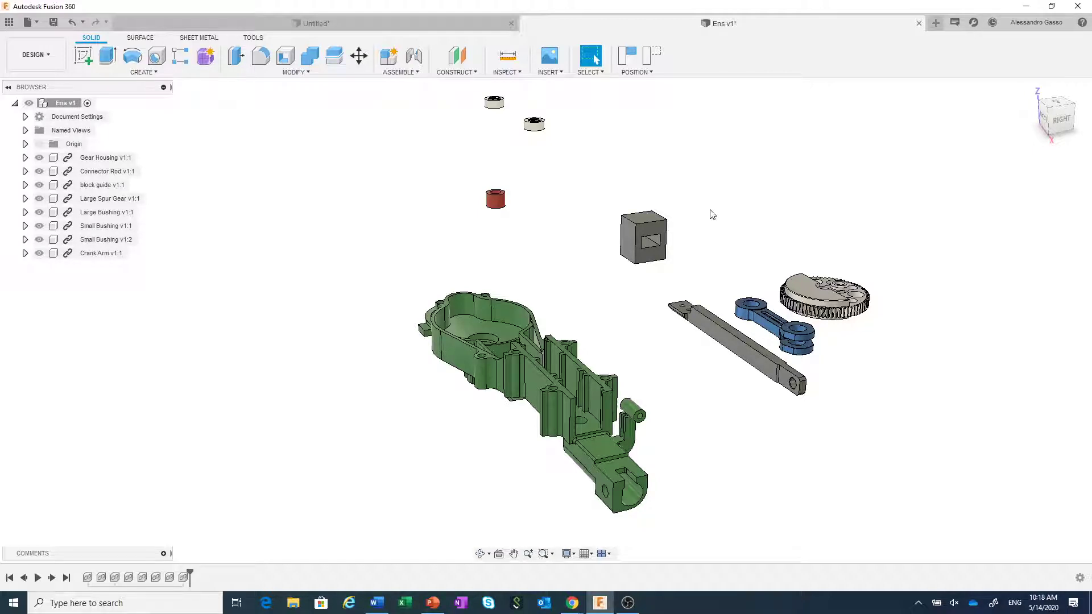
Step: Examine the gear housing and the separated components from several angles, ending with a view into the housing's guide channel
left_click(482, 553)
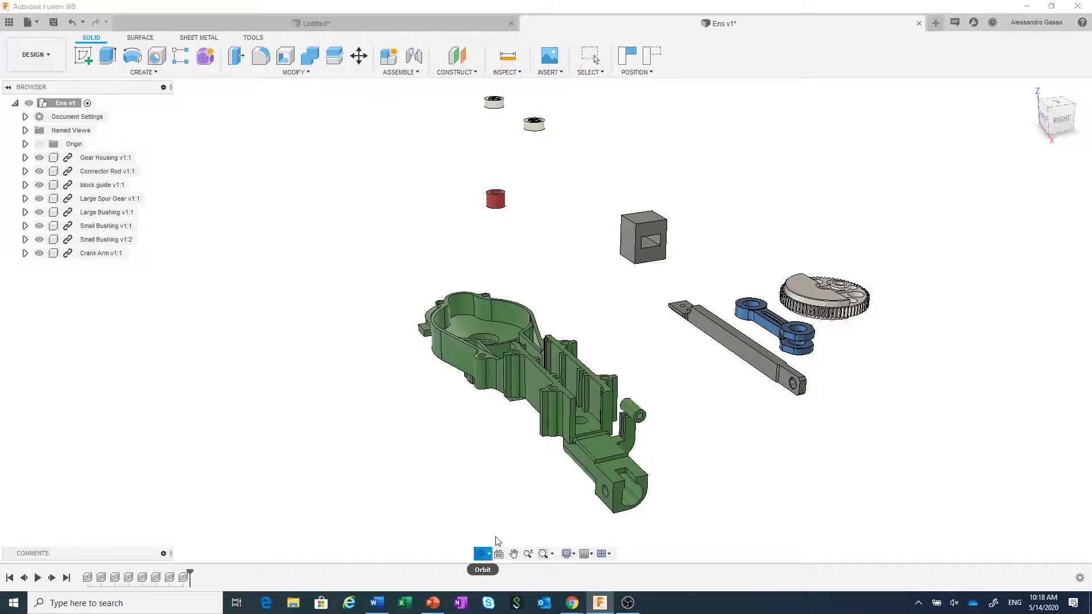
mouse_move(529, 398)
left_mouse_down()
mouse_move(449, 433)
mouse_move(404, 421)
mouse_move(461, 392)
mouse_move(461, 418)
mouse_move(541, 390)
left_mouse_up()
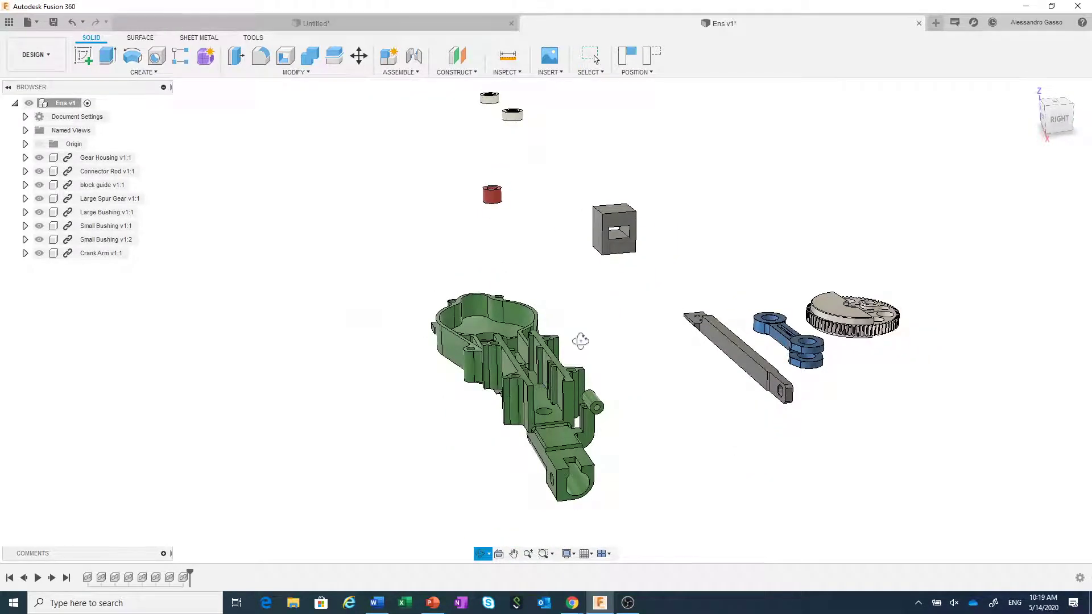
right_click(580, 341)
left_click(613, 346)
left_click(481, 553)
left_click_drag(479, 501, 484, 399)
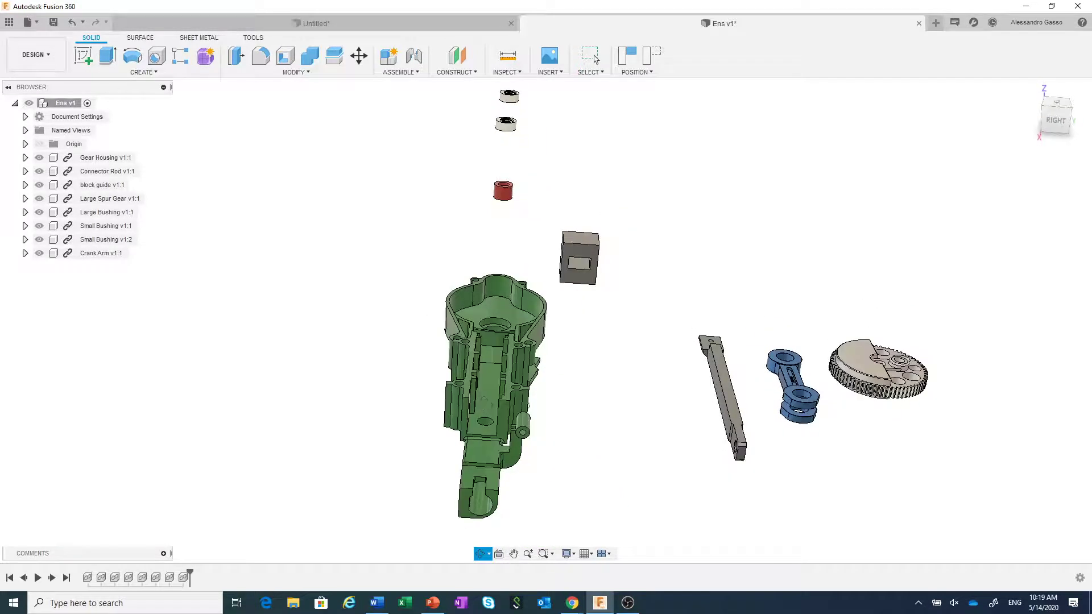
right_click(563, 404)
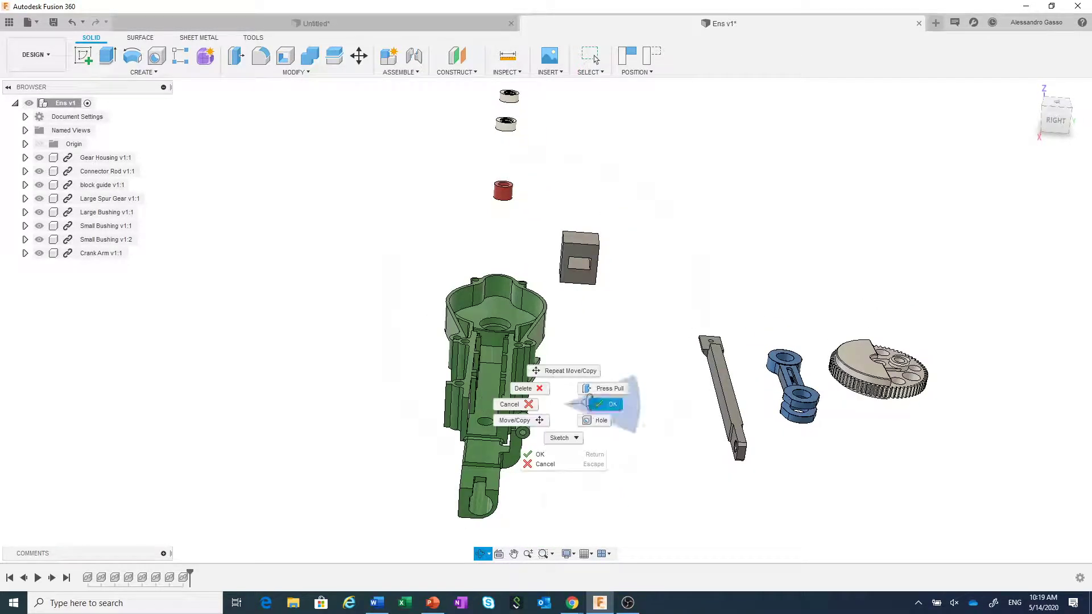
left_click(591, 404)
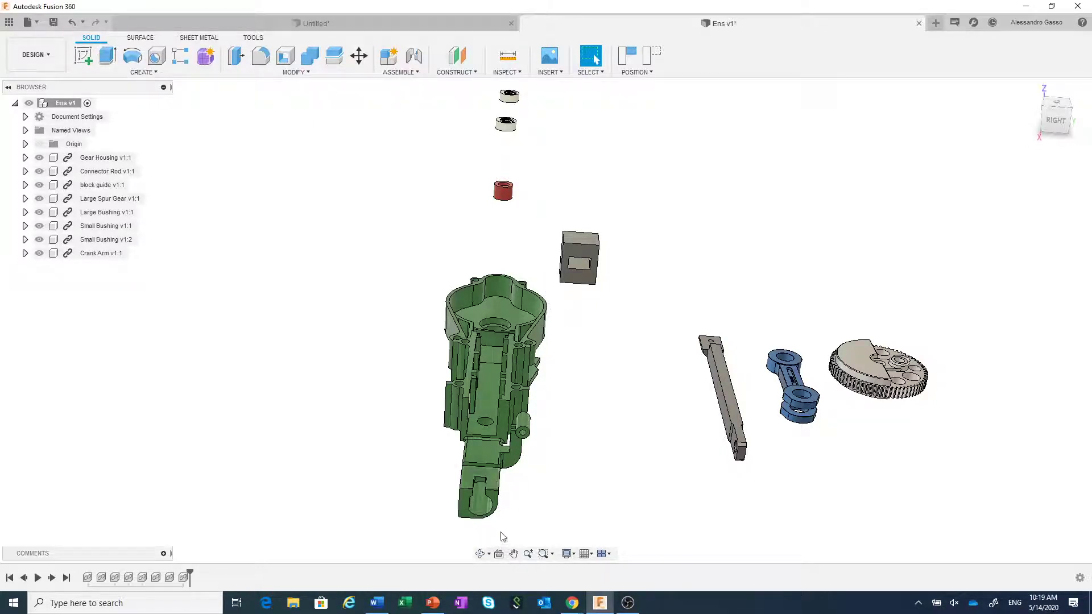
middle_click_drag(500, 534, 539, 431, "shift")
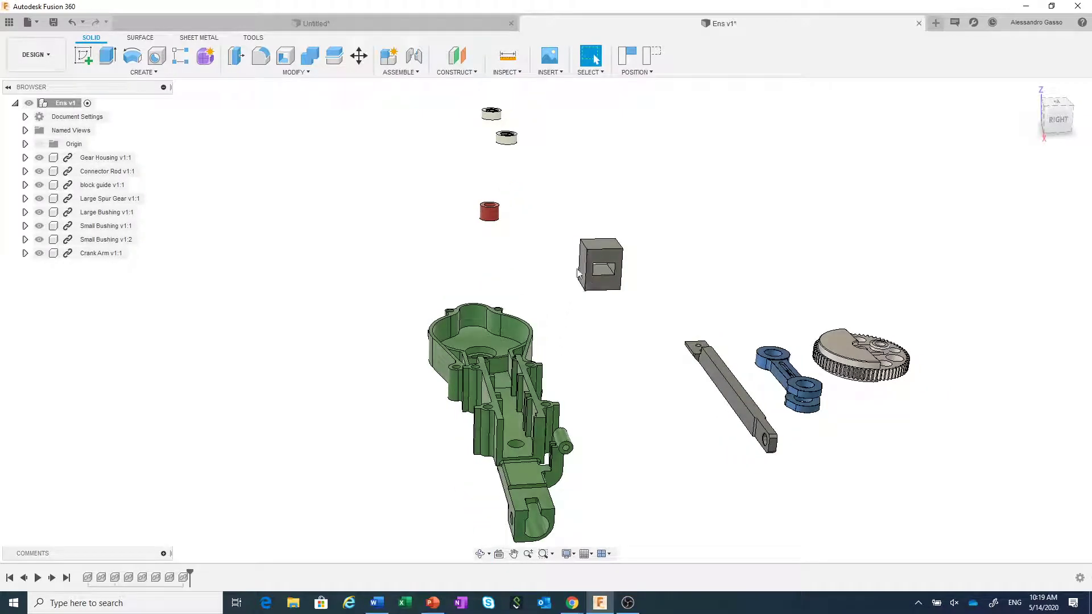
middle_click_drag(624, 409, 517, 378, "shift")
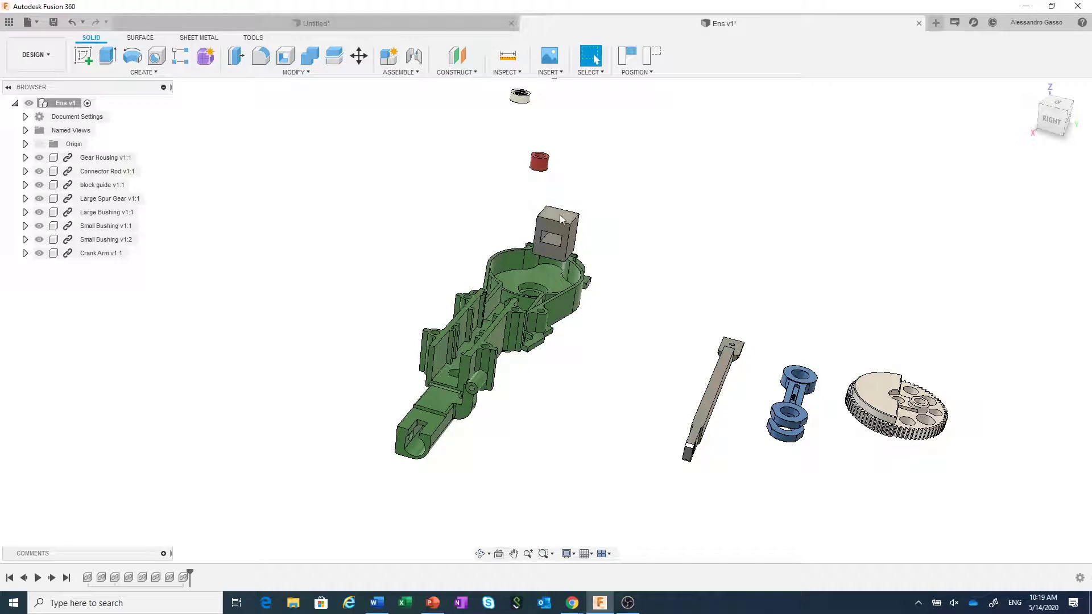
Step: Pull the block guide freely into the gear housing's guide channel and revert the uncaptured position change
left_click_drag(559, 220, 456, 340)
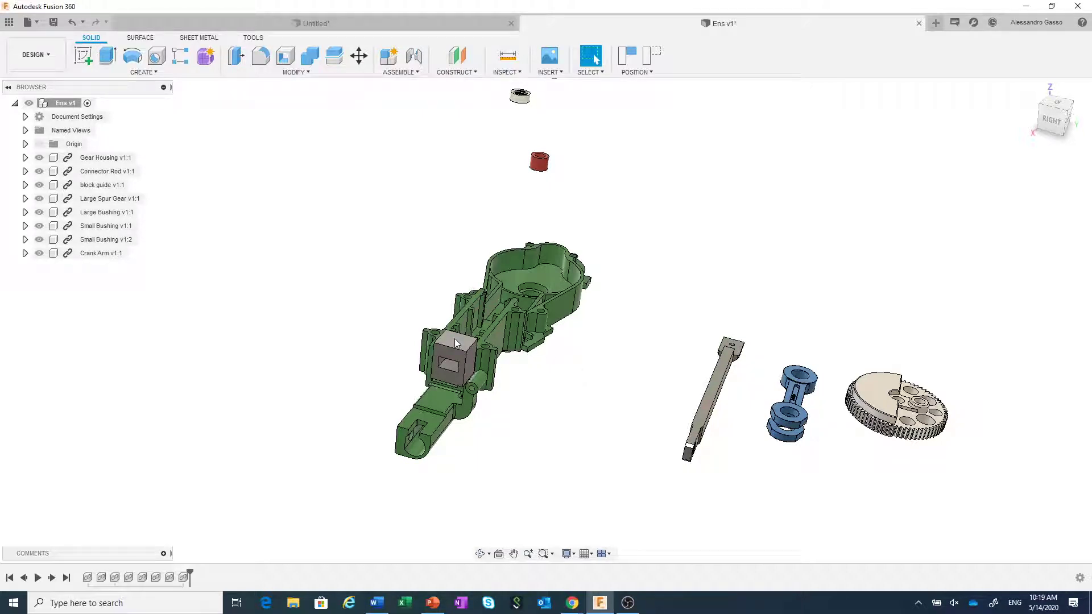
mouse_move(455, 343)
left_mouse_down()
mouse_move(497, 289)
mouse_move(450, 353)
left_mouse_up()
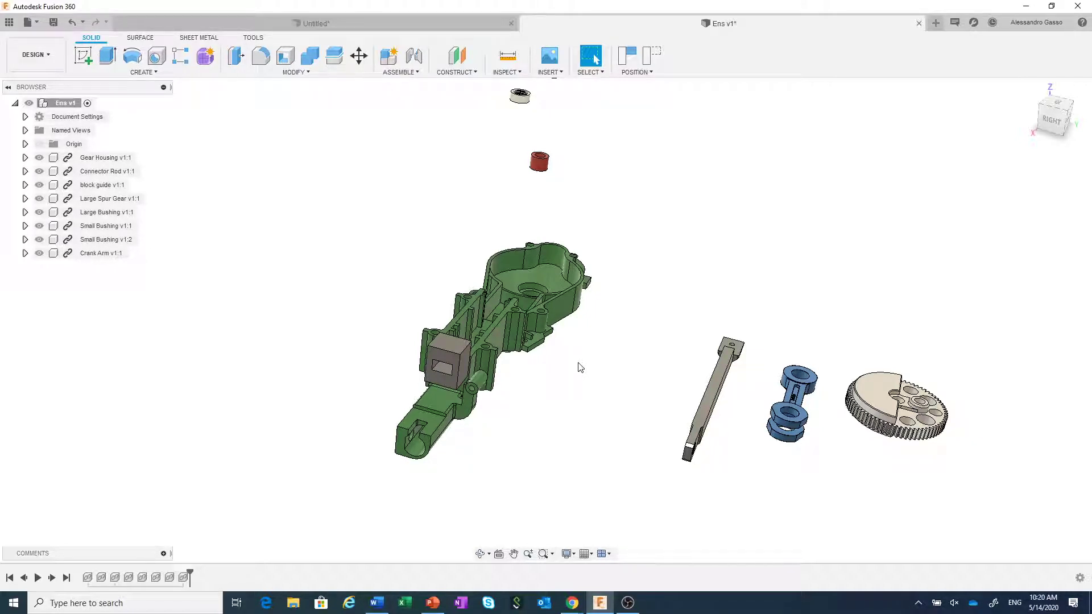
left_click(652, 55)
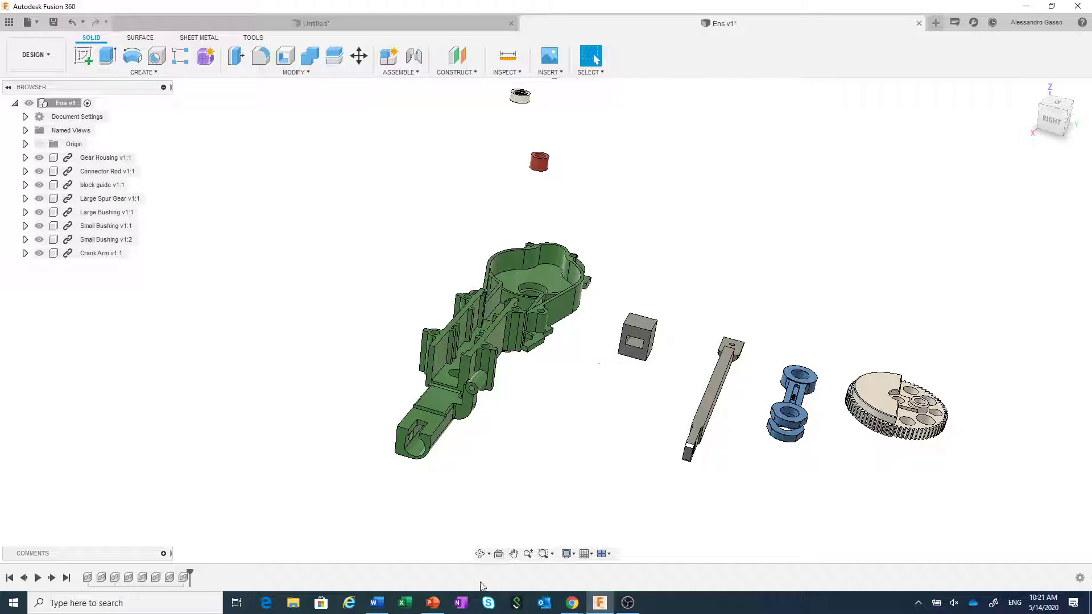
Step: Switch to the Joints.pptx presentation in PowerPoint and show the Understanding Joint Types slide as a full-screen slide show
left_click(433, 602)
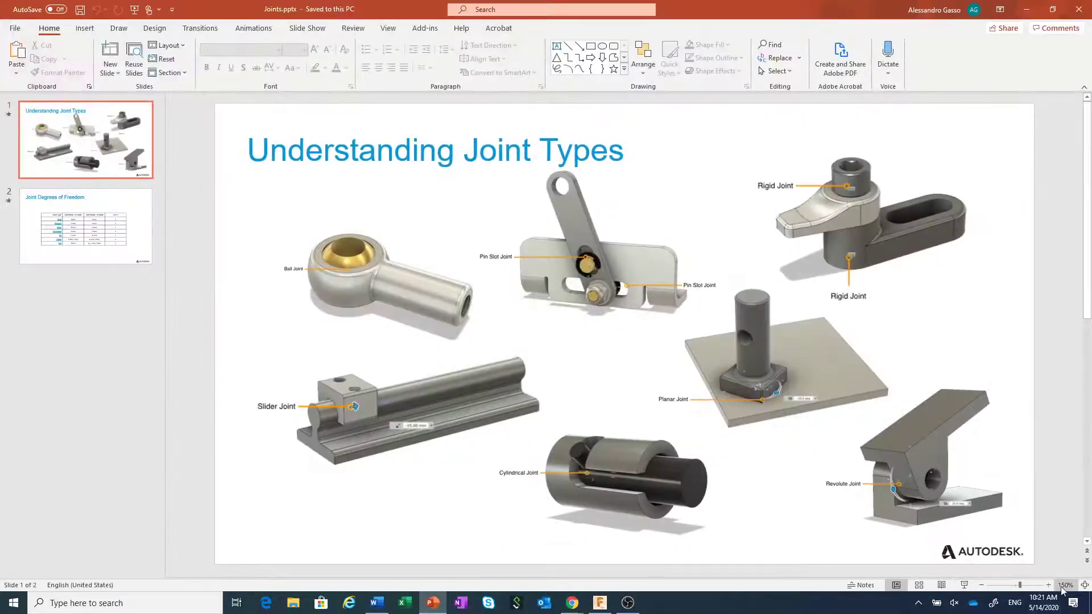
left_click(964, 585)
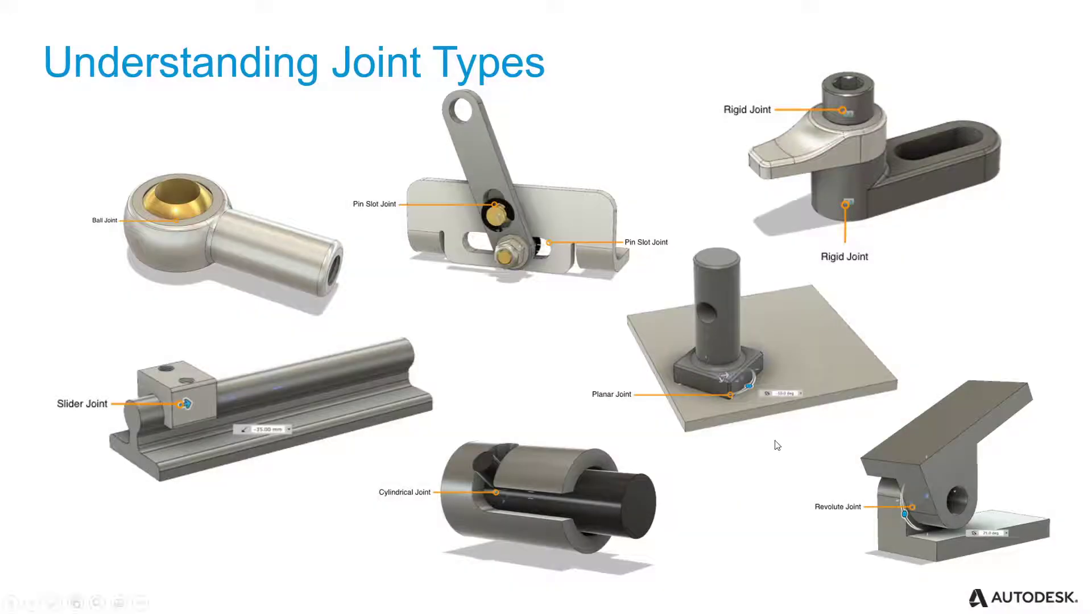
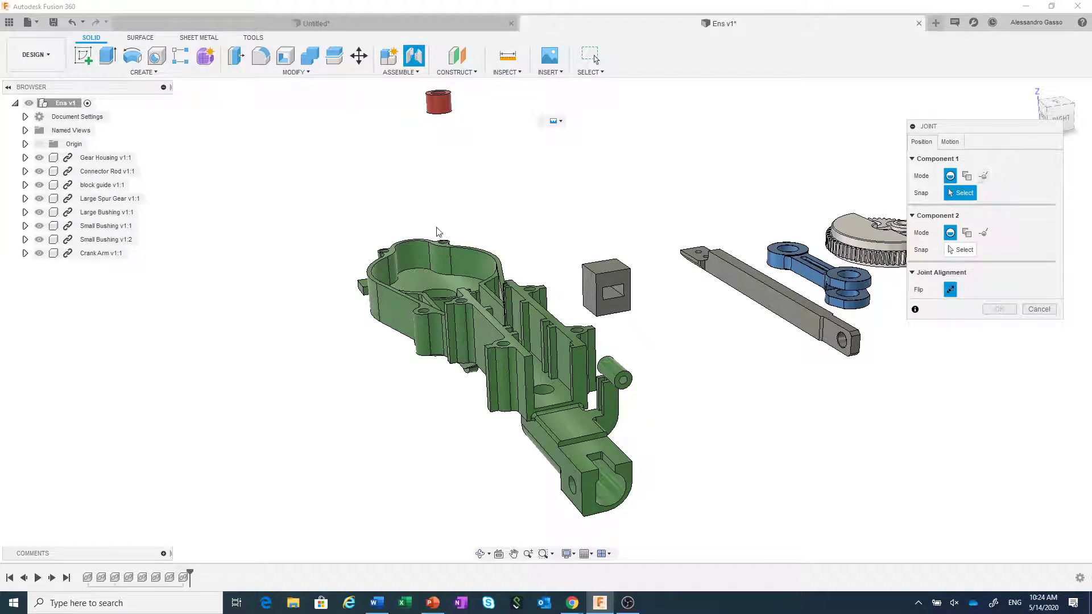
Step: Leave the open Joint command and ground the Gear Housing component so that its position is fixed
left_click(1038, 311)
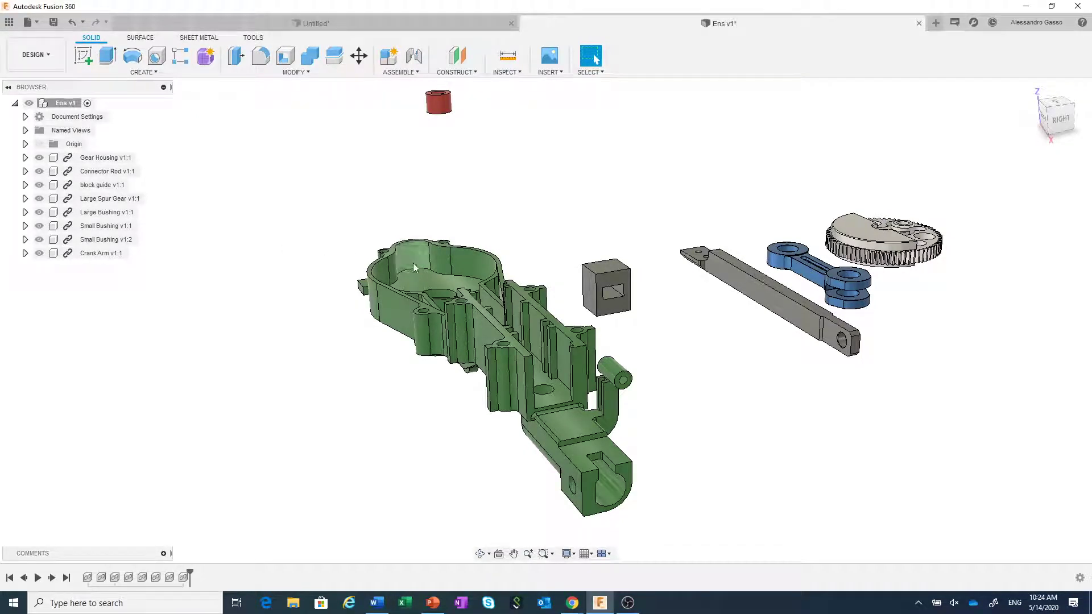
left_click(104, 160)
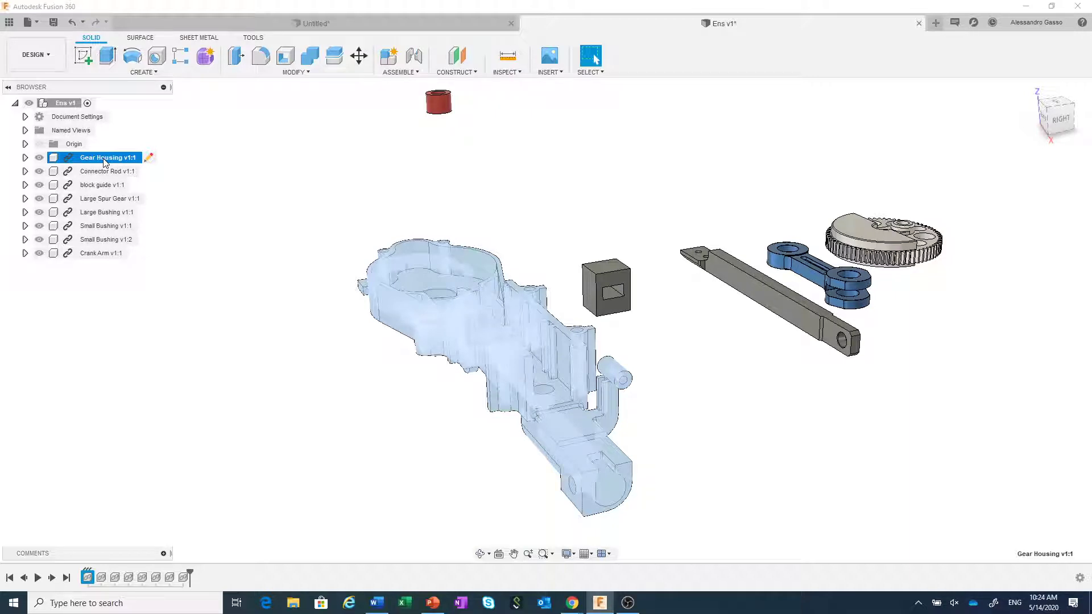
right_click(105, 162)
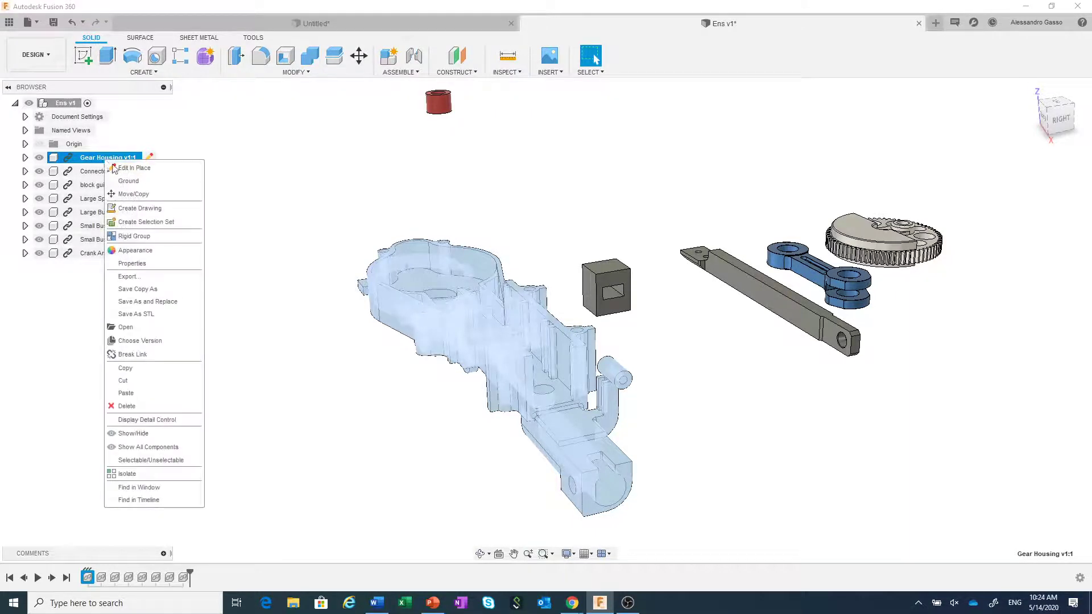
left_click(147, 180)
left_click(320, 188)
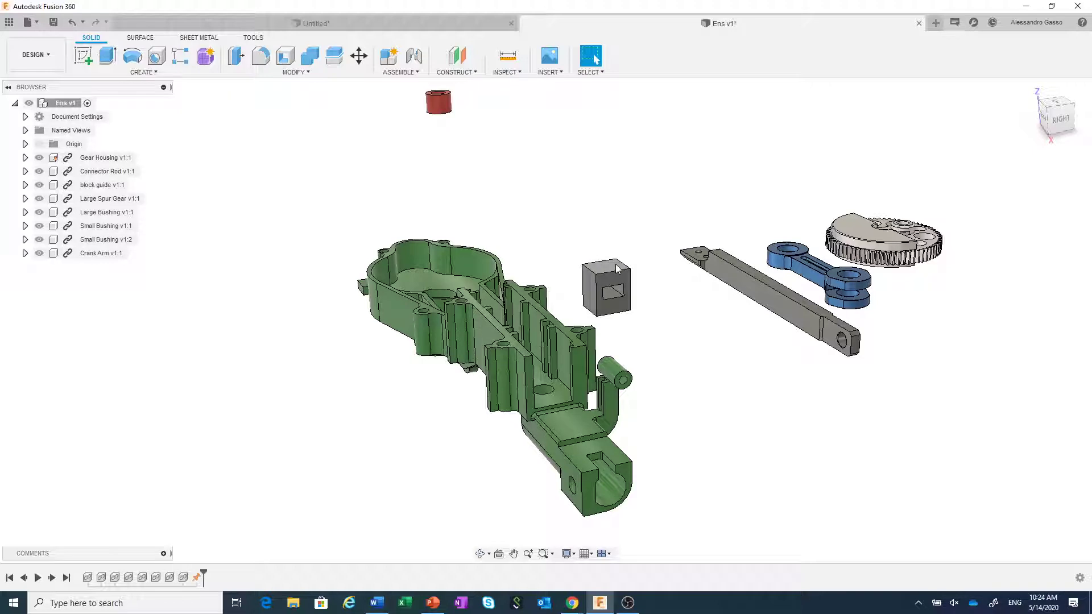
Step: Create a rigid joint between the block guide's top edge and the top edge of the gear housing's guide channel
left_click(410, 59)
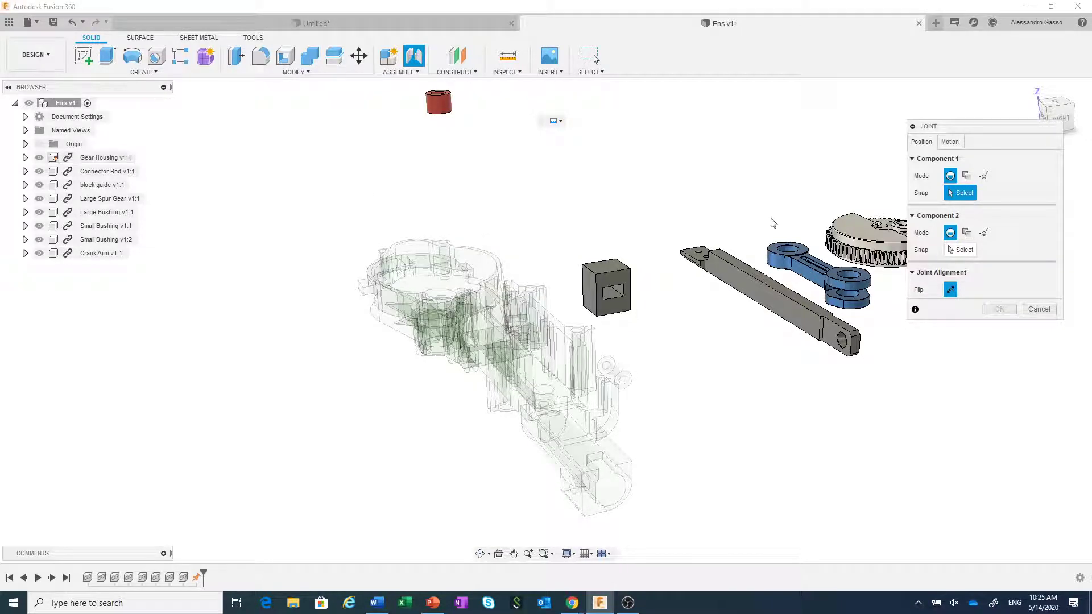
left_click(618, 258)
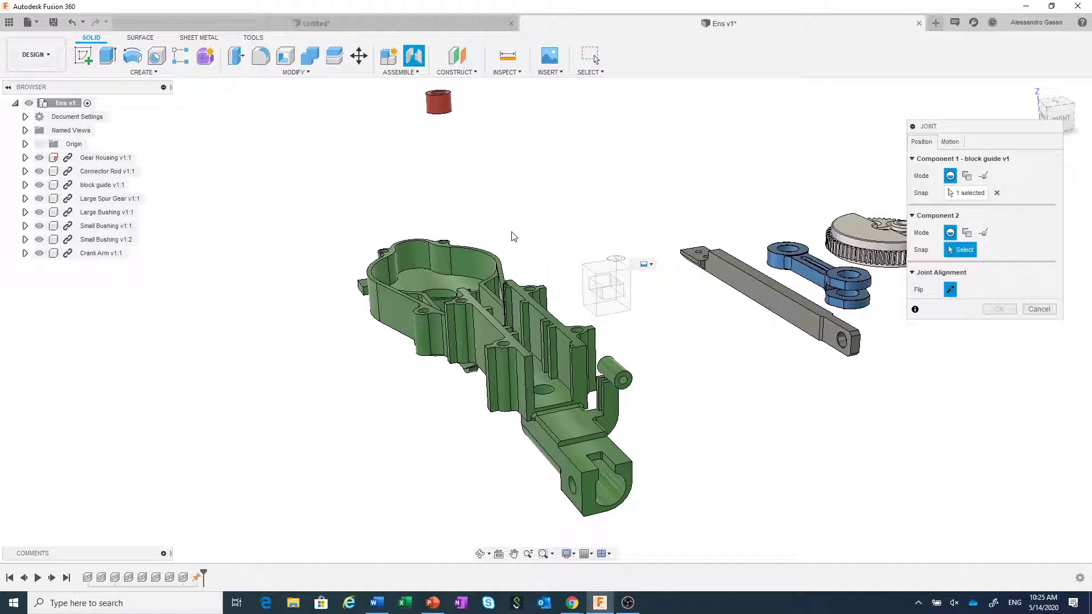
left_click(555, 331)
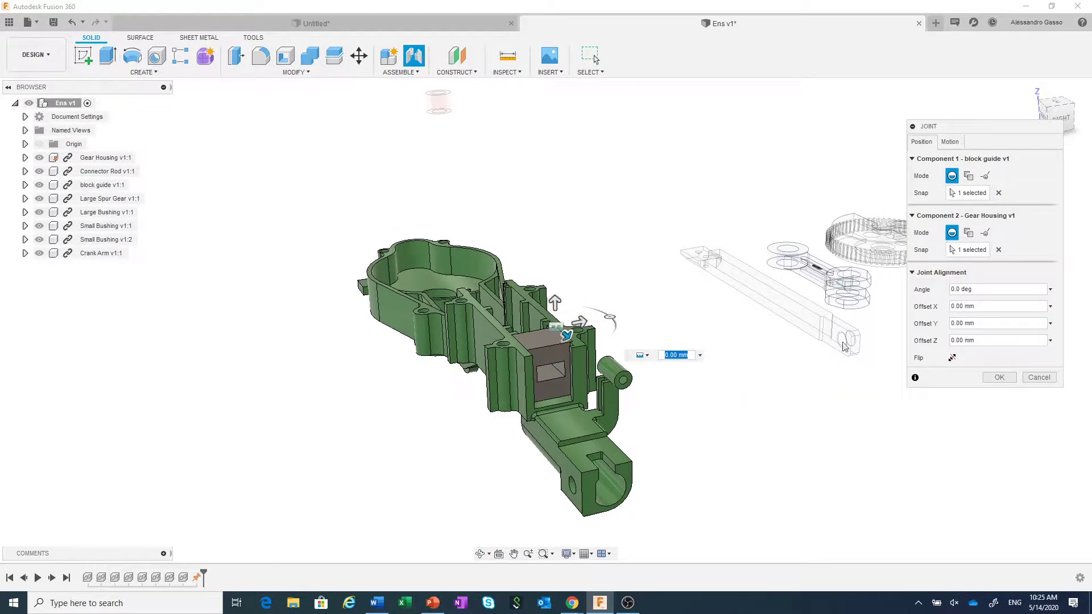
left_click(950, 141)
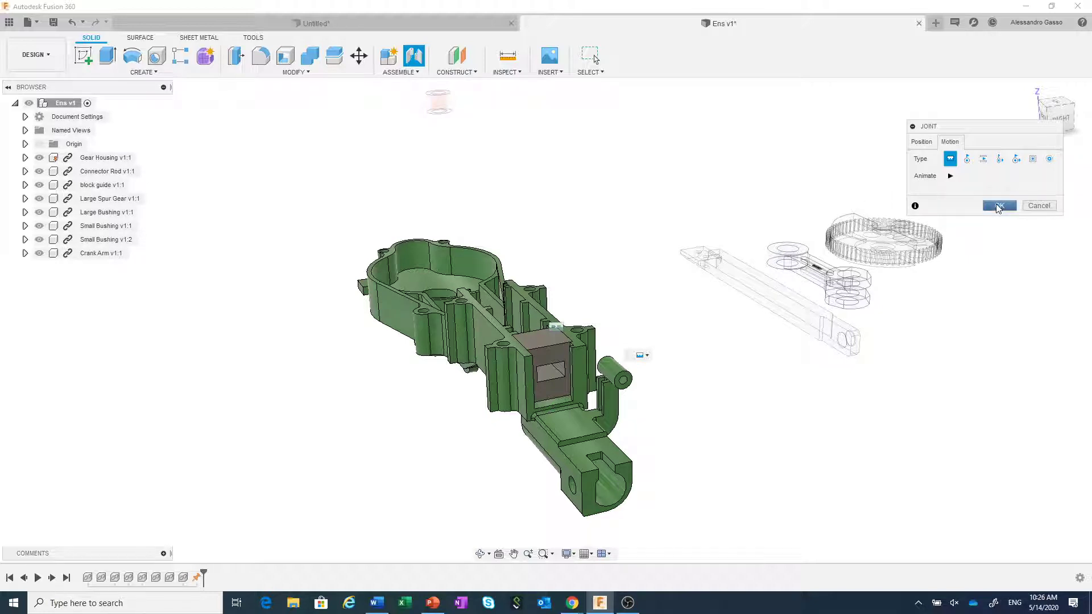
left_click(997, 208)
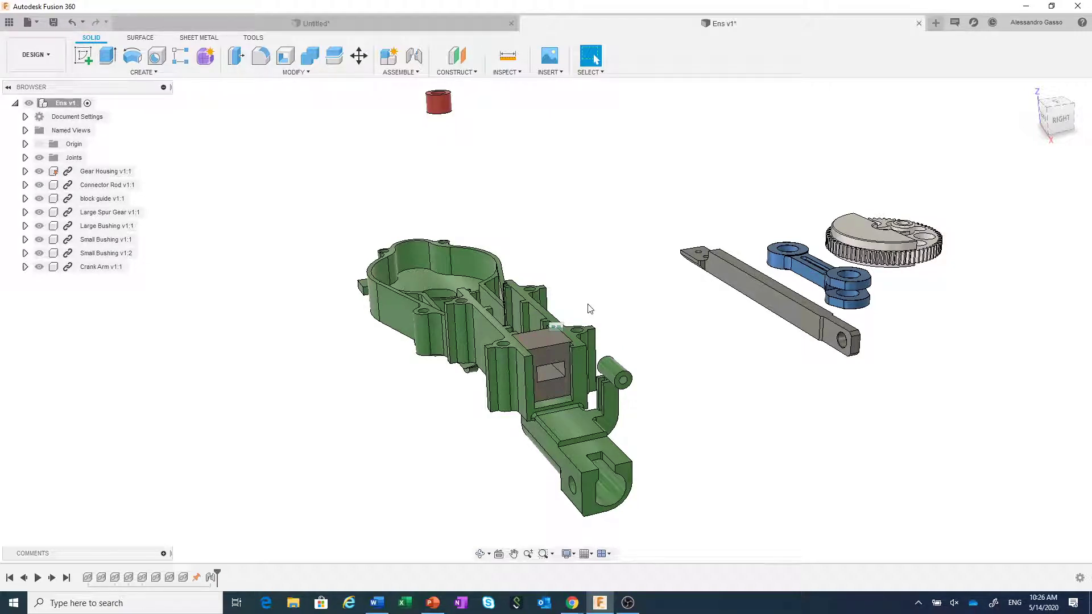
Step: Start a joint snapping the midpoint of the connector rod's long edge to the midpoint of the block guide slot's upper inner edge
scroll(726, 362, "down", 1)
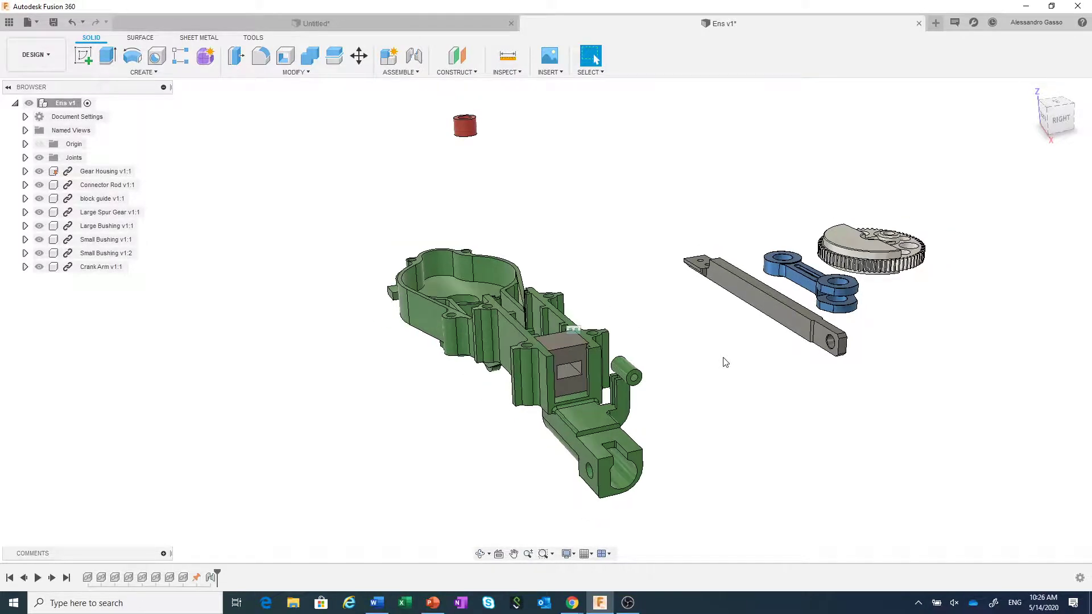
scroll(777, 347, "up", 2)
scroll(762, 349, "up", 2)
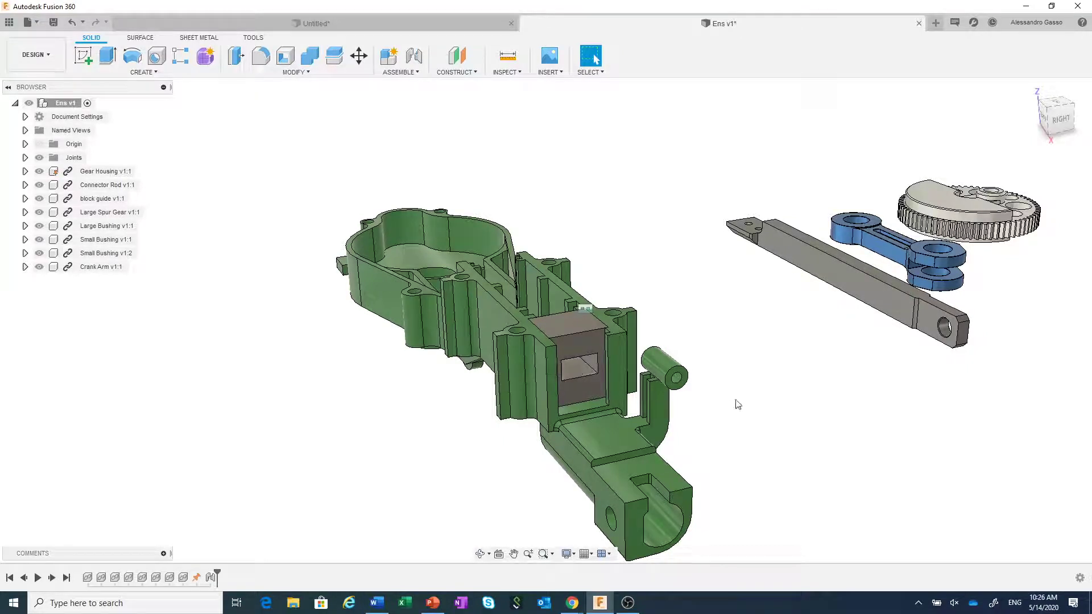
right_click(725, 305)
left_click(724, 268)
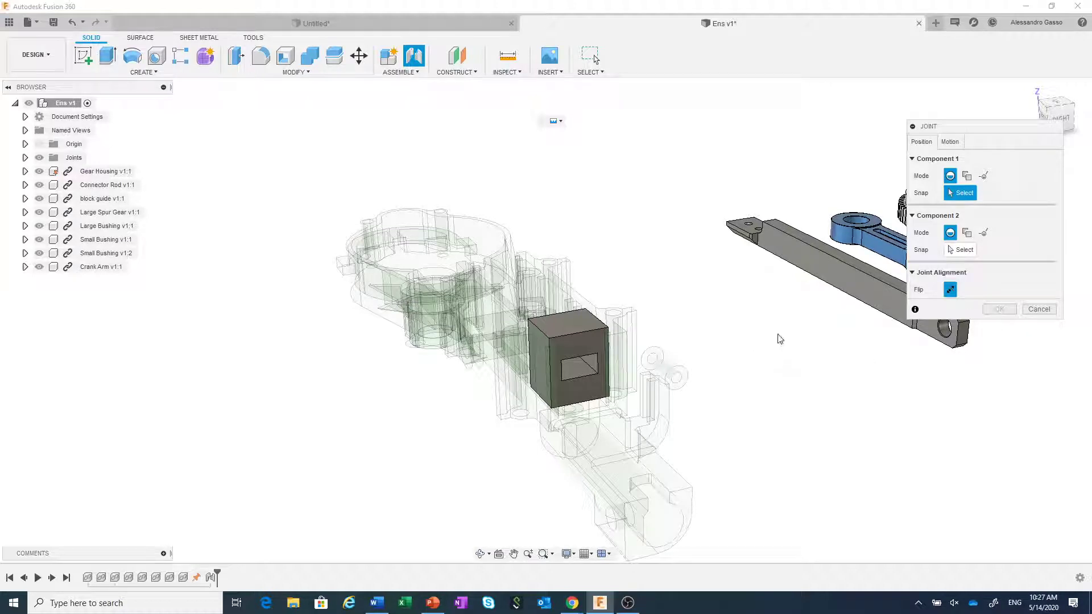
left_click(829, 289)
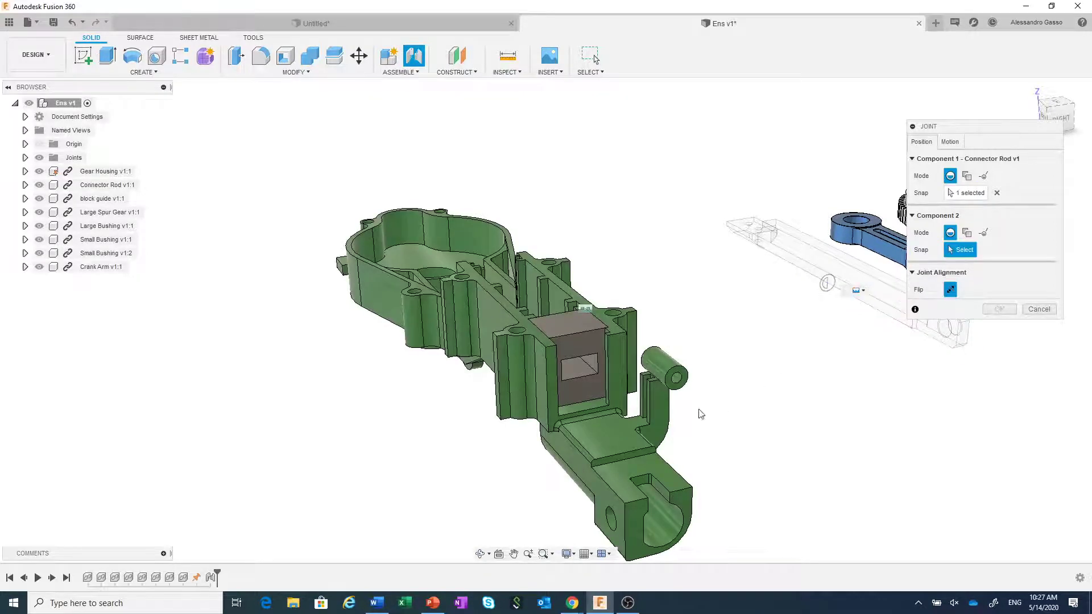
scroll(590, 373, "up", 2)
scroll(590, 372, "up", 4)
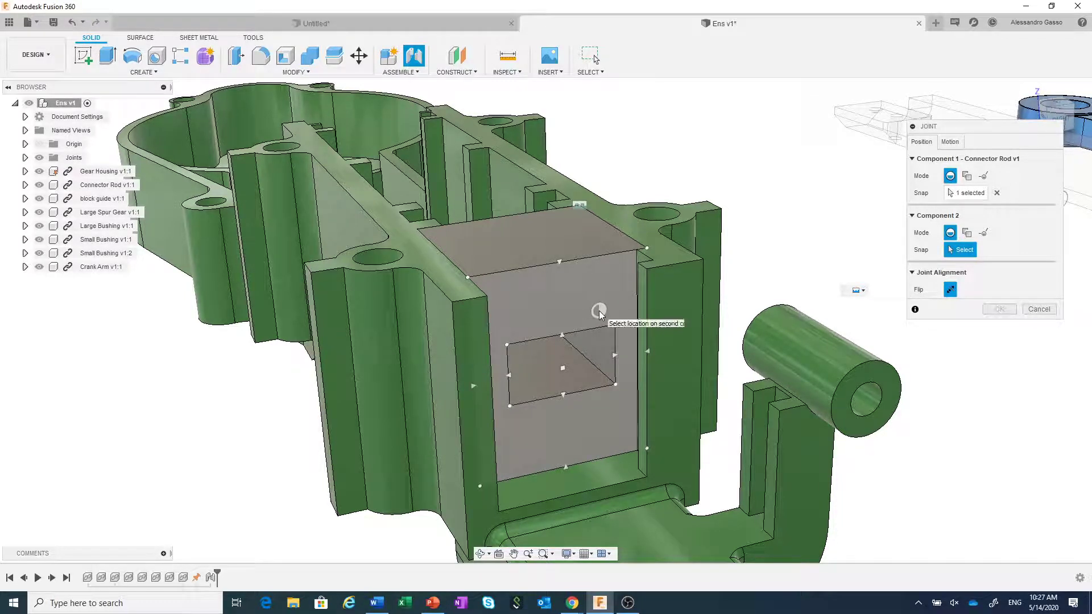
left_click(600, 312)
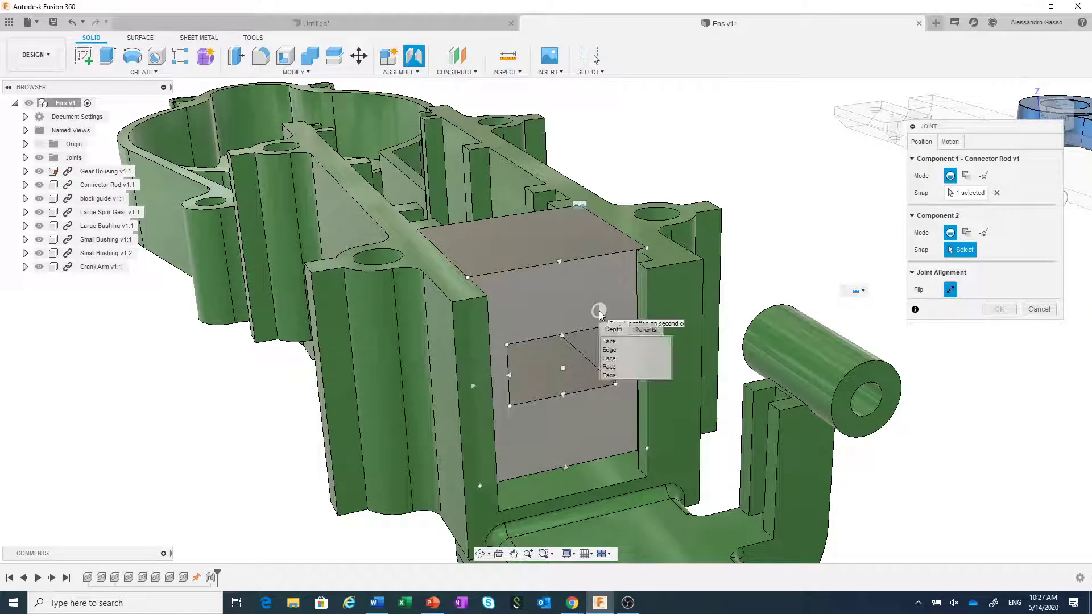
left_click(610, 350)
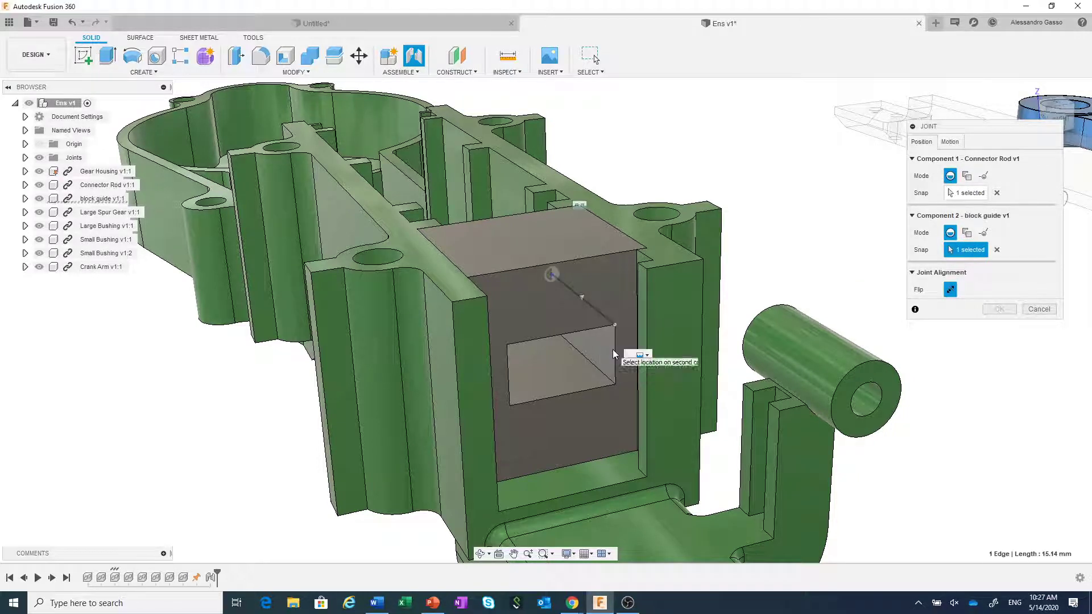
left_click(583, 299)
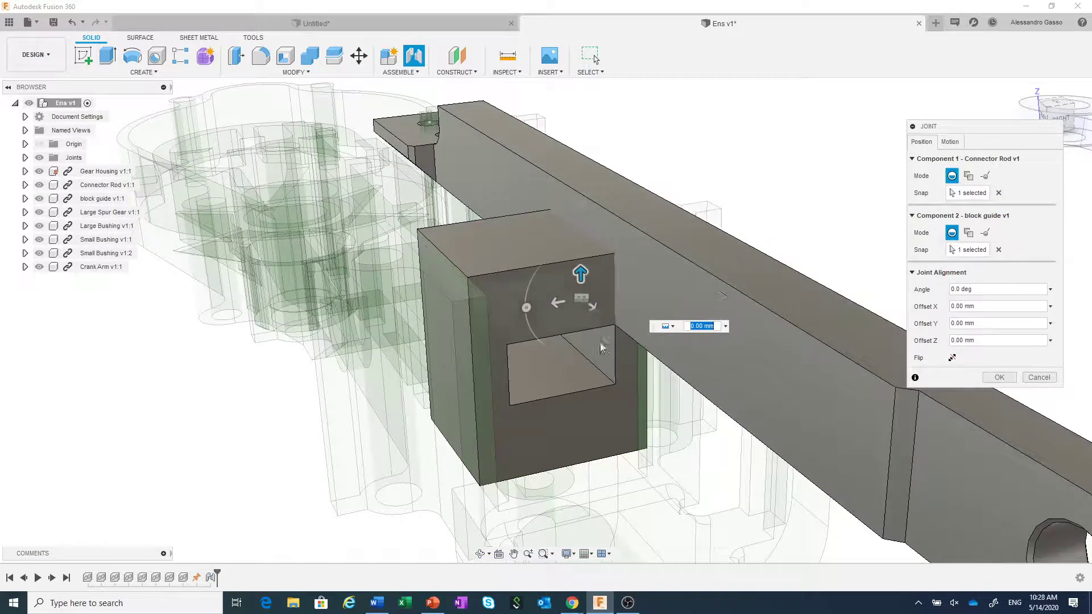
Step: Flip the connector rod's joint direction and rotate the rod to a 90 deg angle so it passes through the block guide slot
scroll(601, 364, "down", 5)
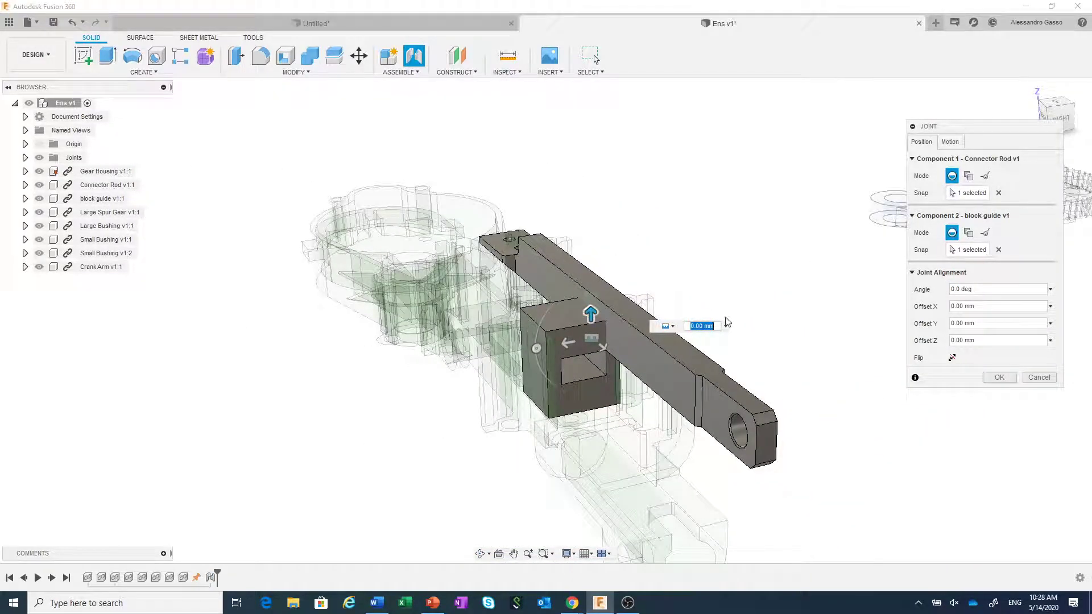
left_click(953, 359)
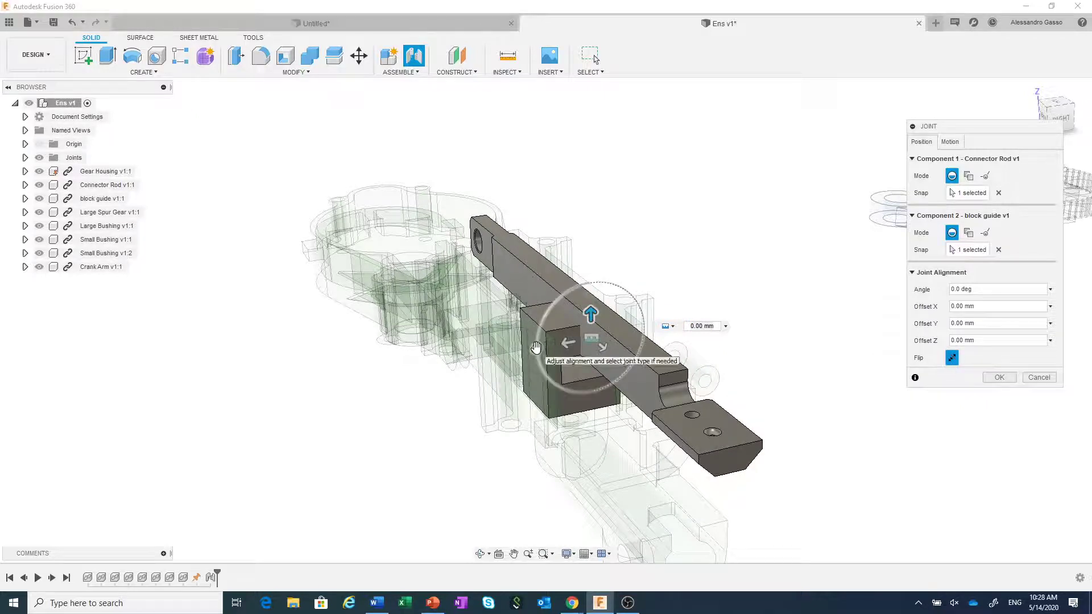
left_click_drag(536, 348, 589, 455)
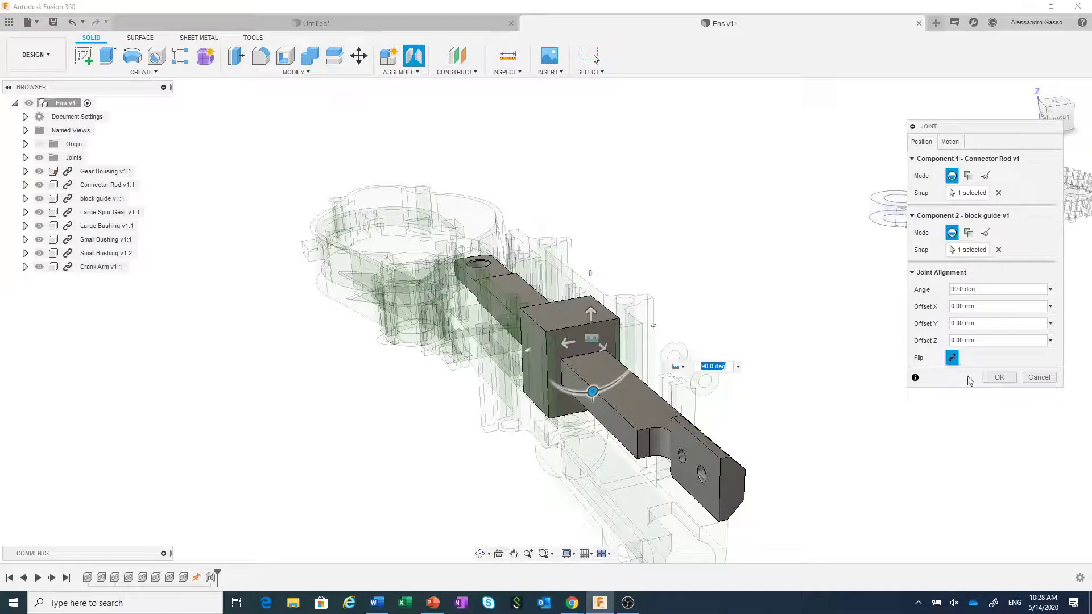
left_click(997, 380)
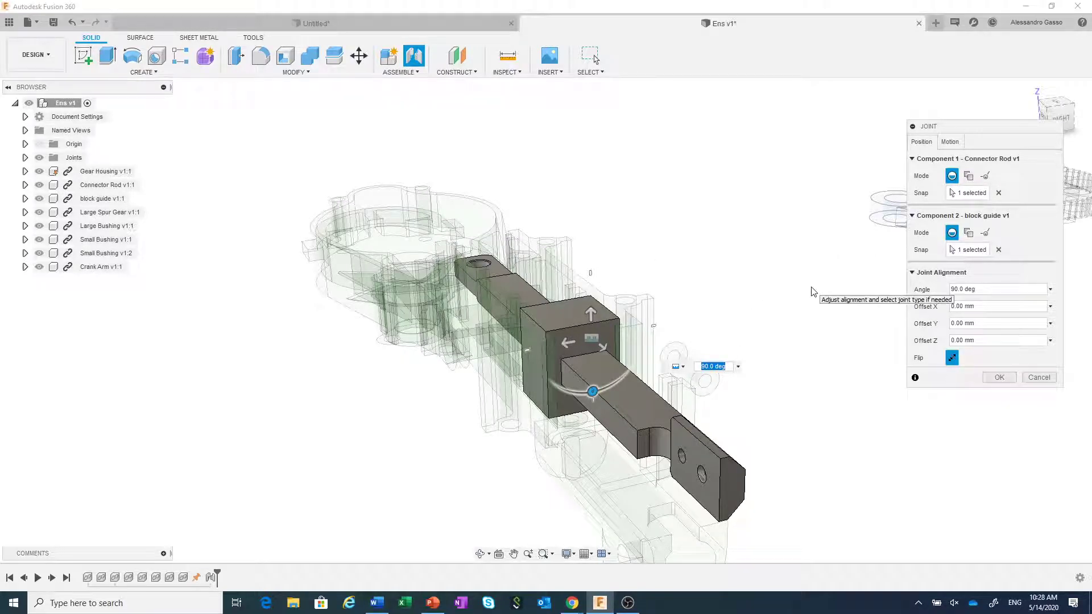
Step: Set the connector rod joint's motion to Slider along the Z Axis, finish the joint and try sliding the rod
left_click(946, 142)
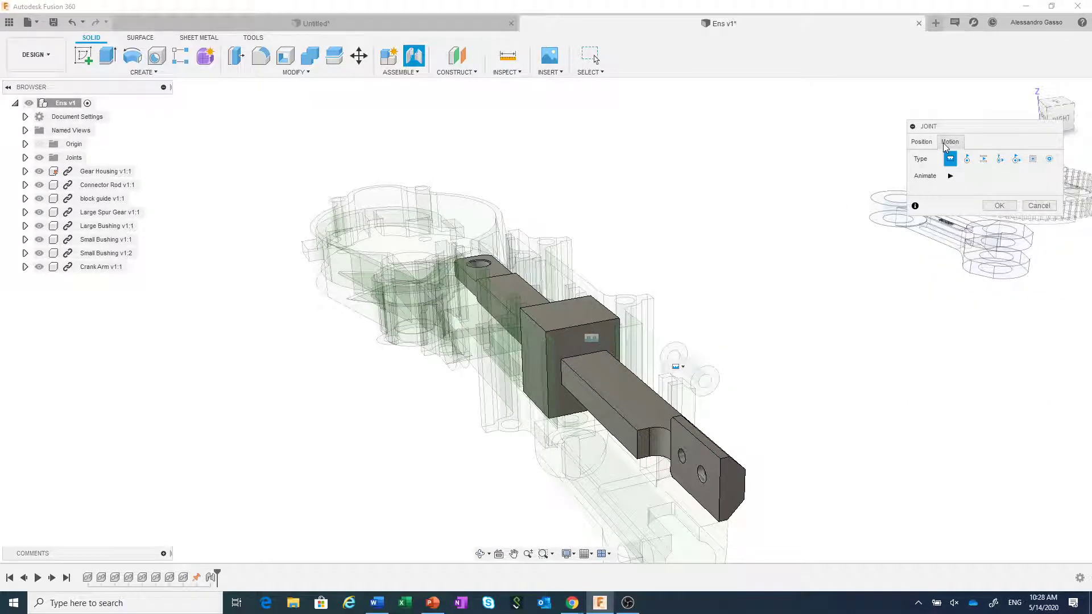
left_click(984, 161)
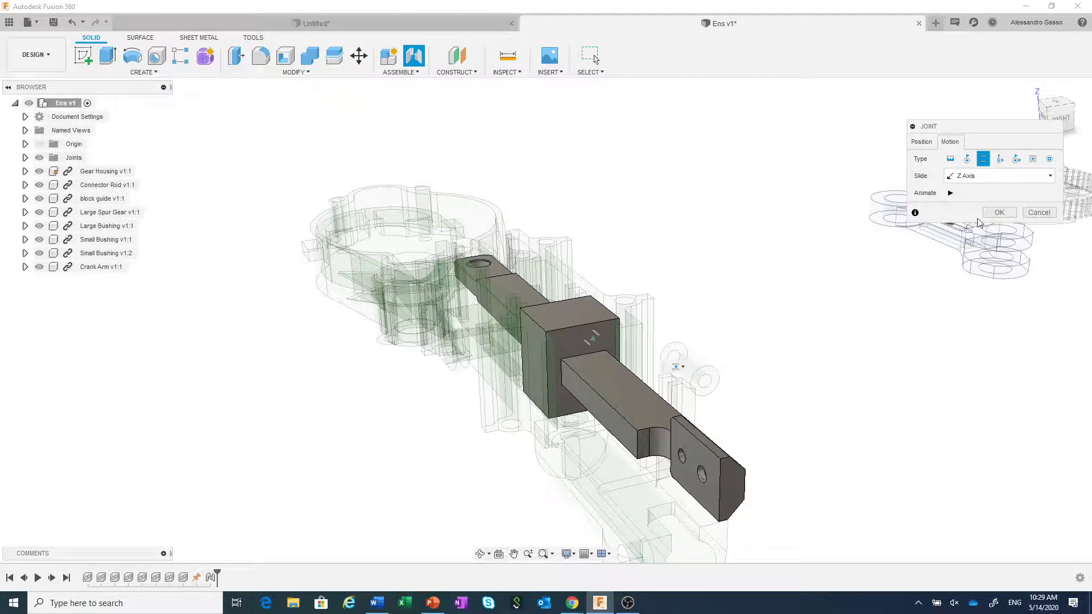
left_click(999, 213)
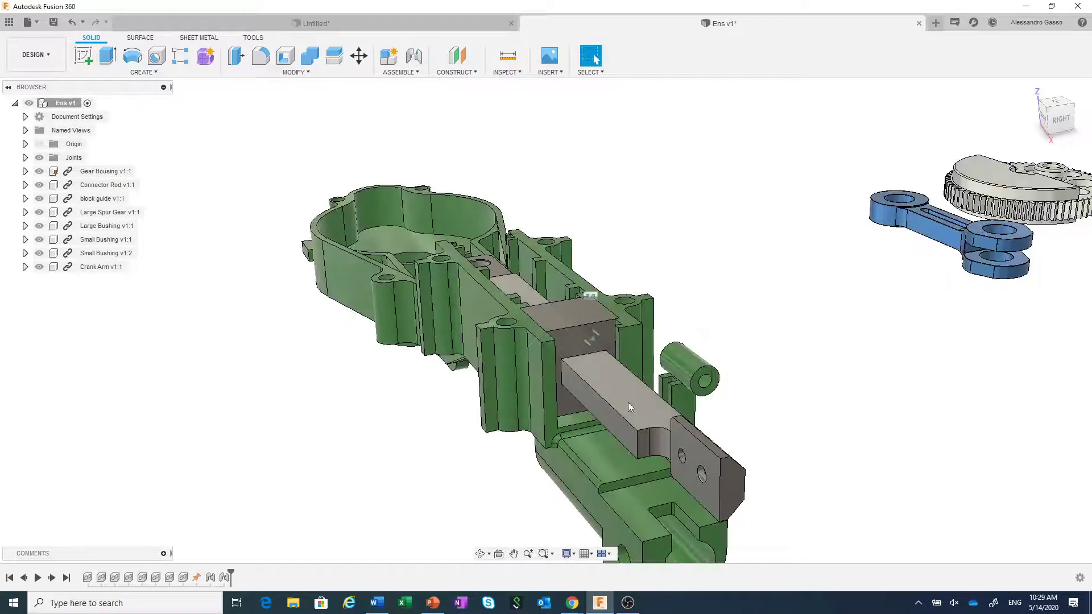
mouse_move(628, 402)
left_mouse_down()
mouse_move(629, 417)
mouse_move(631, 386)
left_mouse_up()
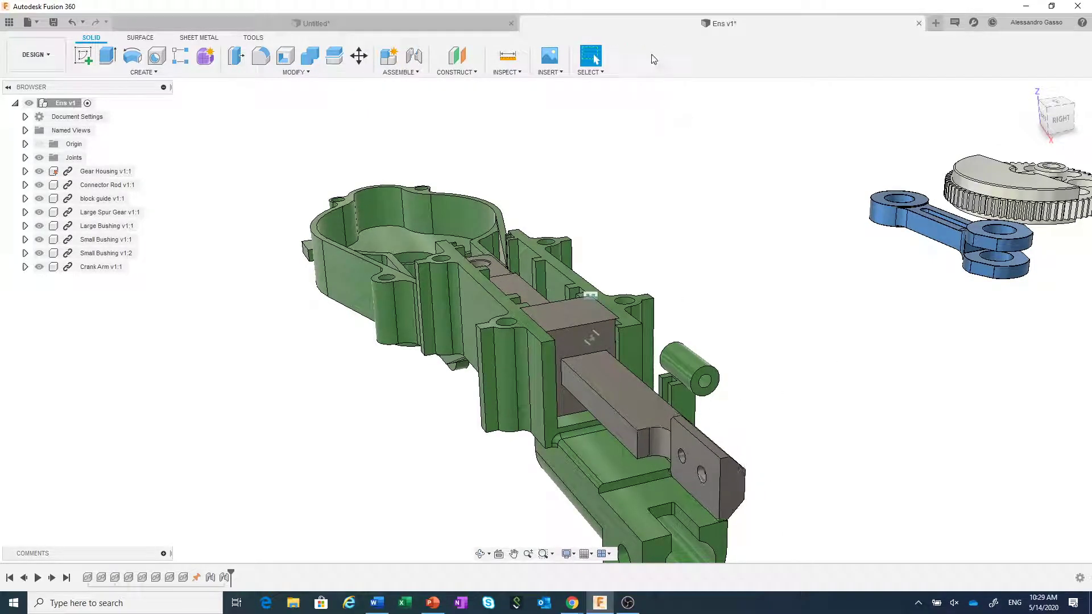
Step: Examine the components still without joints: the bushings, the crank arm and the large spur gear
scroll(787, 400, "down", 3)
scroll(789, 391, "down", 2)
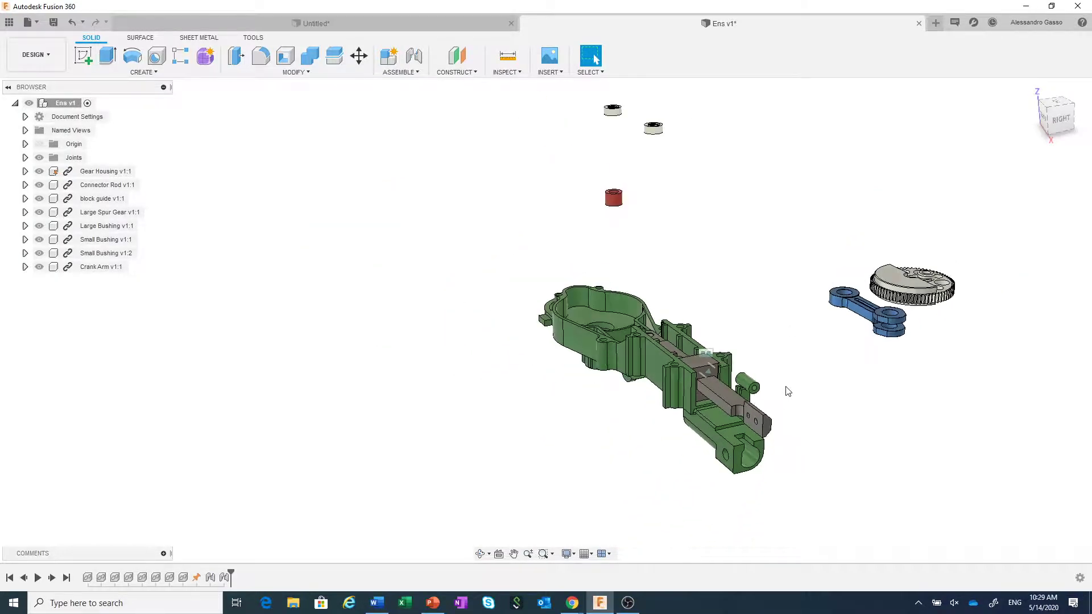
scroll(715, 234, "up", 1)
middle_click_drag(681, 166, 730, 346)
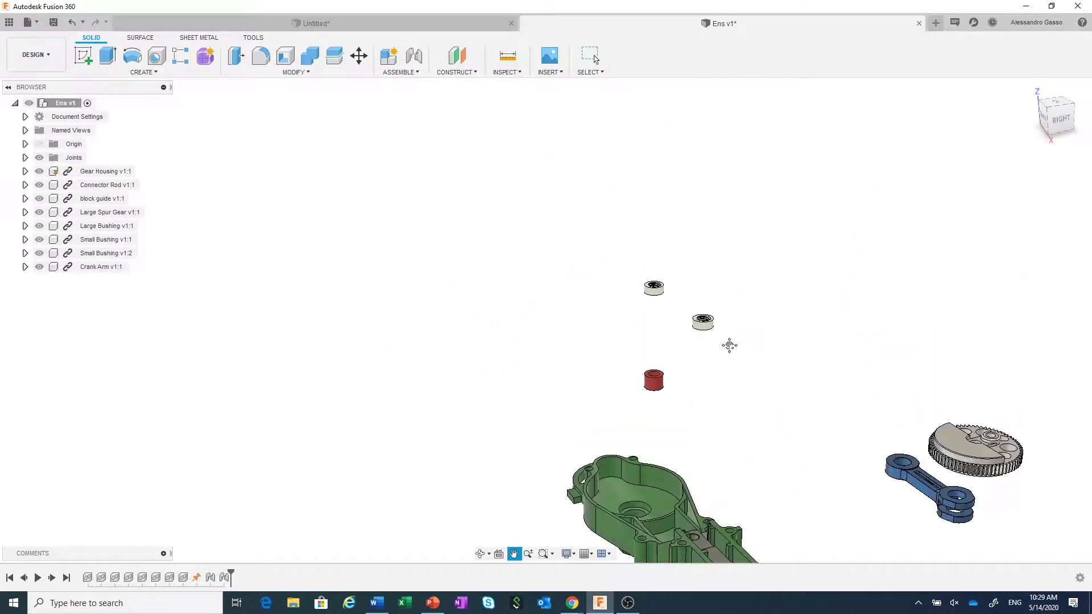
scroll(696, 328, "up", 3)
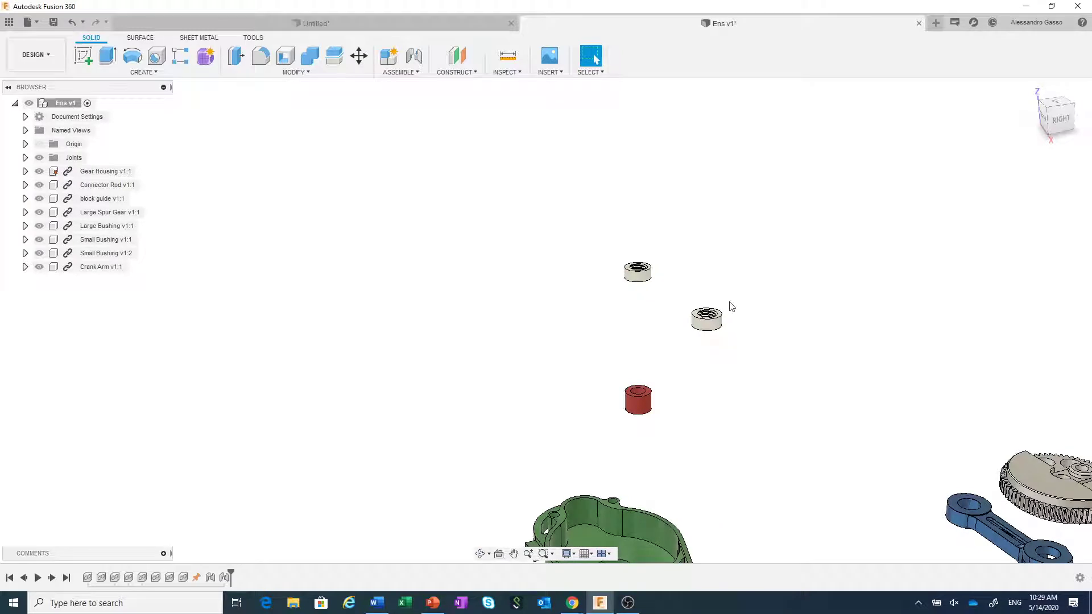
scroll(755, 371, "down", 1)
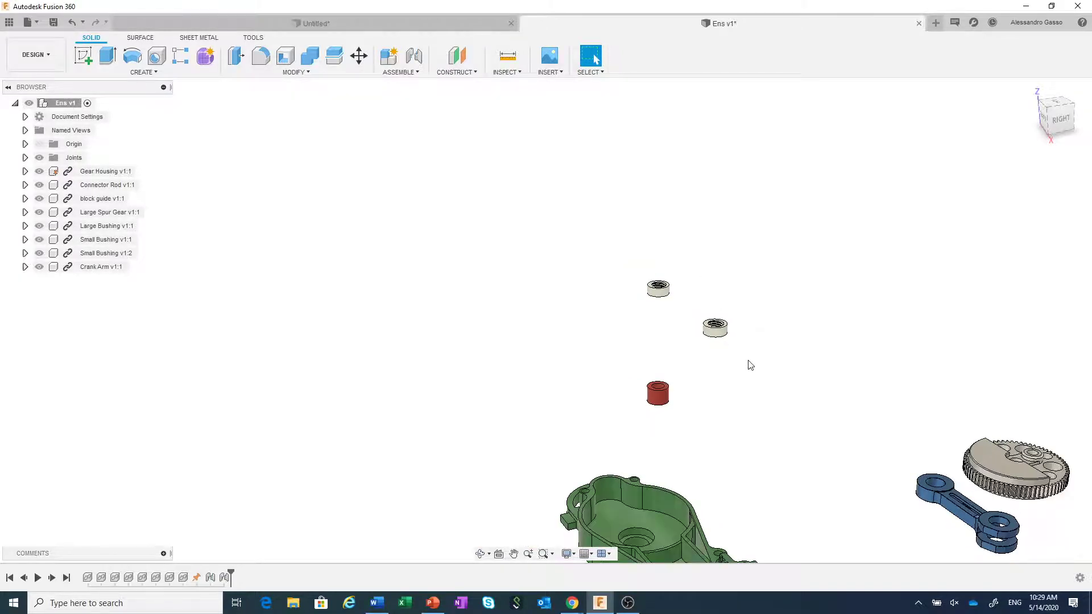
middle_click_drag(748, 368, 661, 295)
middle_click_drag(858, 463, 705, 425)
scroll(756, 421, "up", 3)
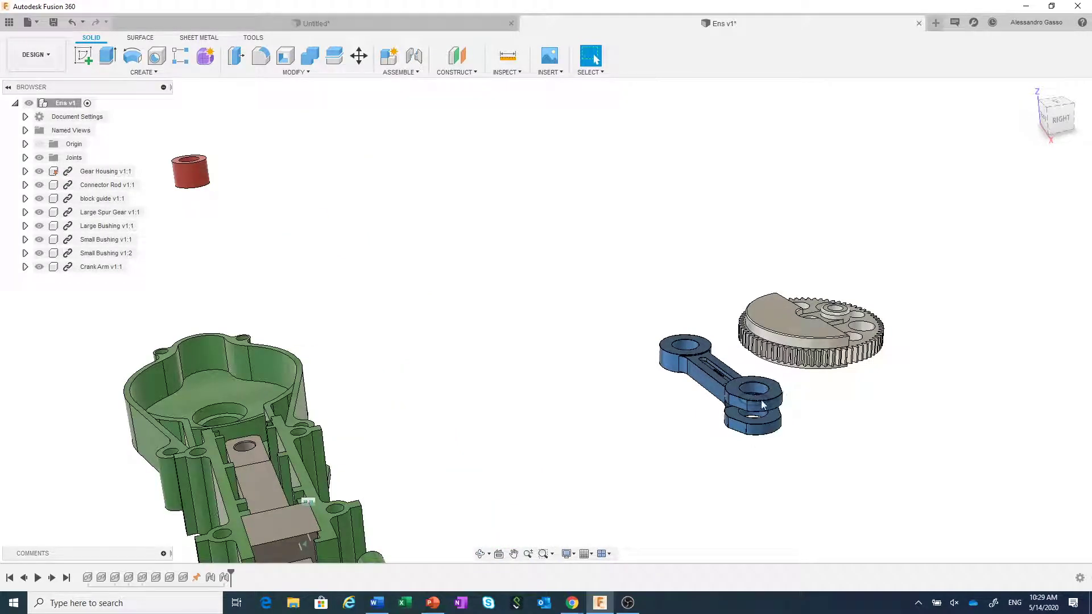
scroll(753, 440, "down", 3)
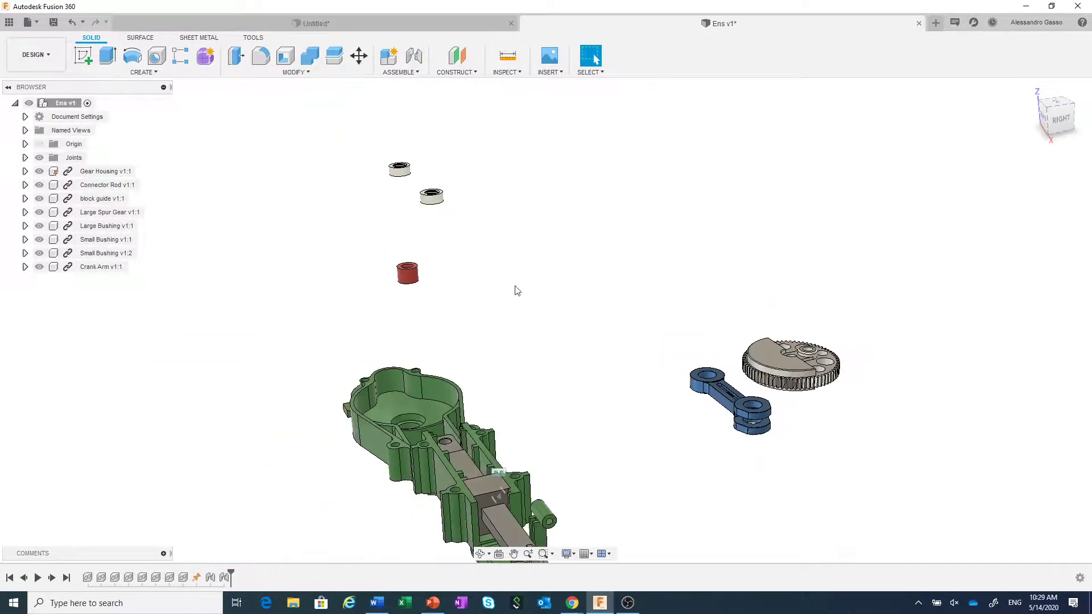
Step: Start a joint on the small bushing nearer the crank arm, using the centre of its top outer edge as the first snap
scroll(519, 295, "up", 5)
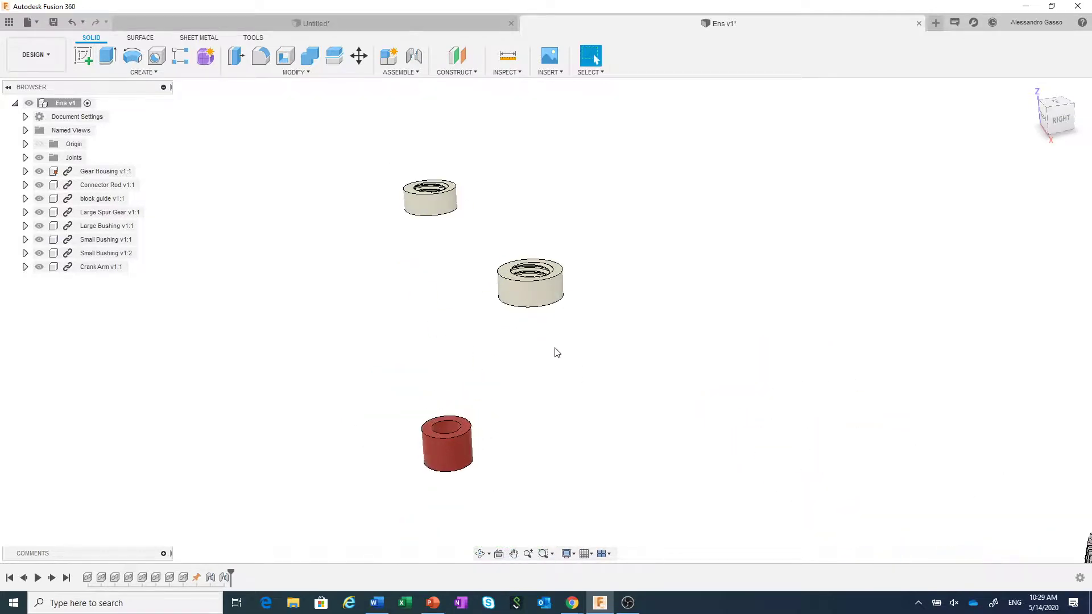
scroll(557, 352, "up", 2)
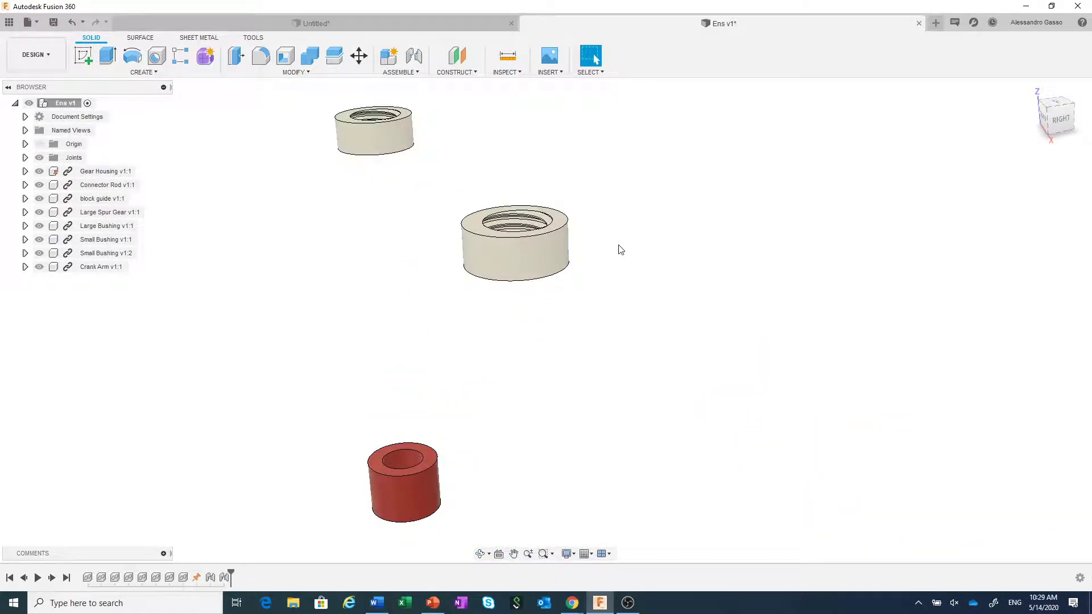
left_click(416, 55)
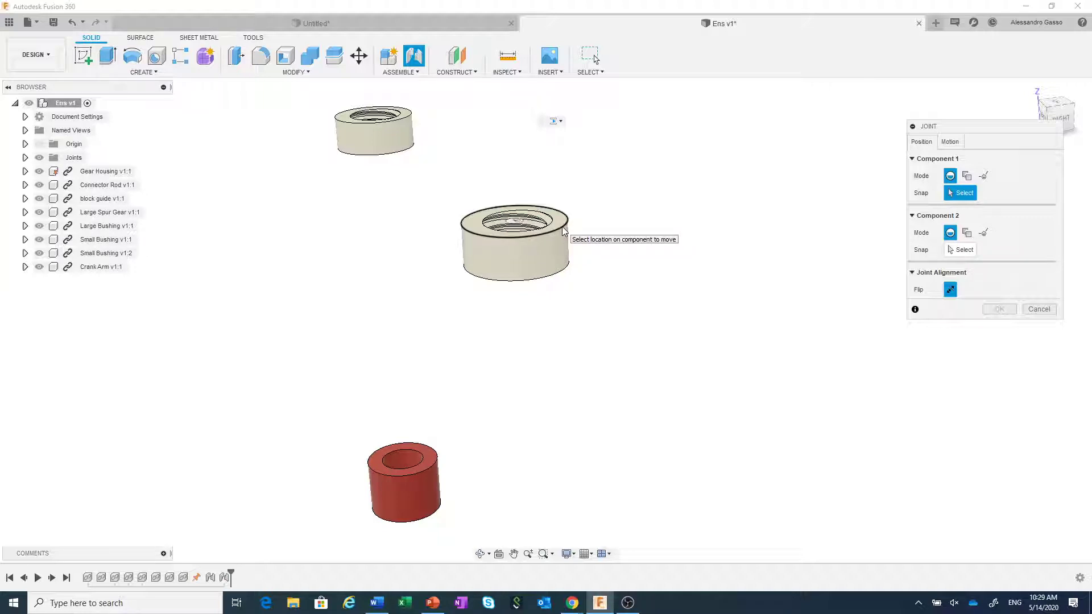
scroll(549, 239, "up", 5)
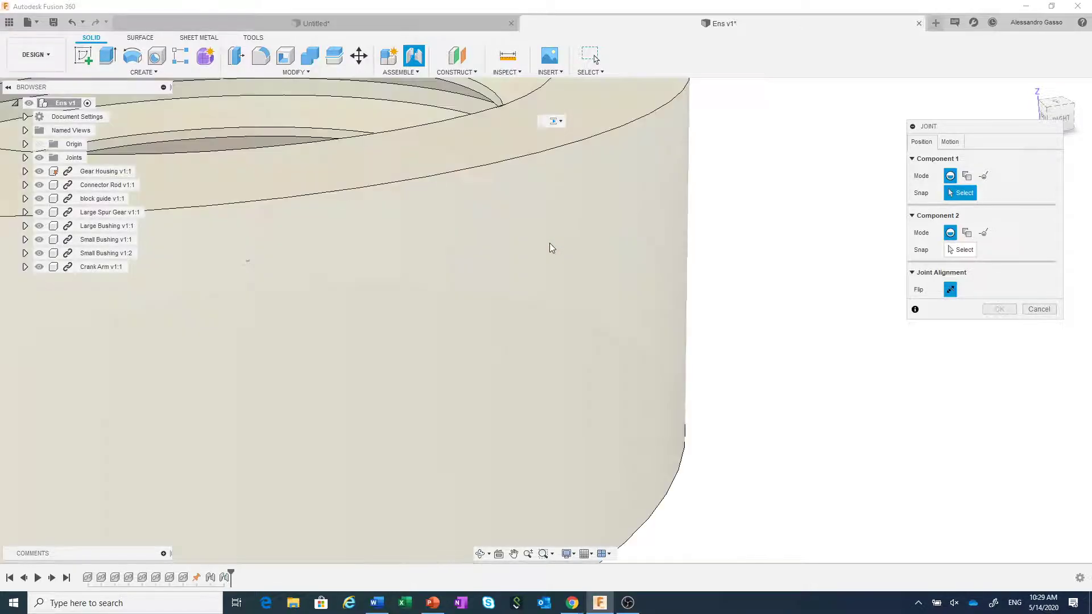
scroll(548, 230, "down", 5)
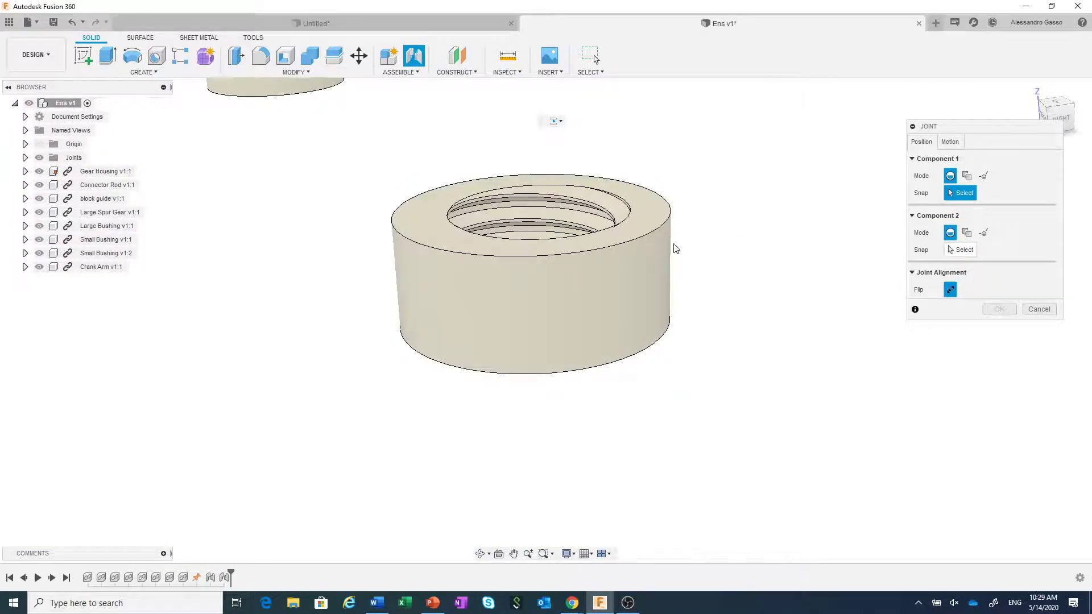
left_click(657, 229)
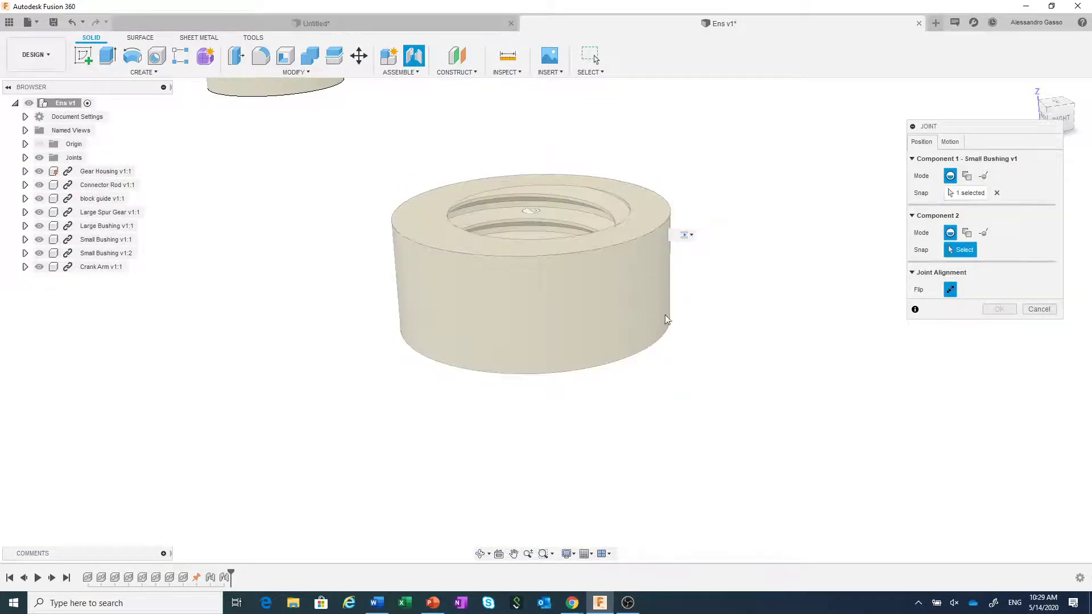
Step: Snap the small bushing to the centre of the top rim of the hole in the crank arm's upper fork
scroll(660, 336, "down", 5)
scroll(660, 341, "down", 2)
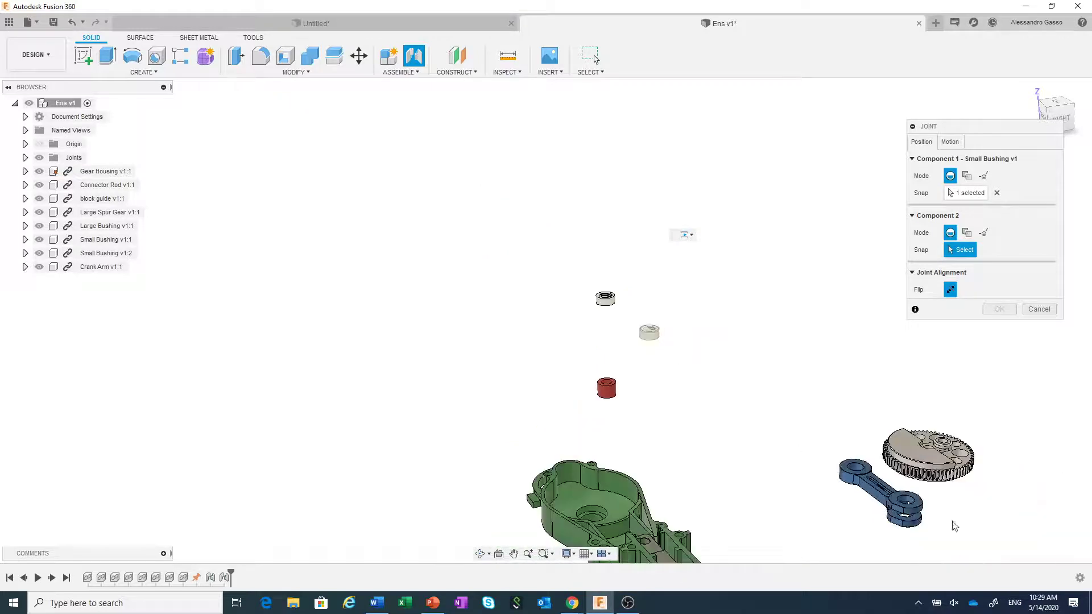
scroll(933, 519, "up", 5)
scroll(910, 489, "up", 5)
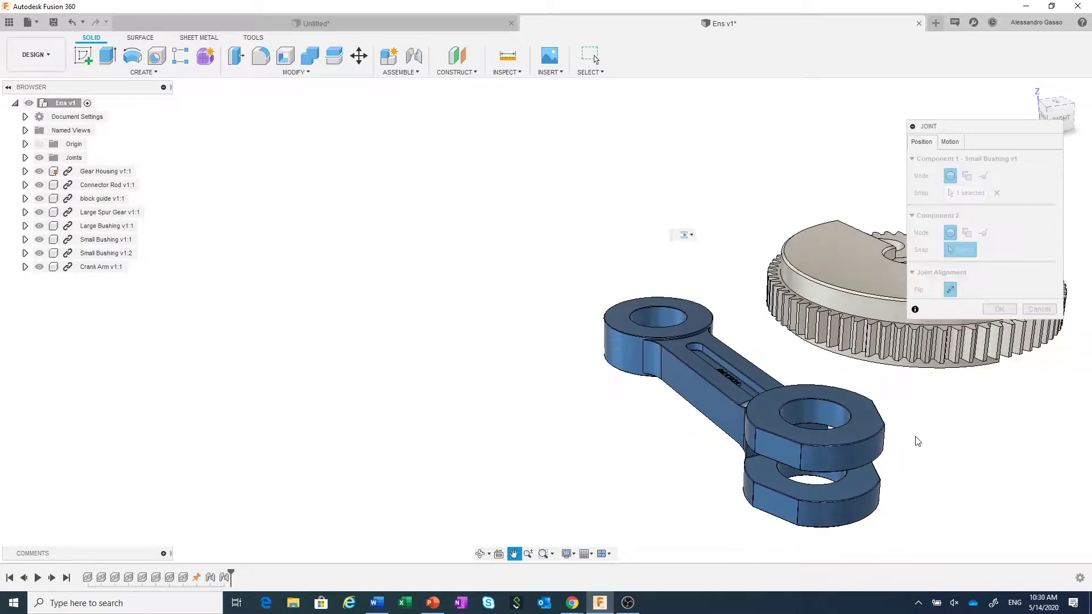
scroll(755, 389, "up", 6)
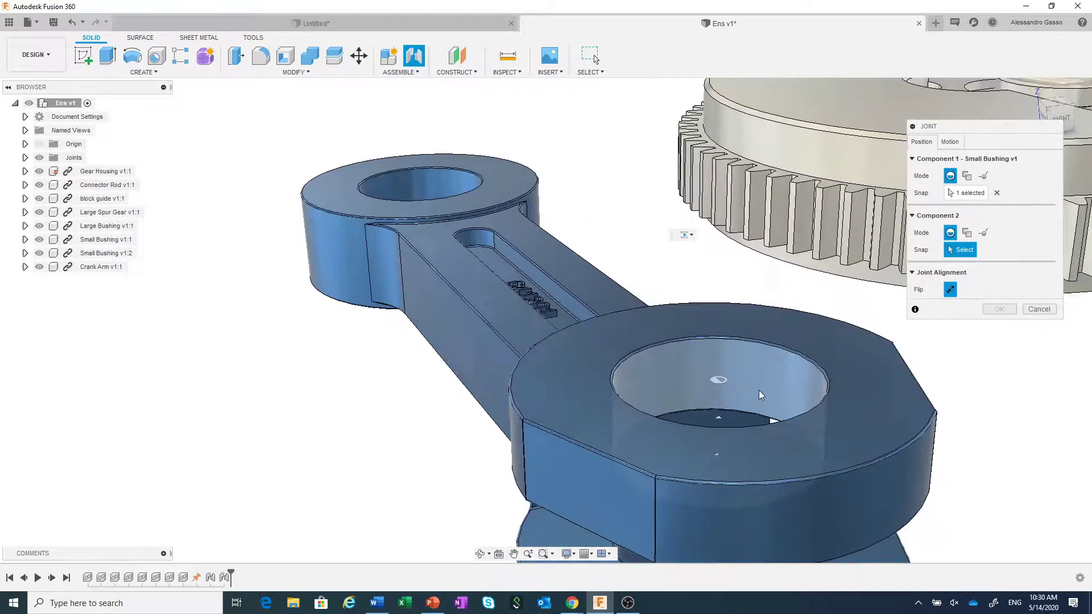
scroll(825, 364, "up", 4)
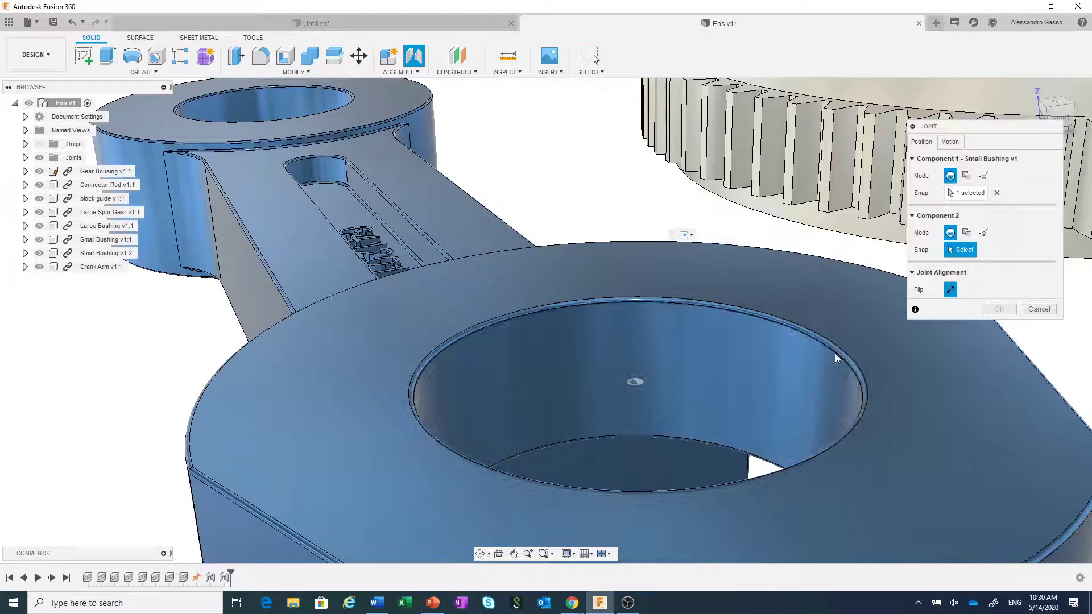
left_click(840, 349)
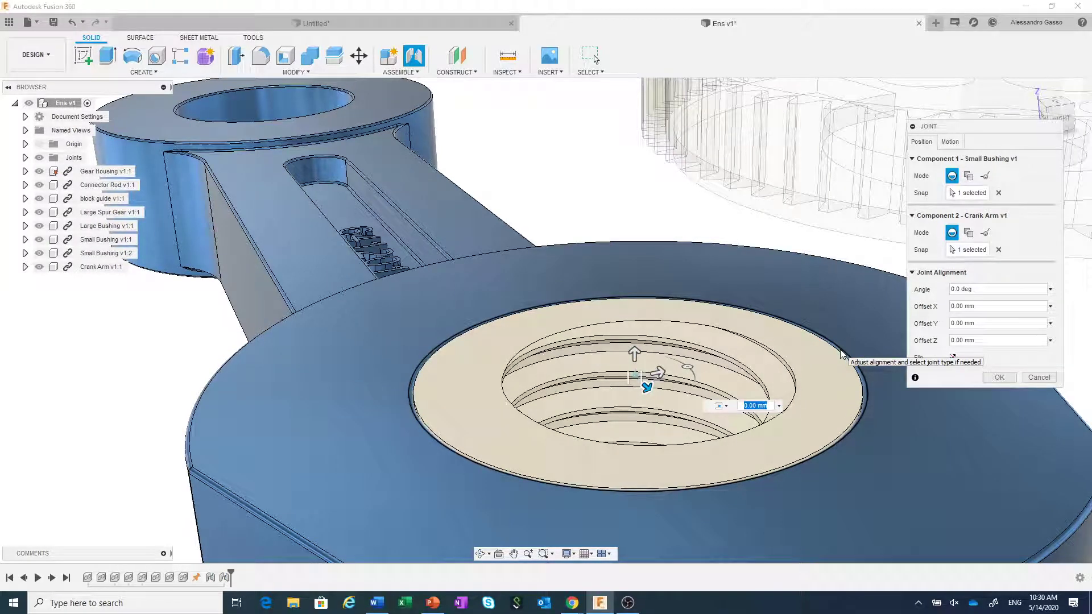
Step: Set the motion of the joint between the small bushing and the crank arm to Rigid and finish it
left_click(955, 143)
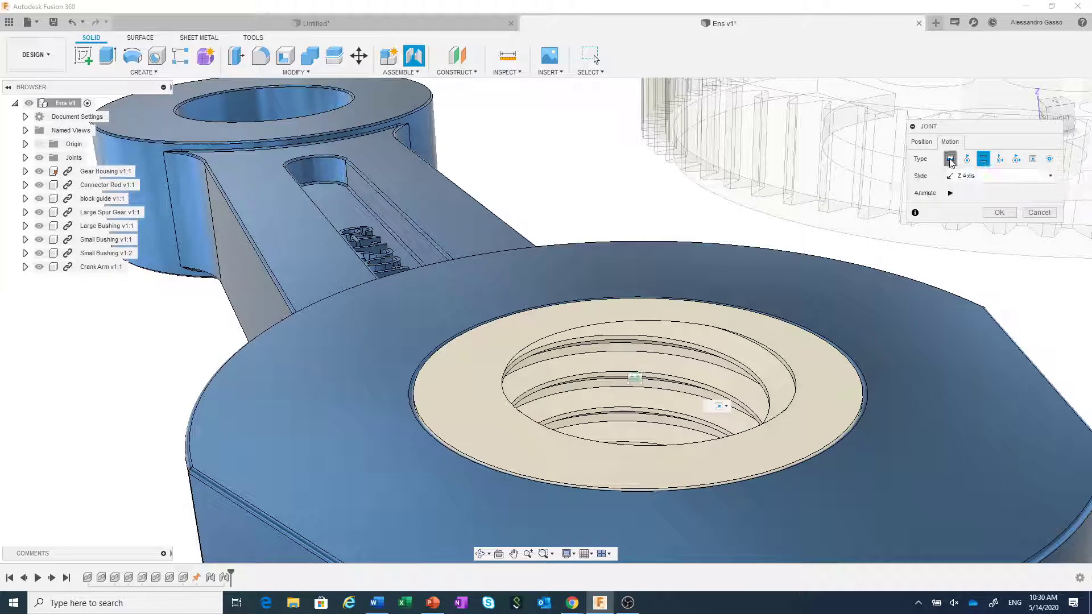
left_click(950, 160)
scroll(840, 401, "down", 5)
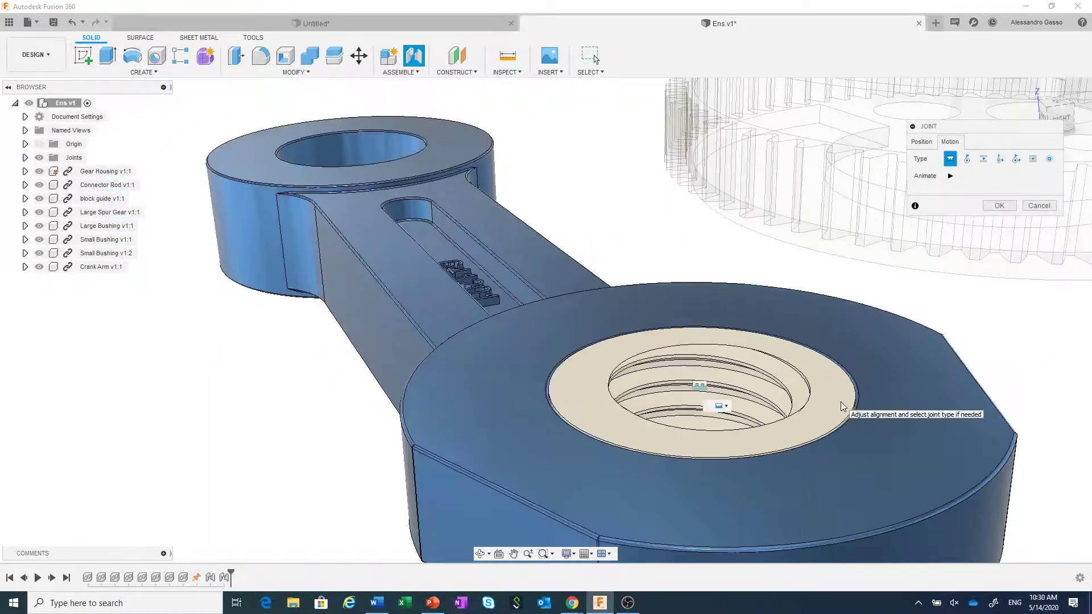
scroll(841, 405, "down", 5)
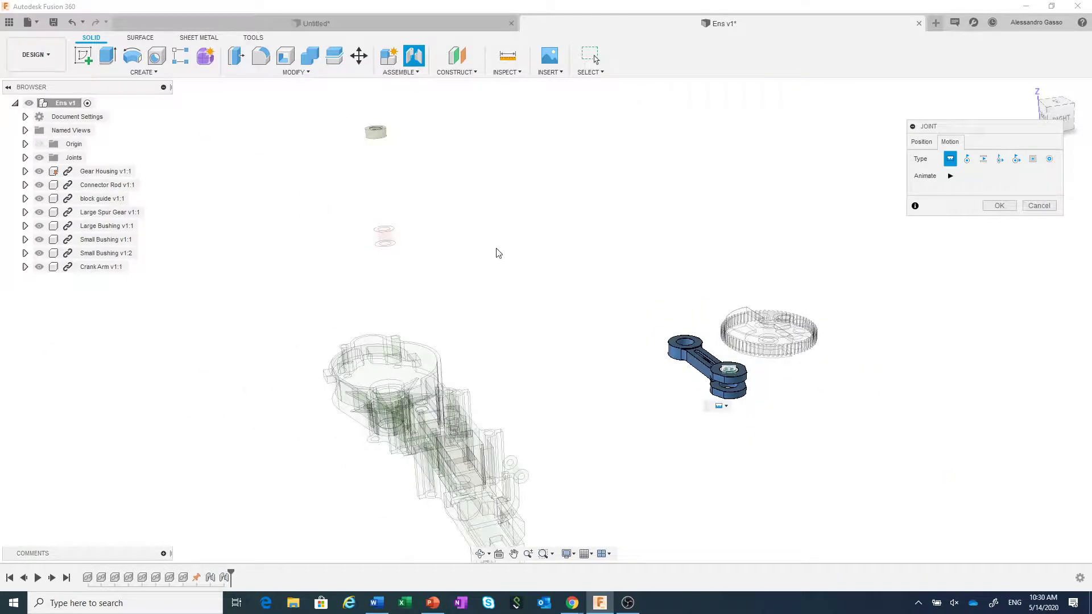
middle_click_drag(497, 251, 541, 317)
left_click(998, 206)
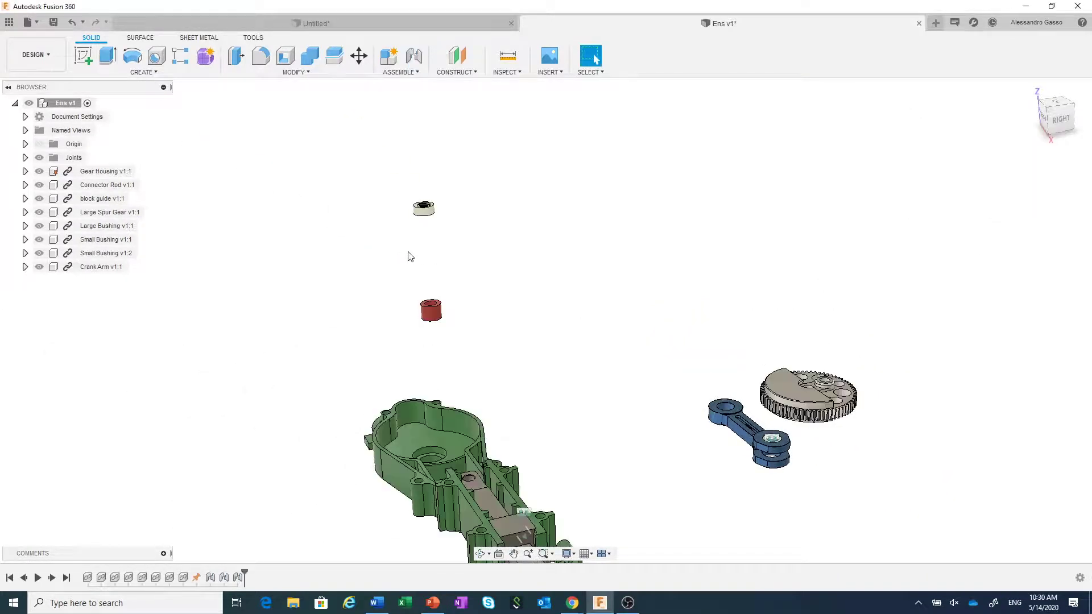
Step: Start another joint on the remaining small bushing, using the centre of its top outer edge as the first snap
scroll(437, 224, "up", 5)
middle_click_drag(446, 231, 558, 373)
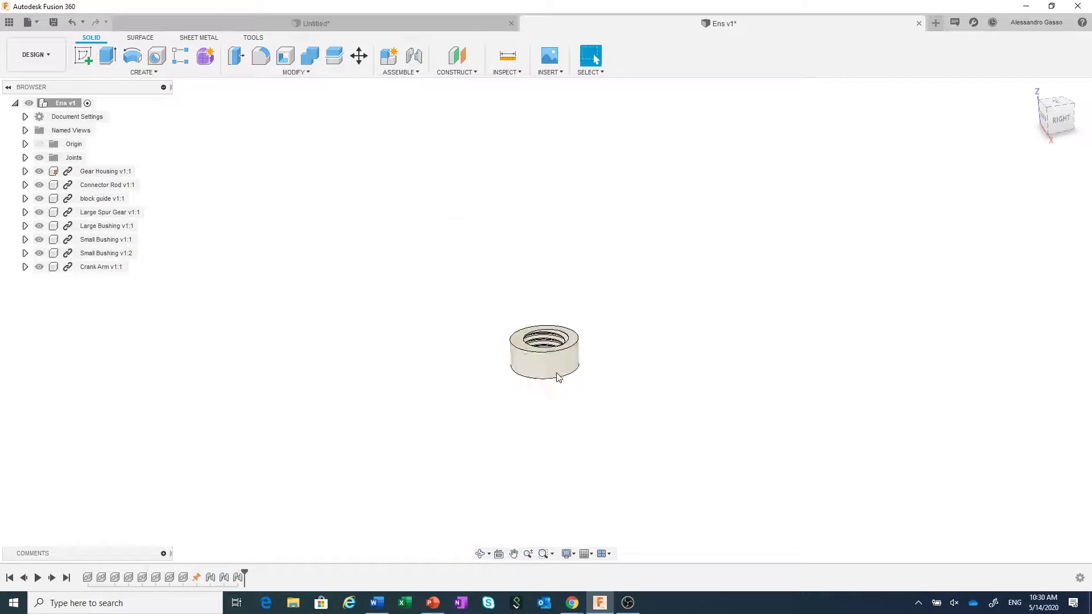
scroll(558, 374, "up", 3)
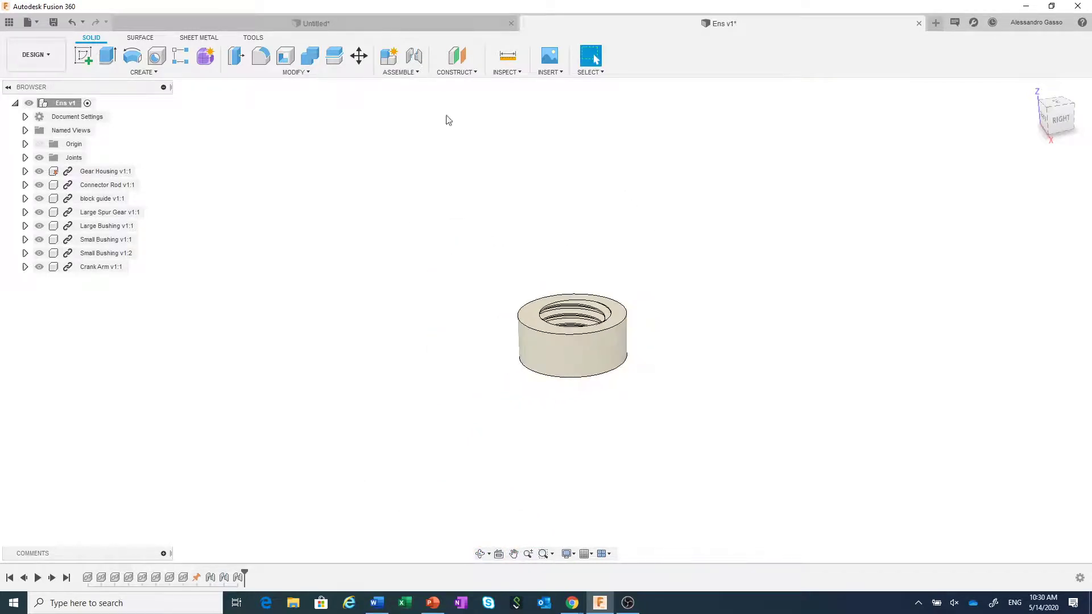
left_click(415, 56)
scroll(668, 360, "up", 2)
scroll(660, 349, "up", 3)
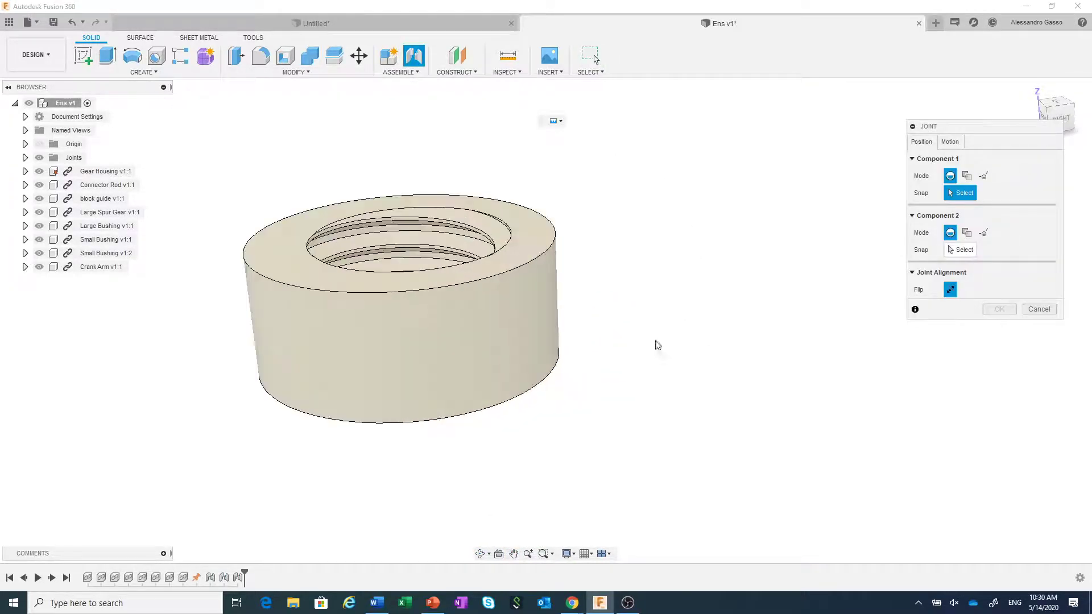
left_click(550, 245)
Step: Snap the small bushing to the centre of the top rim of the hole in the crank arm's lower fork and finish the rigid joint
scroll(615, 373, "down", 5)
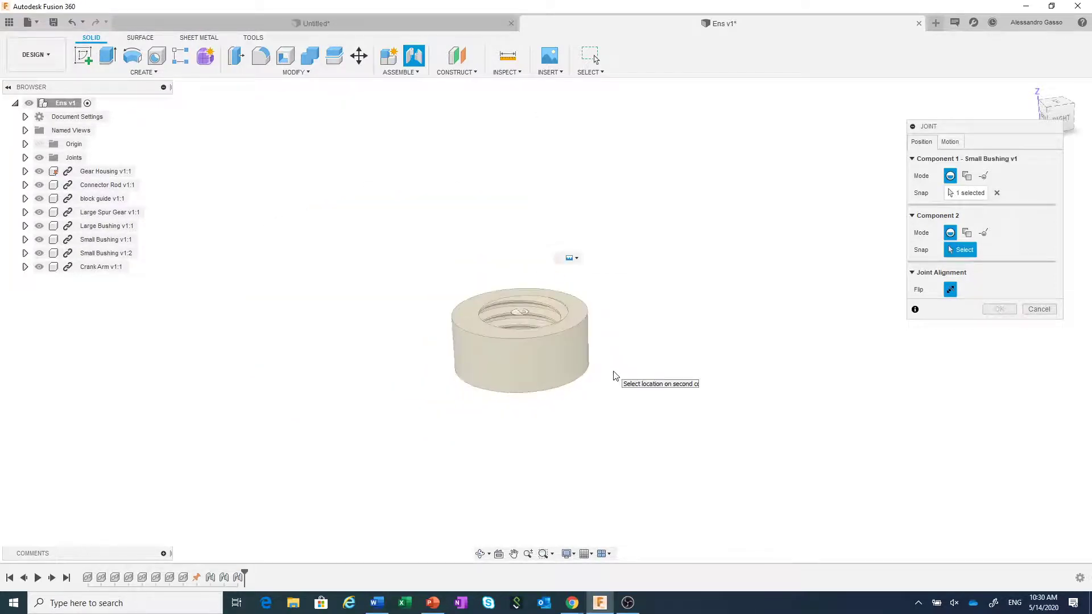
scroll(787, 505, "up", 8)
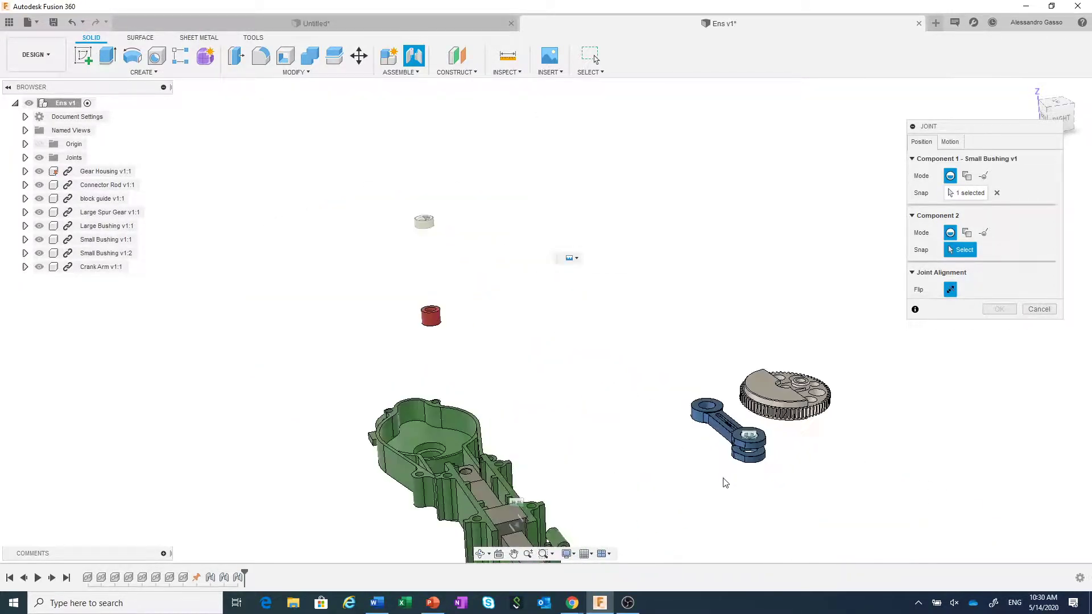
scroll(780, 387, "up", 8)
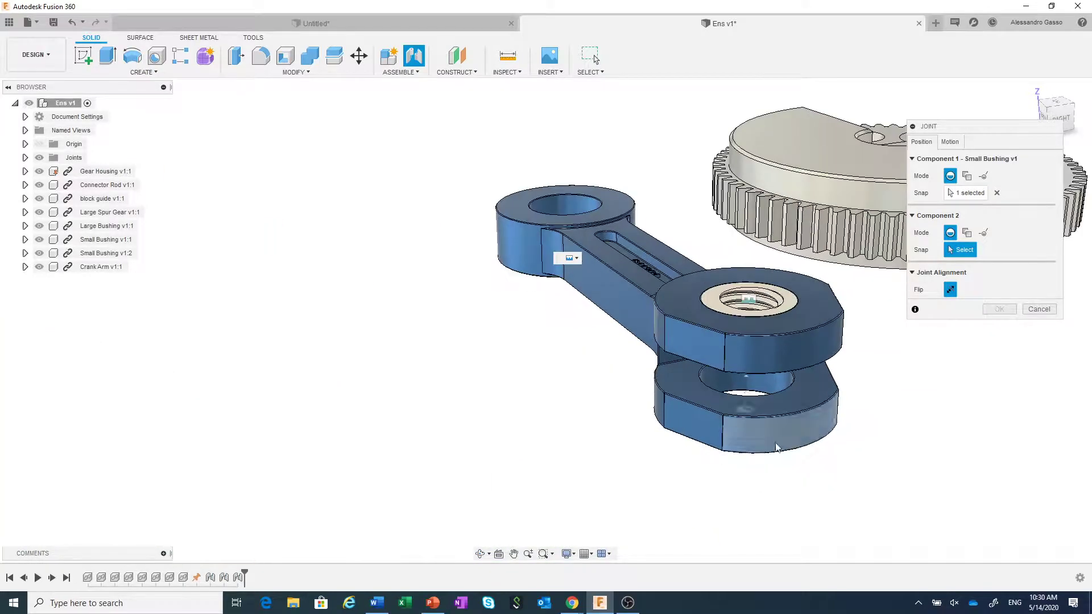
scroll(785, 386, "up", 4)
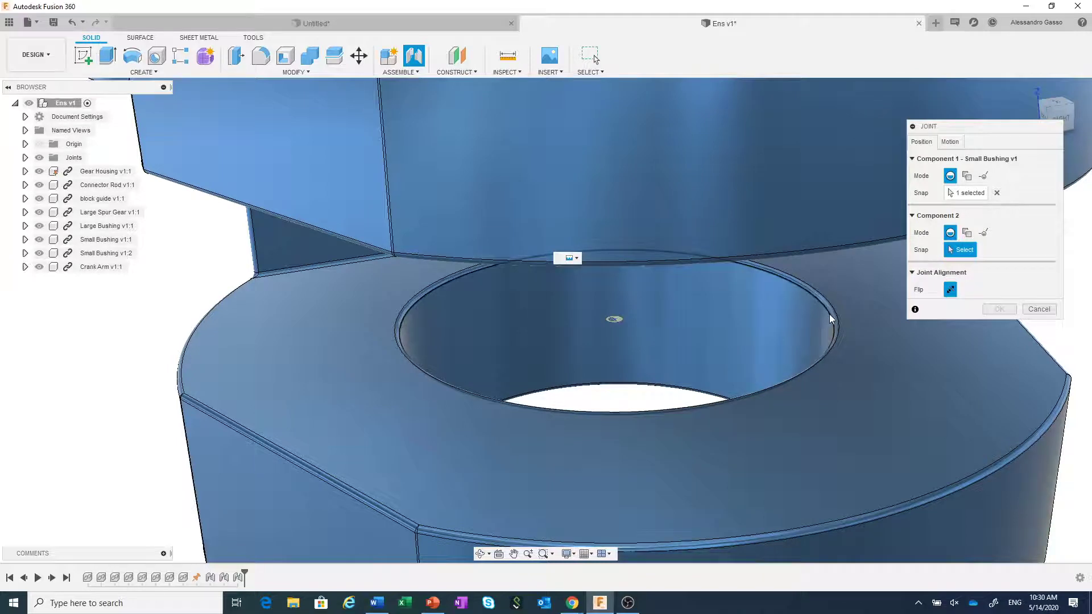
left_click(829, 314)
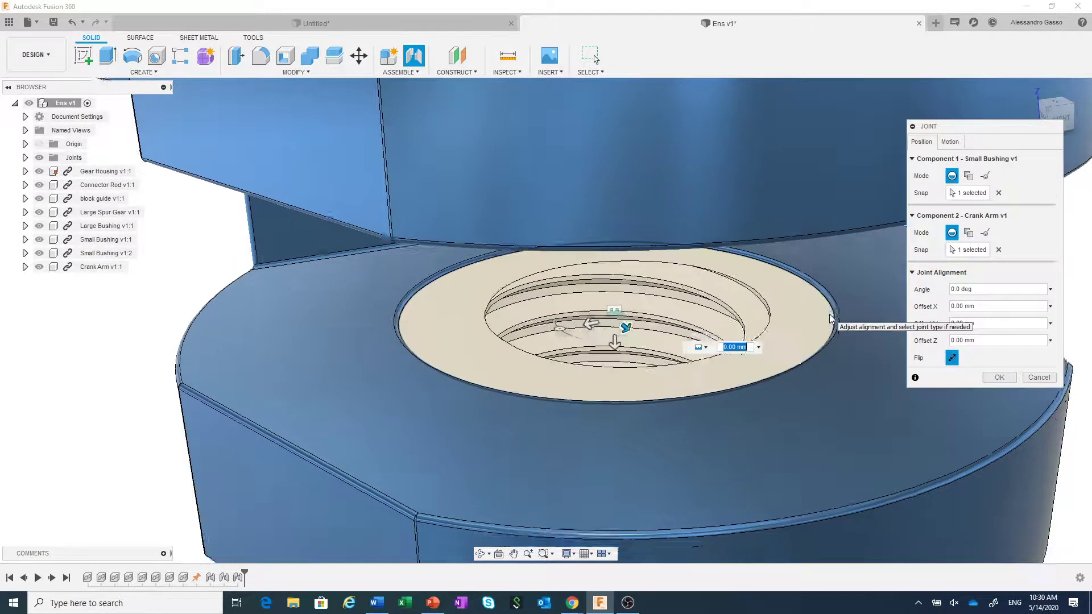
scroll(785, 411, "down", 5)
scroll(786, 411, "down", 4)
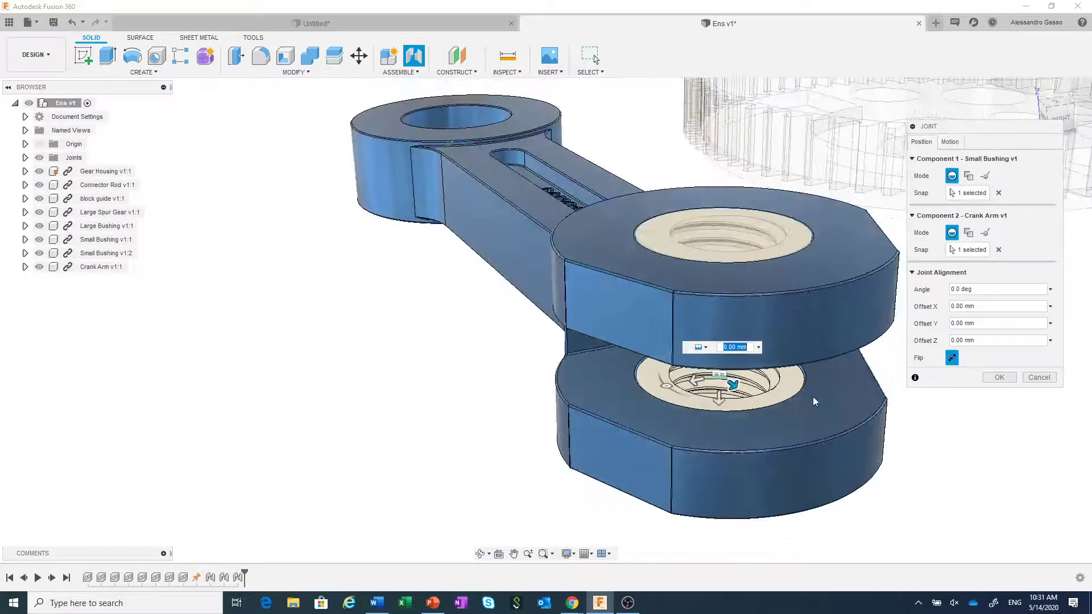
left_click(989, 378)
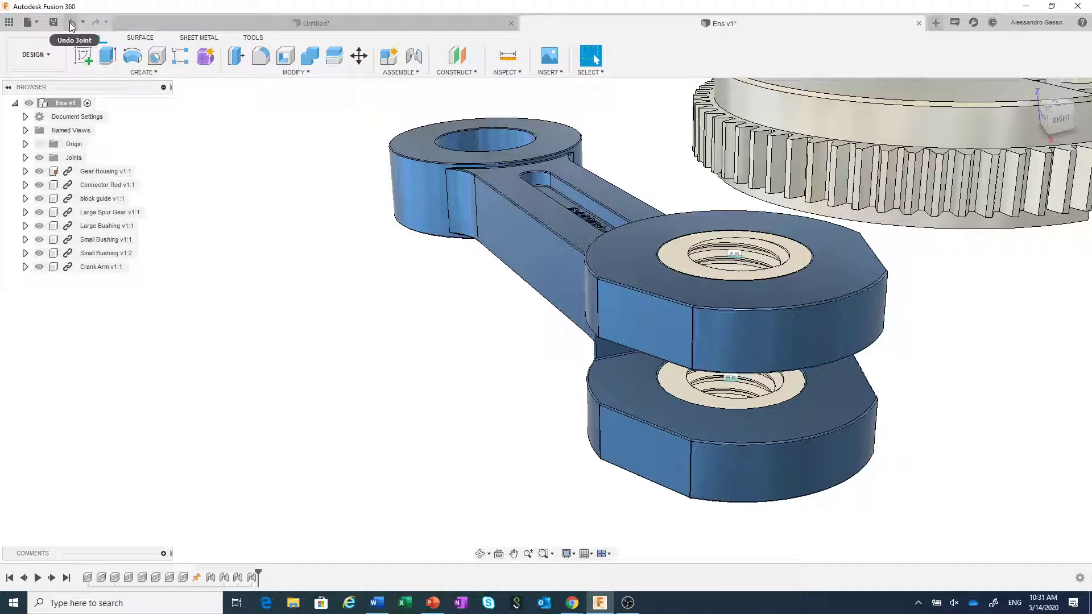
Step: Edit the lower small bushing's rigid joint, clearing its crank arm snap and reselecting the centre of the lower fork hole's top rim
scroll(441, 382, "down", 3)
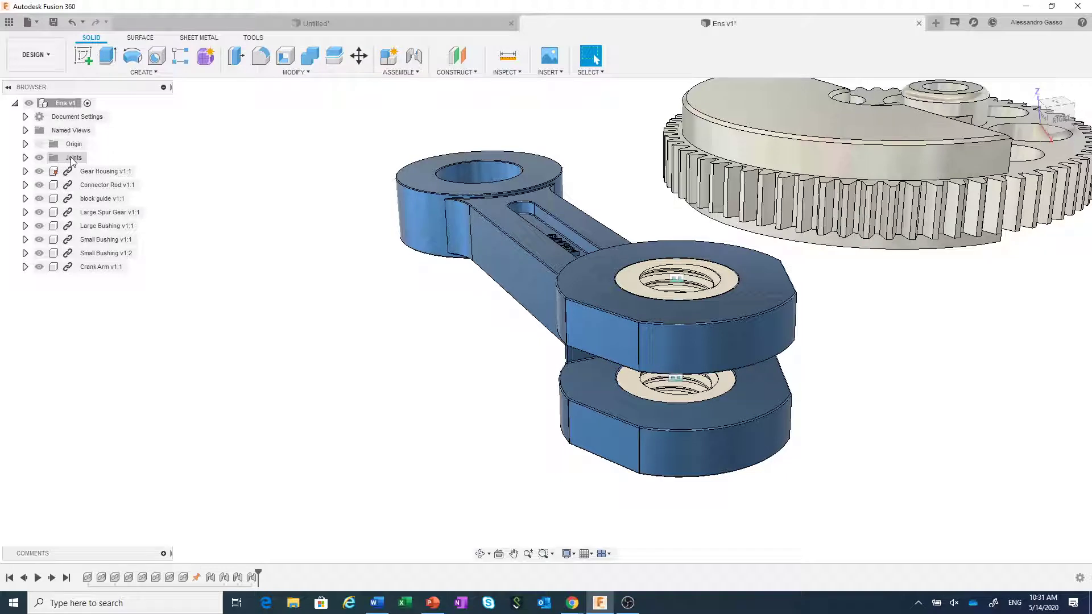
left_click(25, 157)
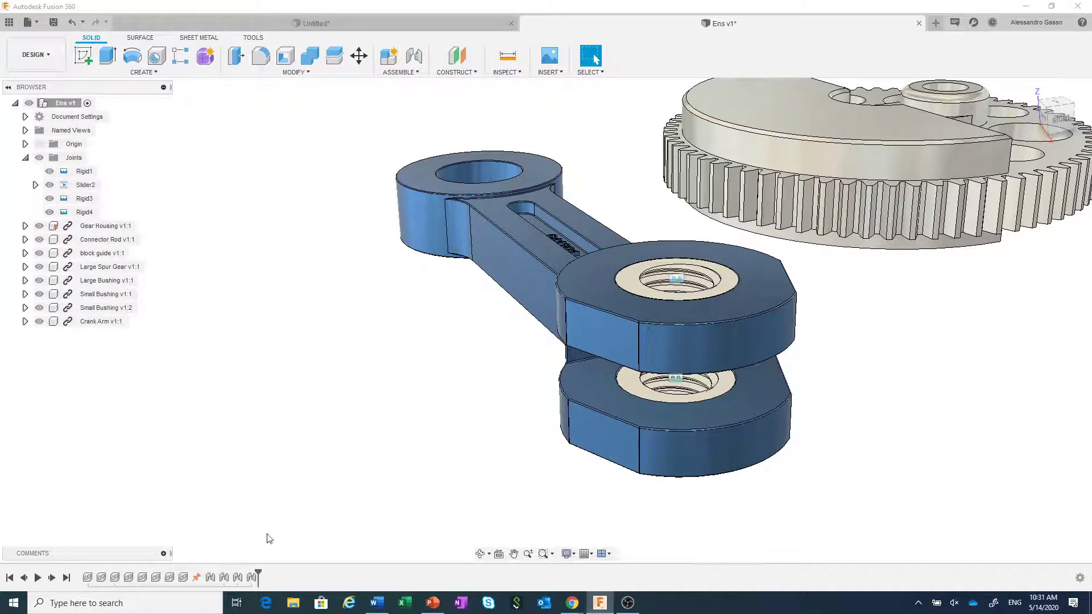
left_click(85, 214)
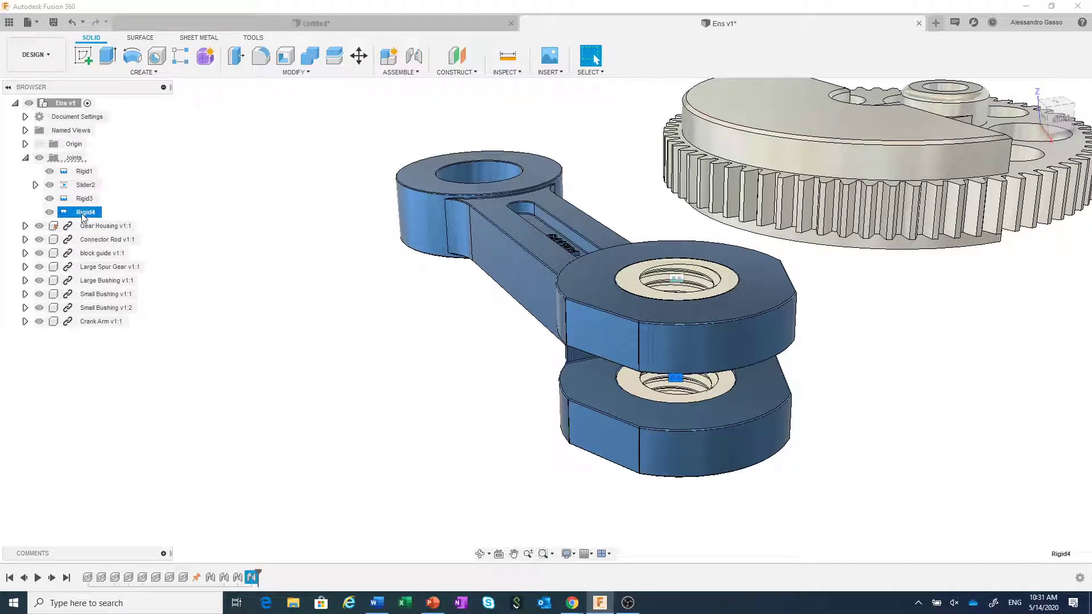
right_click(84, 216)
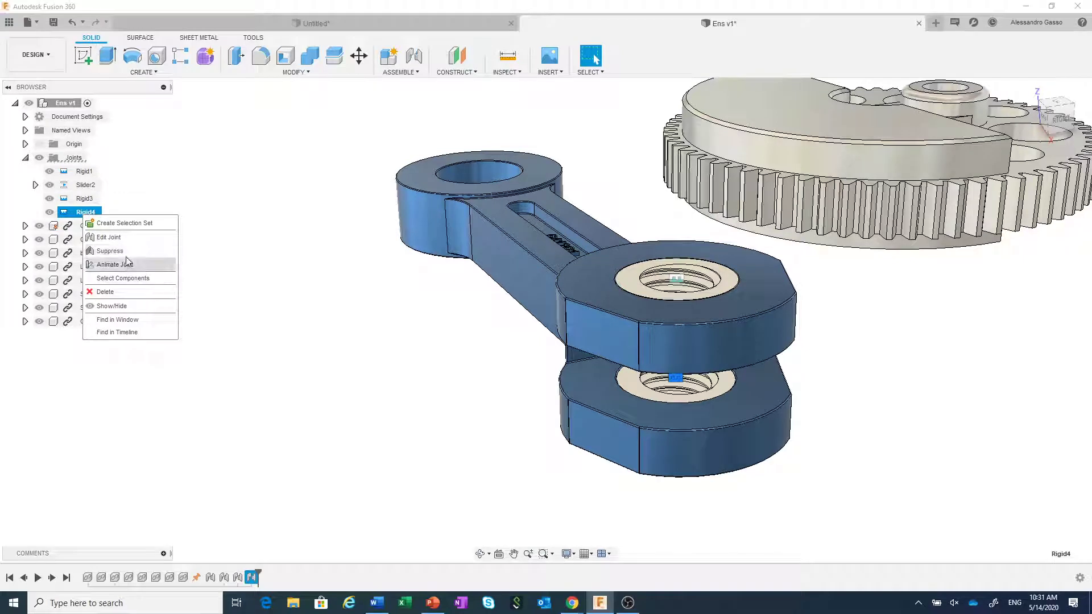
left_click(125, 237)
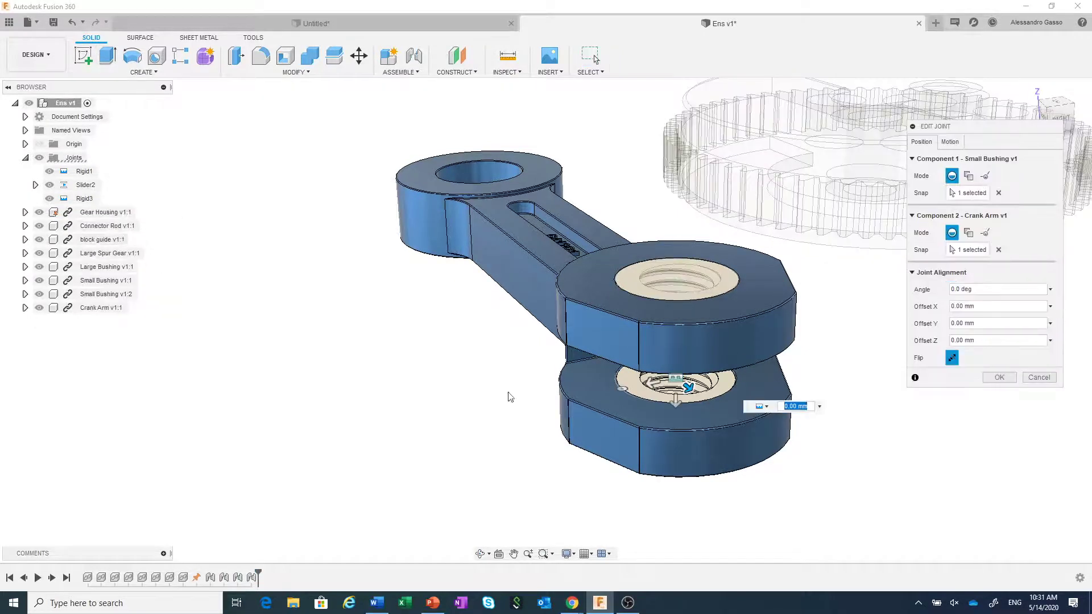
scroll(841, 408, "up", 1)
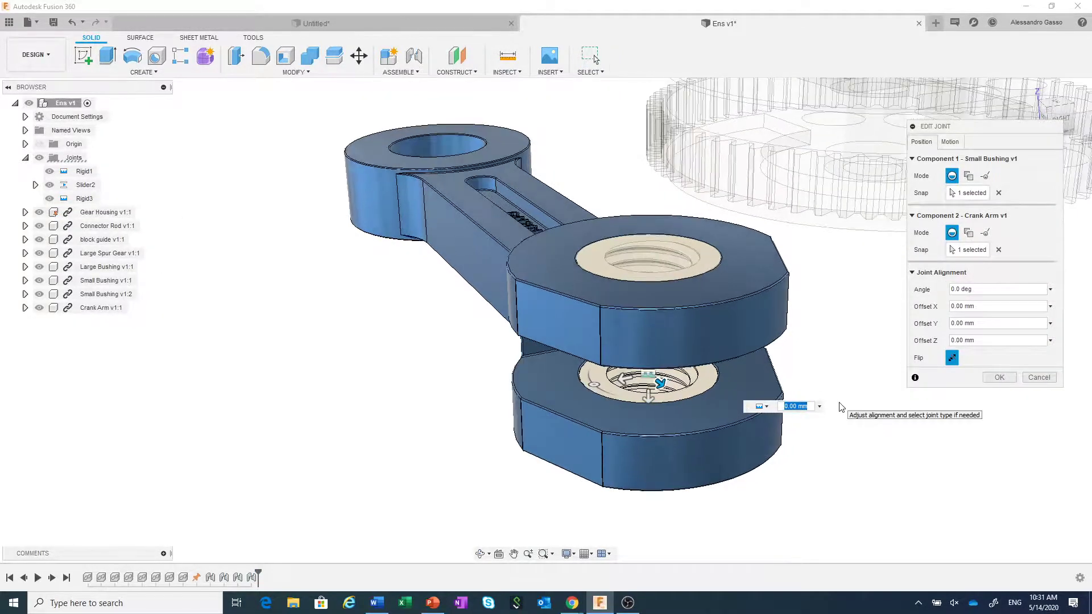
scroll(841, 407, "up", 1)
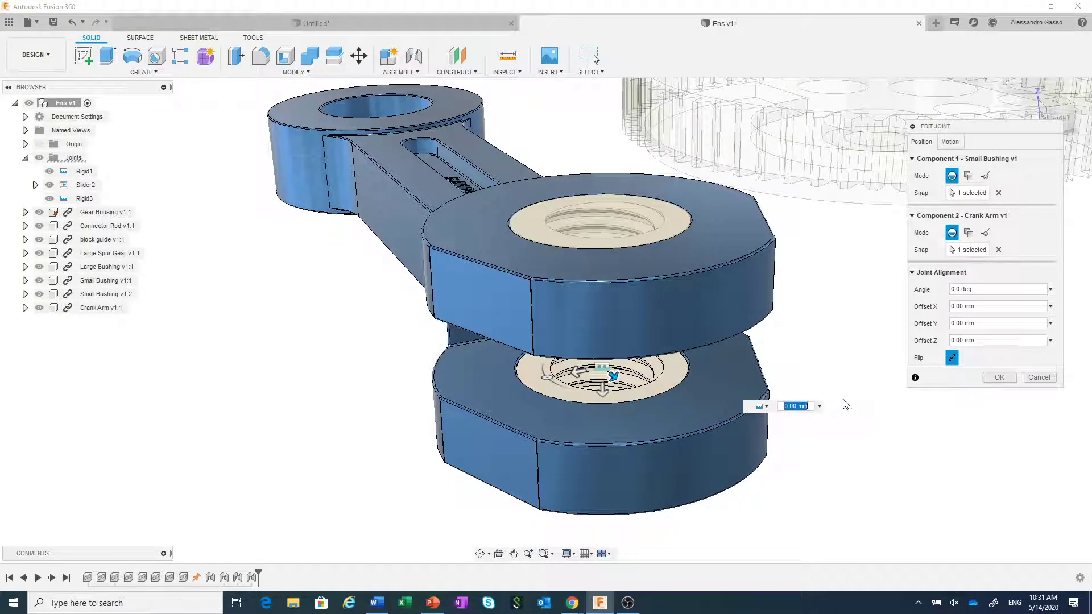
left_click(999, 250)
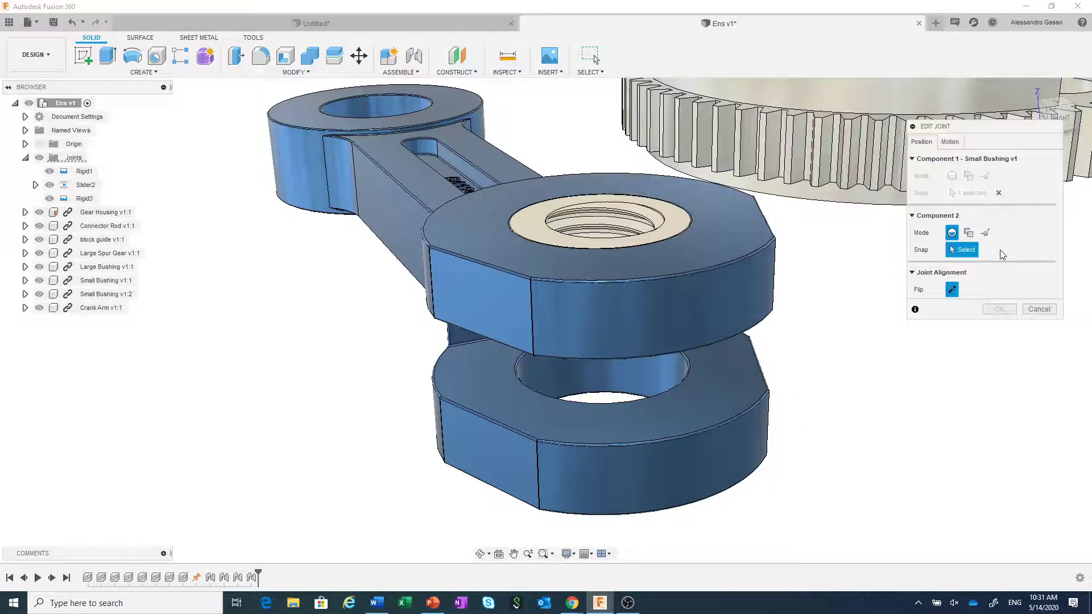
scroll(695, 381, "up", 5)
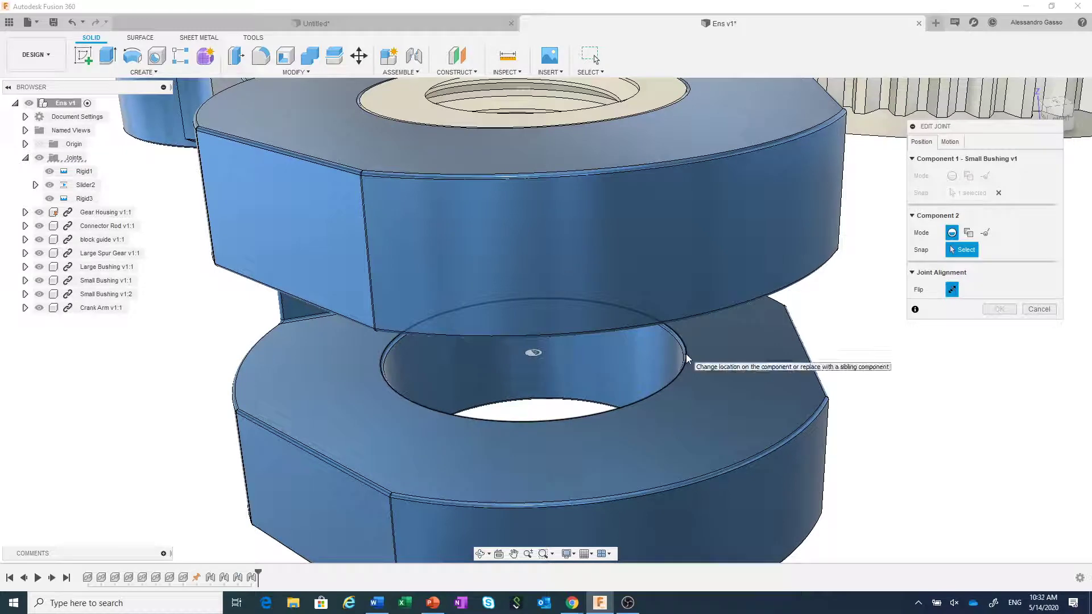
left_click(686, 354)
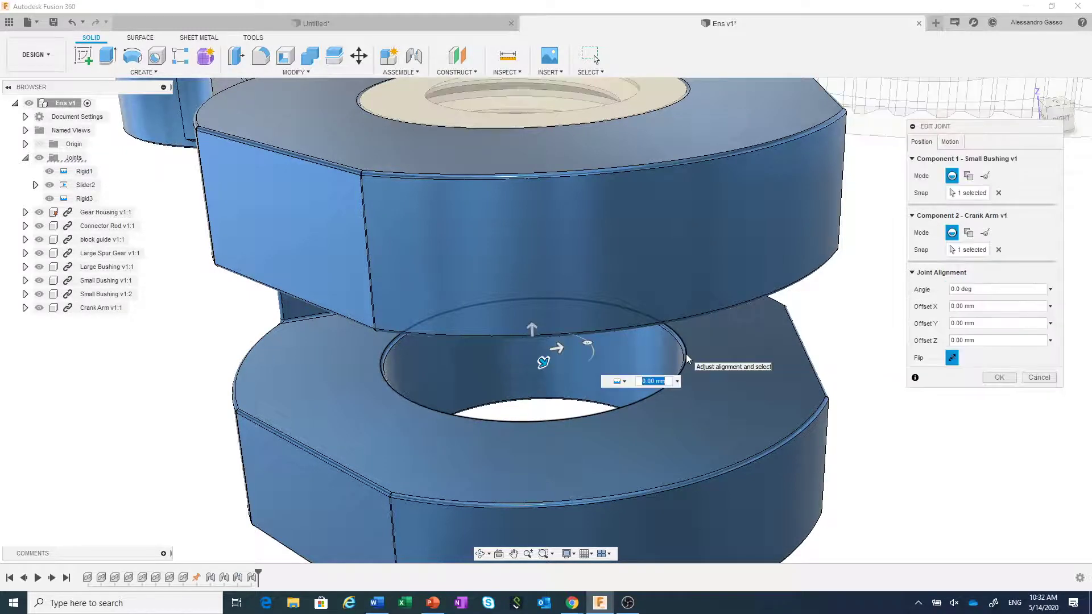
Step: Flip the alignment of the lower small bushing's joint so the bushing sits inside the fork hole, and finish the edit
scroll(744, 388, "down", 5)
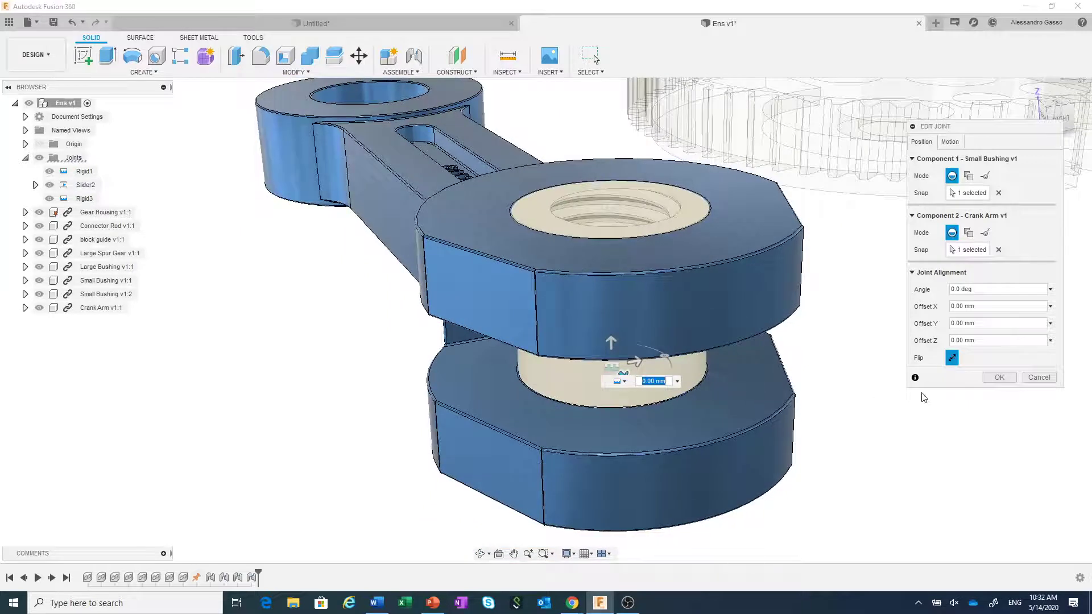
left_click(952, 358)
left_click(998, 376)
scroll(863, 447, "down", 5)
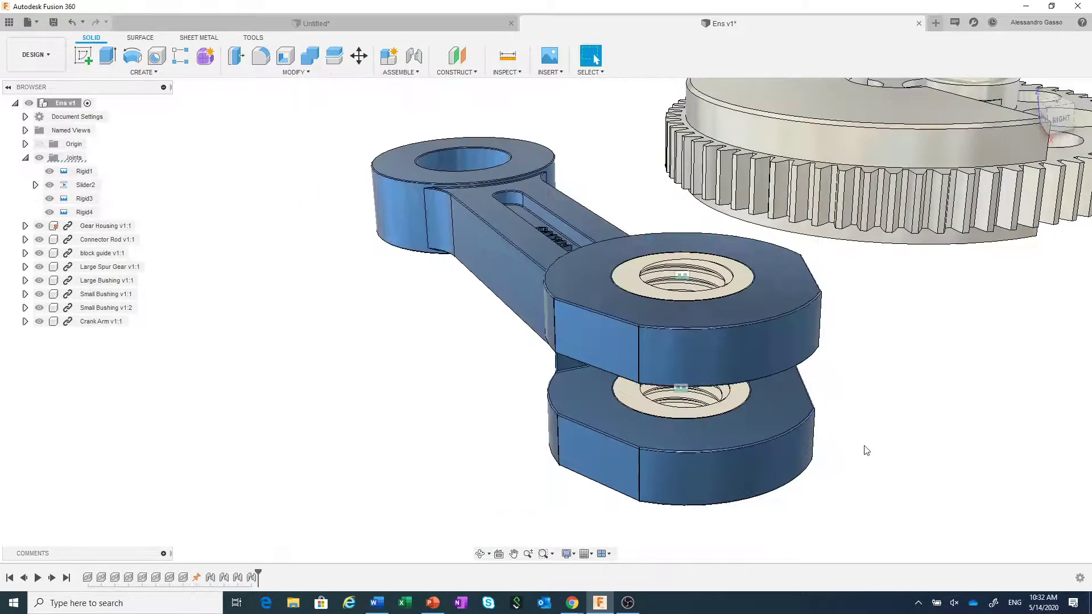
Step: Start a joint on the red large bushing, using the centre of its top outer edge as the first snap
scroll(712, 367, "down", 6)
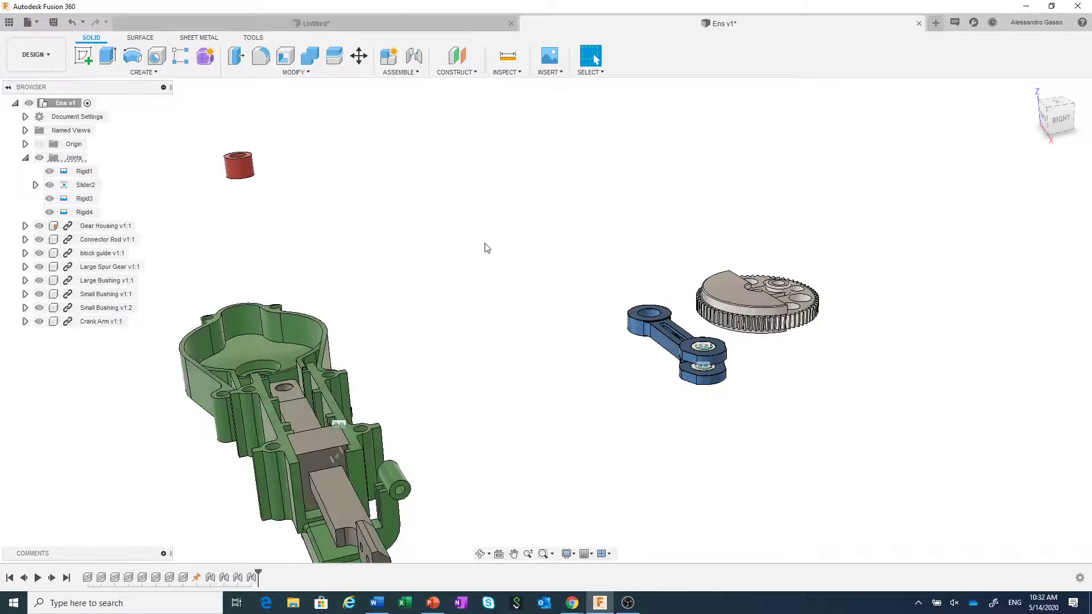
middle_click_drag(485, 246, 666, 330)
scroll(468, 297, "up", 4)
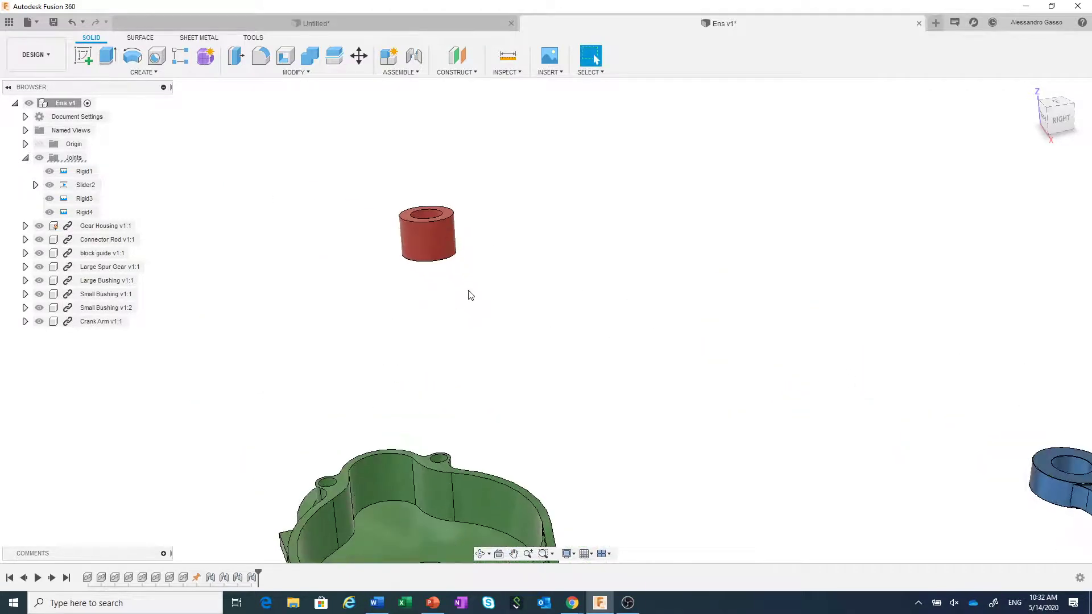
left_click(414, 55)
scroll(502, 210, "up", 2)
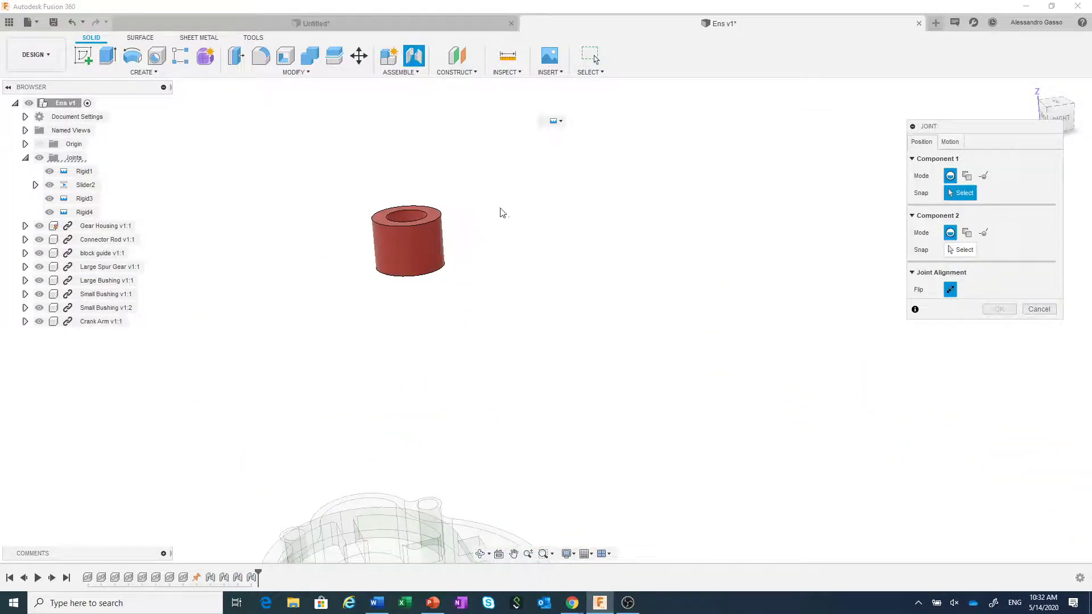
left_click(442, 215)
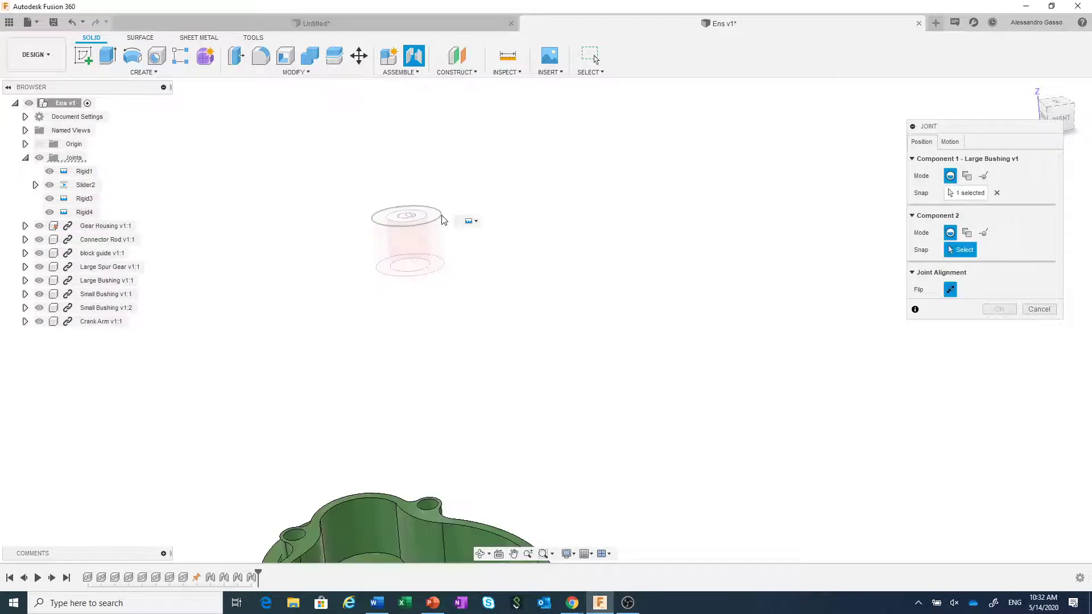
Step: Snap the large bushing to the centre of the top rim of the crank arm's single-end hole and finish the rigid joint
scroll(525, 313, "down", 4)
scroll(814, 433, "up", 5)
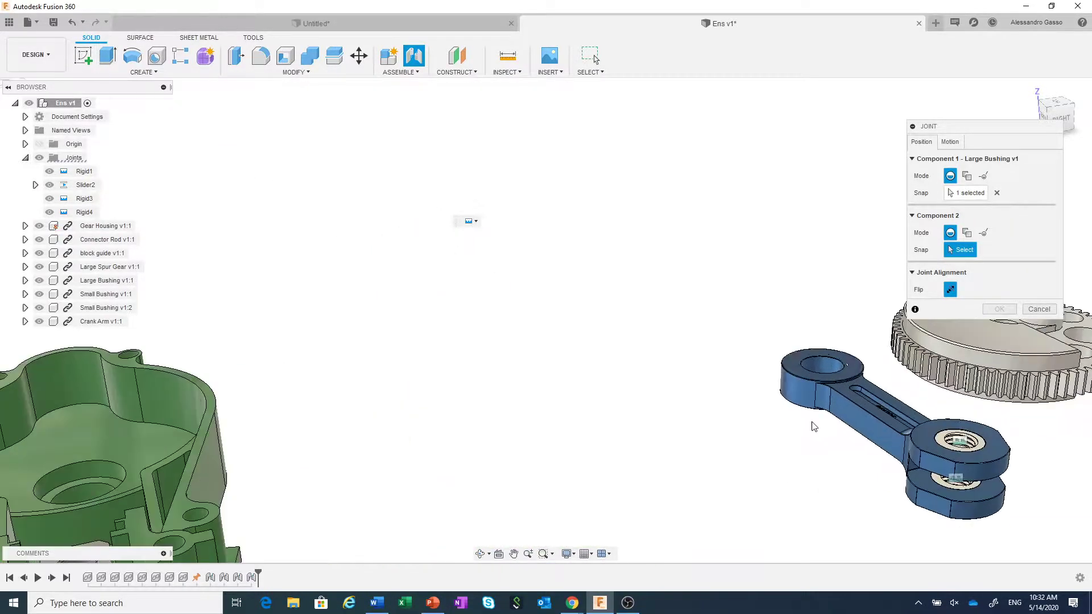
scroll(844, 360, "up", 5)
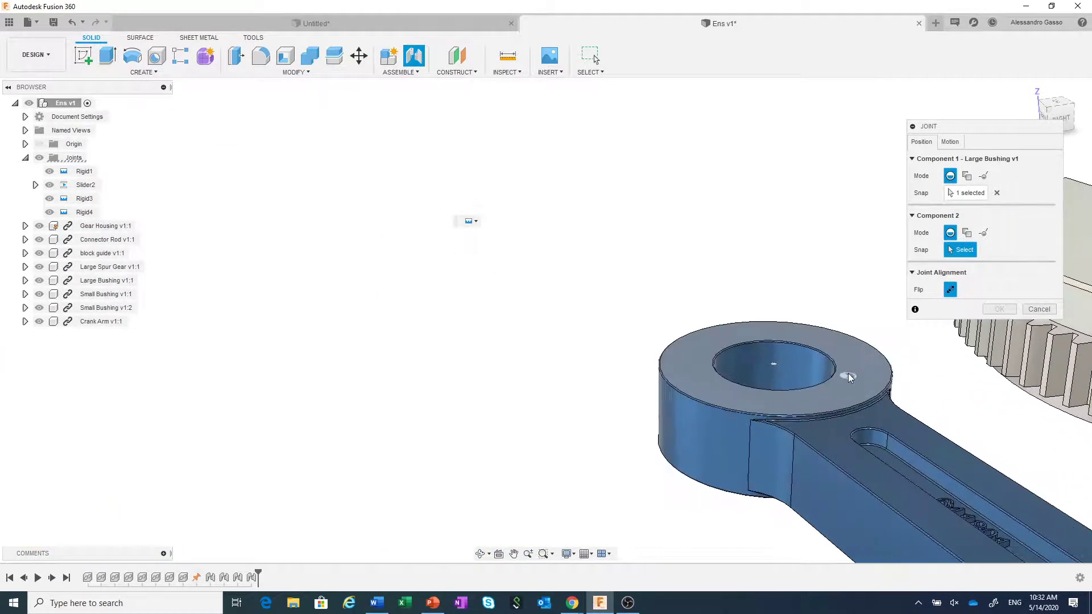
scroll(847, 365, "up", 1)
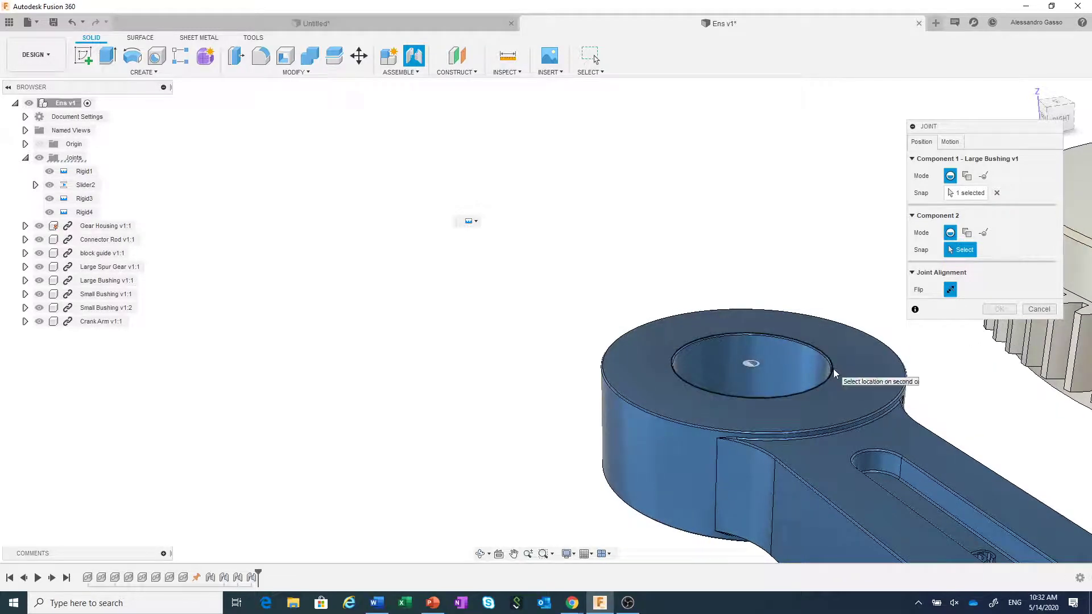
left_click(834, 369)
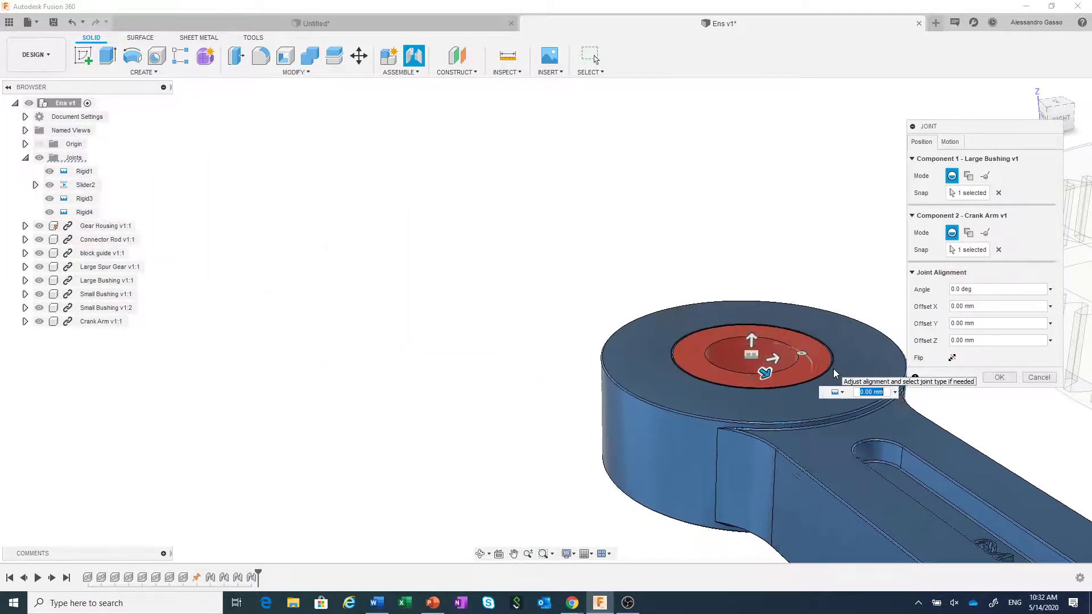
left_click(999, 377)
Step: Examine the underside of the crank arm's single end to check how the large bushing fits in its hole
scroll(671, 322, "down", 4)
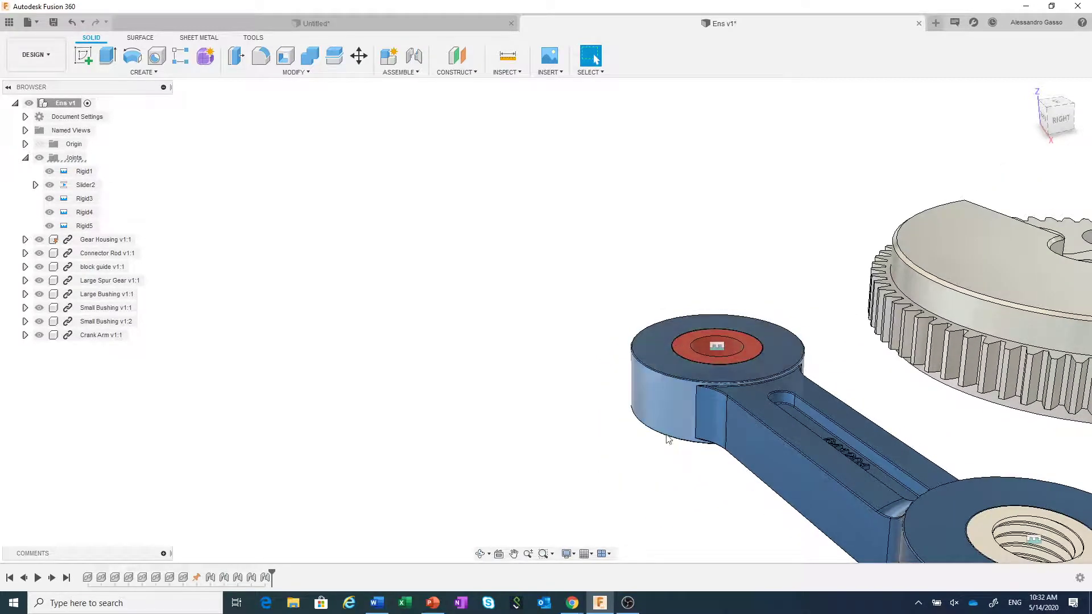
key("F4")
middle_click_drag(667, 465, 685, 424, "shift")
scroll(689, 460, "up", 3)
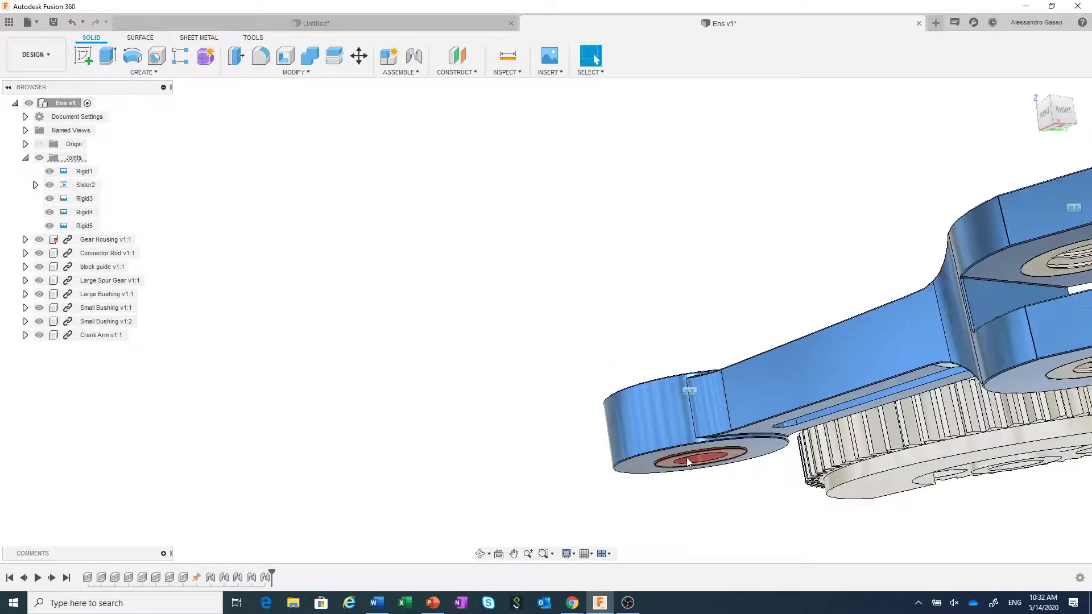
scroll(669, 453, "up", 4)
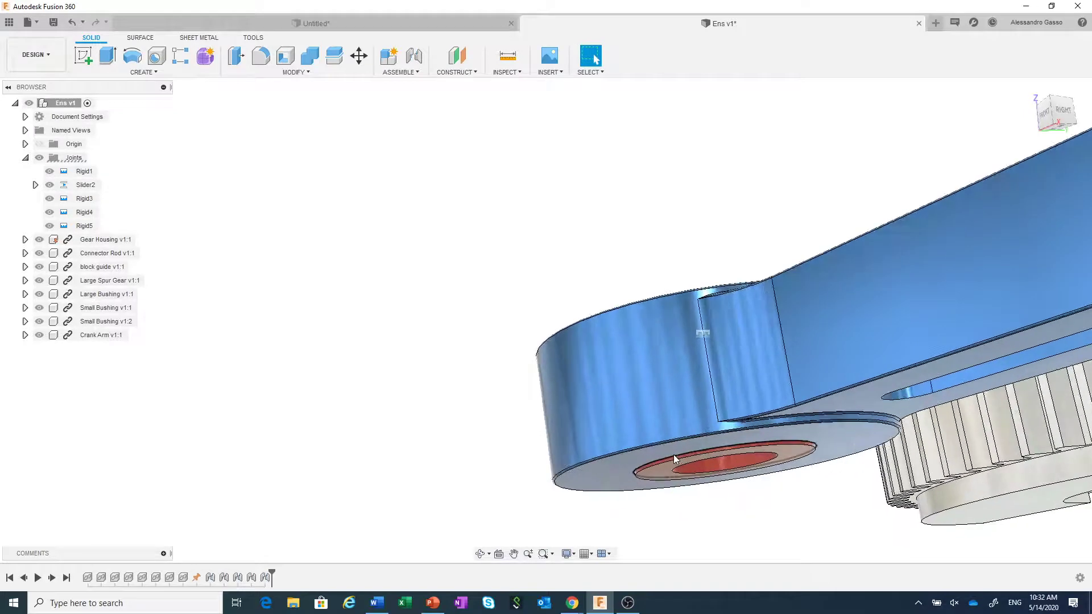
scroll(653, 306, "down", 5)
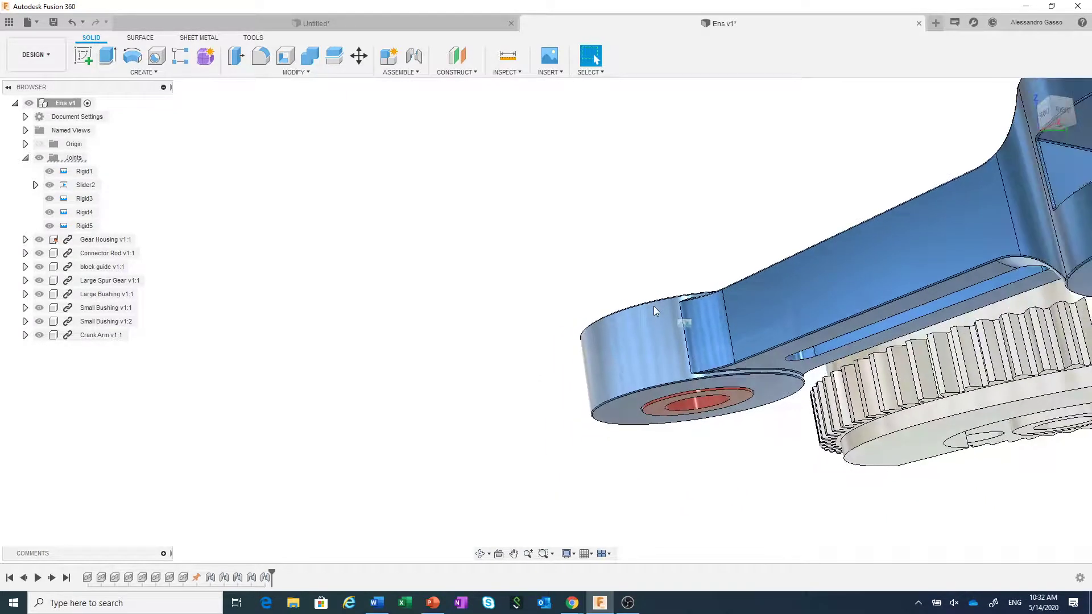
scroll(682, 464, "down", 1)
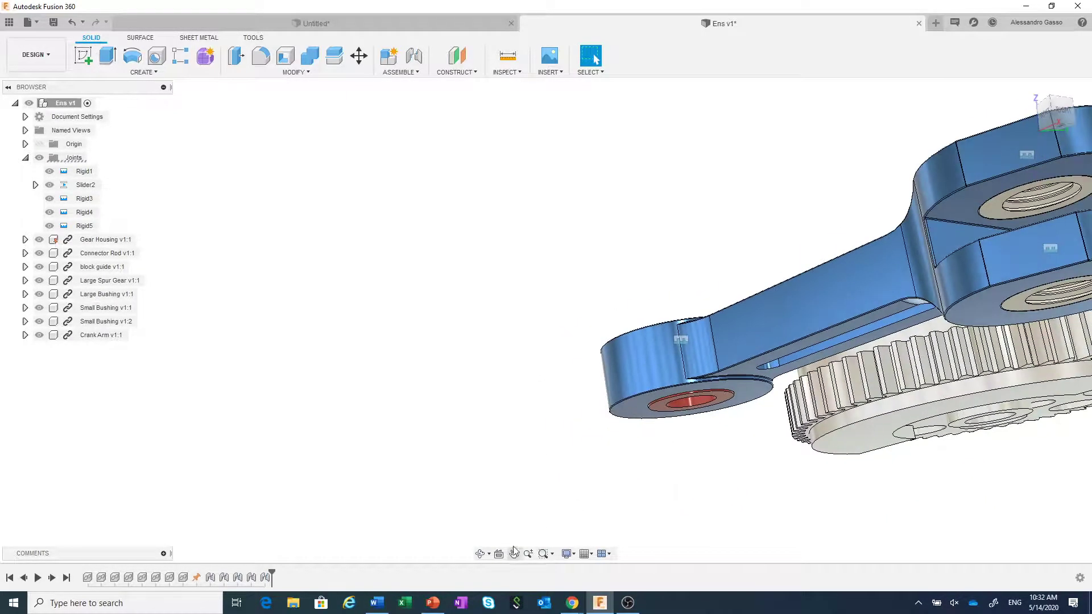
mouse_move(586, 472)
middle_mouse_down("shift")
mouse_move(592, 456)
mouse_move(594, 489)
middle_mouse_up("shift")
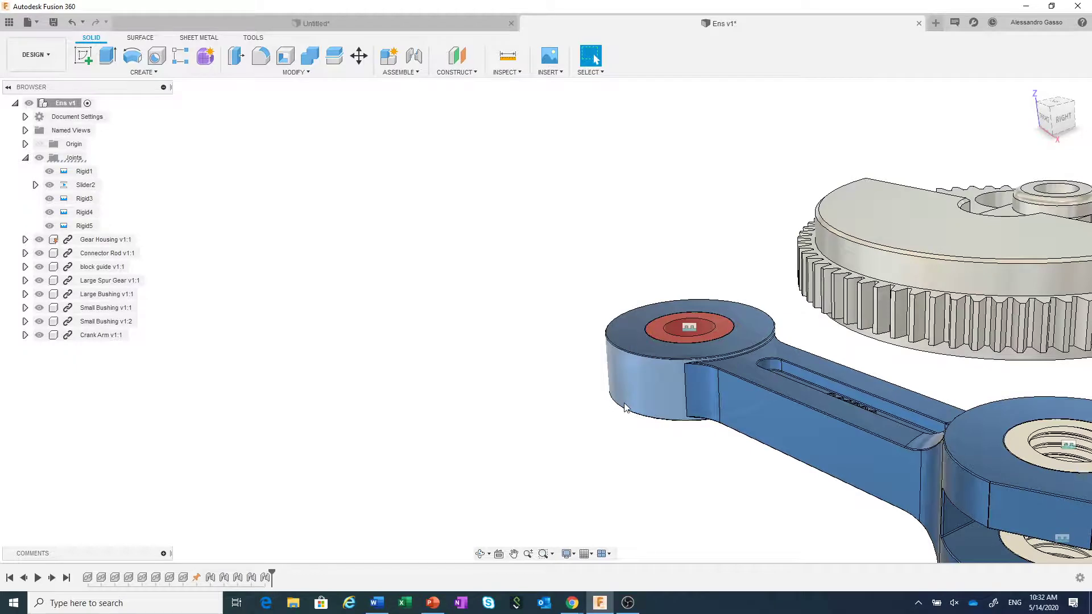
Step: Undo the joint between the large bushing and the crank arm
scroll(625, 401, "down", 3)
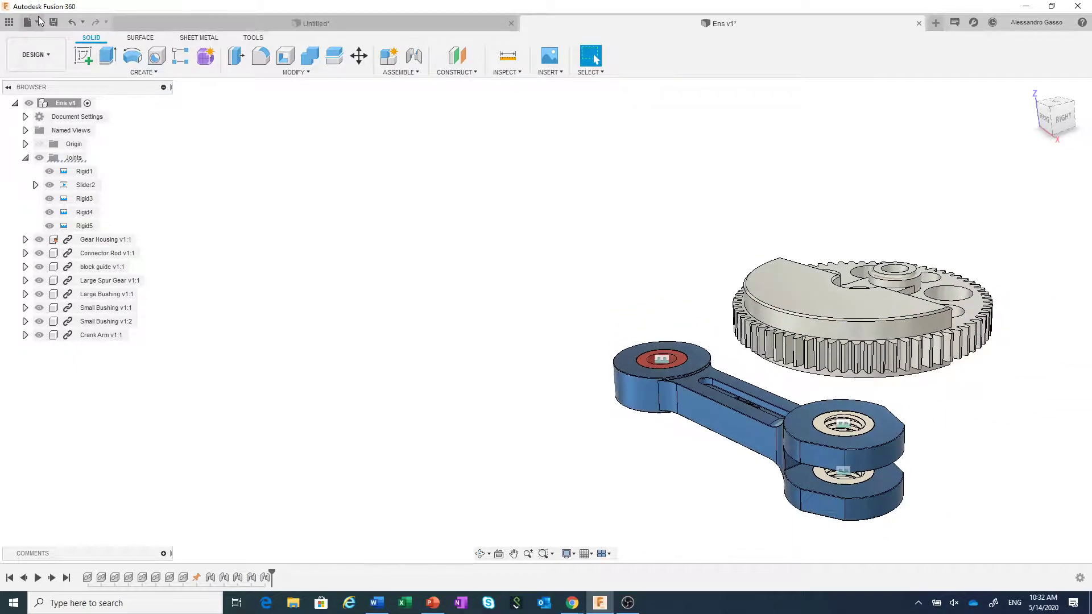
left_click(70, 22)
scroll(361, 288, "down", 6)
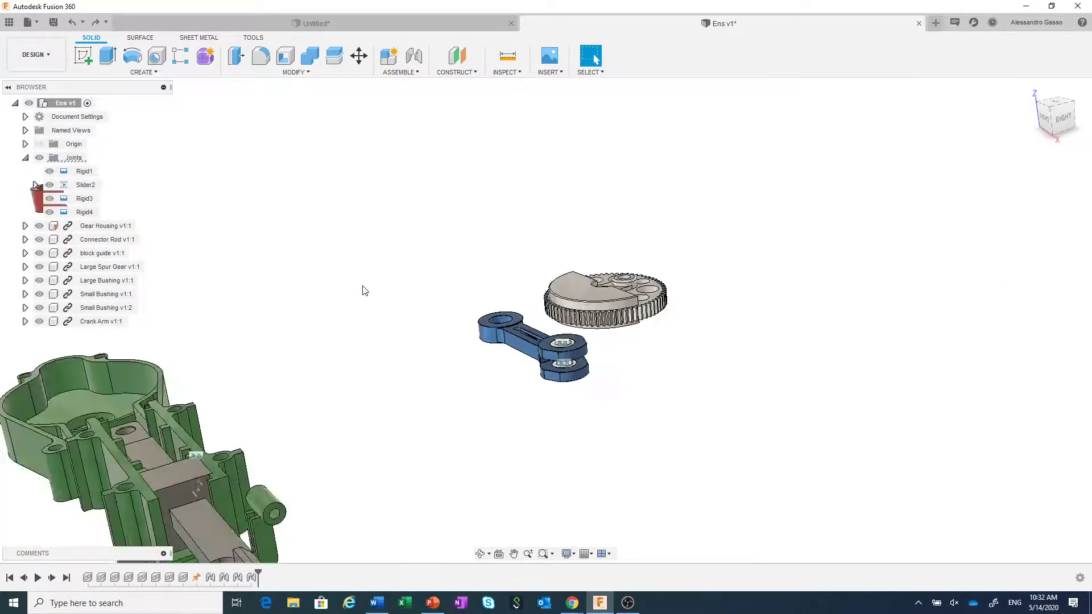
Step: Start a joint on the red large bushing, using the centre point at mid-height of its bore as the first snap
scroll(290, 298, "up", 5)
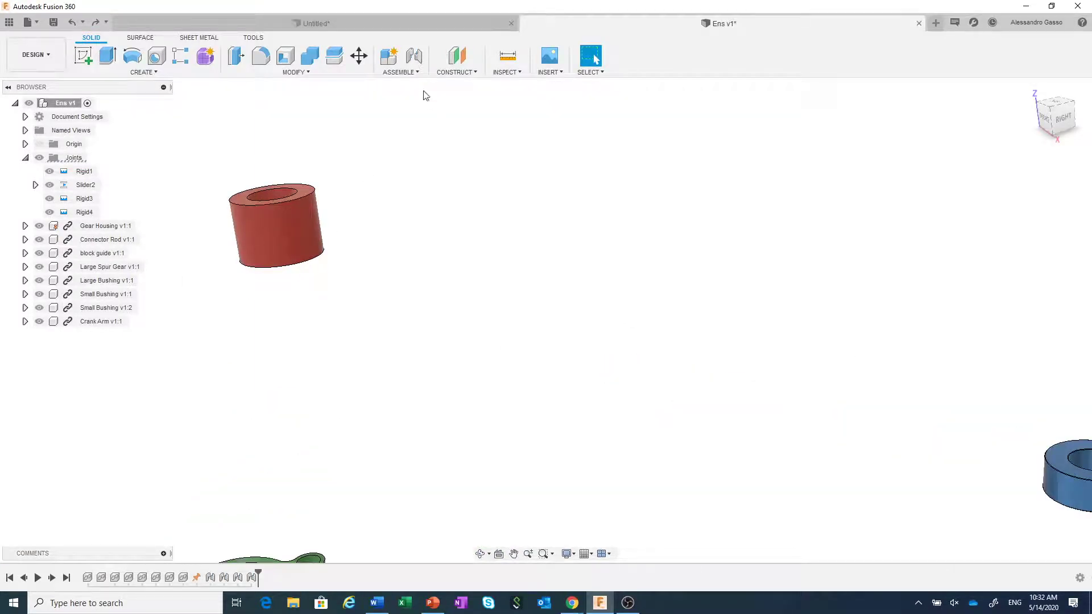
left_click(414, 55)
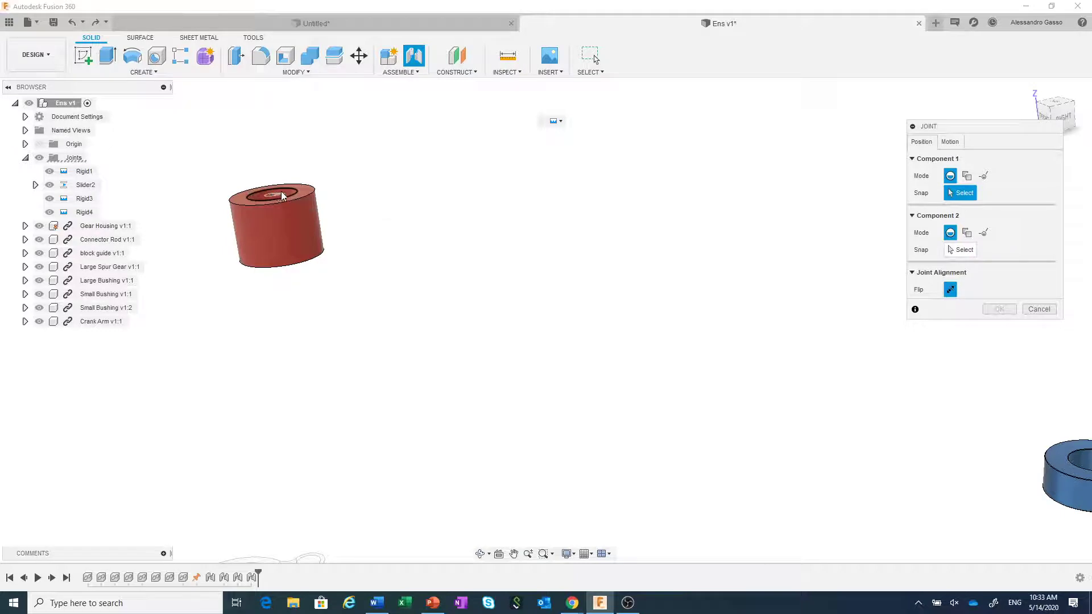
scroll(280, 190, "up", 2)
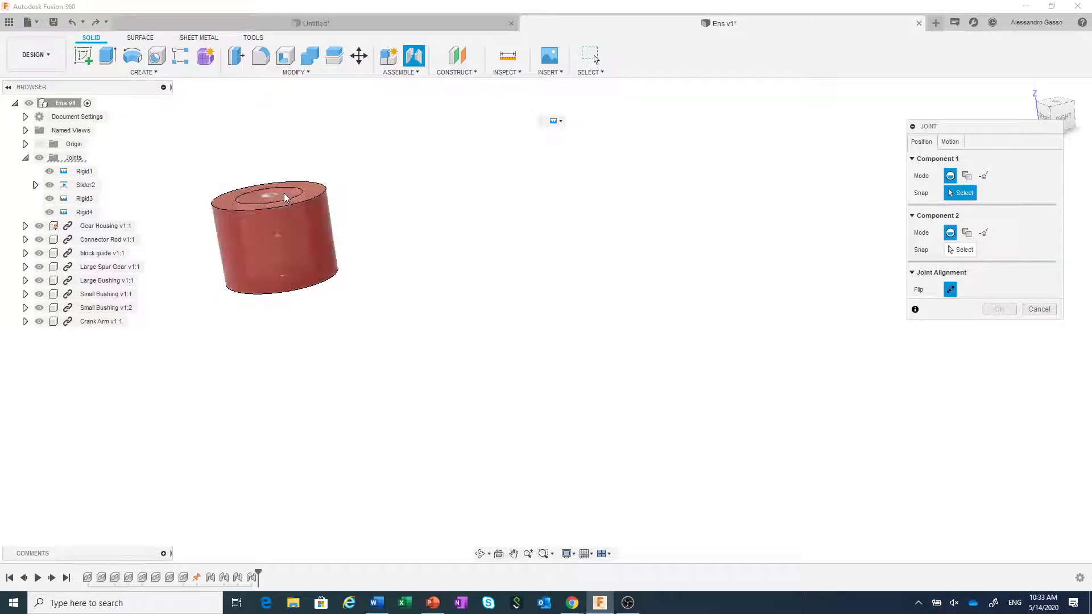
left_click(278, 236)
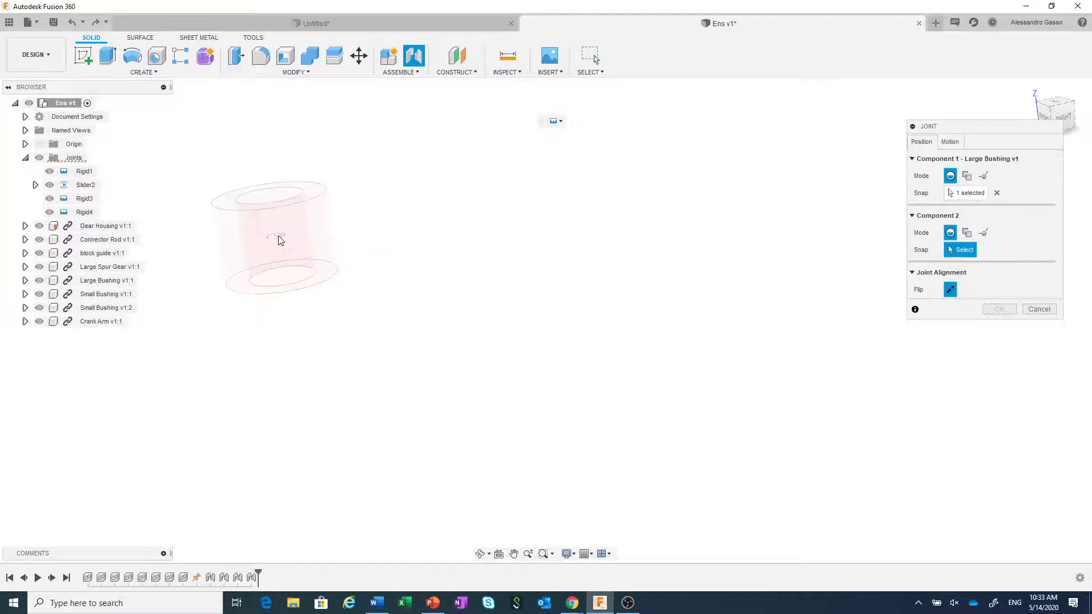
Step: Snap the large bushing to the mid-depth centre of the crank arm's single-end hole and finish the rigid joint
scroll(587, 318, "down", 2)
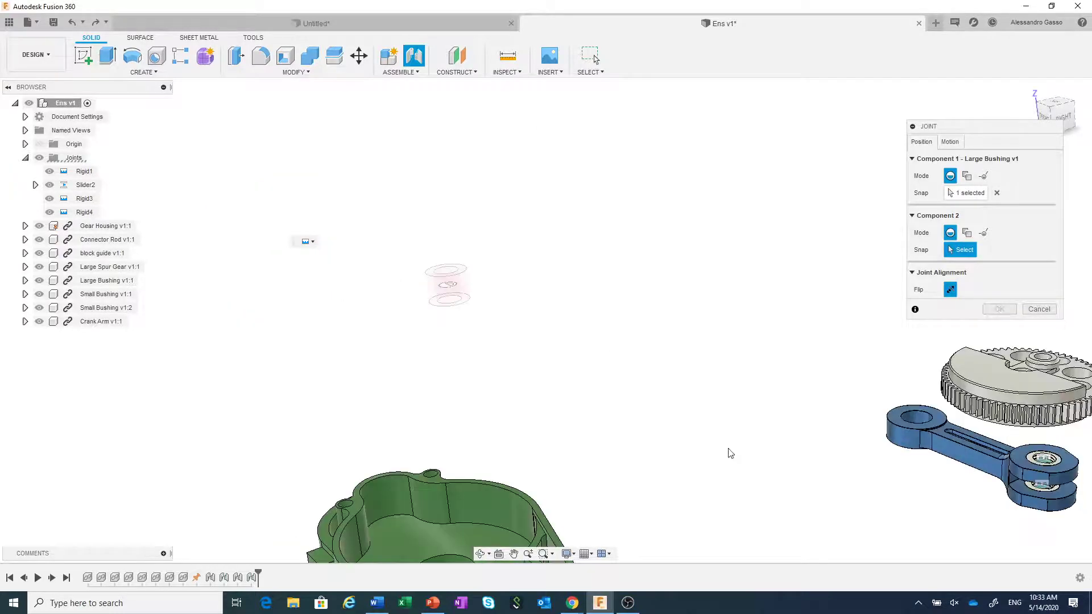
scroll(885, 485, "up", 4)
middle_click_drag(899, 468, 721, 517)
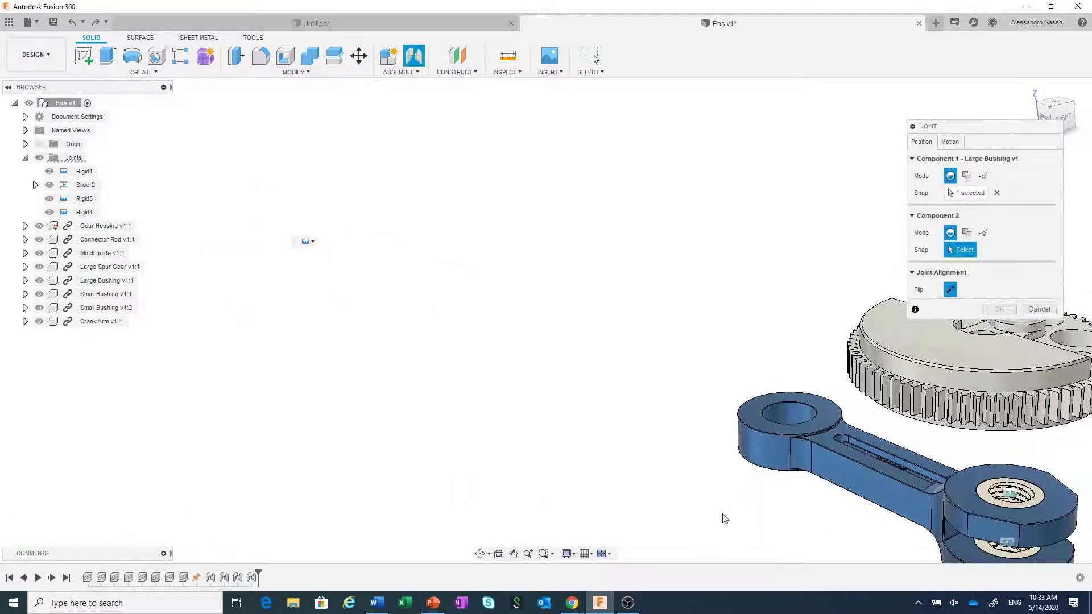
scroll(738, 500, "up", 4)
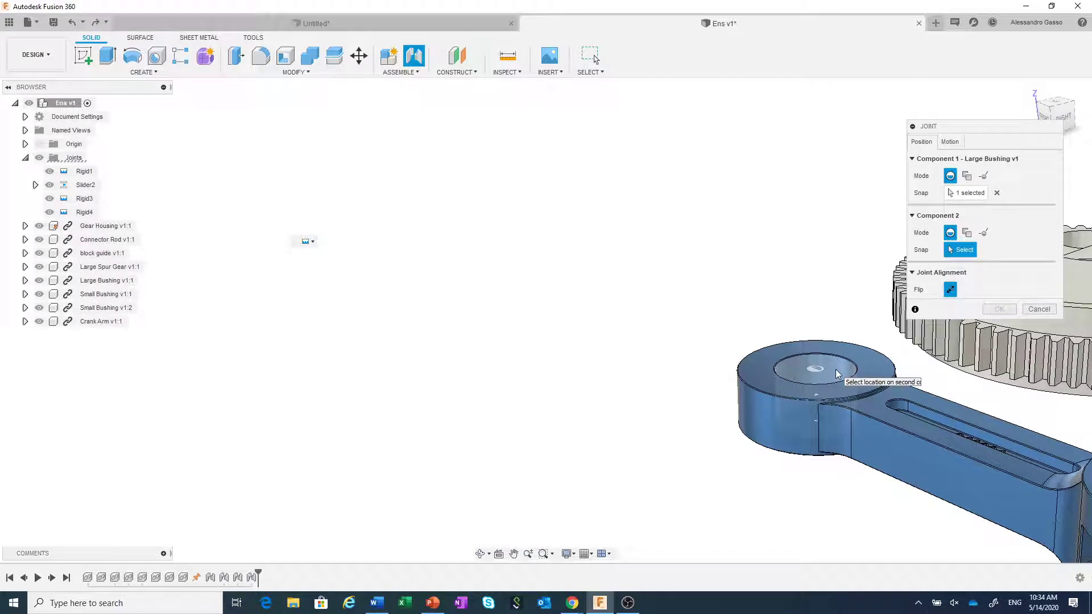
left_click(821, 396)
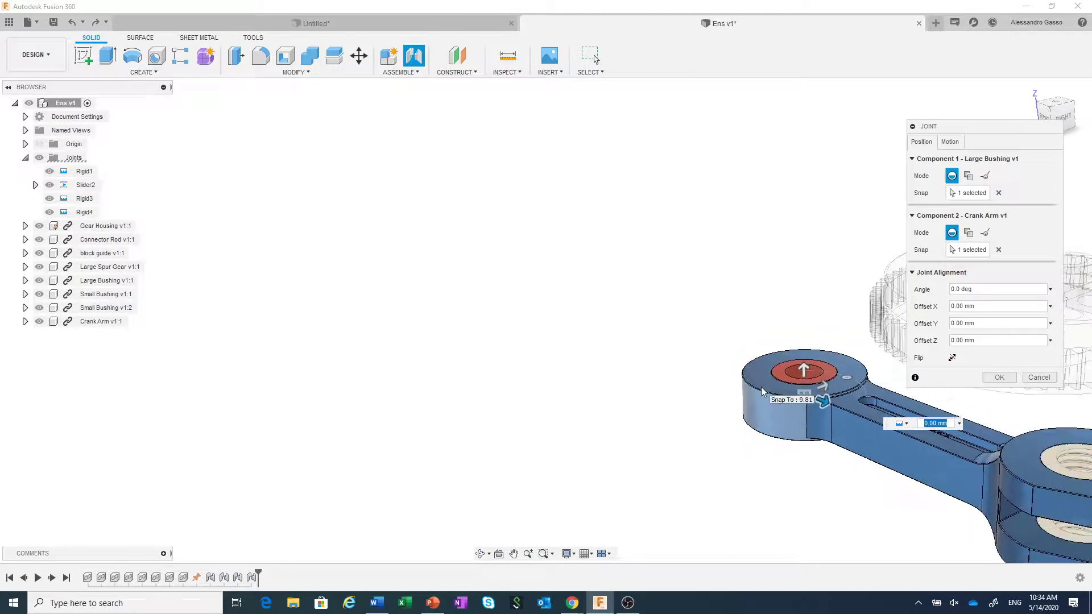
left_click(1000, 377)
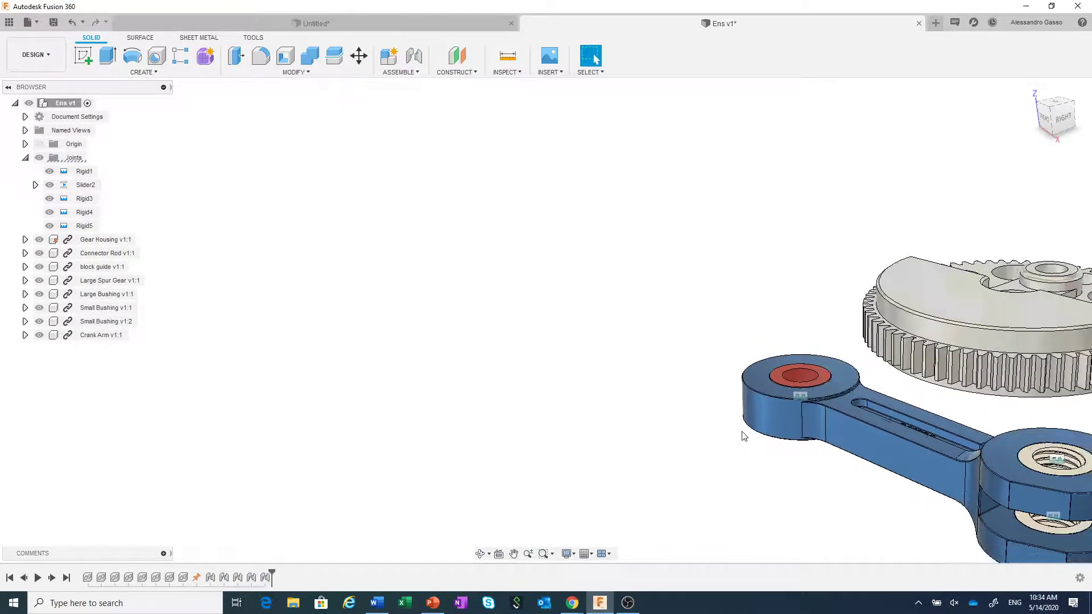
Step: Examine the crank arm with its bushings, the large spur gear and the gear housing from several viewing angles
scroll(743, 434, "down", 4)
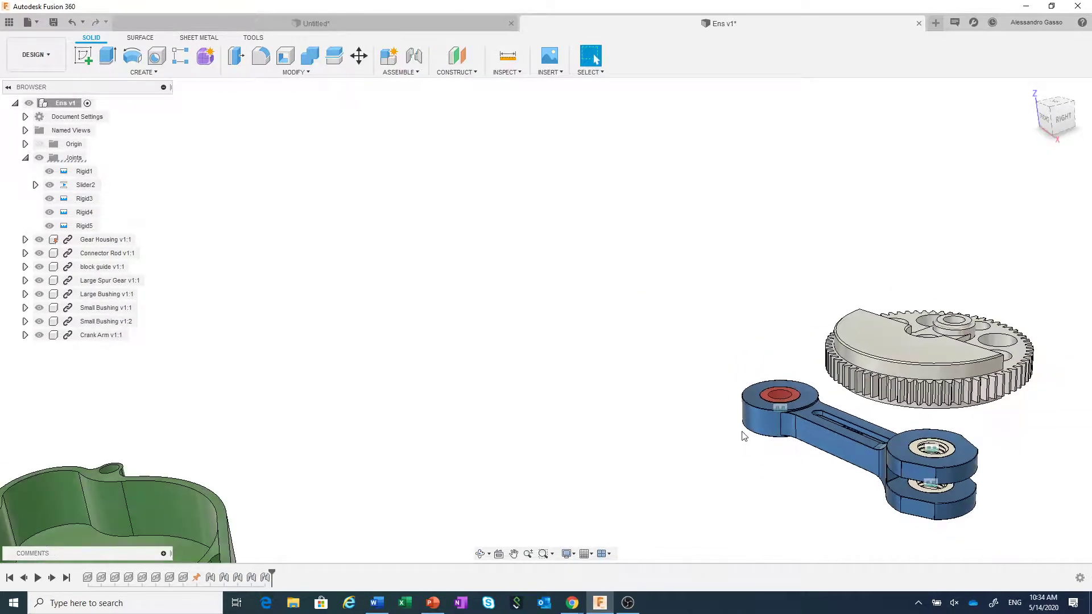
left_click(481, 553)
left_click_drag(721, 458, 736, 449)
scroll(734, 443, "down", 3)
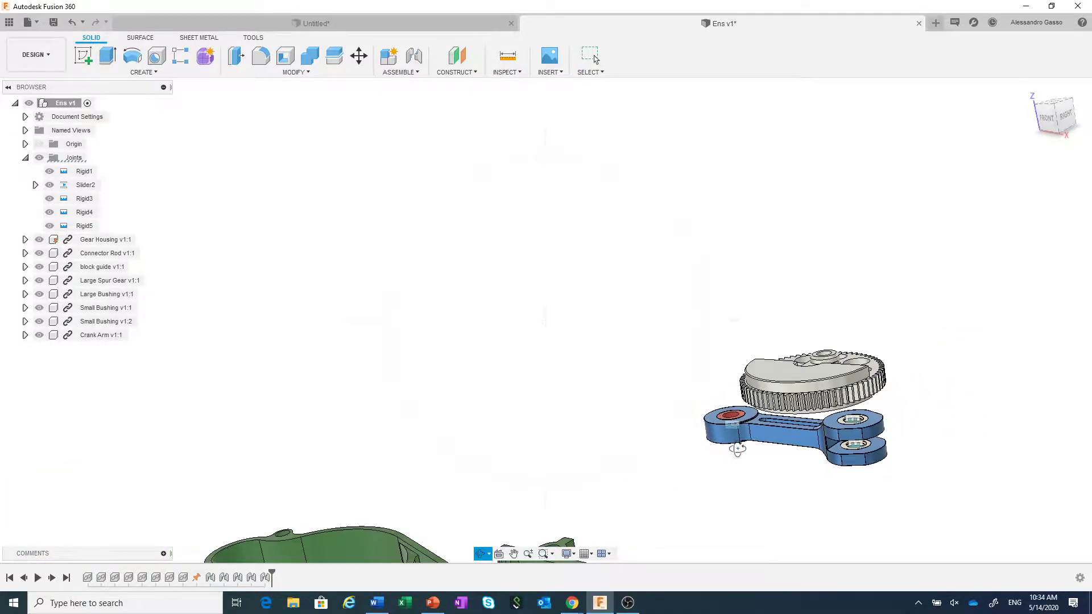
middle_click_drag(729, 428, 745, 416)
scroll(751, 404, "up", 3)
key("Escape")
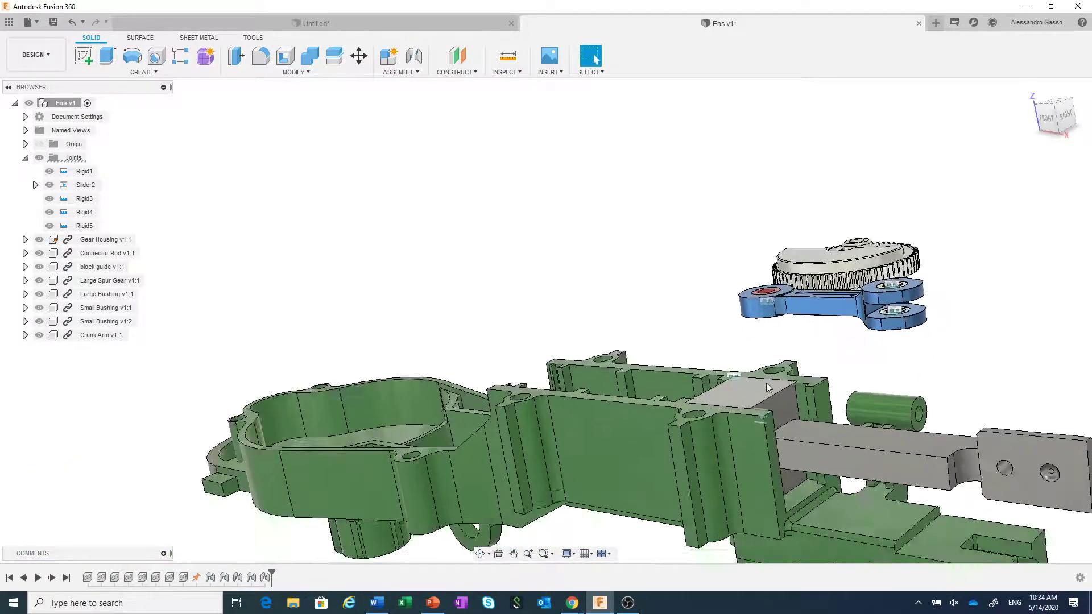
scroll(766, 383, "up", 4)
scroll(766, 384, "down", 5)
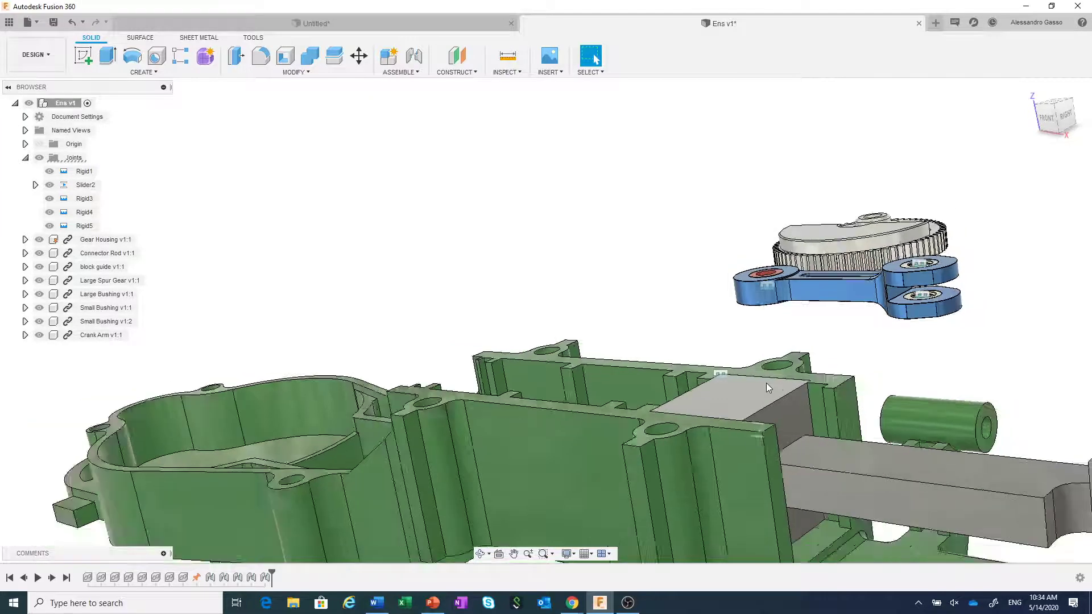
left_click(481, 553)
left_click_drag(654, 285, 631, 324)
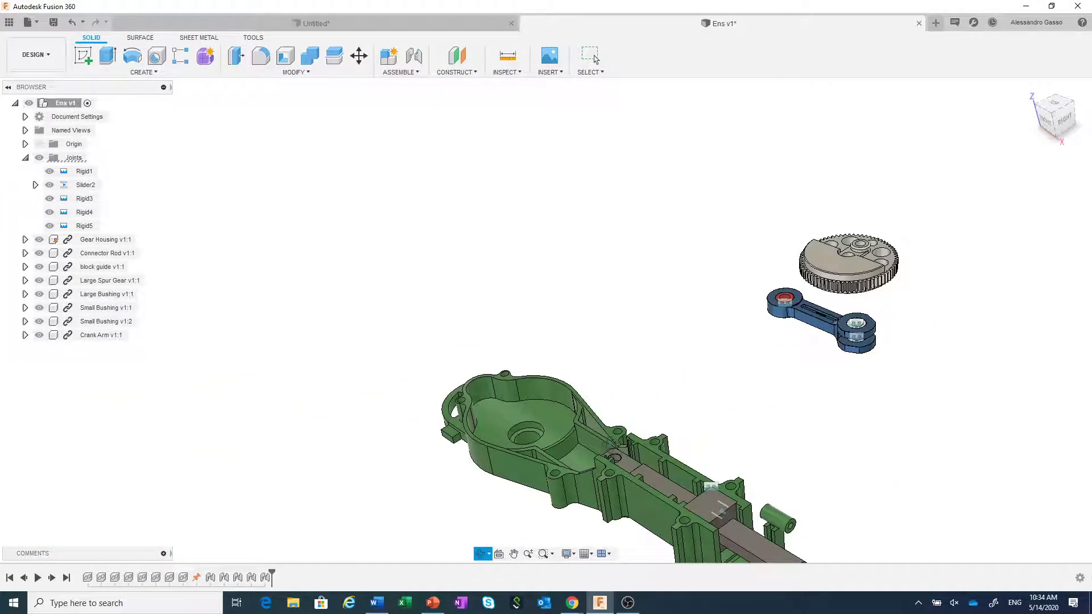
left_click_drag(694, 368, 714, 375)
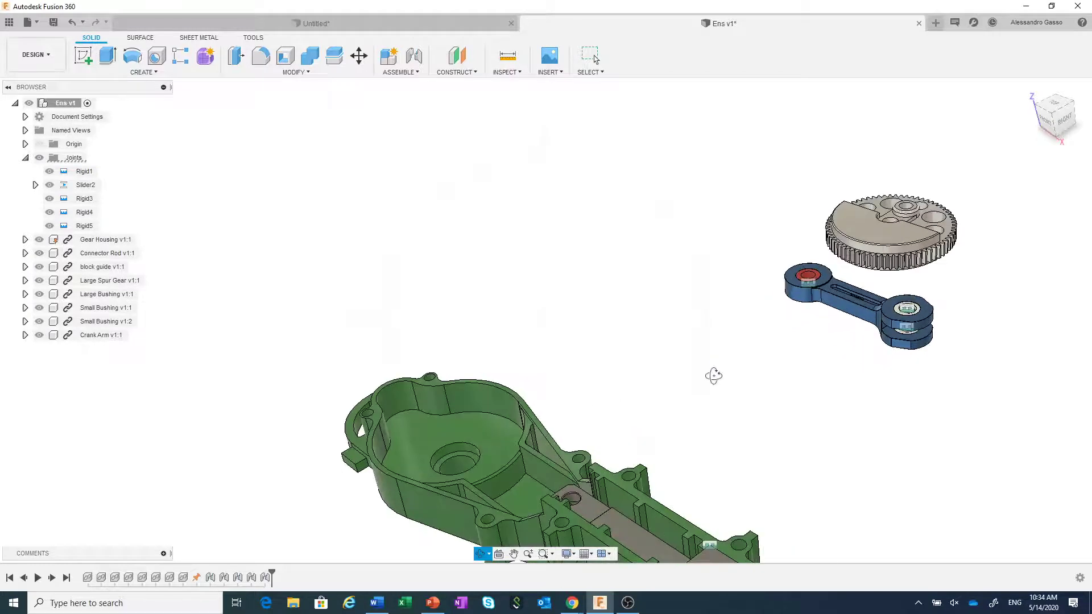
right_click(715, 376)
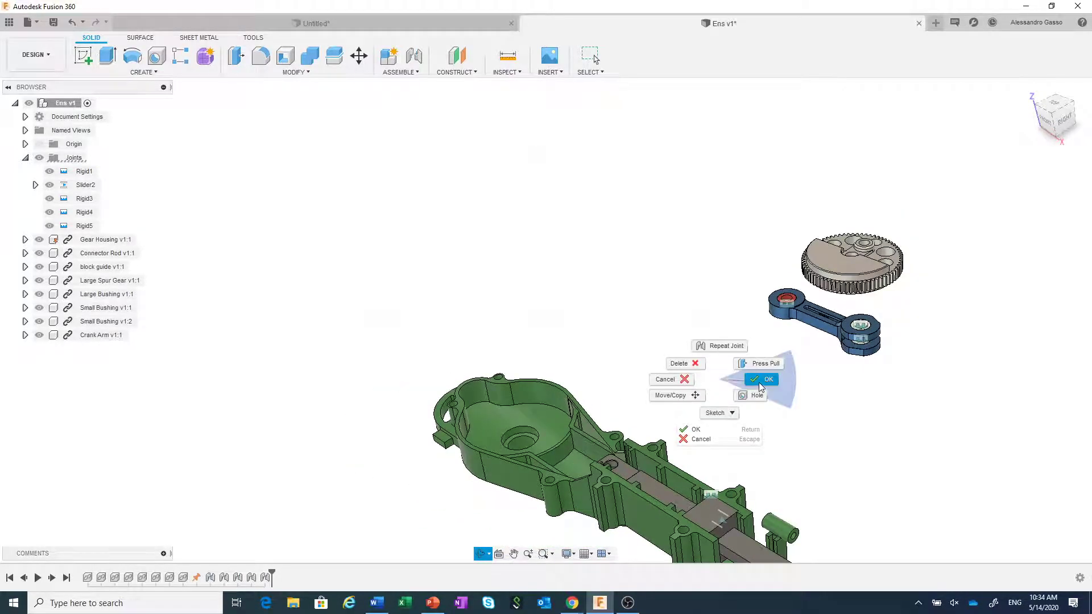
left_click(761, 385)
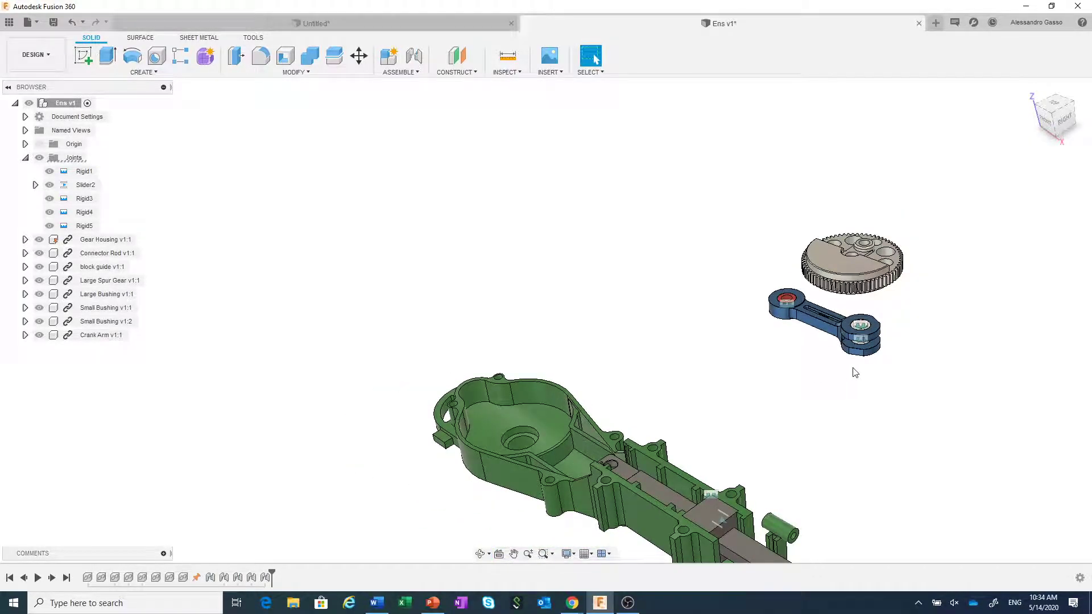
Step: Start a joint on the large spur gear, using the centre of the hub hole on its underside as the first snap
middle_click_drag(831, 380, 842, 347, "shift")
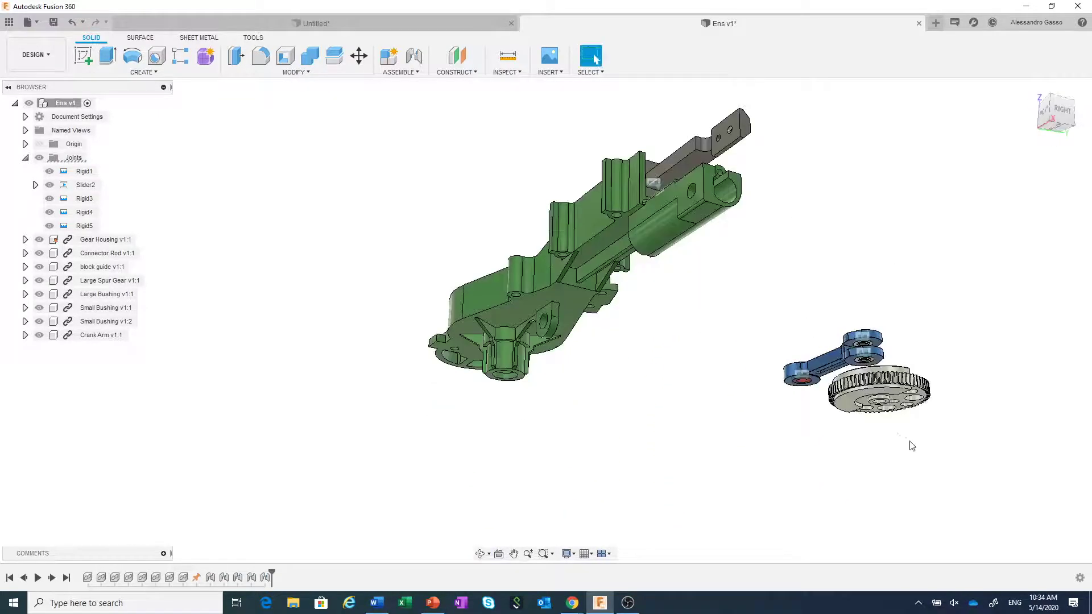
scroll(911, 445, "up", 5)
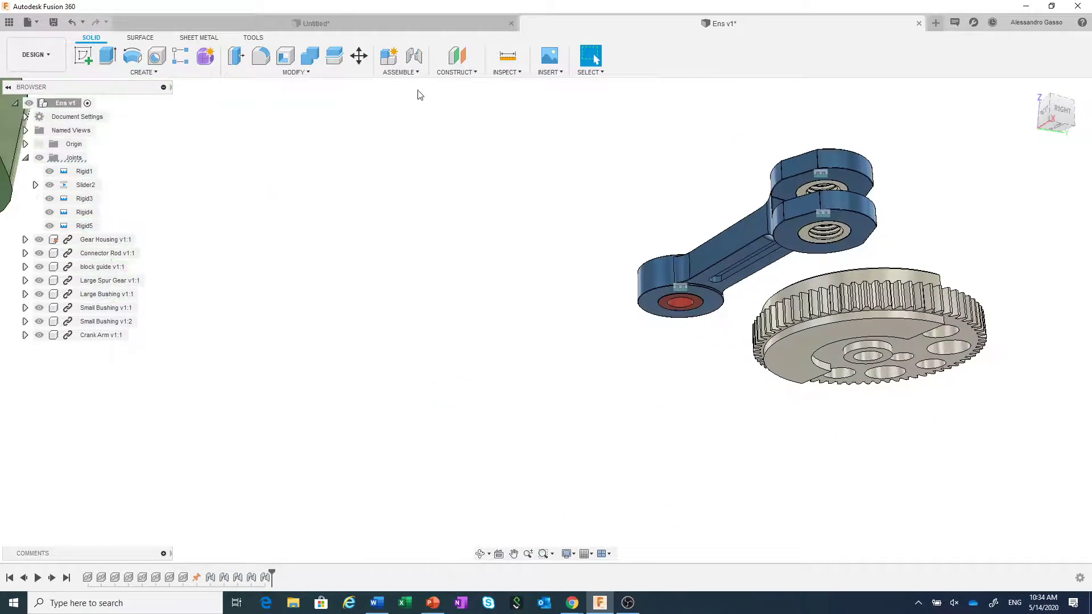
key("j")
scroll(883, 443, "up", 2)
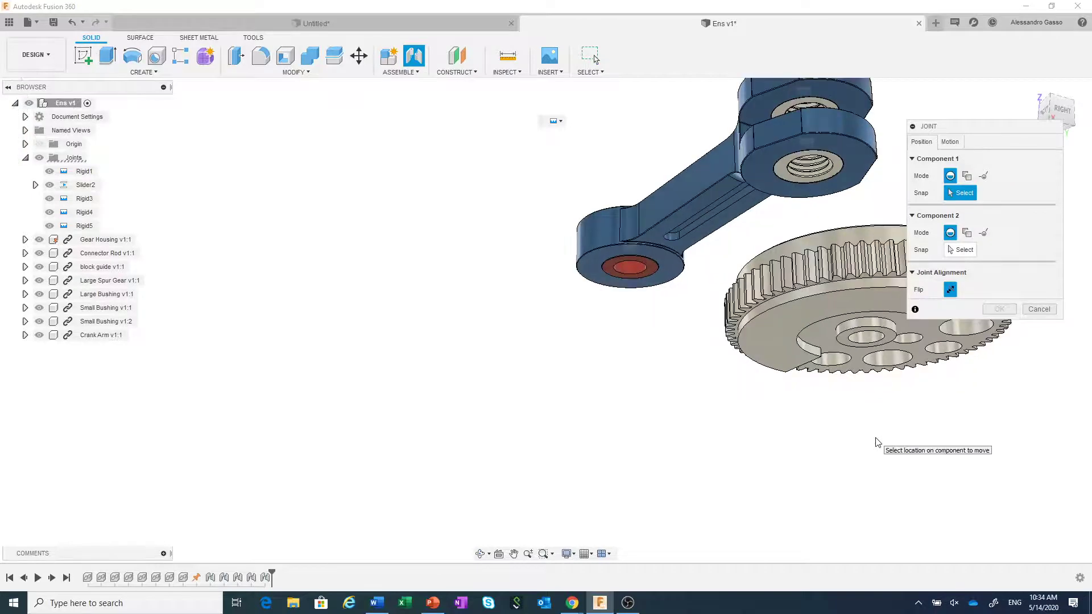
left_click(869, 367)
scroll(858, 424, "down", 5)
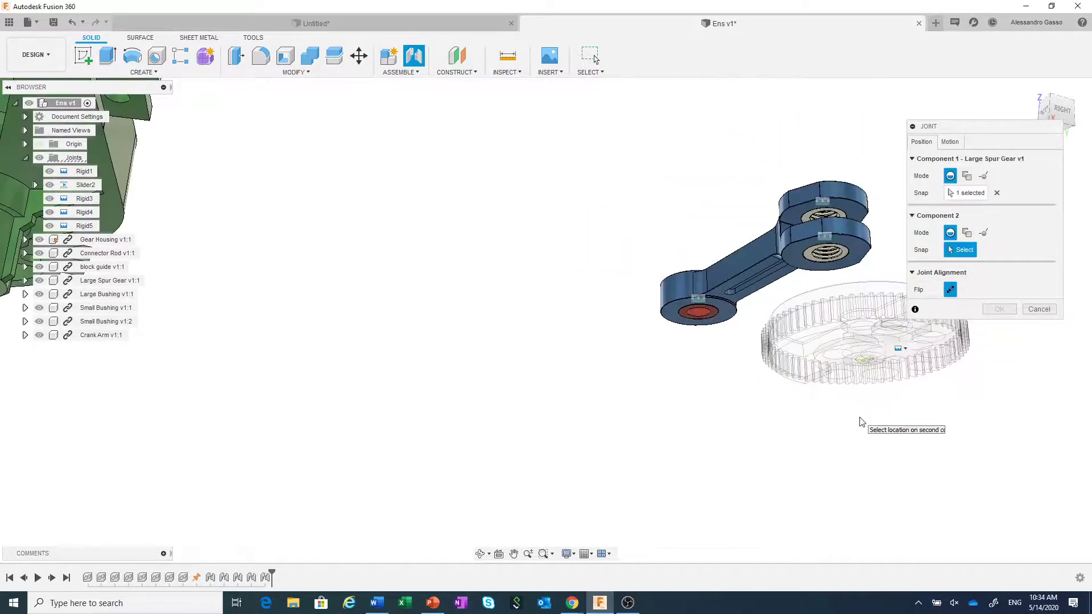
Step: Snap the large spur gear to the centre of the circular recess in the floor of the gear housing
left_click(481, 553)
left_click_drag(622, 433, 643, 477)
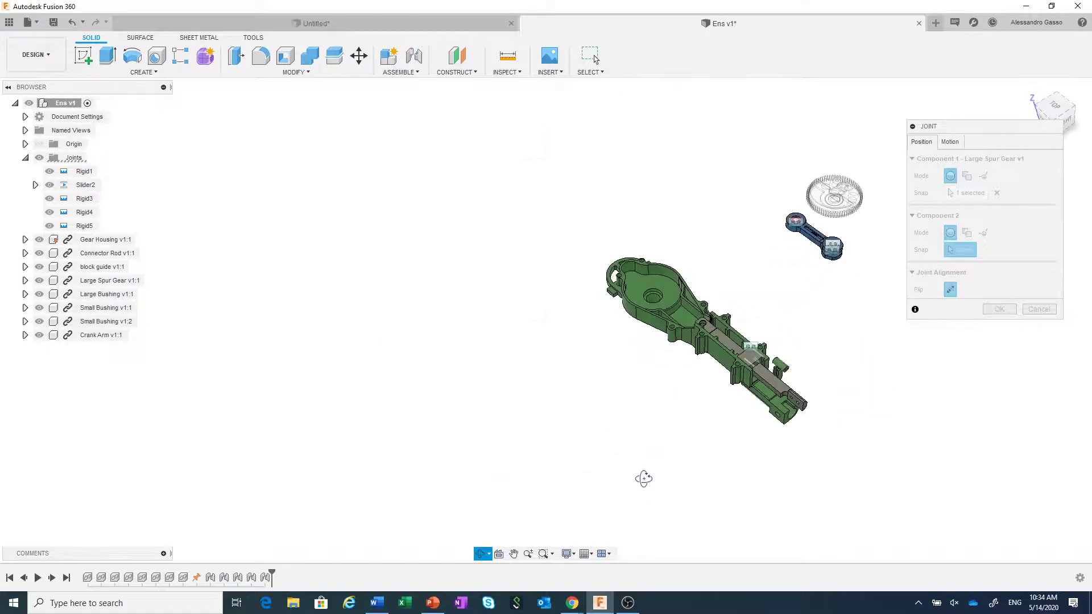
scroll(645, 298, "up", 6)
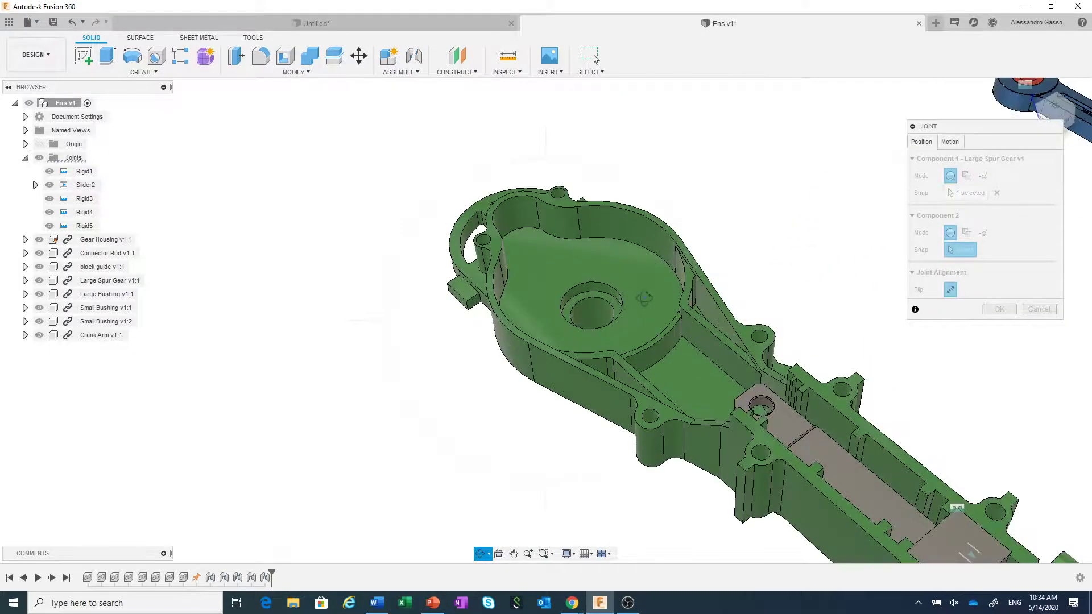
right_click(733, 222)
left_click(773, 223)
left_click(620, 288)
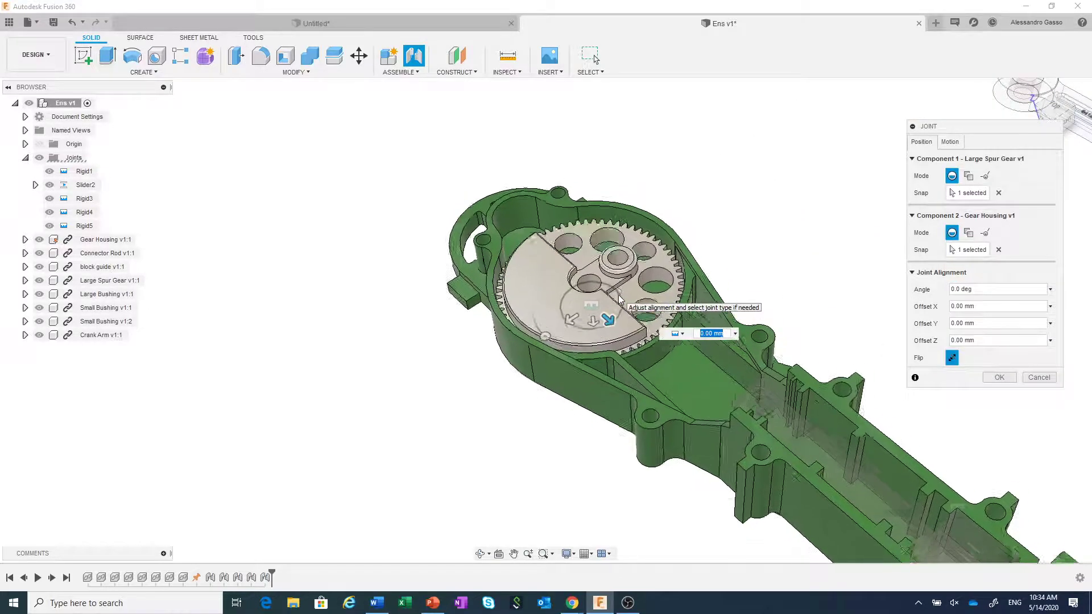
Step: Make the gear-to-housing joint revolute about the Z axis with a Z offset of -1 mm, and finish it
left_click(954, 143)
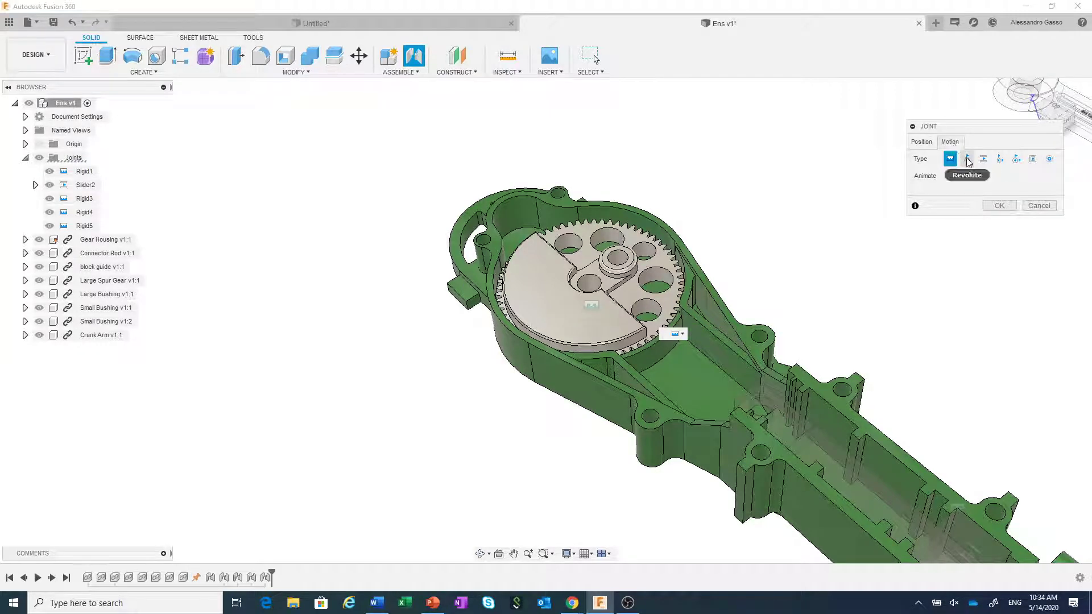
left_click(967, 159)
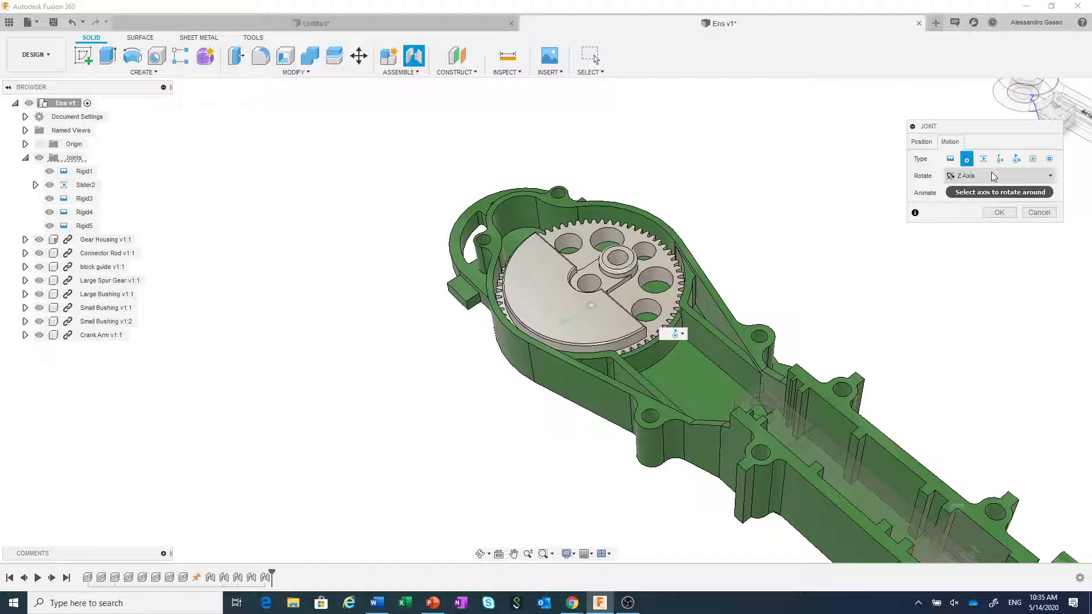
left_click(921, 142)
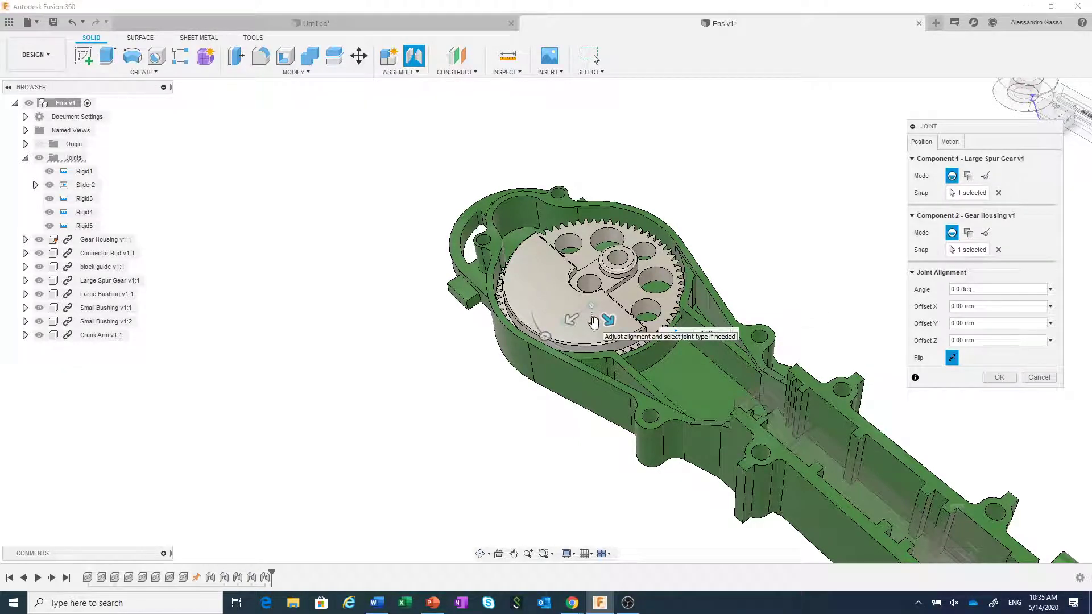
left_click_drag(594, 322, 596, 308)
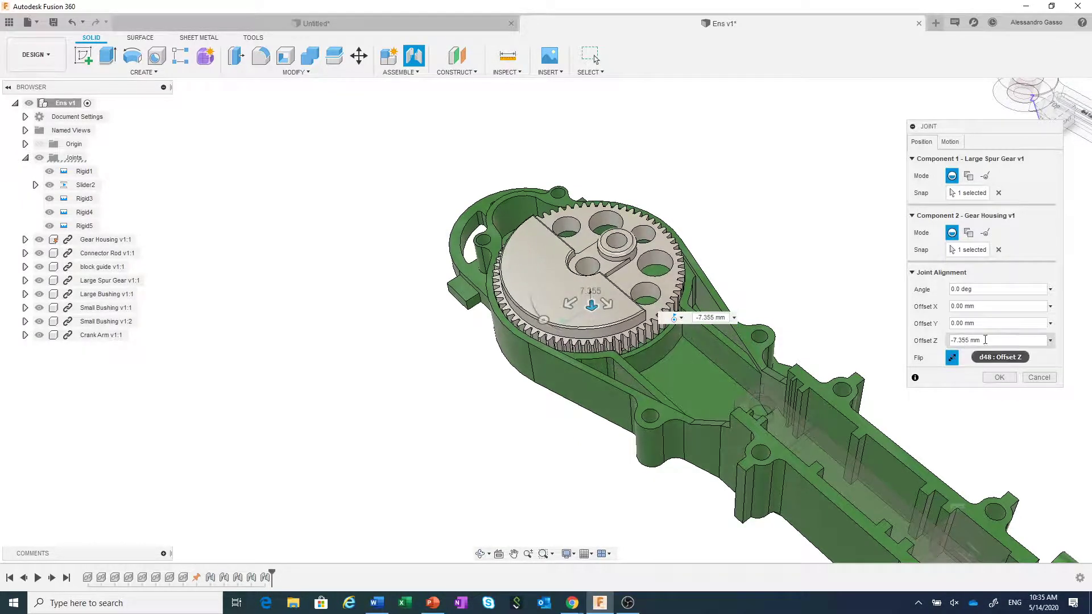
left_click_drag(970, 340, 963, 340)
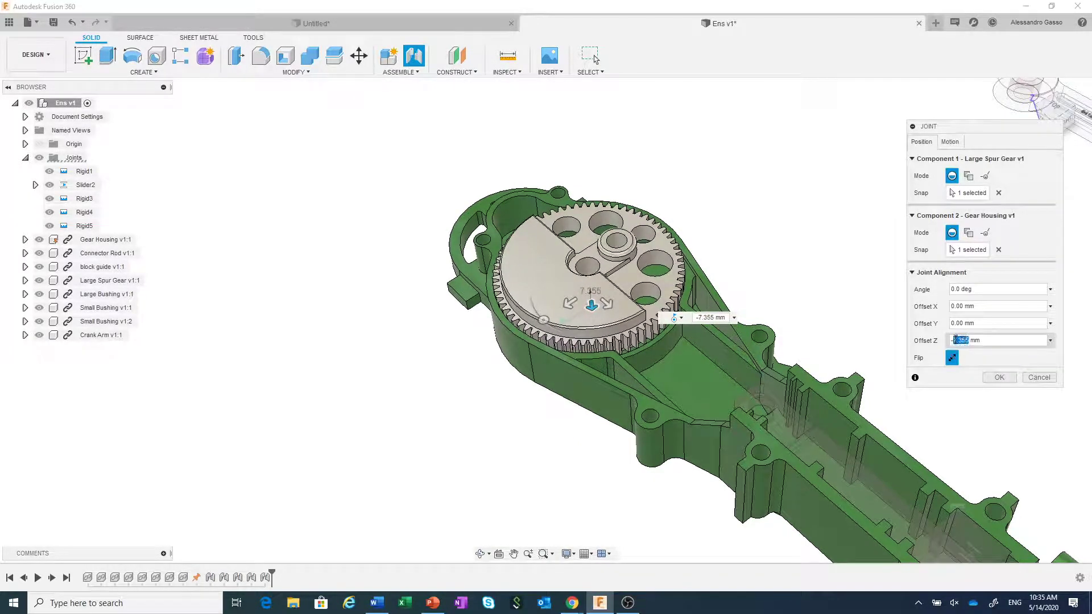
type("1")
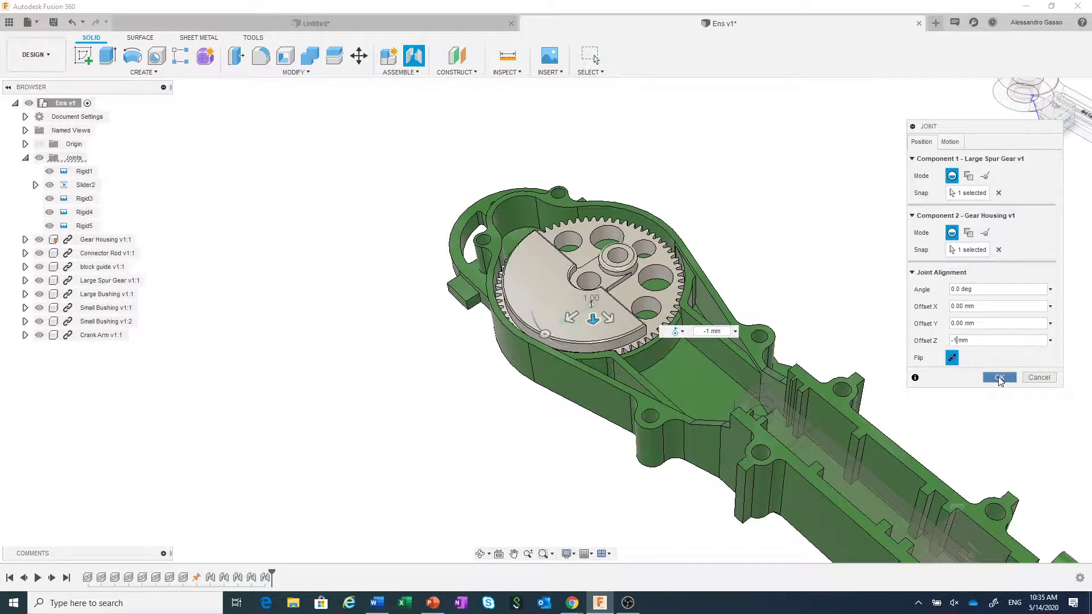
left_click(999, 378)
Step: Move the connector rod slightly along its slider and rotate the large spur gear slightly to test their joints
scroll(774, 327, "down", 3)
middle_click_drag(892, 249, 700, 280)
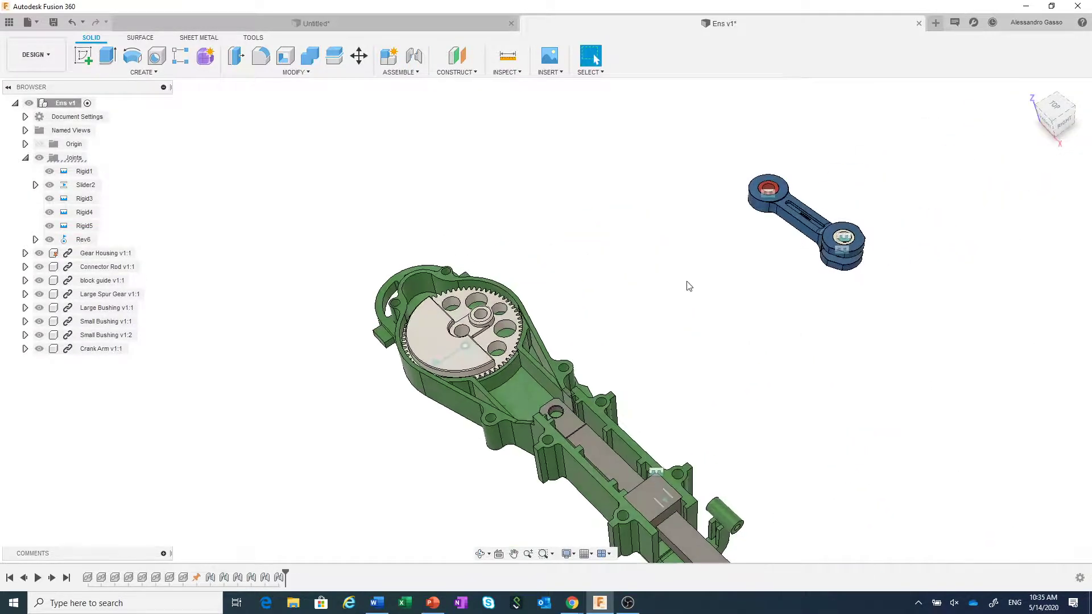
scroll(714, 345, "down", 2)
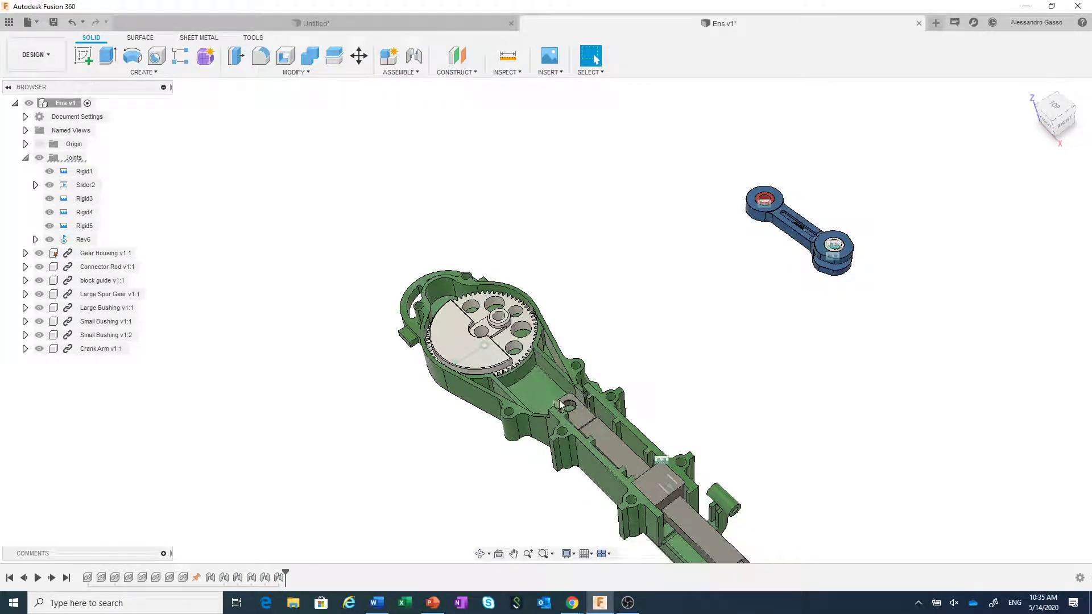
scroll(609, 440, "down", 2)
scroll(612, 438, "down", 2)
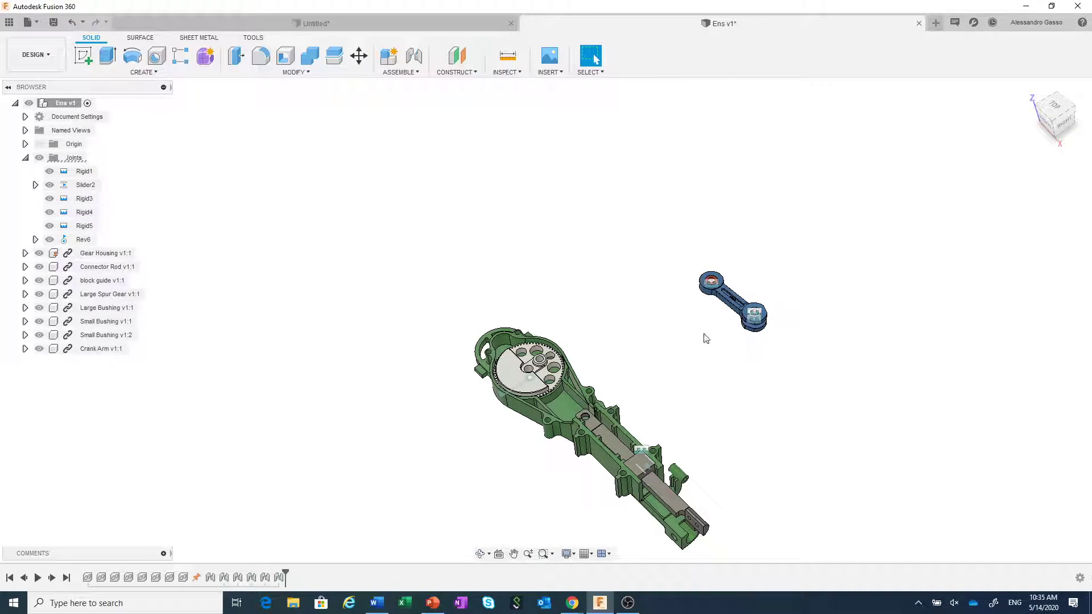
left_click_drag(595, 435, 663, 498)
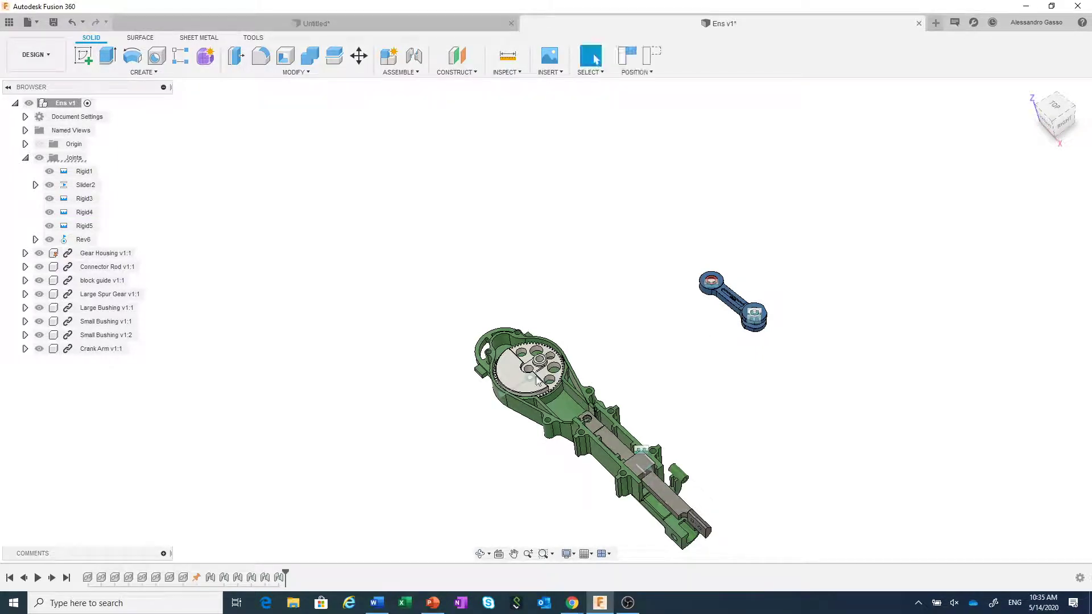
left_click_drag(537, 382, 546, 390)
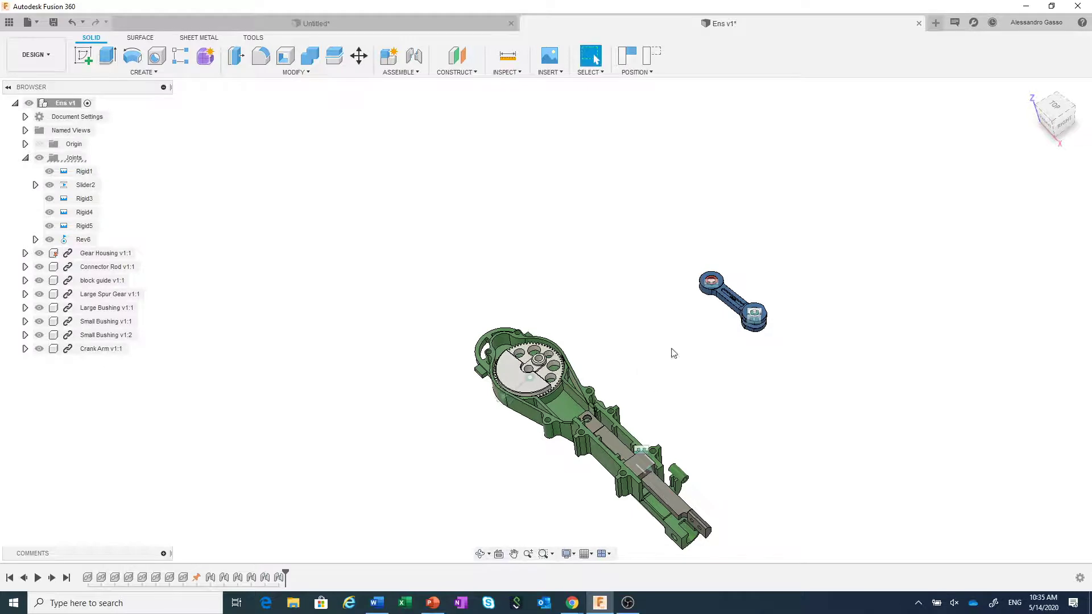
Step: Revert the connector rod and large spur gear to their positions before the test movement
left_click(652, 55)
scroll(678, 301, "up", 4)
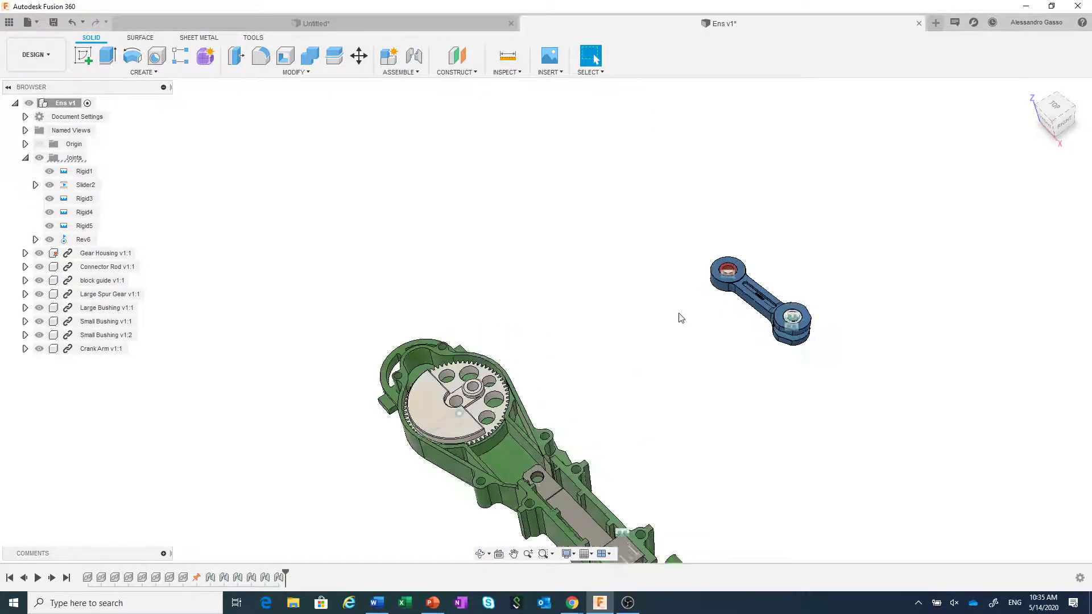
middle_click_drag(684, 411, 735, 312)
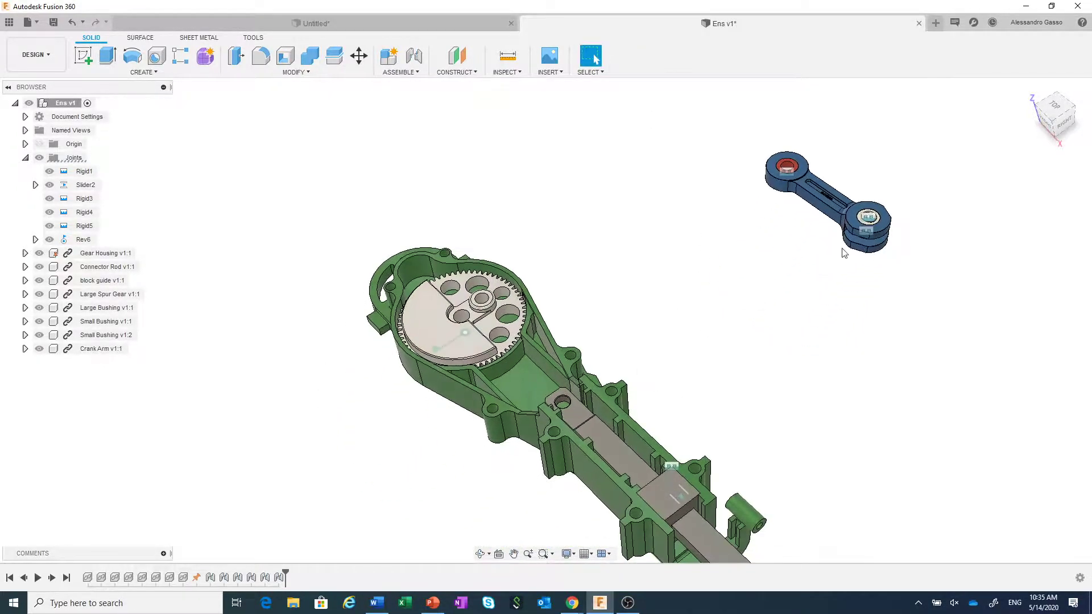
left_click(866, 233)
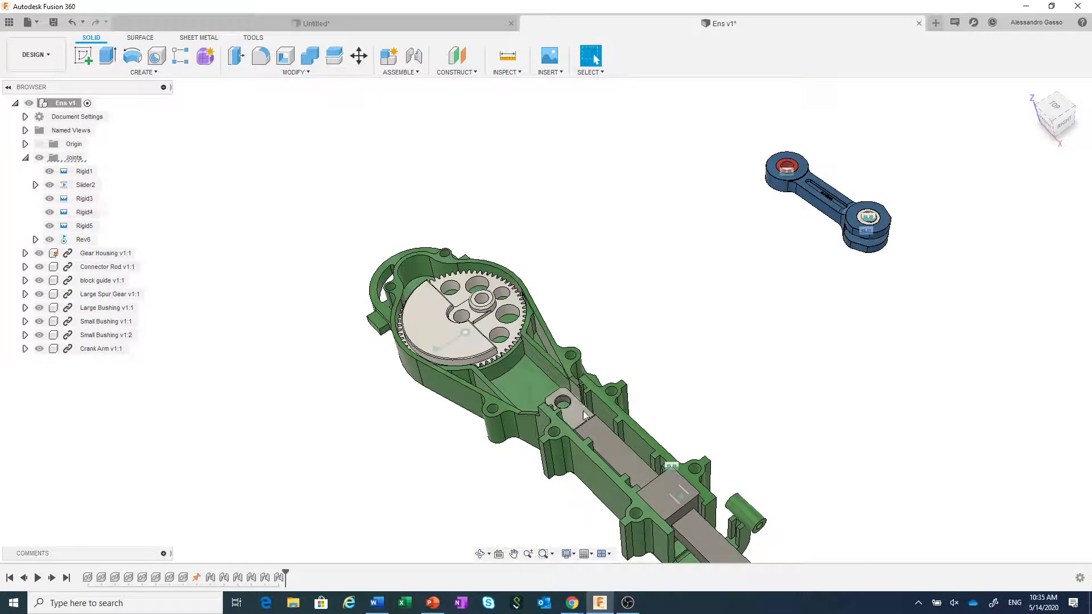
Step: Start a joint on the crank arm, using the centre of the bushing hole on the upper fork lug's inner face as the first snap
middle_click_drag(824, 325, 773, 298)
scroll(714, 351, "up", 3)
middle_click_drag(711, 356, 626, 439)
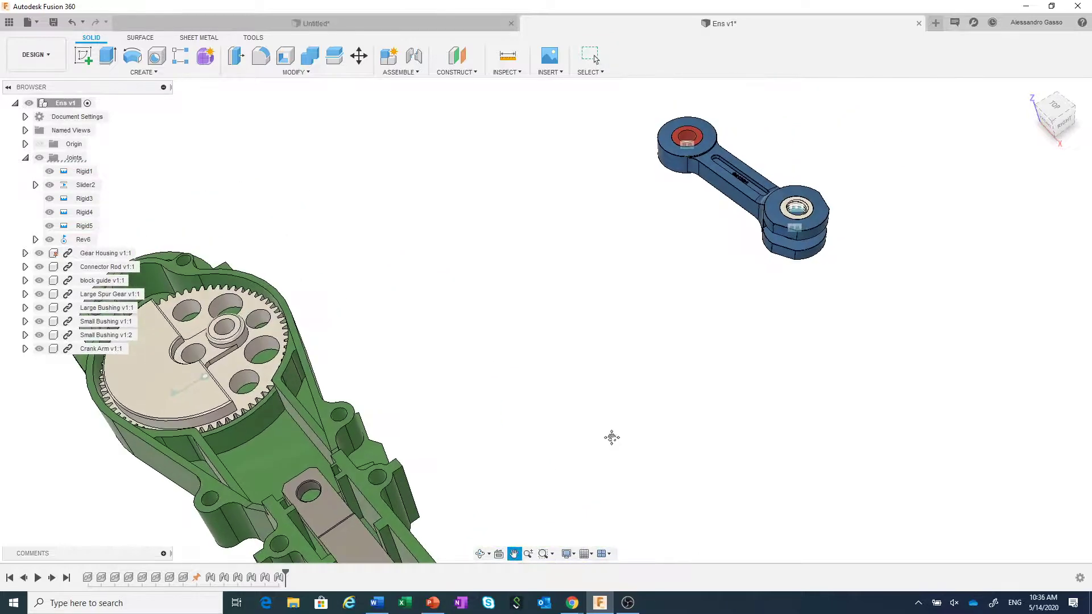
middle_click_drag(737, 385, 724, 327, "shift")
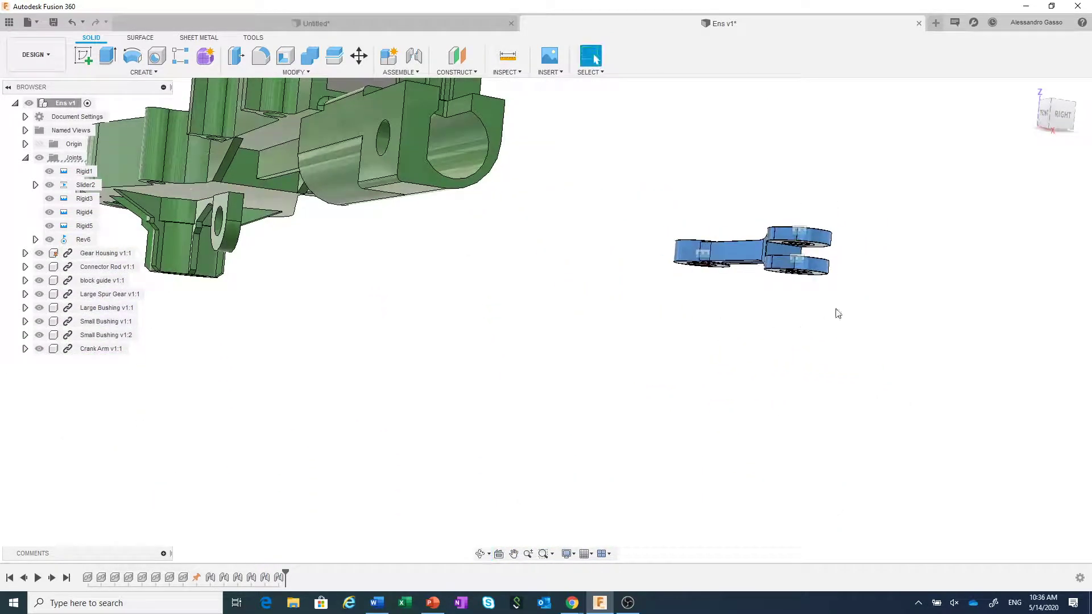
scroll(796, 278, "up", 6)
scroll(813, 252, "up", 4)
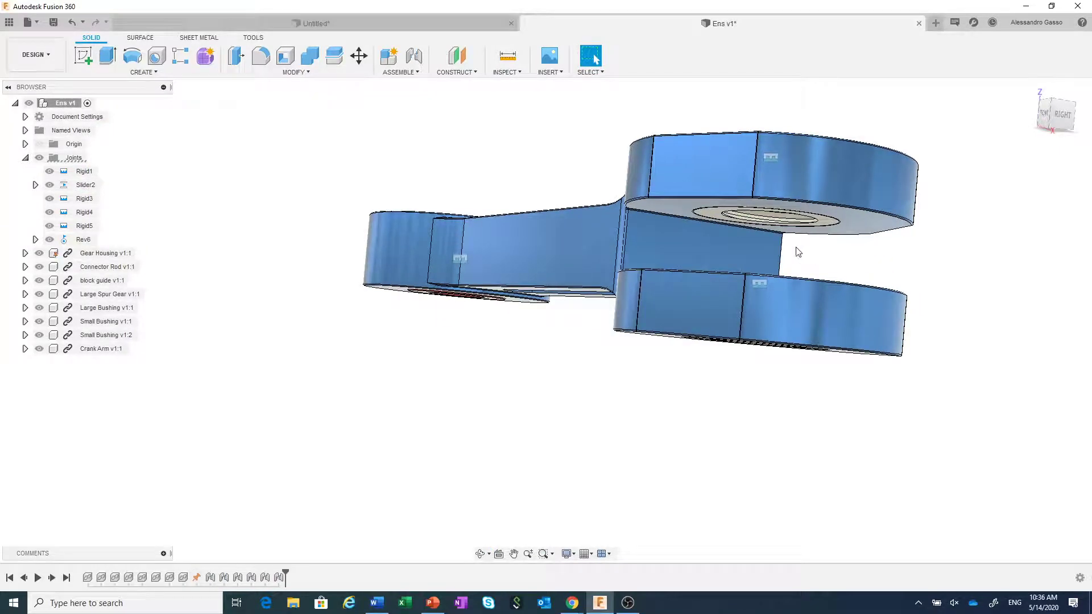
left_click(414, 56)
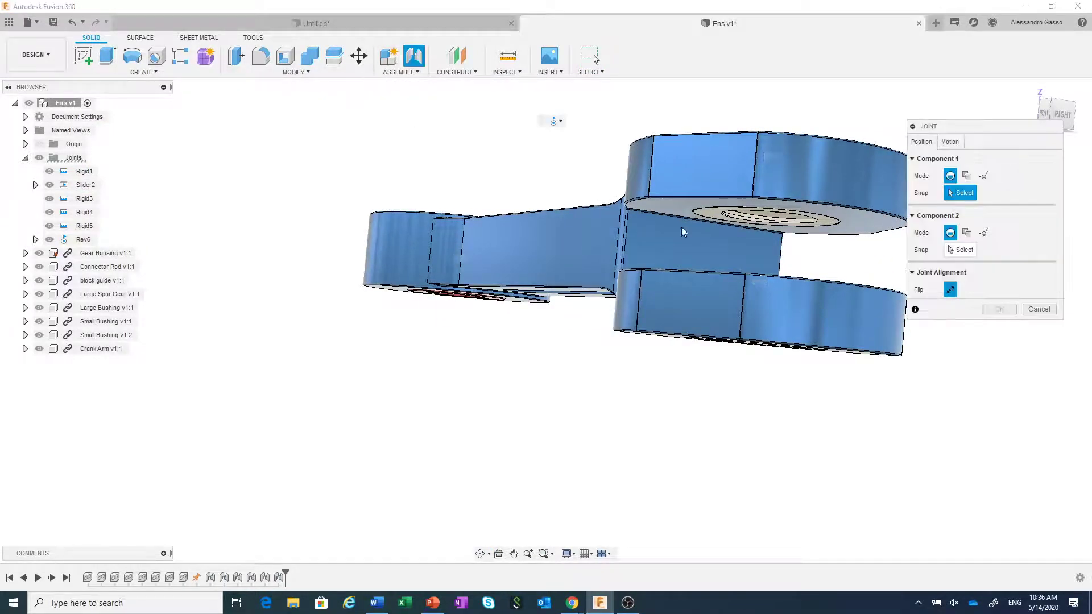
scroll(834, 246, "up", 3)
scroll(835, 246, "up", 5)
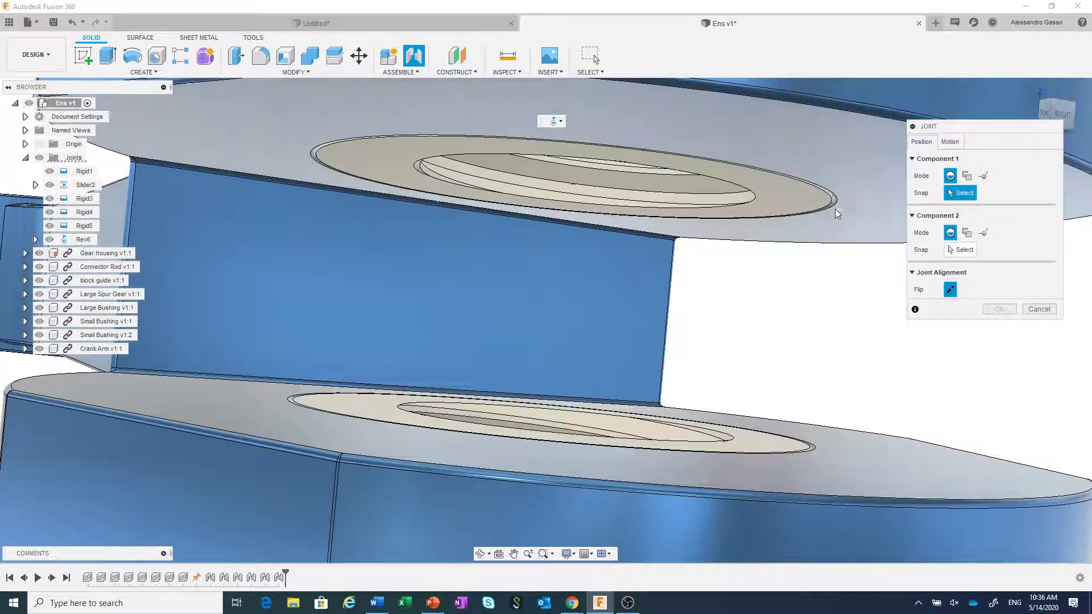
left_click(832, 211)
Step: Snap the crank arm to the centre of the connector rod's end hole and finish the revolute joint with zero offsets
scroll(836, 244, "down", 10)
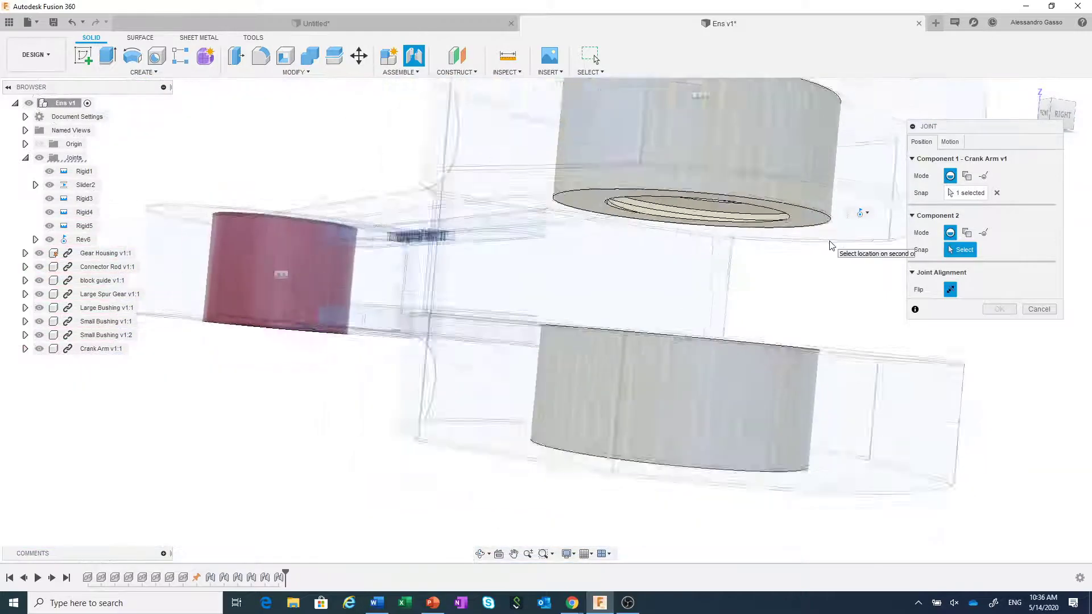
scroll(751, 245, "down", 8)
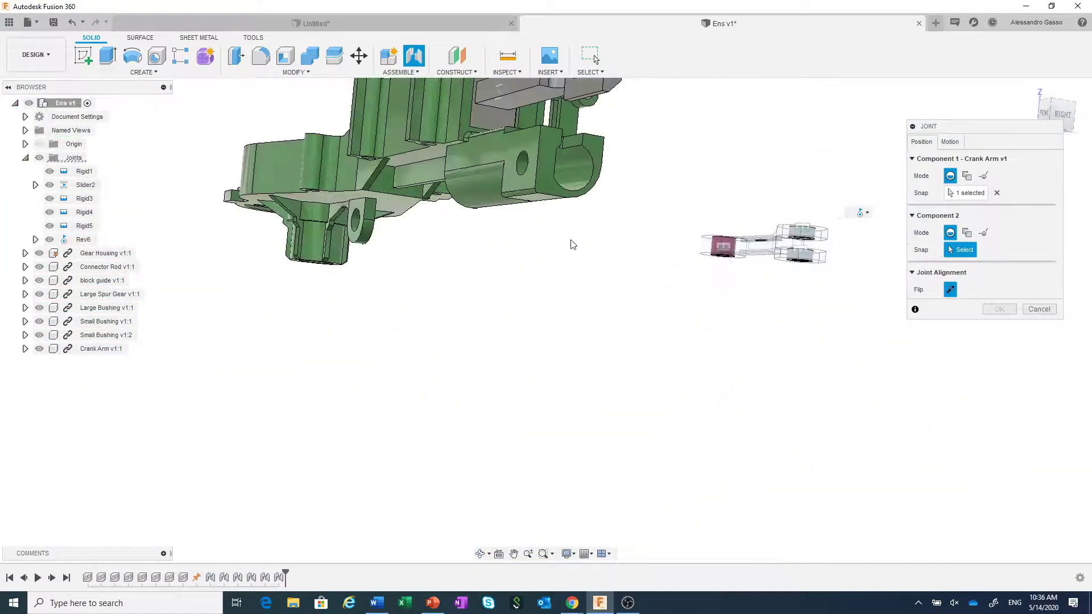
middle_click_drag(494, 284, 520, 319, "shift")
scroll(524, 322, "up", 3)
scroll(522, 323, "up", 10)
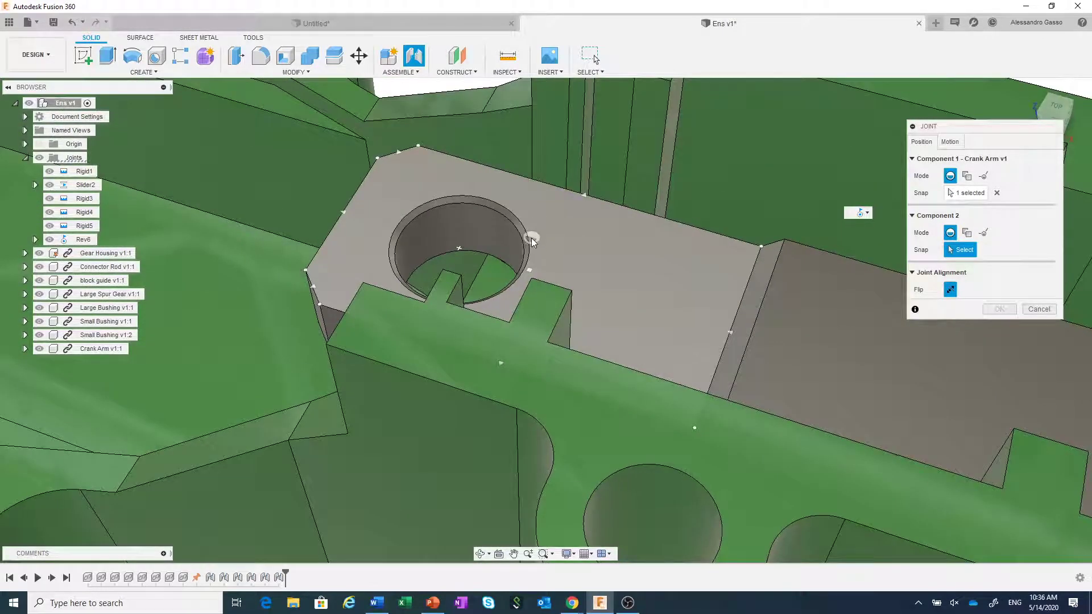
left_click(527, 258)
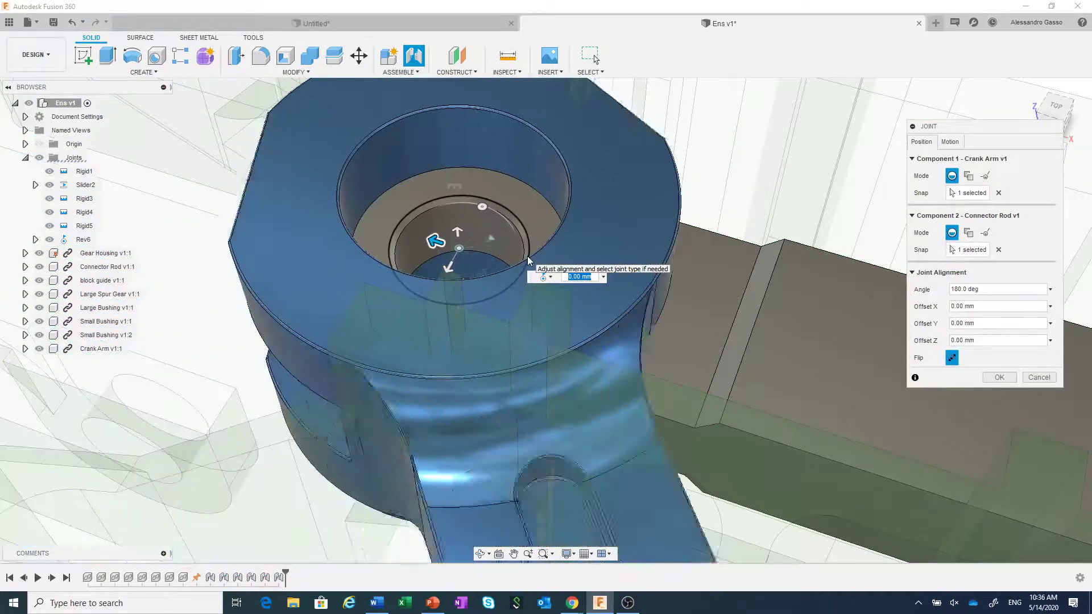
scroll(610, 253, "down", 10)
scroll(609, 257, "down", 3)
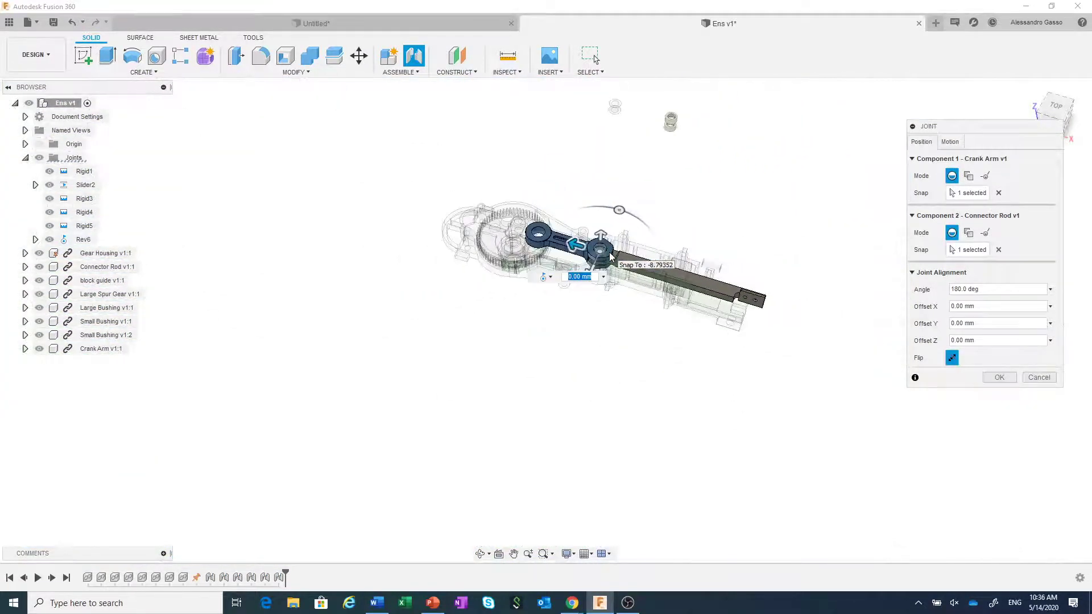
scroll(600, 323, "down", 1)
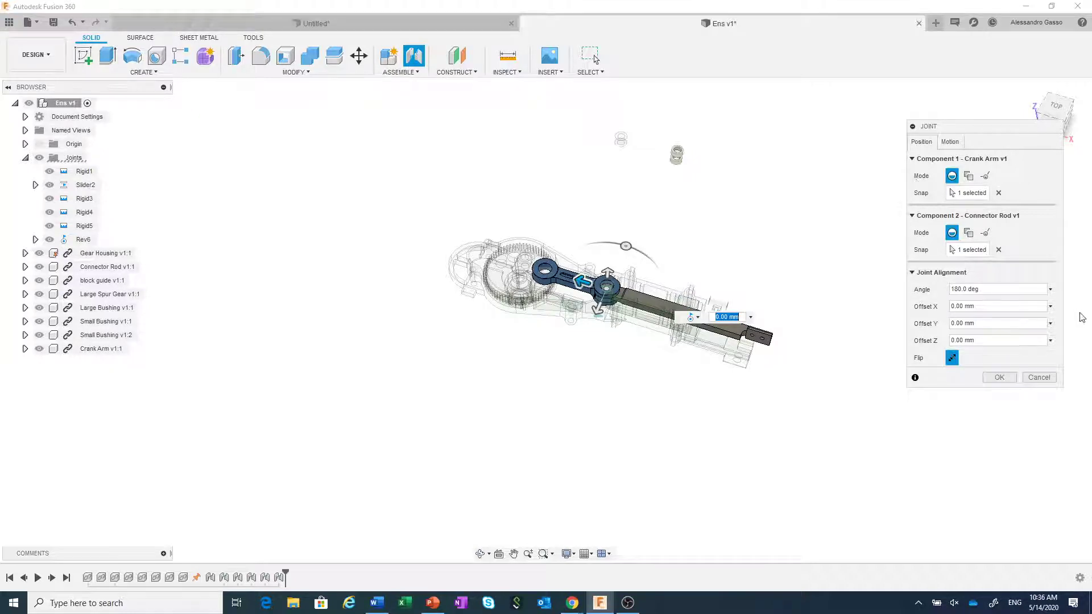
left_click(999, 378)
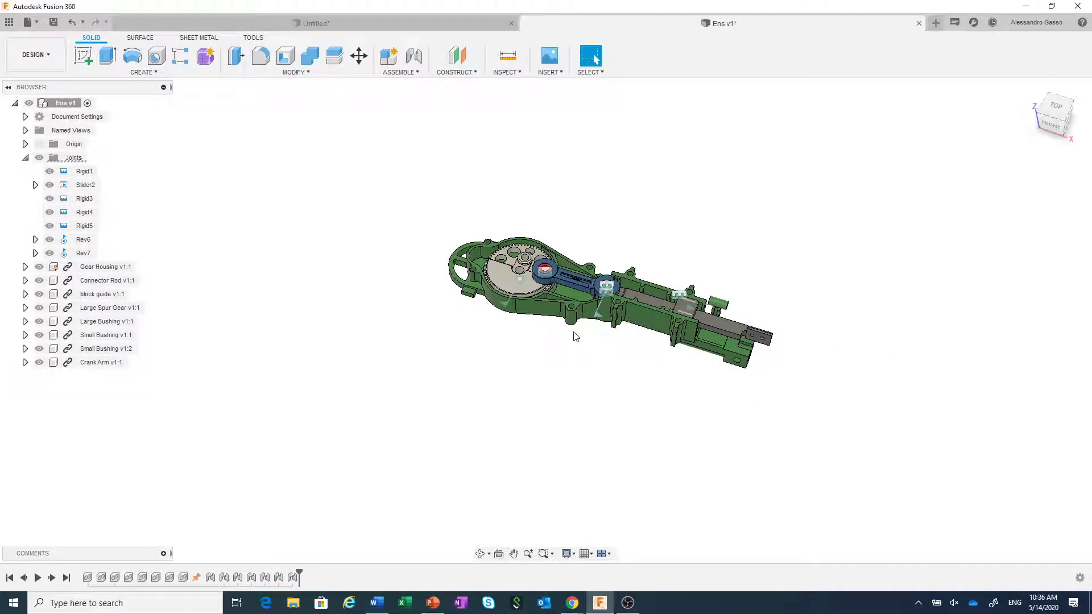
Step: Hide the gear housing and examine from the front how the crank arm's fork fits around the connector rod
left_click(39, 267)
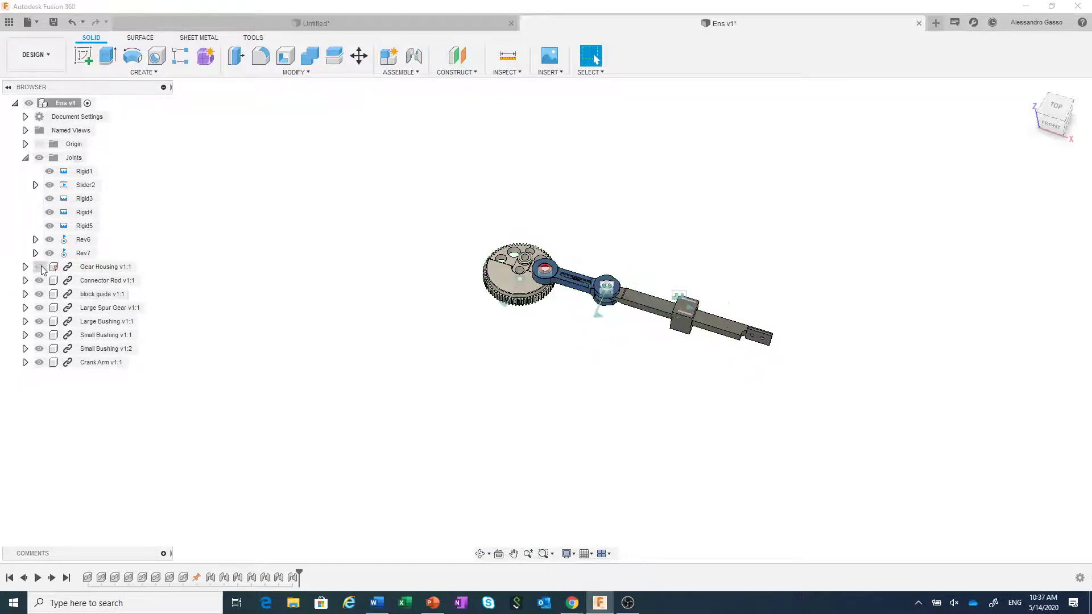
left_click(1042, 126)
scroll(617, 237, "up", 10)
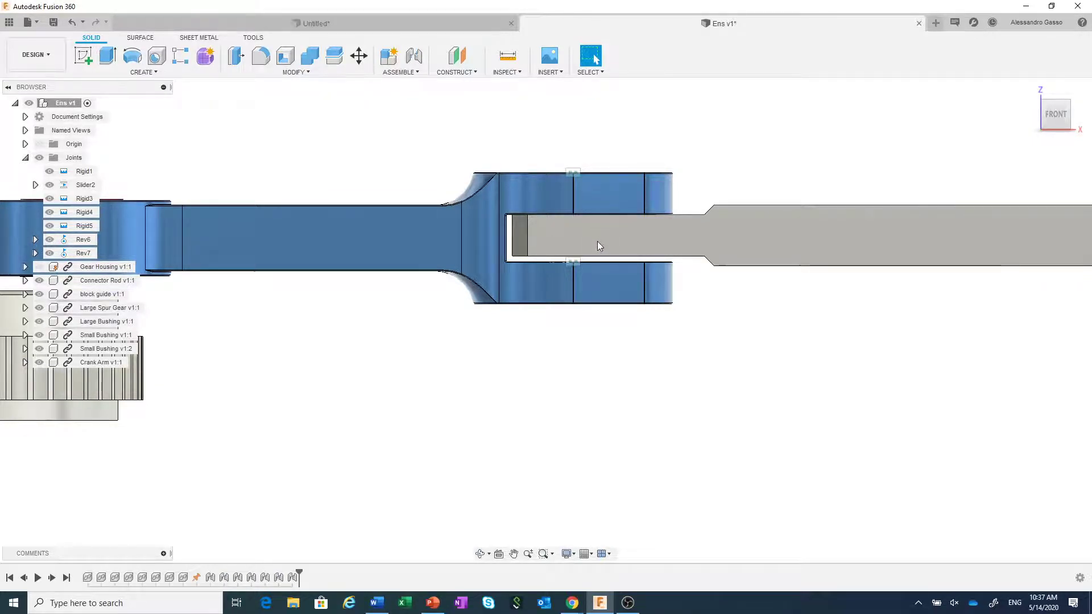
Step: Undo hiding the gear housing and the revolute joint between the crank arm and connector rod
left_click(72, 24)
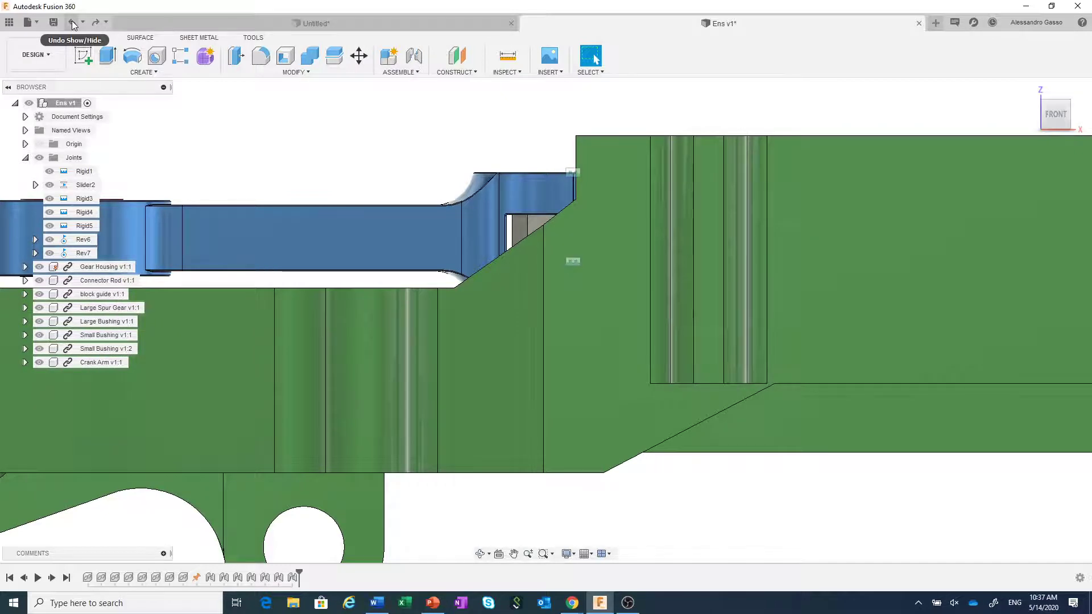
left_click(73, 24)
scroll(598, 378, "down", 3)
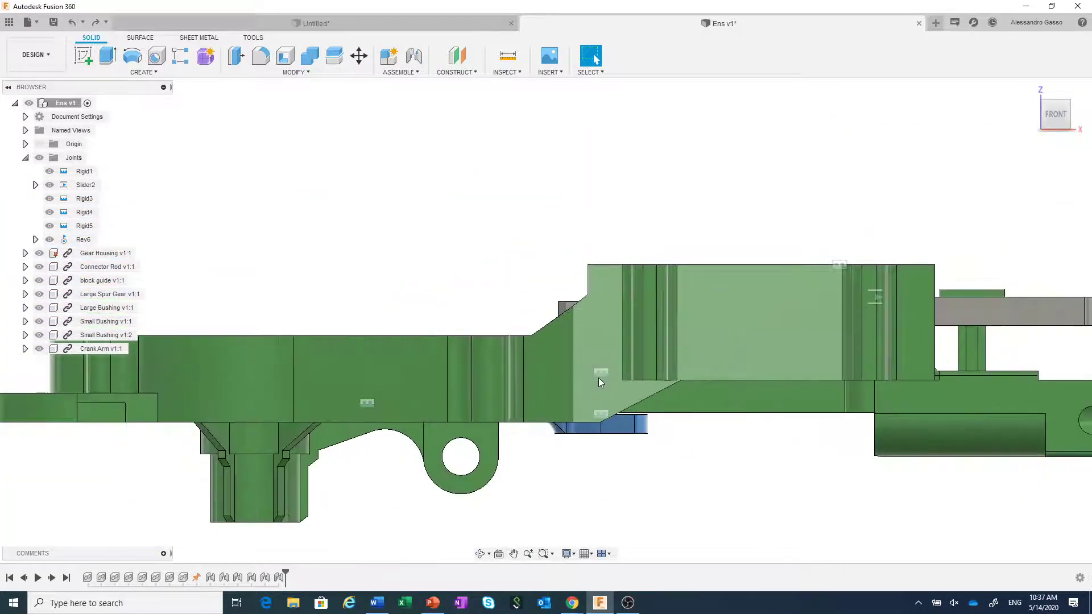
scroll(639, 370, "down", 1)
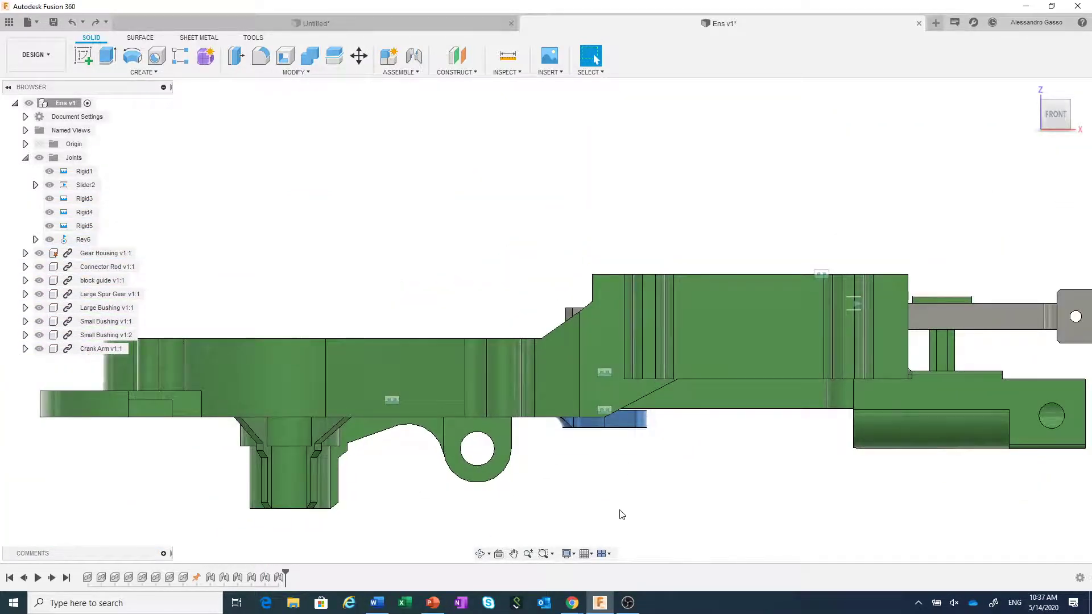
Step: Start a new joint in Between Two Faces mode, using the two facing inner faces of the crank arm's fork
middle_click_drag(630, 494, 715, 307, "shift")
scroll(715, 307, "up", 4)
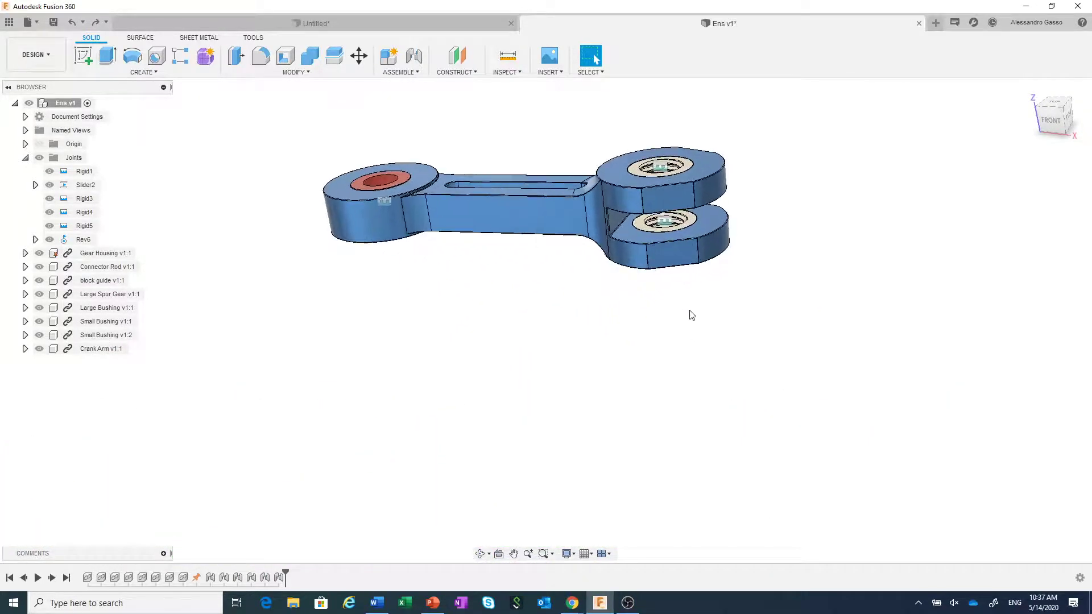
left_click(413, 55)
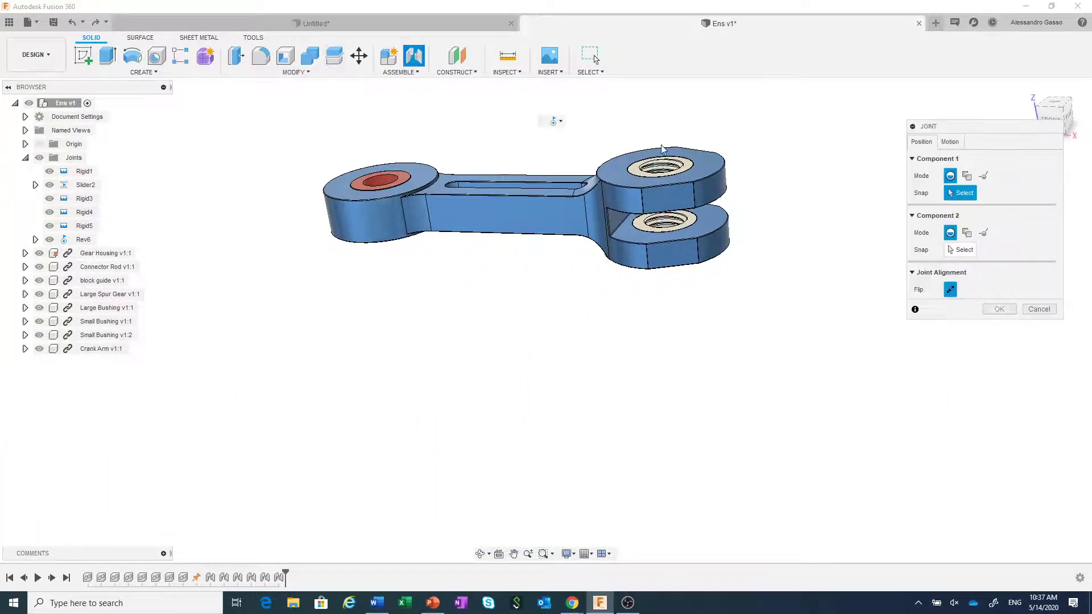
left_click(966, 176)
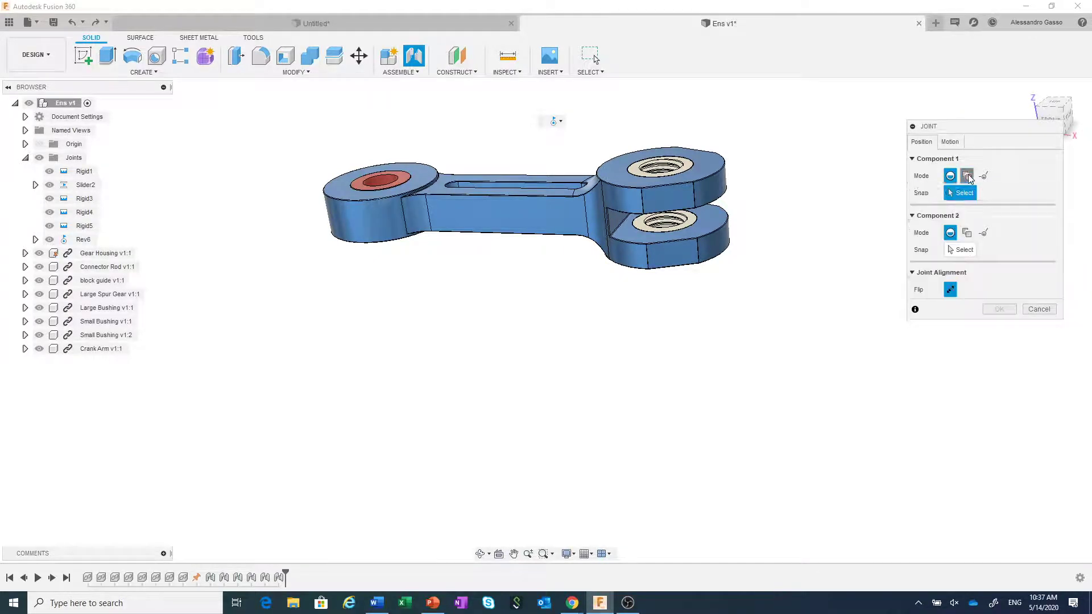
left_click(726, 212)
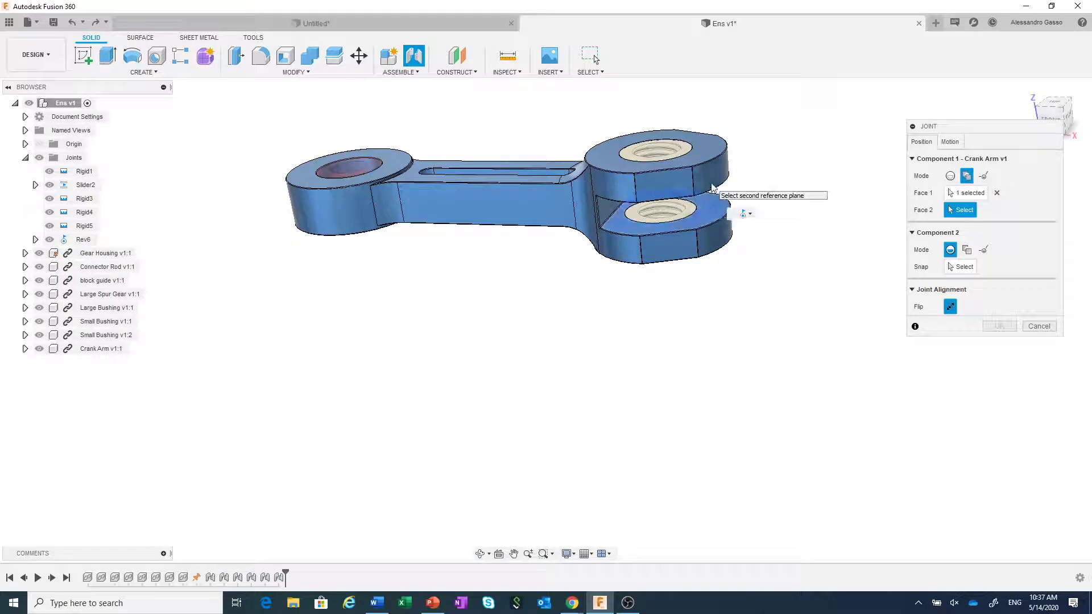
left_click(712, 188)
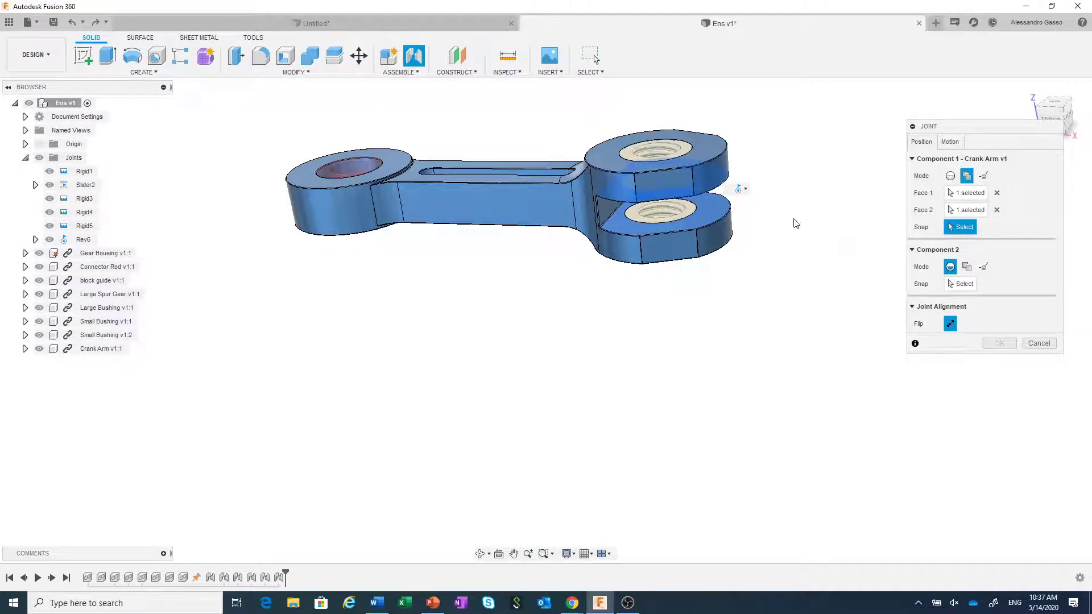
Step: Set the crank arm's joint snap to the centre of the bushing hole in the lower fork lug
scroll(683, 268, "up", 4)
scroll(682, 270, "up", 3)
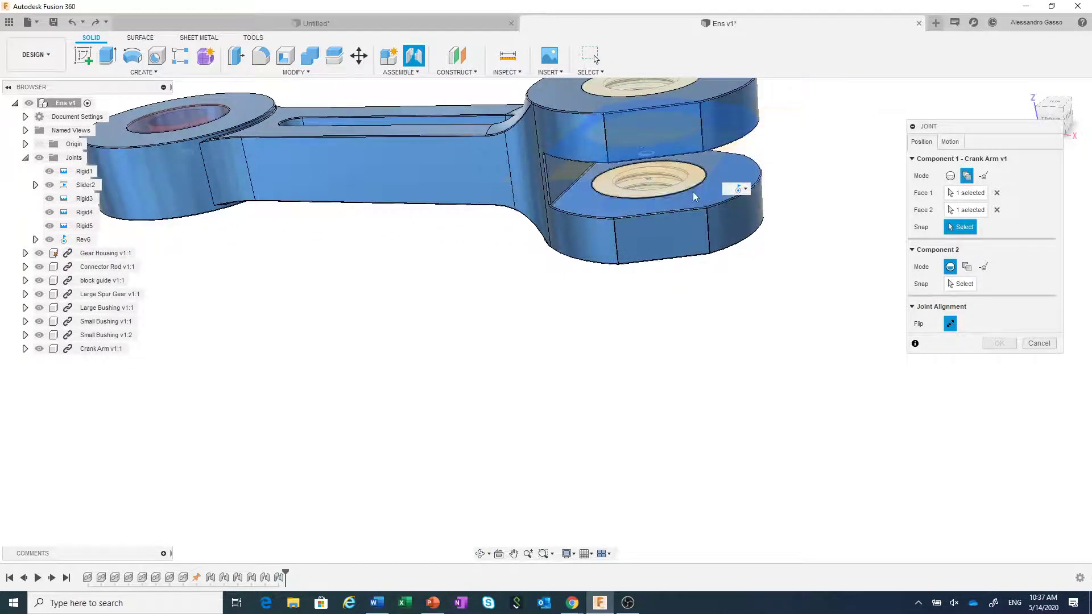
scroll(692, 193, "up", 3)
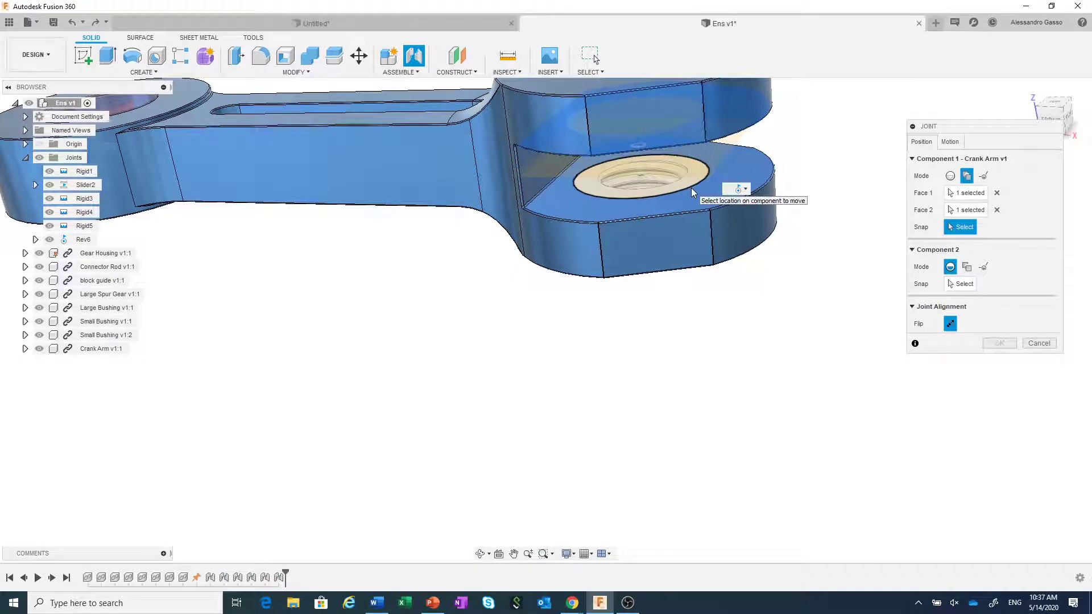
left_click(691, 188)
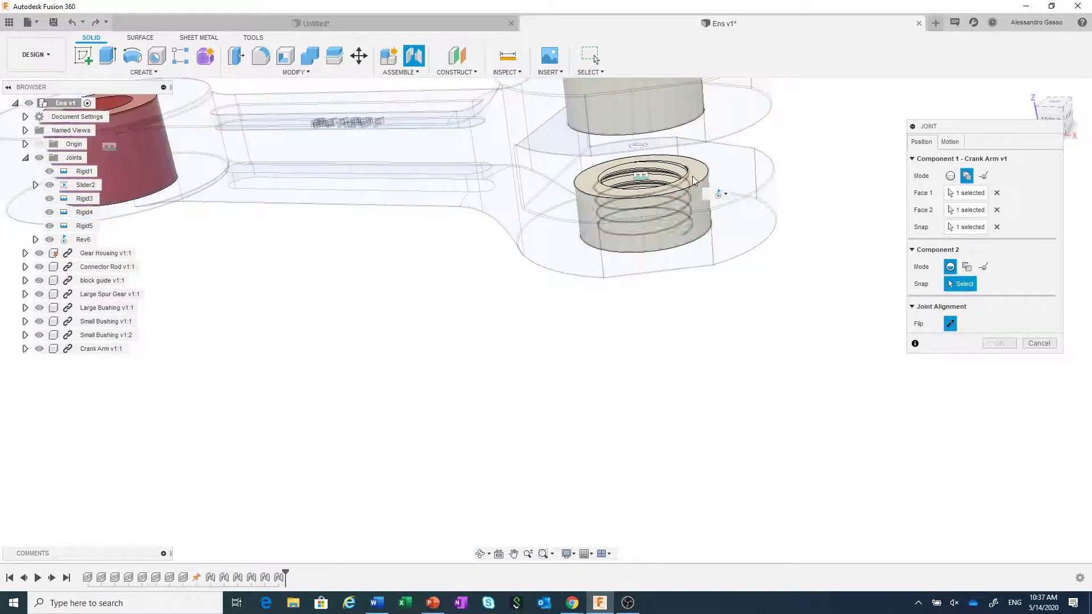
scroll(802, 292, "down", 8)
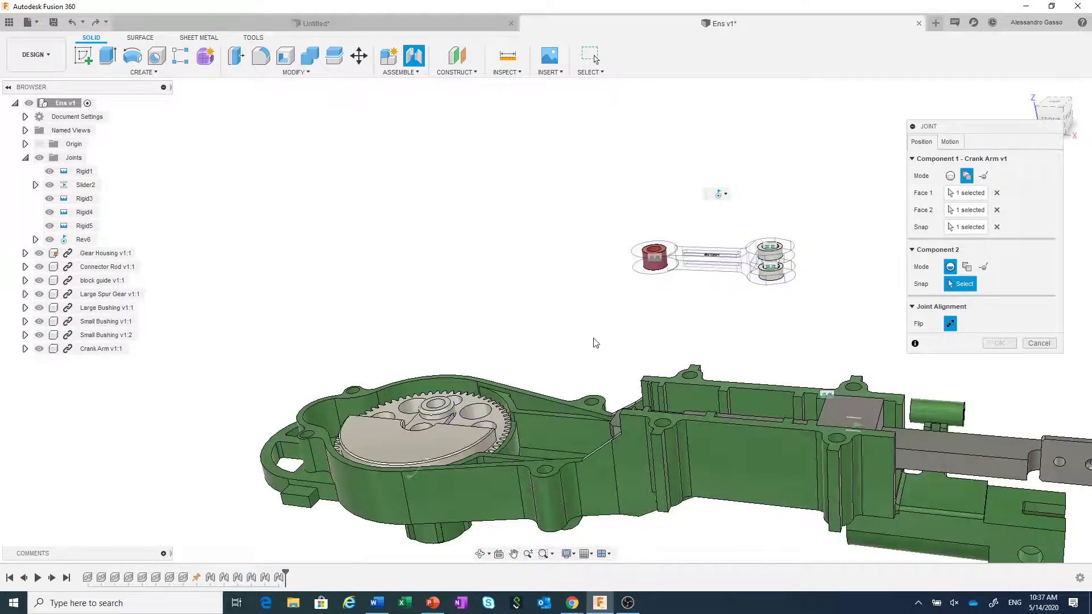
Step: Complete the revolute joint by snapping the crank arm's forked end to the hole at the end of the connector rod
middle_click_drag(637, 350, 580, 336, "shift")
scroll(708, 455, "up", 5)
scroll(581, 342, "up", 5)
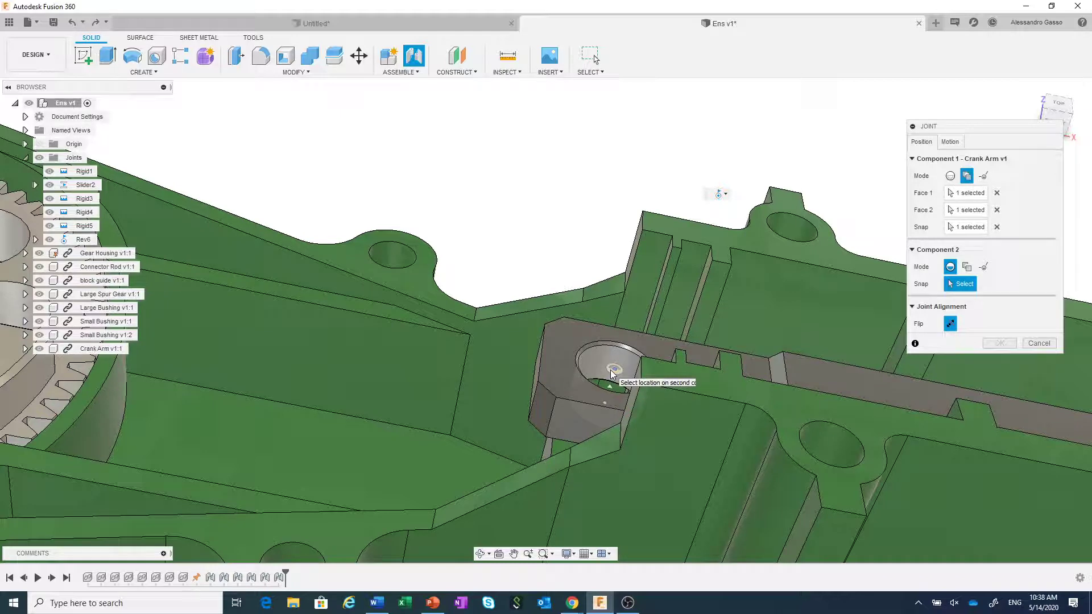
left_click(613, 387)
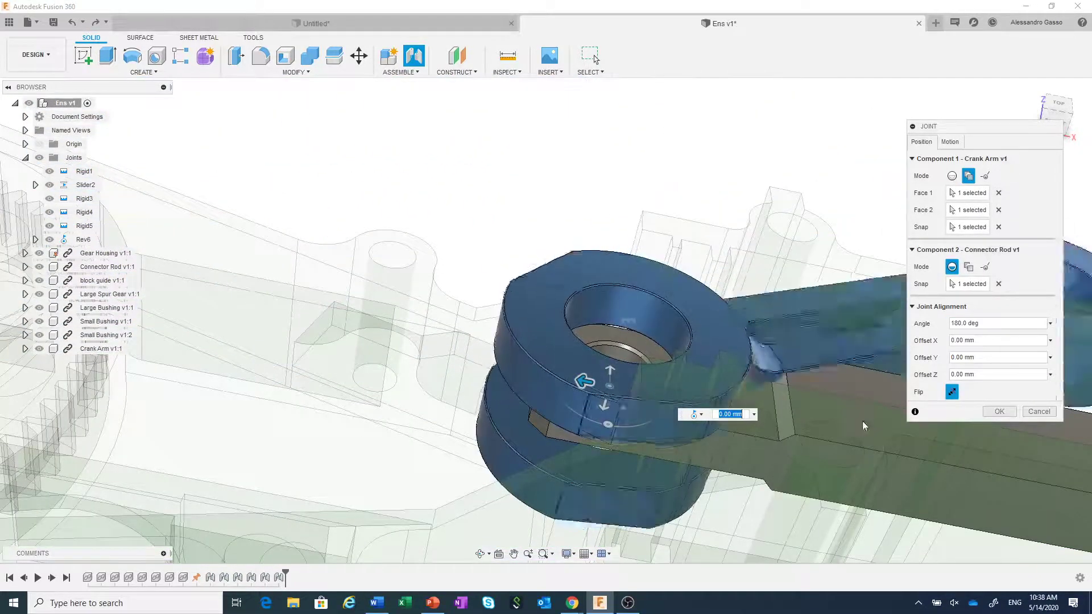
left_click(1000, 412)
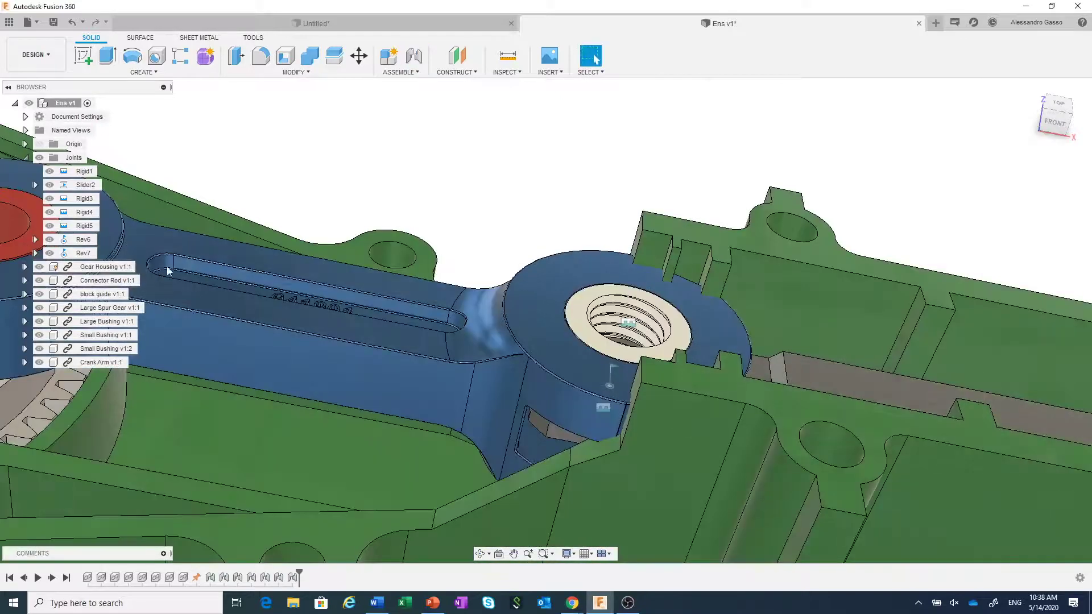
Step: Hide the Gear Housing and inspect the gap between the crank arm's large bushing and the spur gear's raised boss
left_click(40, 266)
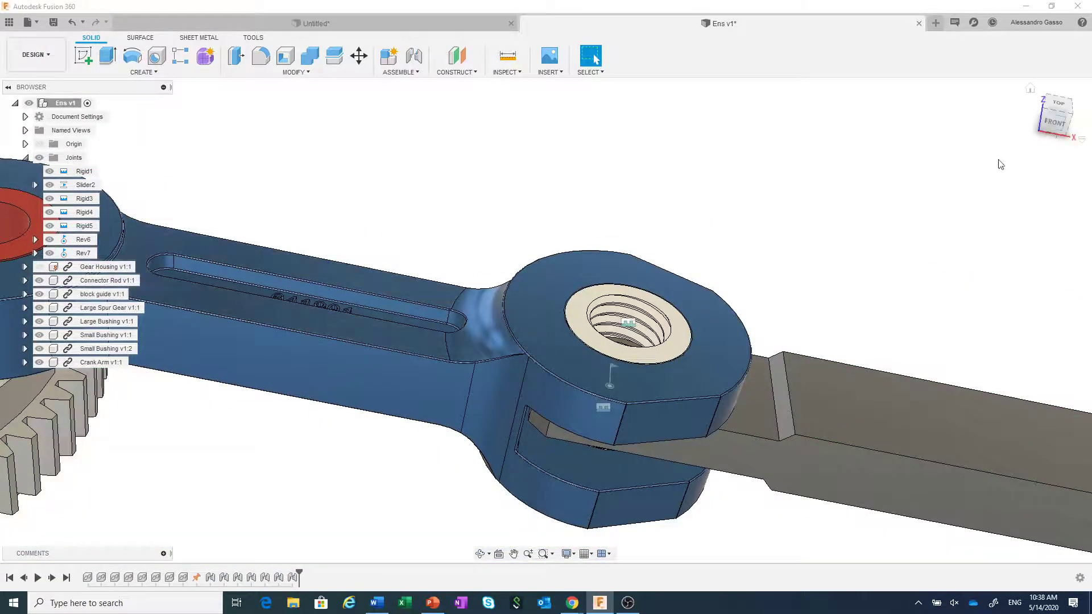
left_click(1051, 121)
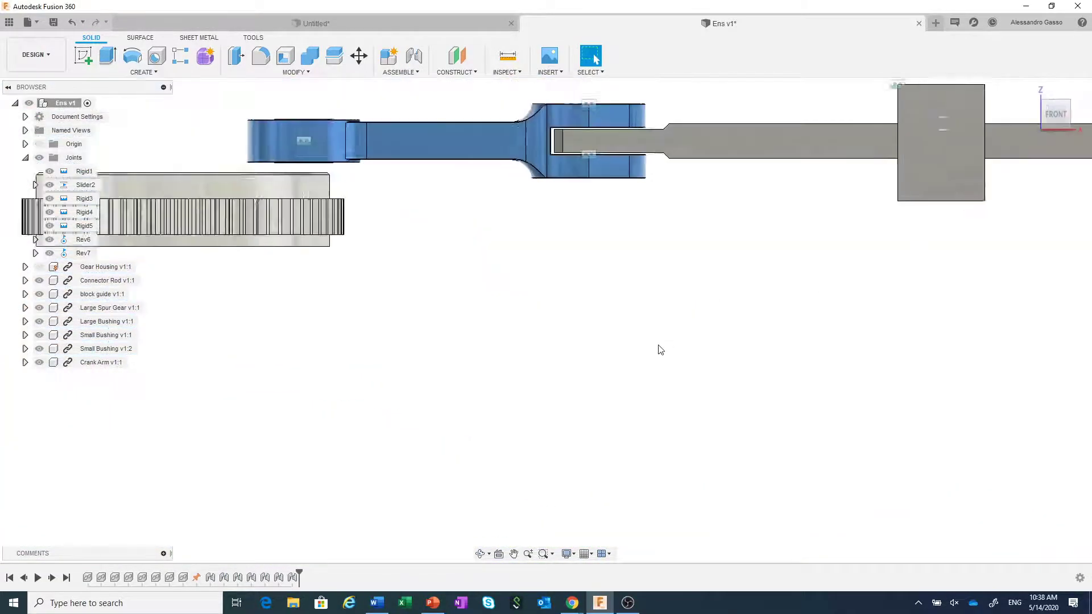
middle_click_drag(624, 282, 642, 341)
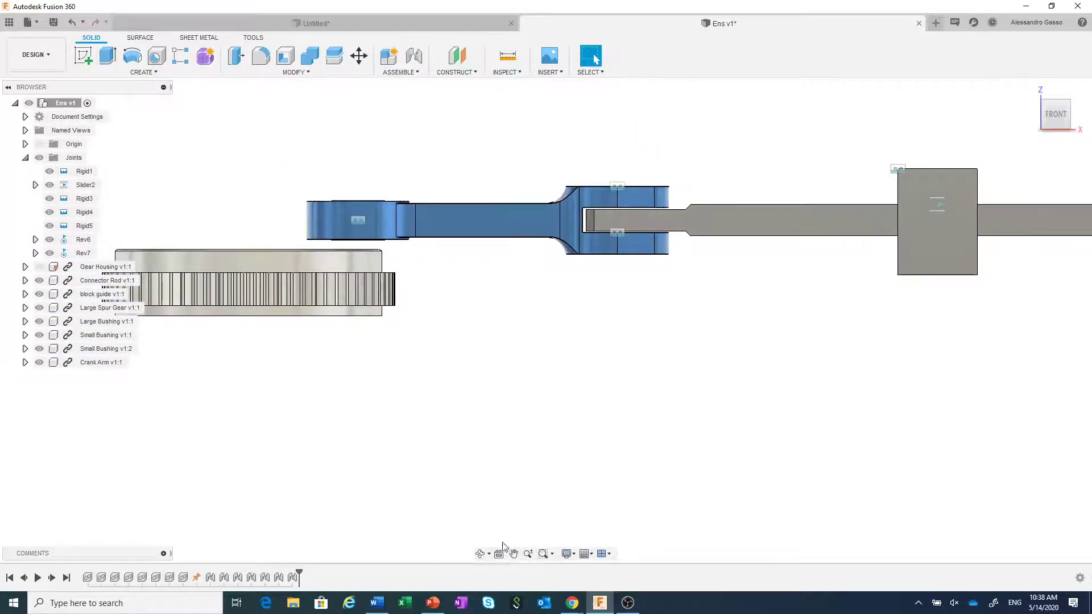
left_click(481, 555)
left_click_drag(629, 297, 745, 323)
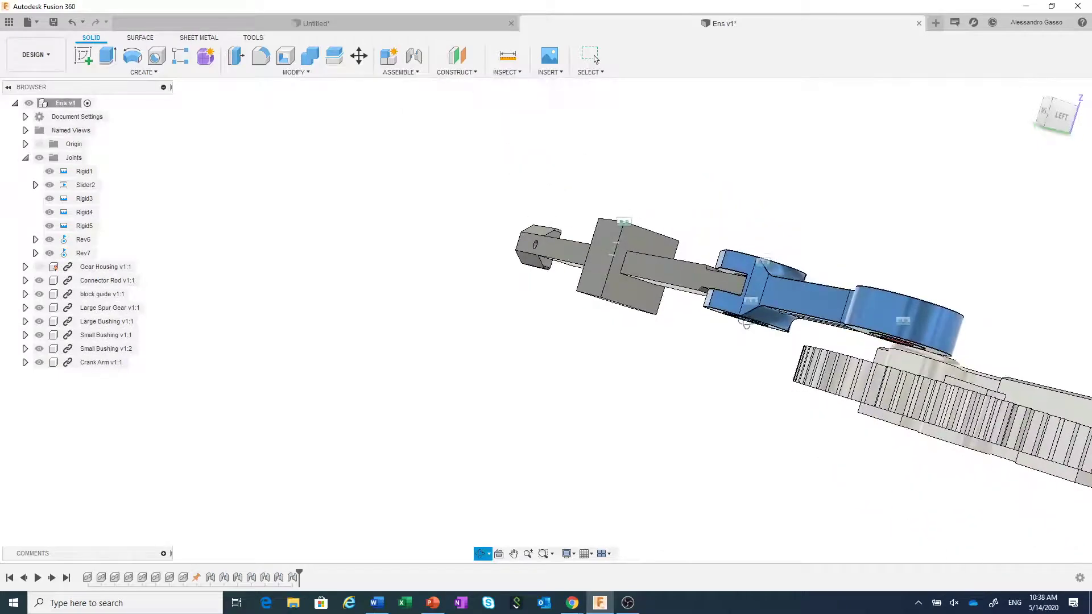
middle_click_drag(738, 349, 612, 345)
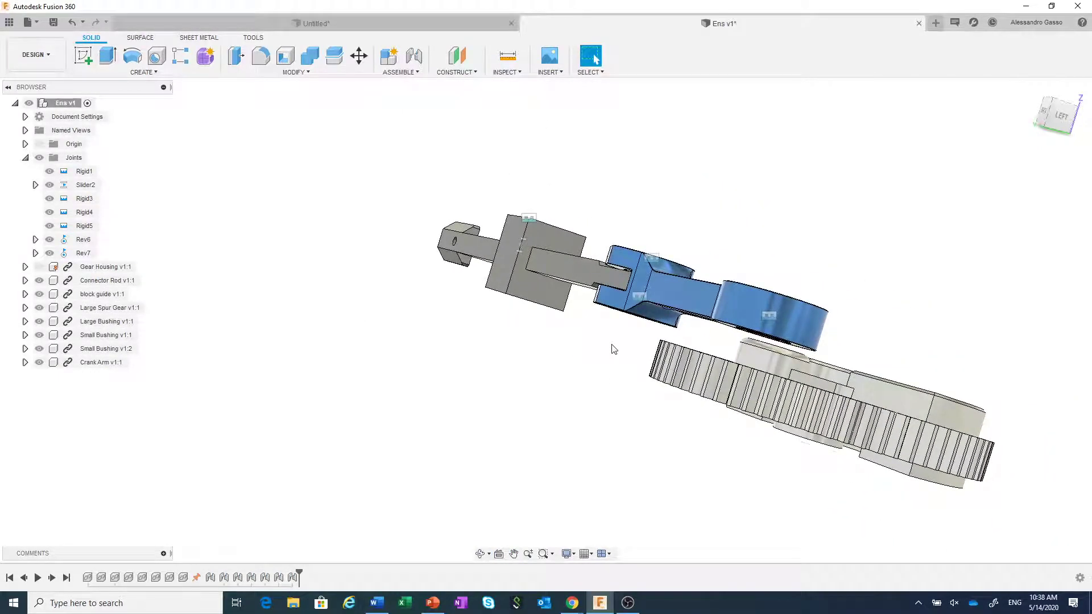
scroll(733, 344, "up", 4)
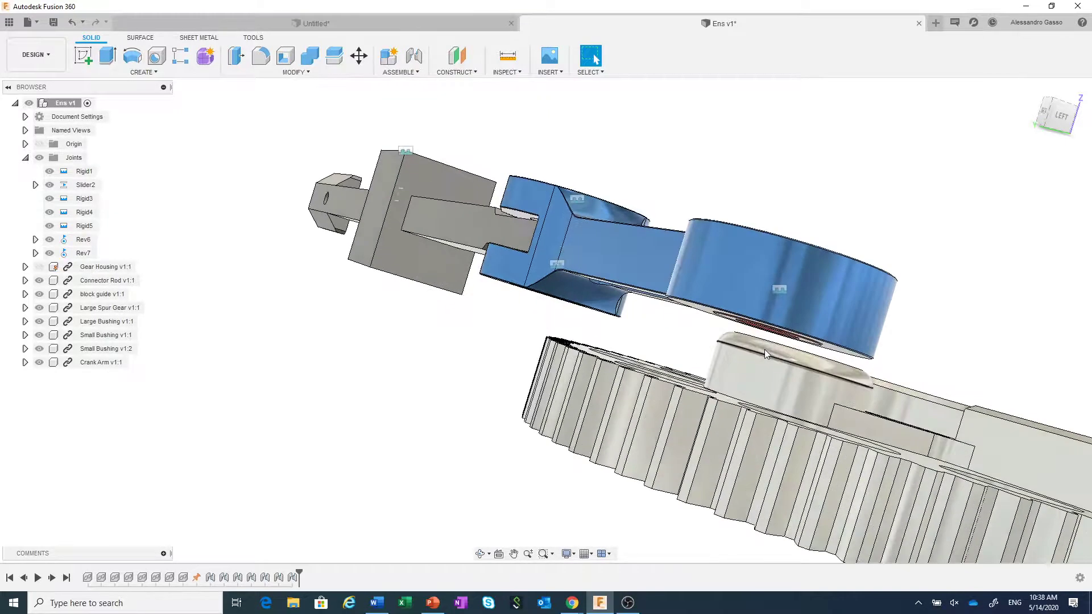
scroll(764, 349, "up", 2)
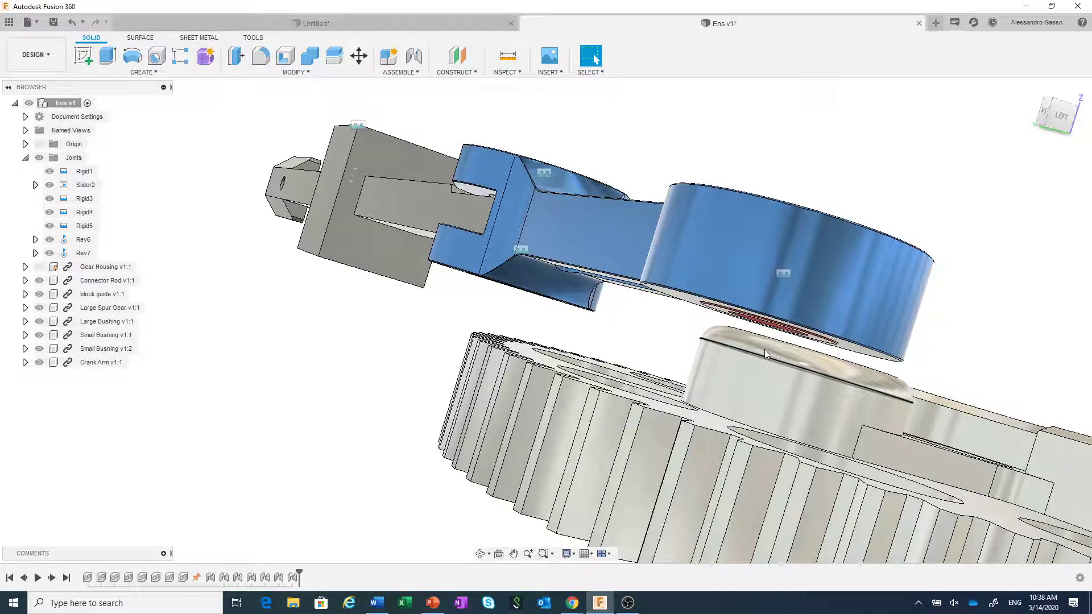
scroll(835, 366, "up", 1)
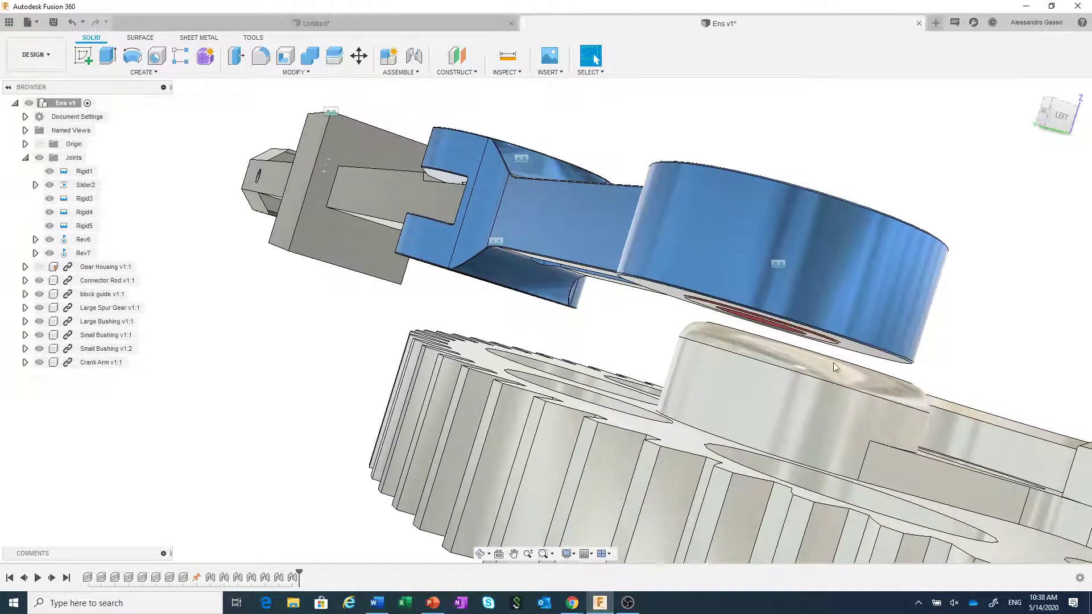
scroll(841, 382, "down", 1)
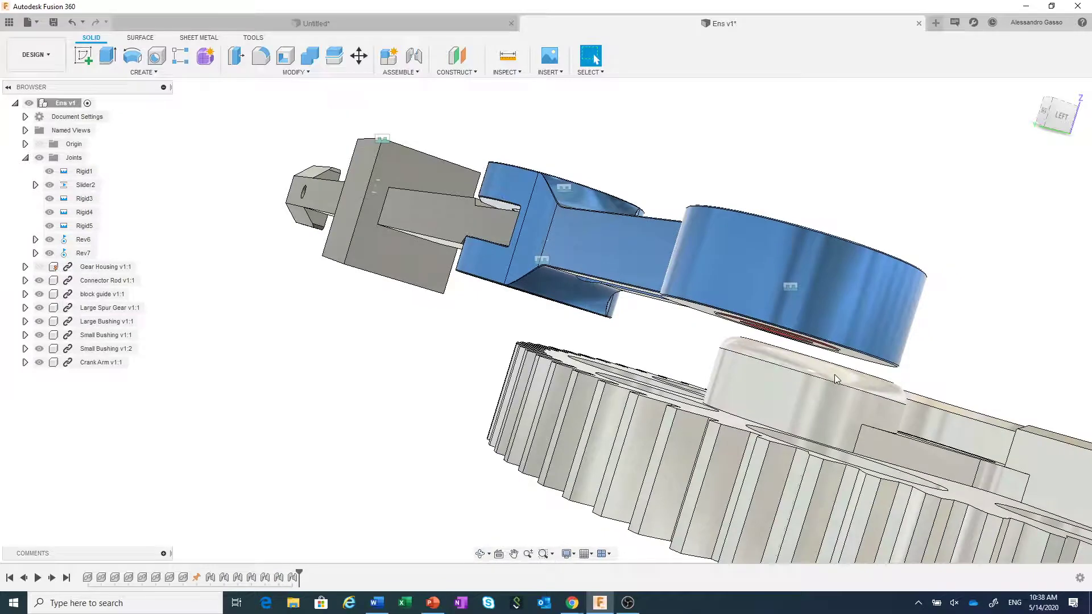
Step: Start a joint from the lower circular edge of the large bushing to the hole on the large spur gear's raised boss
left_click(414, 55)
scroll(867, 356, "up", 2)
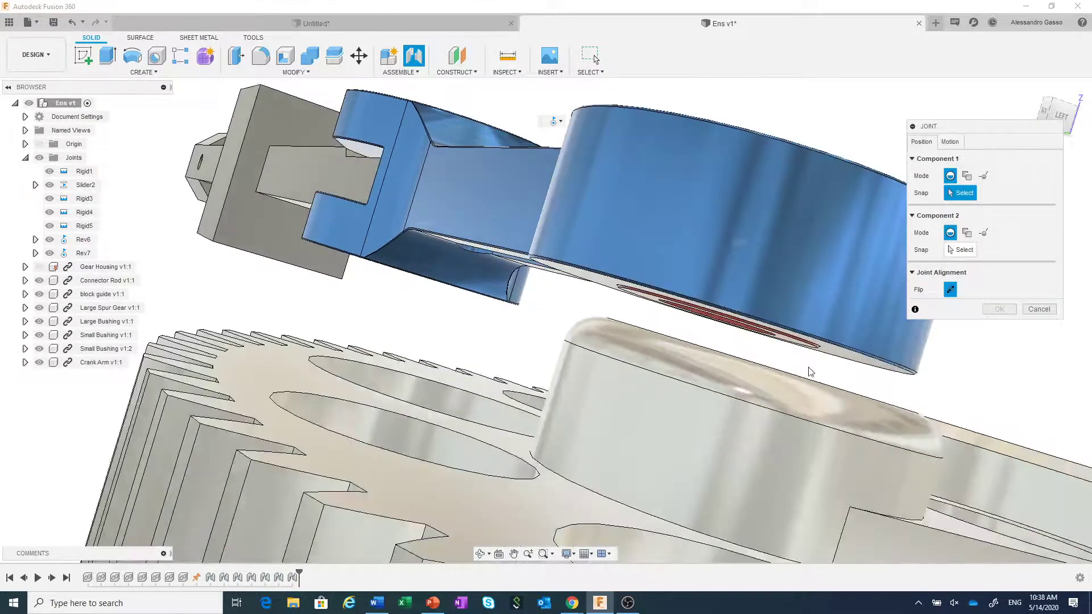
scroll(804, 371, "up", 3)
left_click(825, 330)
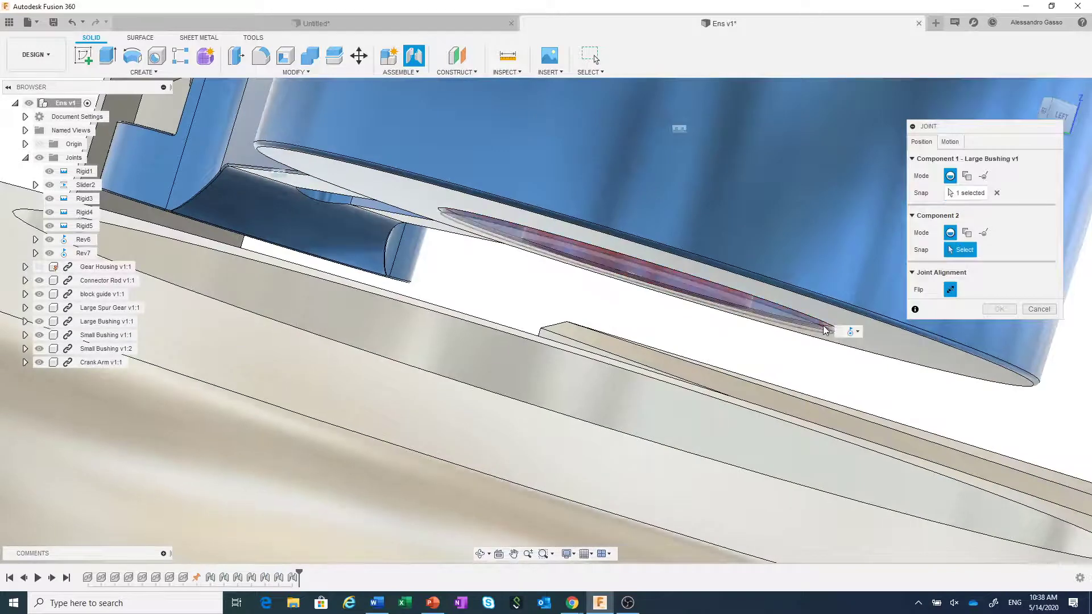
scroll(796, 341, "down", 4)
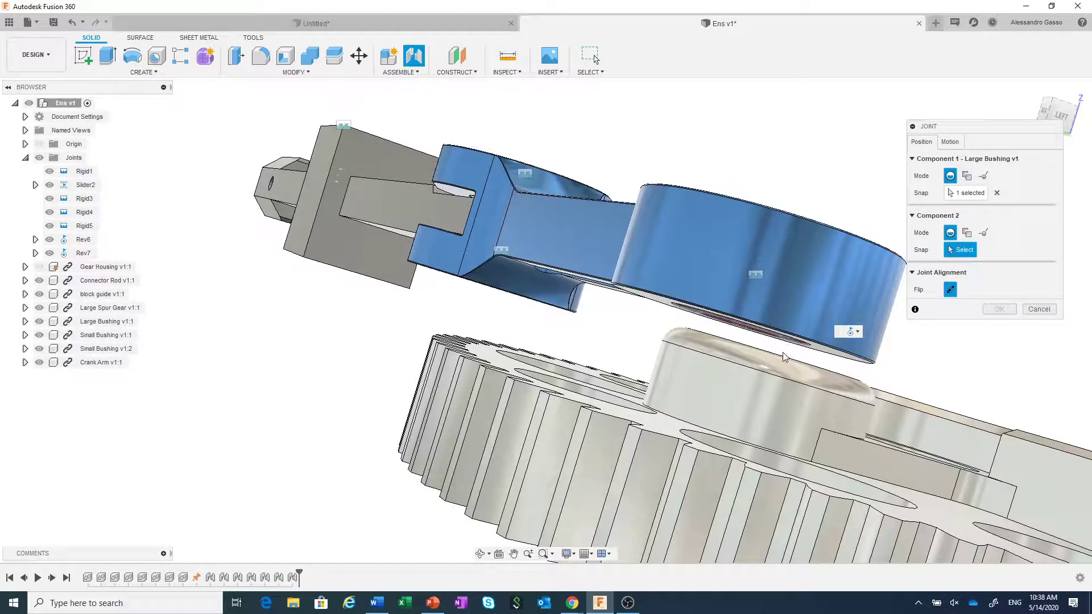
middle_click_drag(788, 356, 797, 370, "shift")
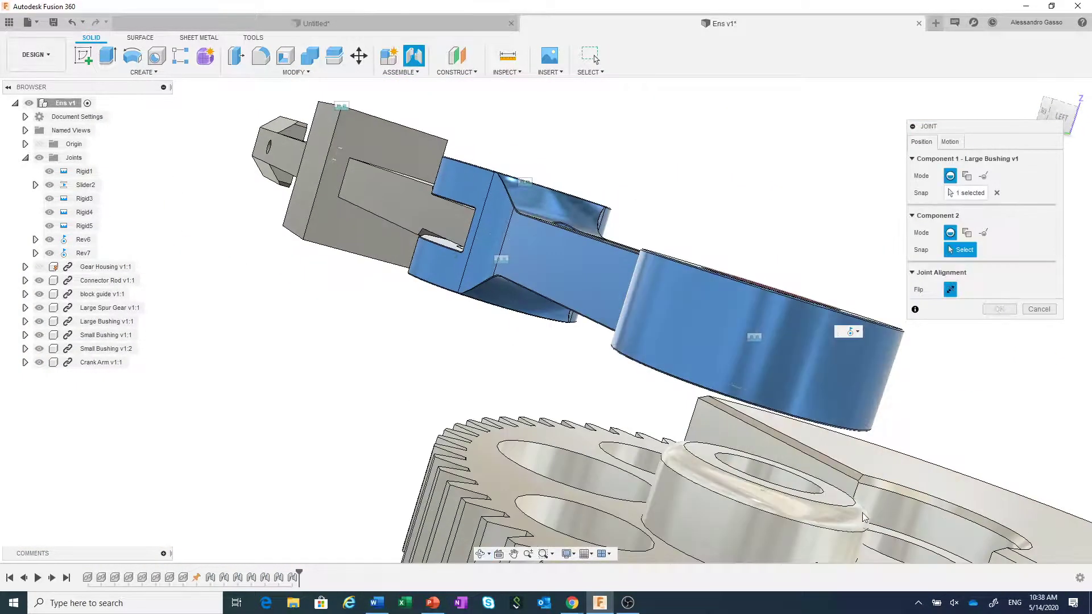
left_click(825, 501)
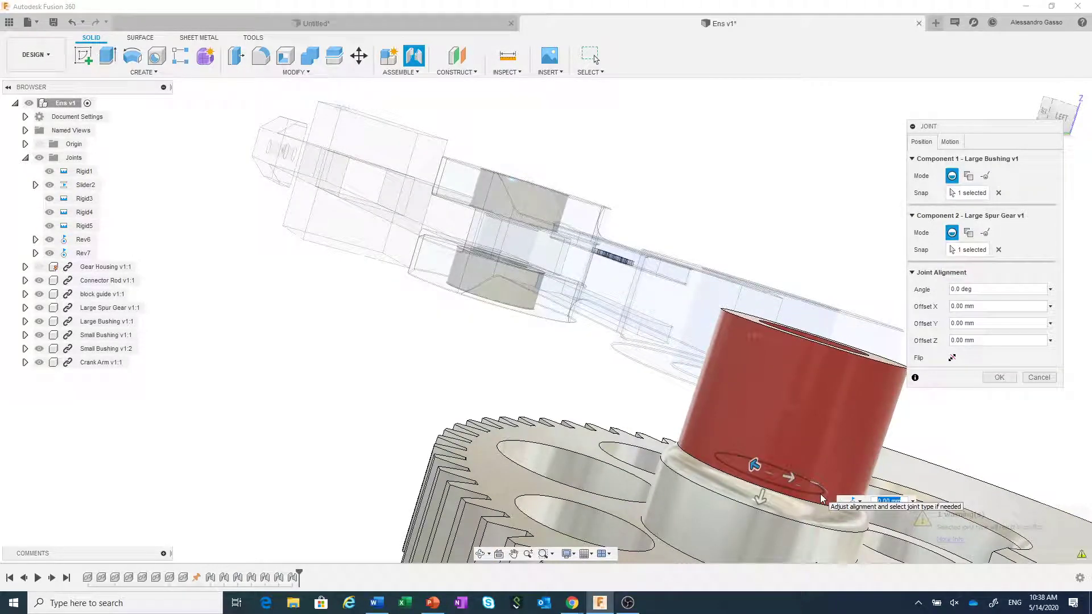
scroll(731, 420, "down", 3)
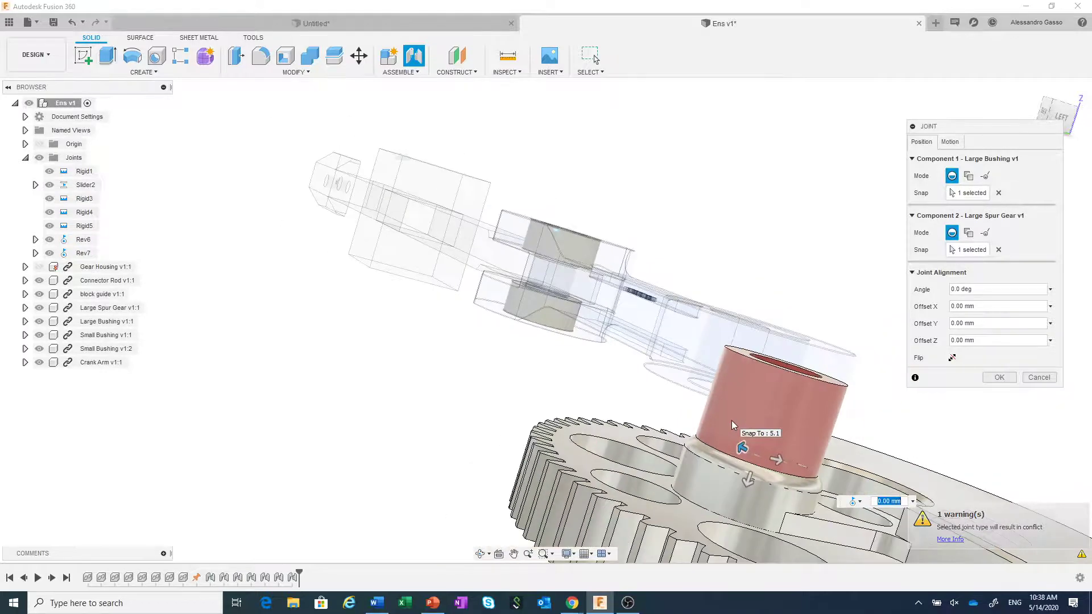
scroll(732, 421, "down", 2)
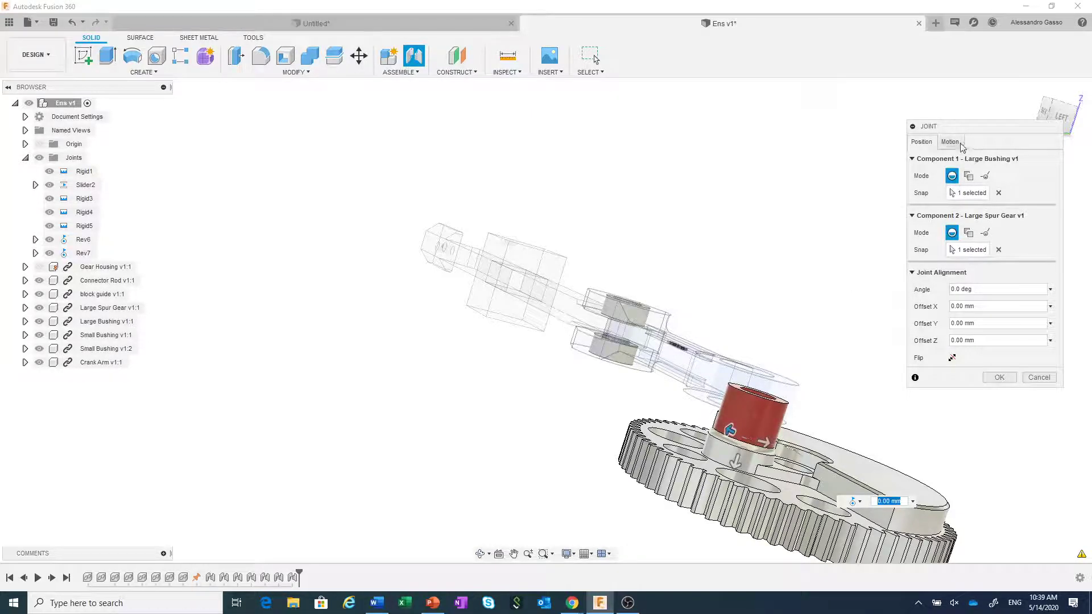
Step: Set the bushing-to-gear joint's motion type to Cylindrical and create the joint
left_click(960, 142)
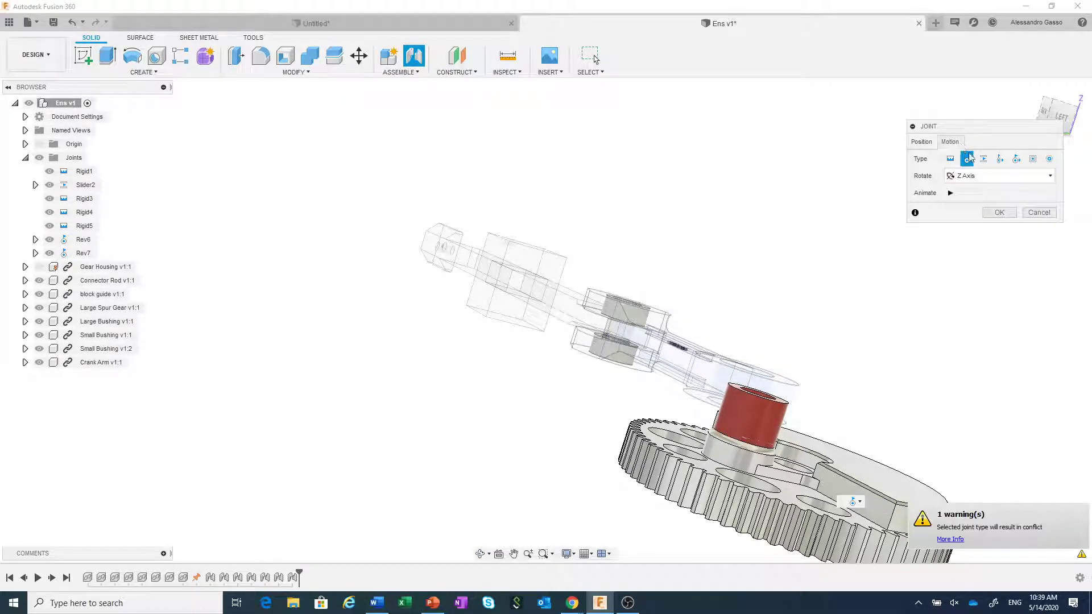
left_click(1000, 160)
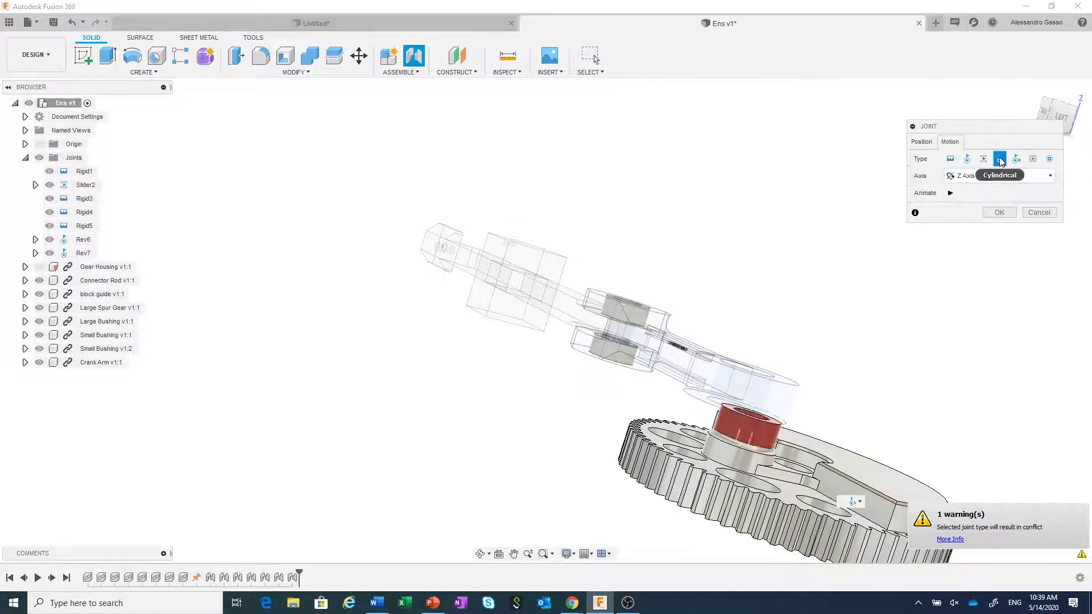
left_click(998, 213)
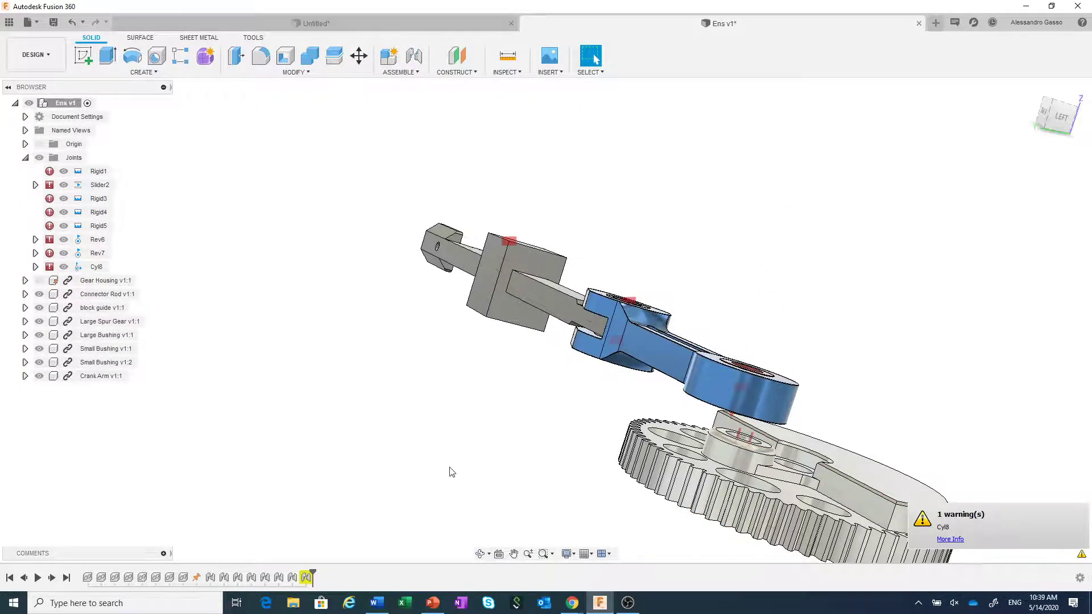
Step: Rotate the large spur gear to test the crank linkage, and show the Gear Housing again
scroll(449, 468, "down", 1)
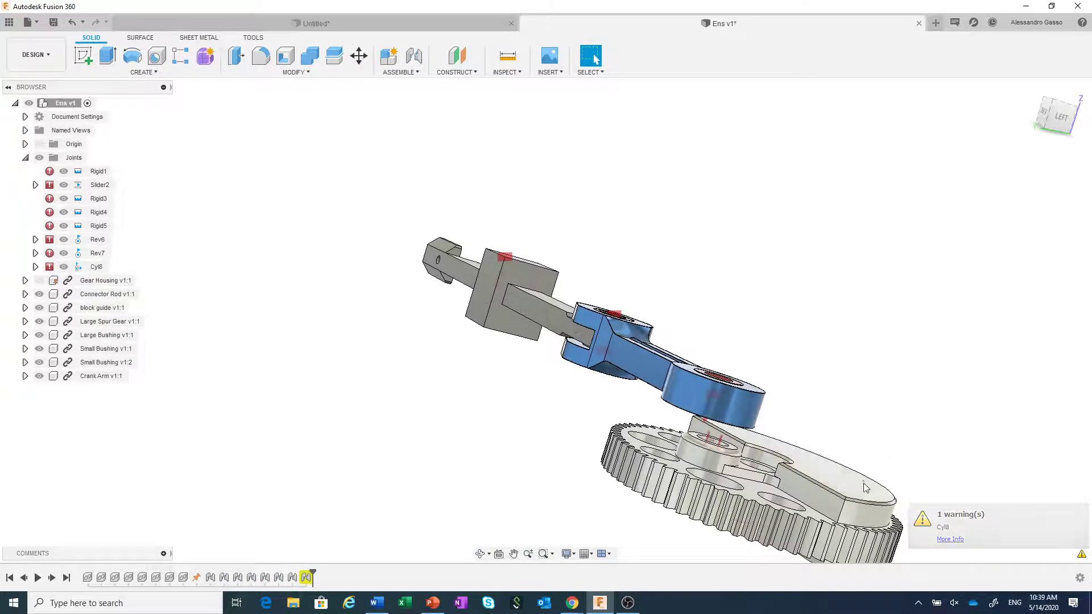
left_click_drag(825, 473, 785, 484)
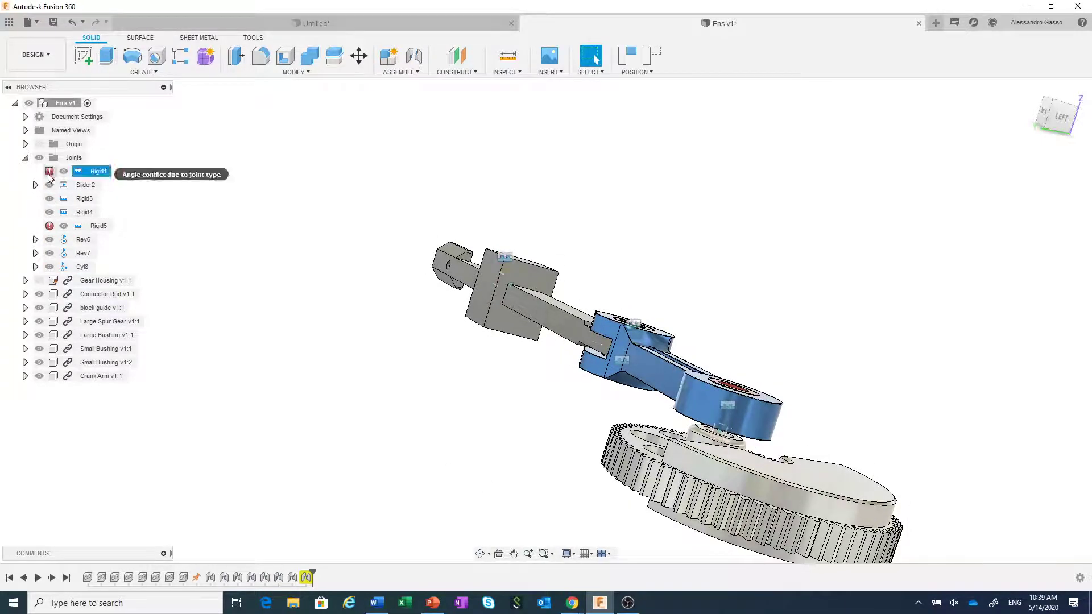
scroll(438, 293, "down", 3)
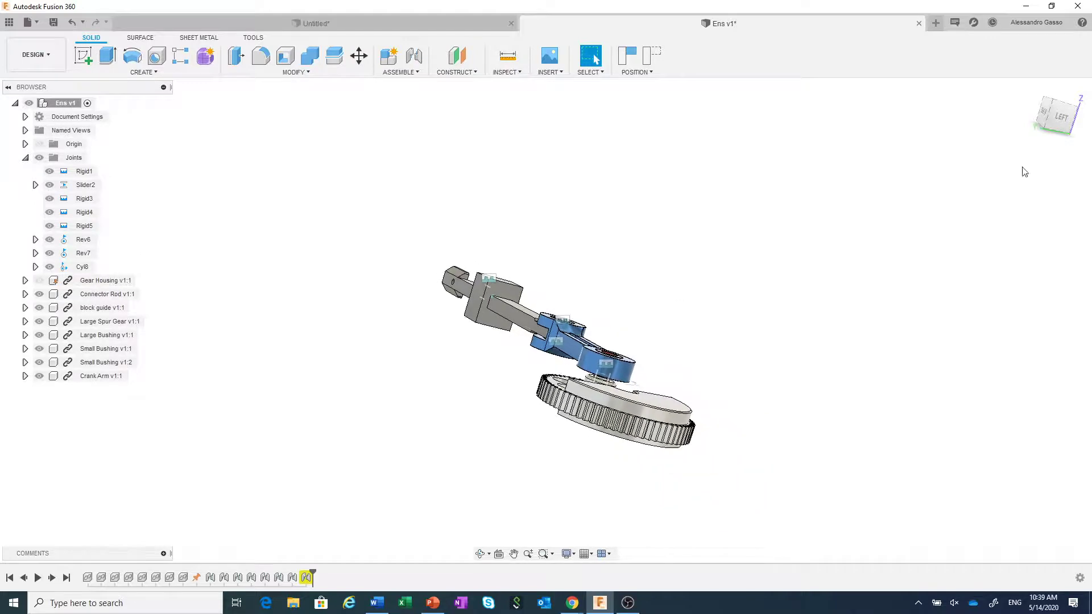
left_click(1038, 90)
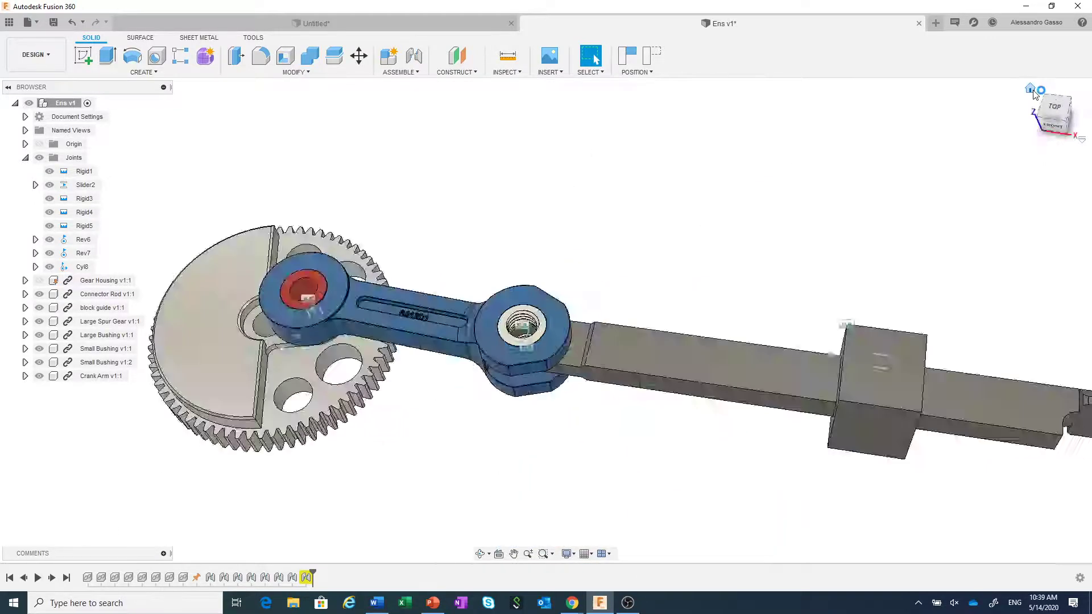
scroll(350, 322, "up", 3)
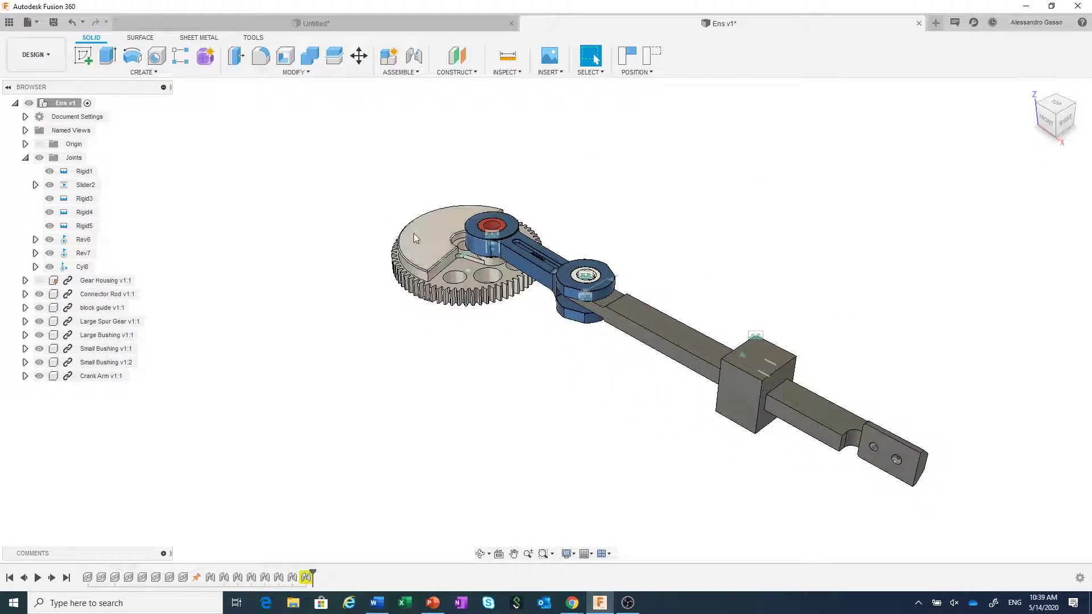
left_click(39, 280)
mouse_move(430, 247)
left_mouse_down()
mouse_move(418, 225)
mouse_move(432, 216)
mouse_move(422, 210)
mouse_move(418, 234)
left_mouse_up()
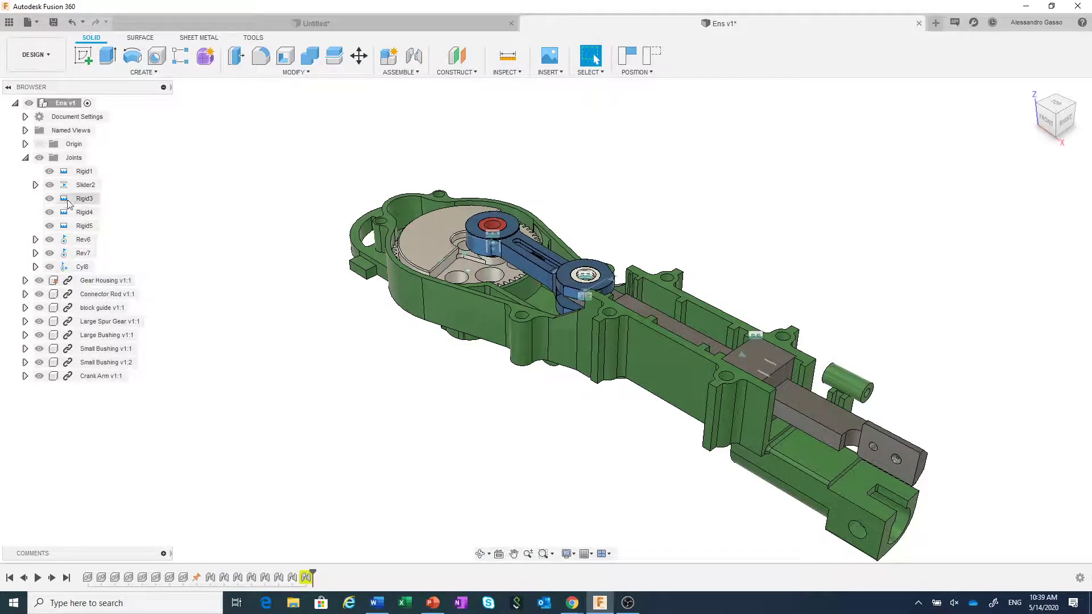
Step: Animate the model from the Rev6 joint to check the movement of the whole mechanism
left_click(83, 239)
right_click(84, 240)
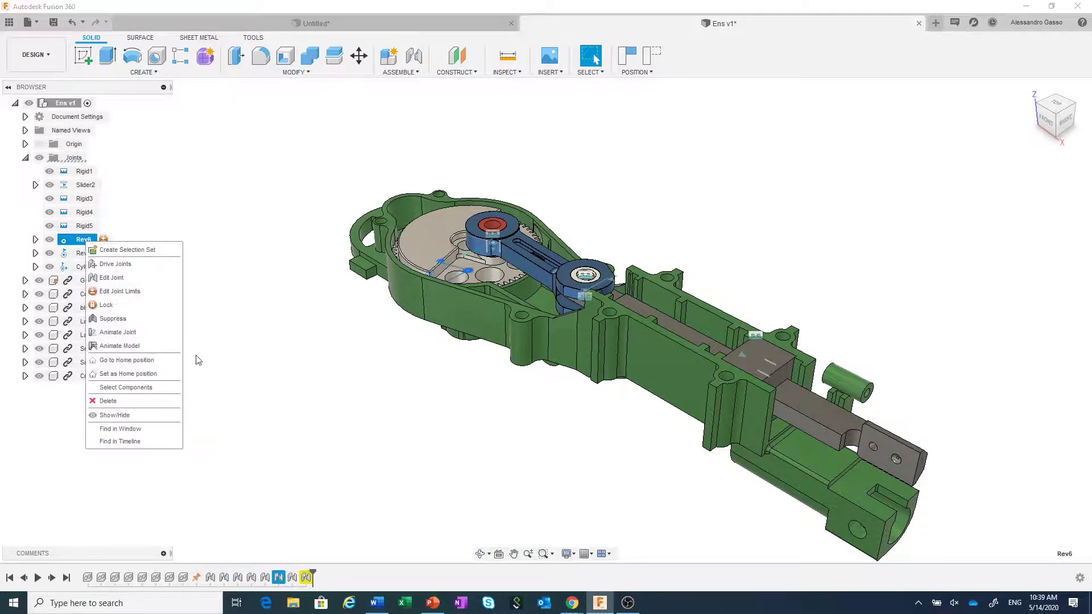
left_click(147, 346)
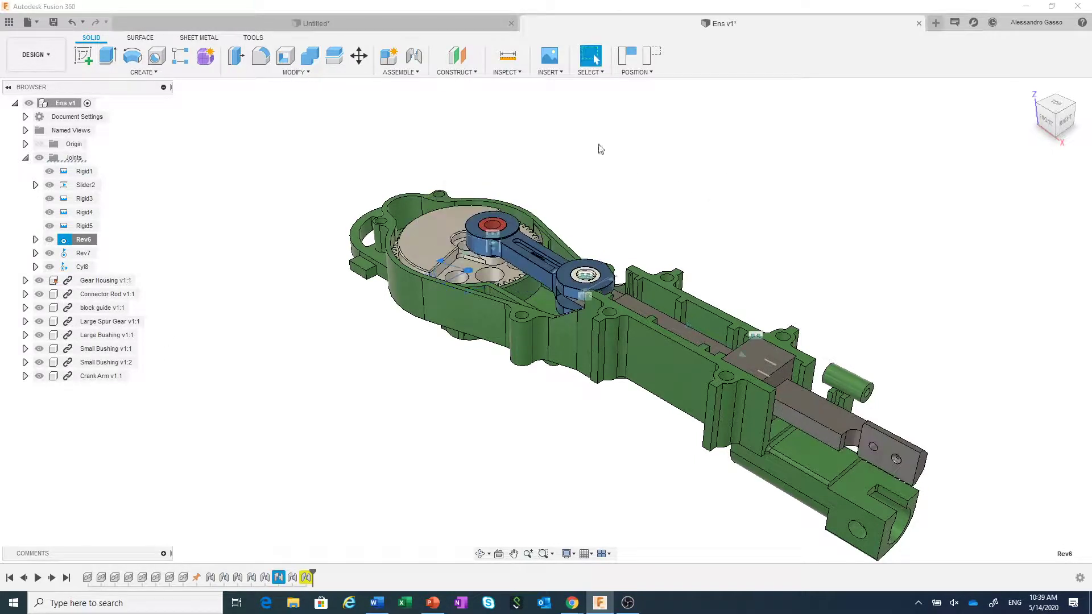
Step: Start a new joint from the components' previous positions and choose the Cylindrical motion type
left_click(417, 55)
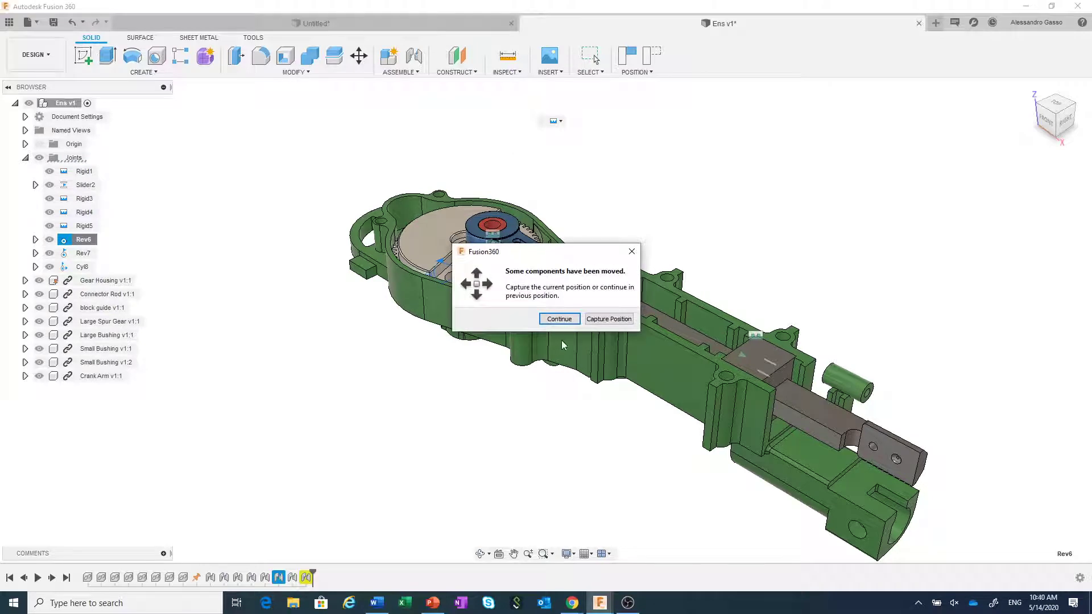
left_click(563, 321)
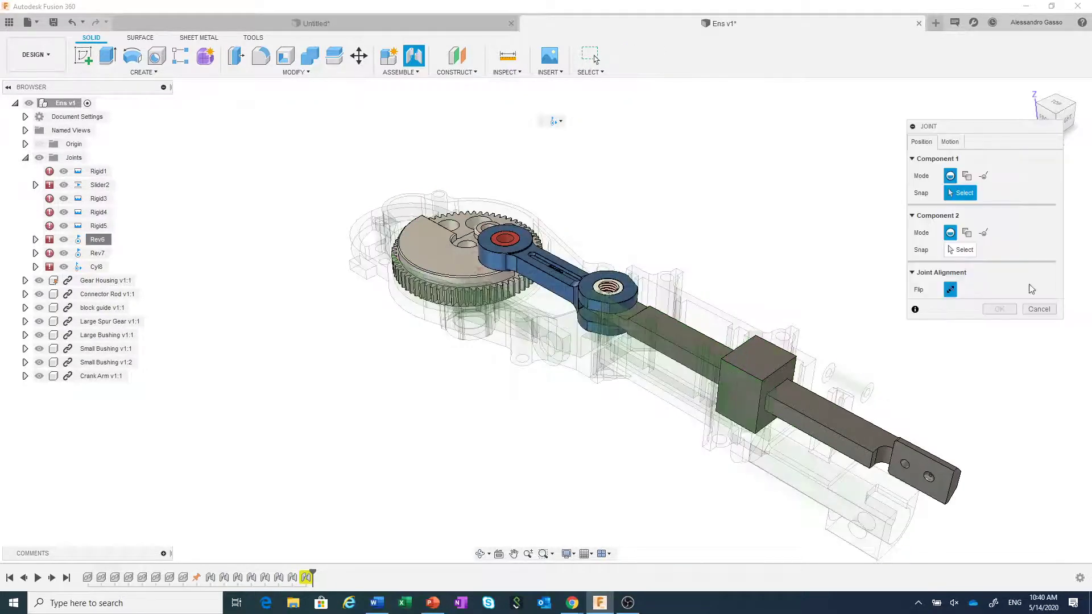
left_click(950, 142)
left_click(1002, 166)
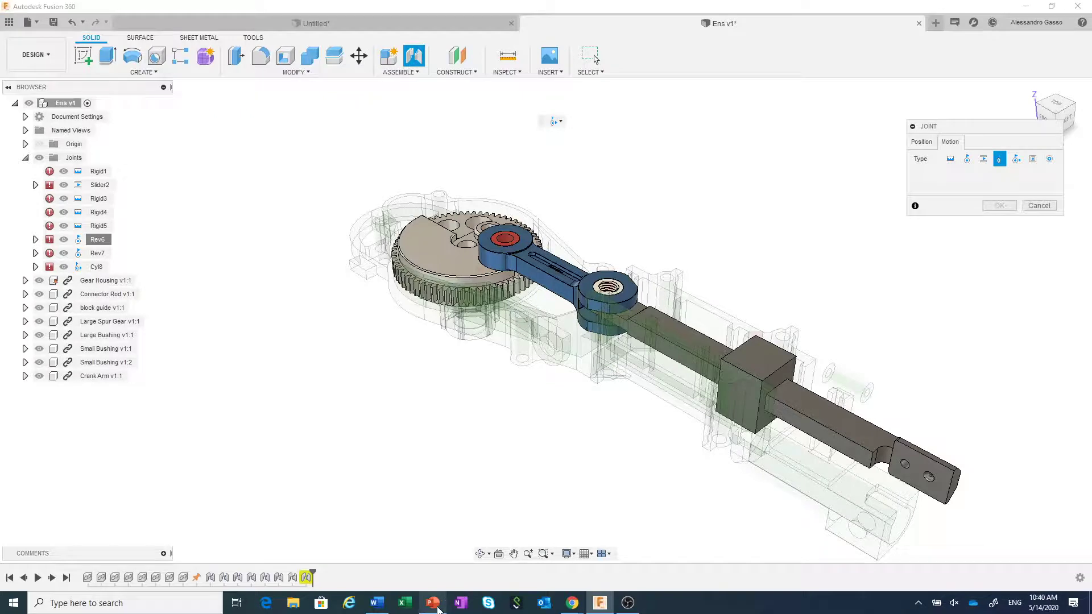
Step: Switch to PowerPoint to review the Understanding Joint Types slide, and return to Fusion 360
left_click(433, 603)
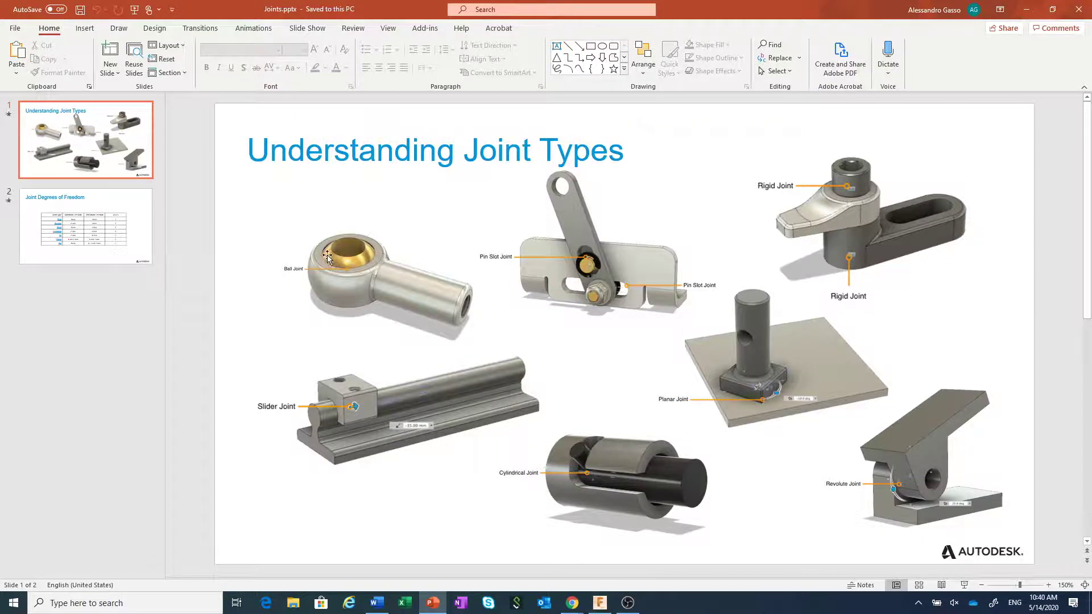
left_click(600, 603)
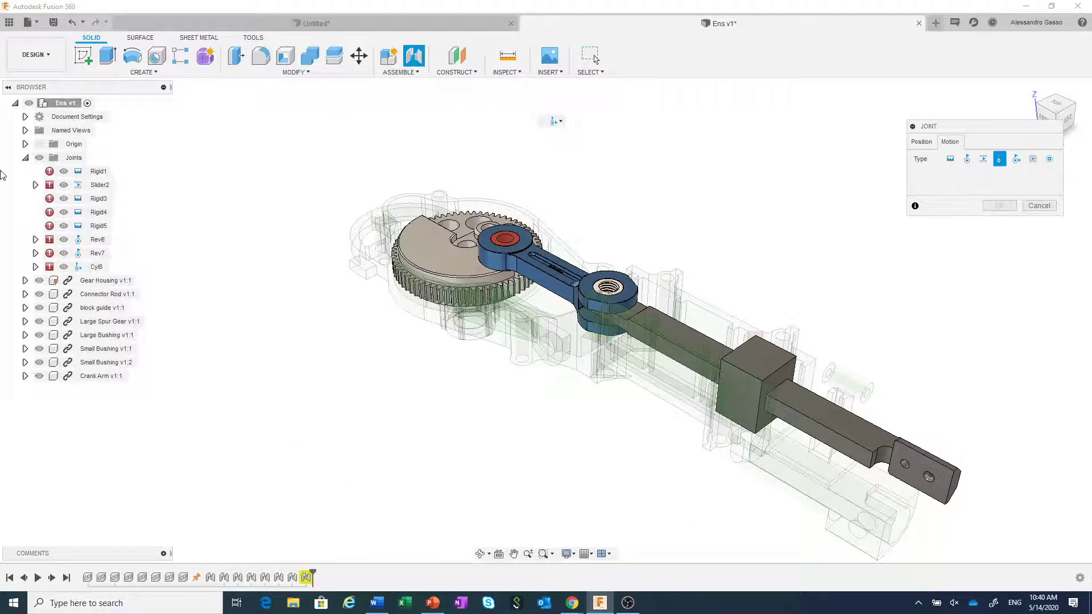
Step: Create a new design and open the McMaster-Carr component catalog for inserting a part
left_click(37, 25)
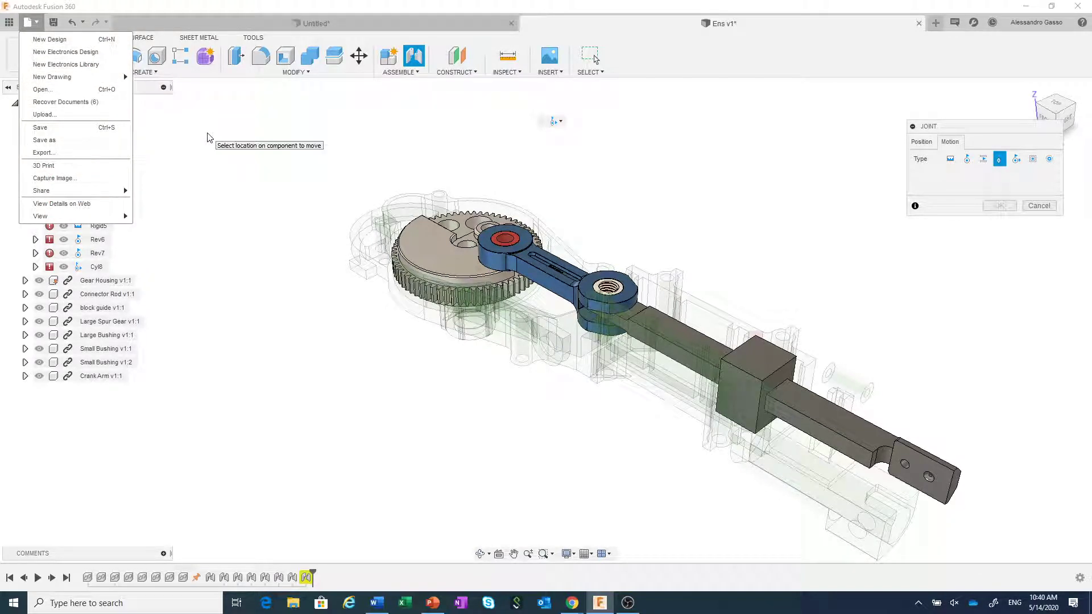
left_click(57, 40)
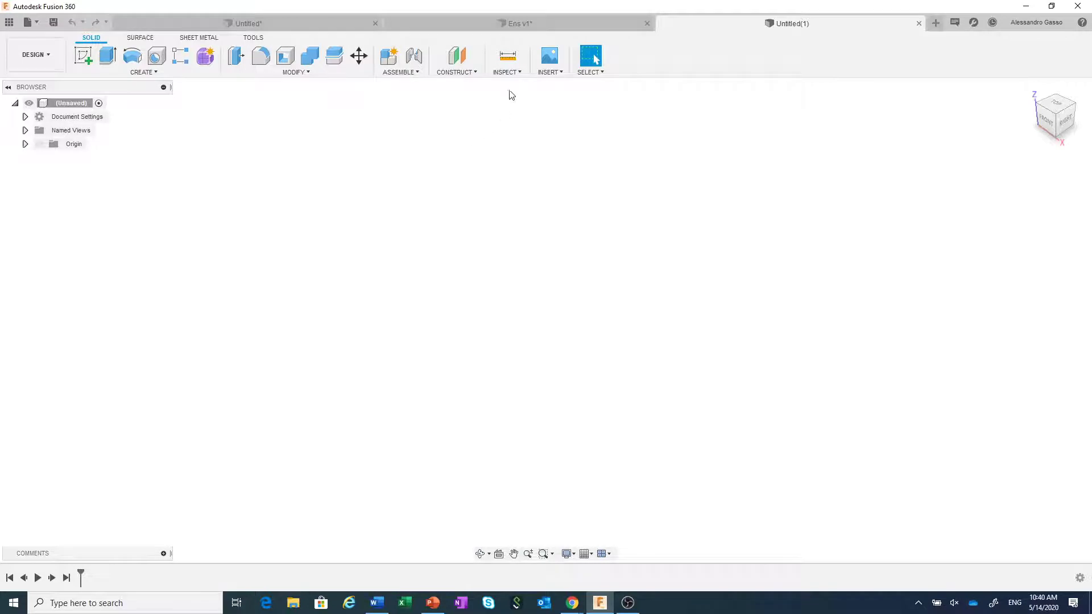
left_click(514, 72)
mouse_move(549, 72)
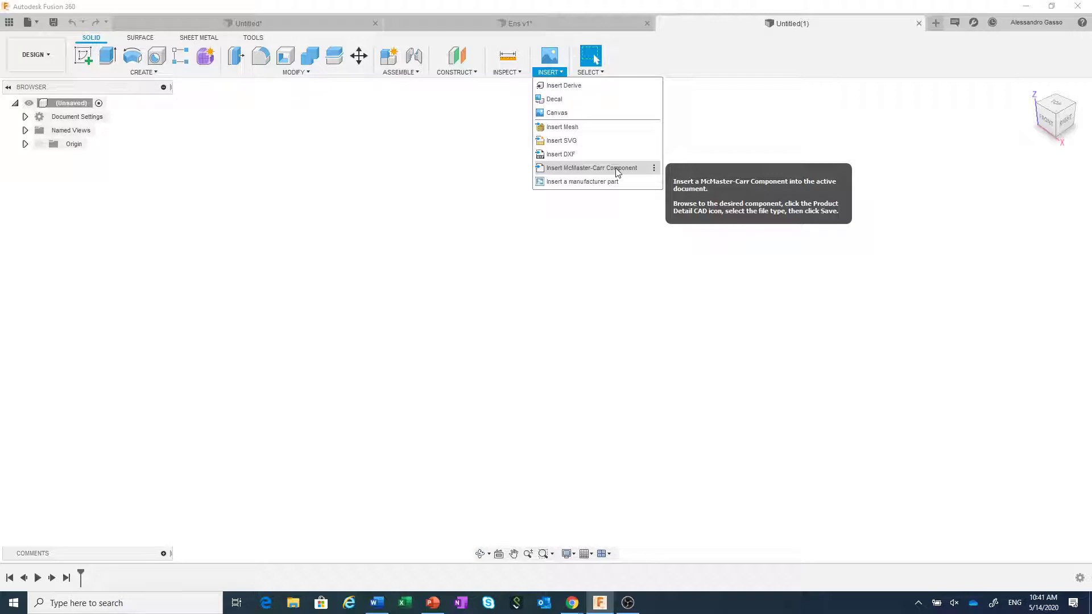
left_click(618, 168)
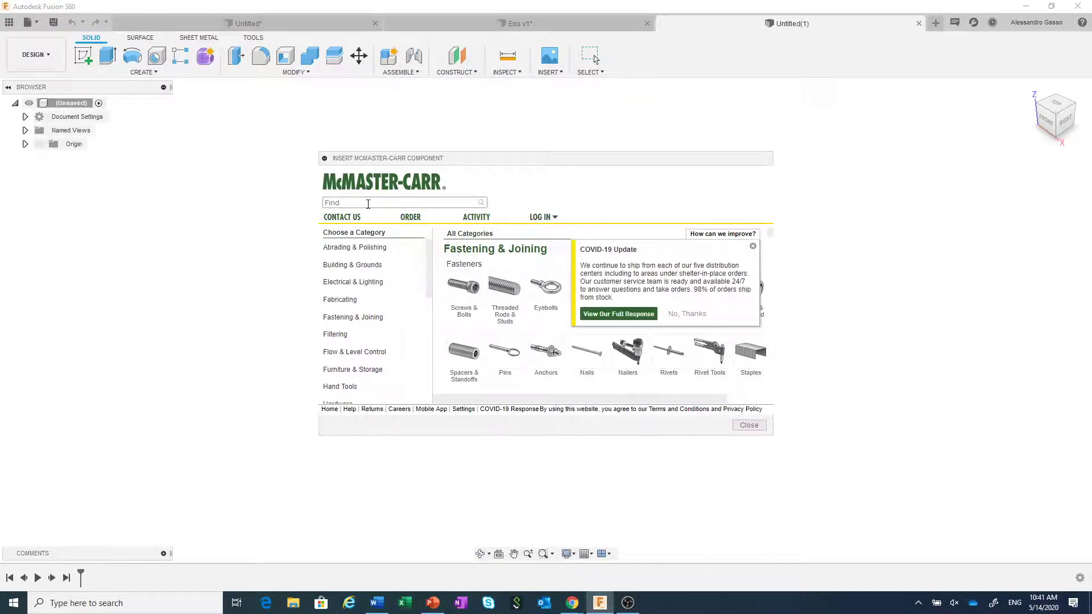
Step: Search the McMaster-Carr catalog for ball joints and open the U-Joints category under Other Ball Joints
type("ball")
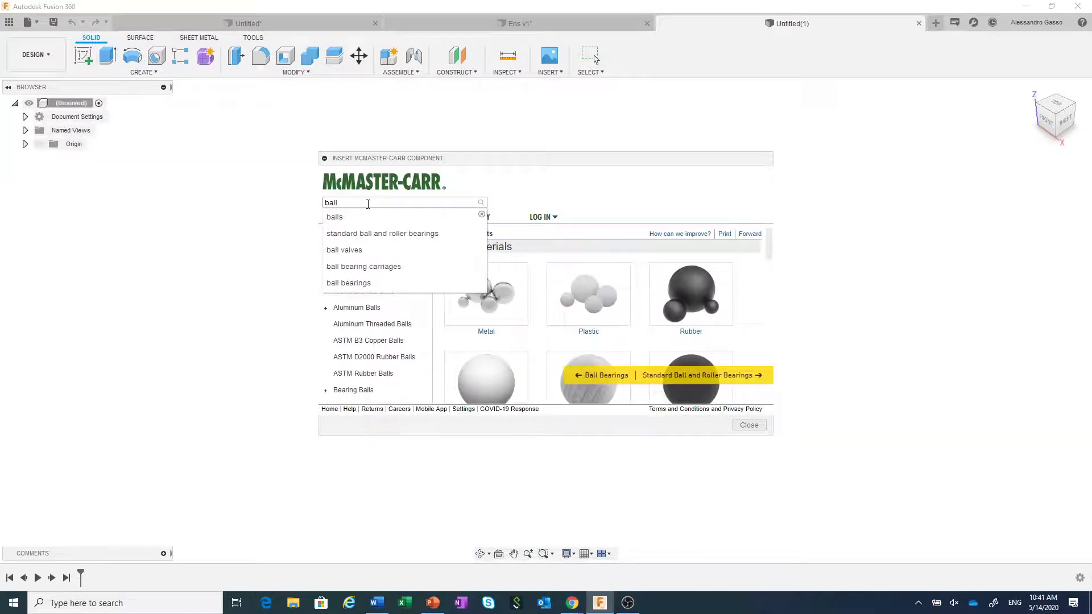
type(" joi")
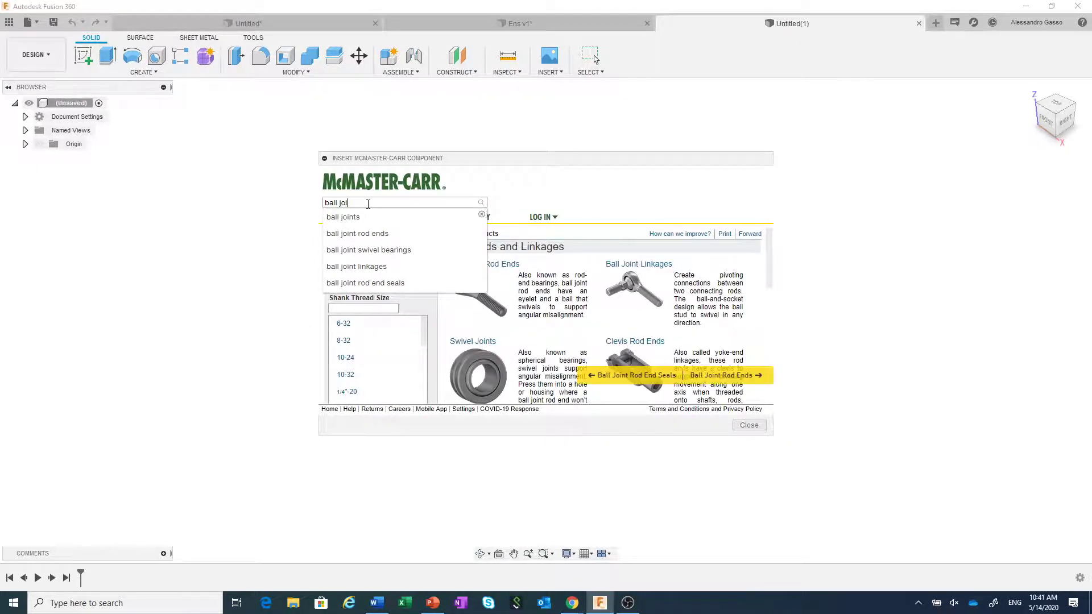
left_click(360, 220)
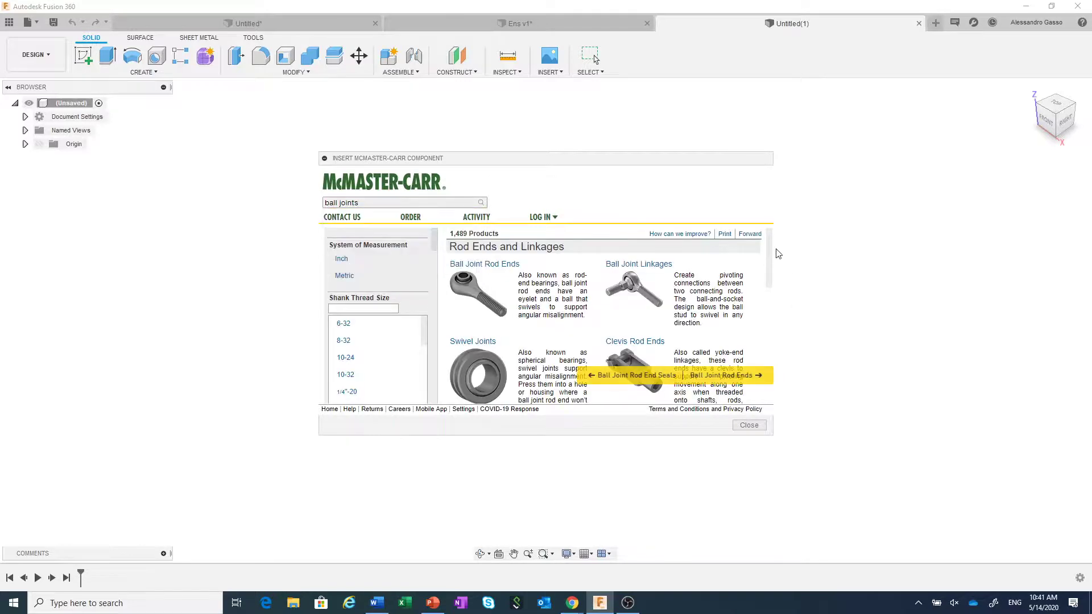
scroll(772, 267, "down", 2)
scroll(772, 267, "down", 5)
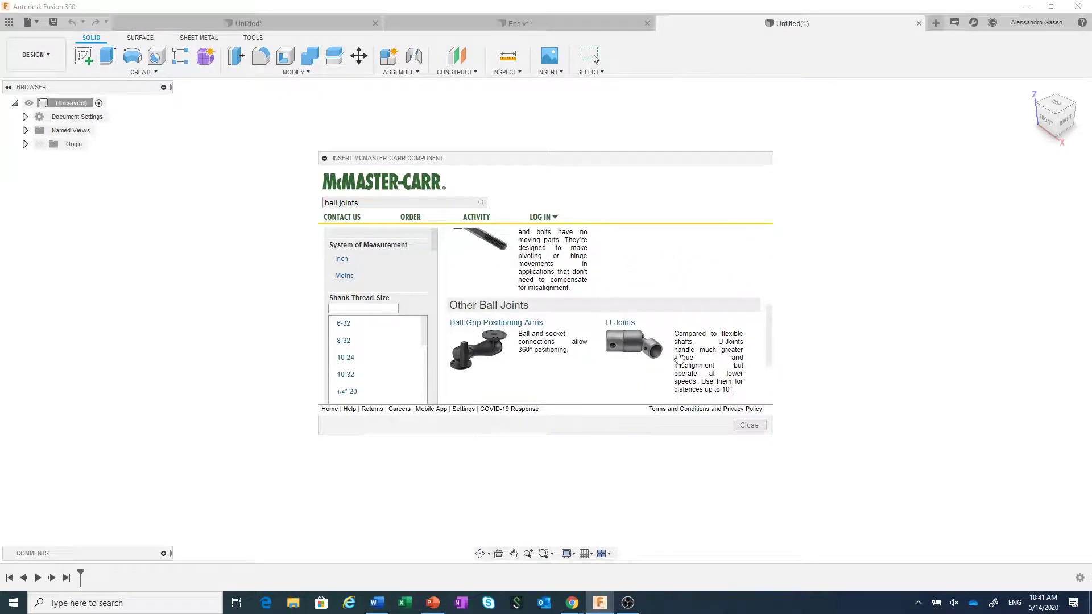
left_click(637, 342)
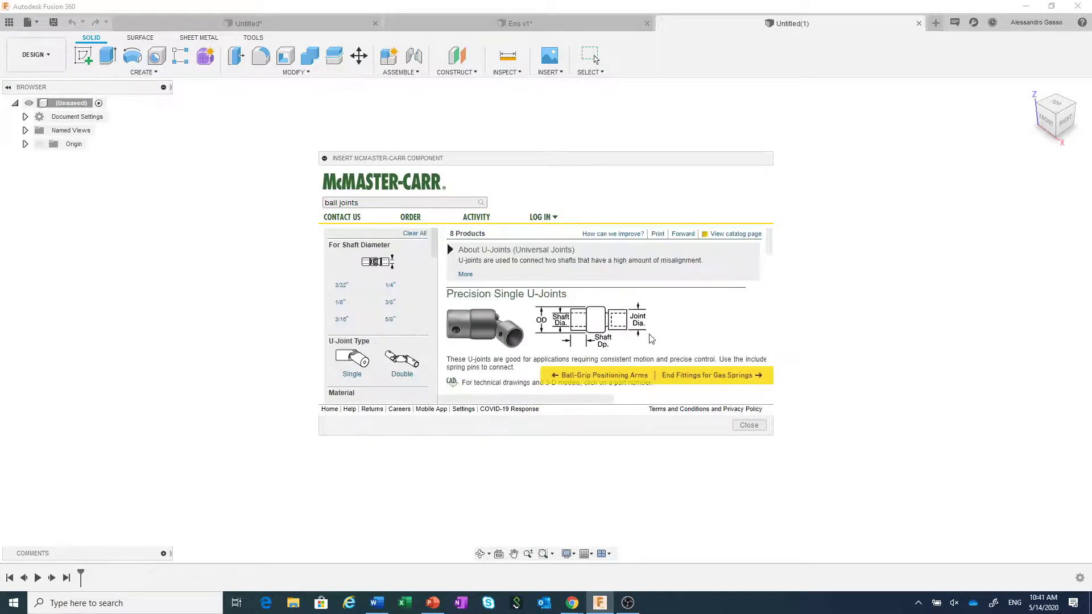
Step: Open the product details of the steel Precision Single U-Joint for a 5/8" diameter, 15/16" deep shaft
scroll(651, 339, "down", 3)
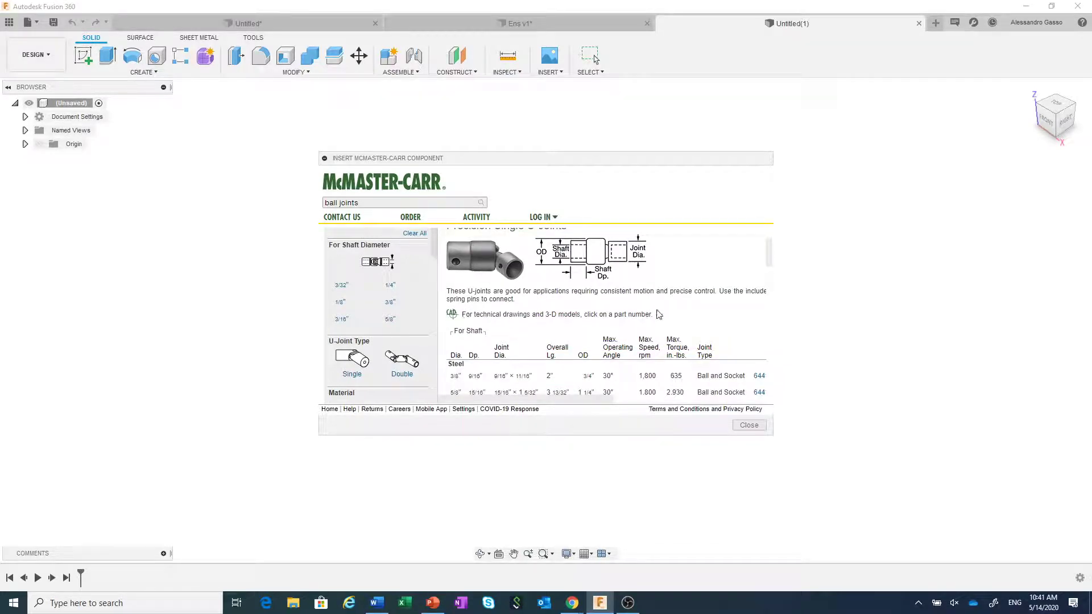
scroll(663, 315, "down", 1)
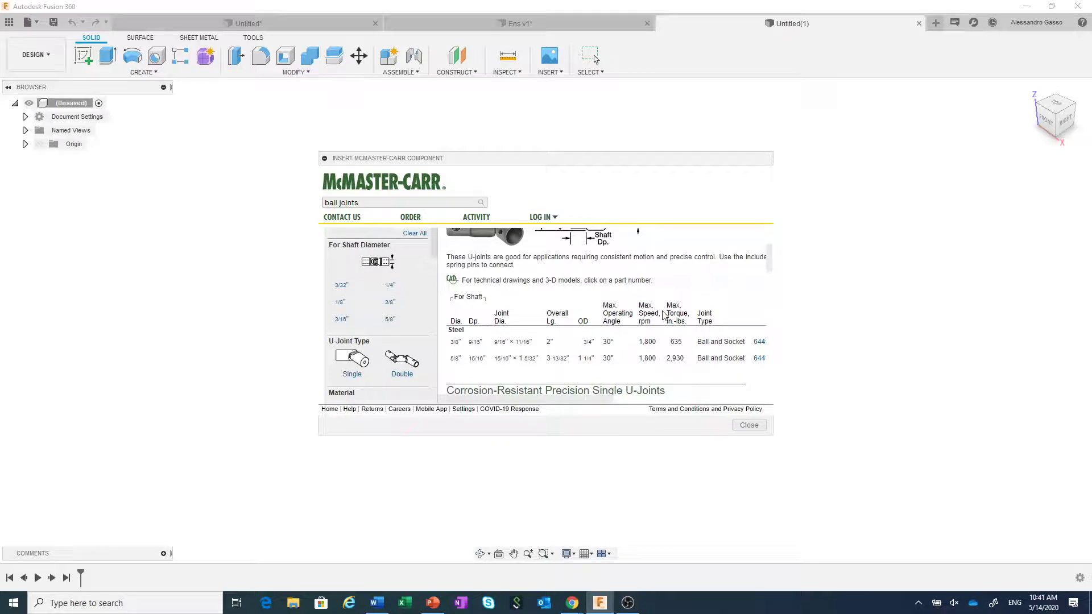
left_click(758, 359)
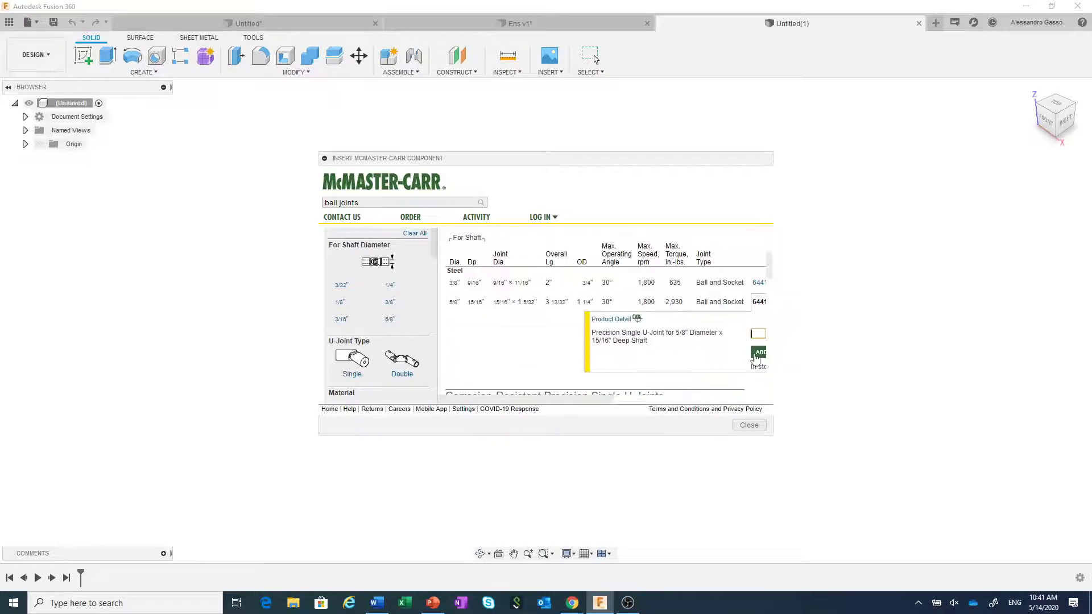
left_click(614, 320)
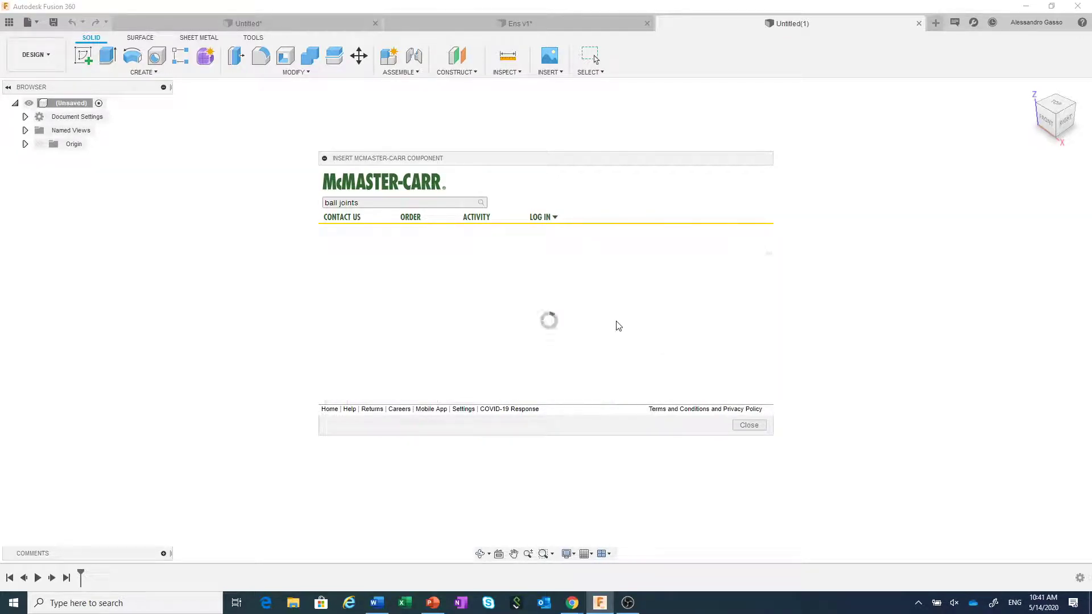
Step: Insert the U-joint into the design as a 3-D STEP model and accept its default placement
scroll(619, 326, "down", 5)
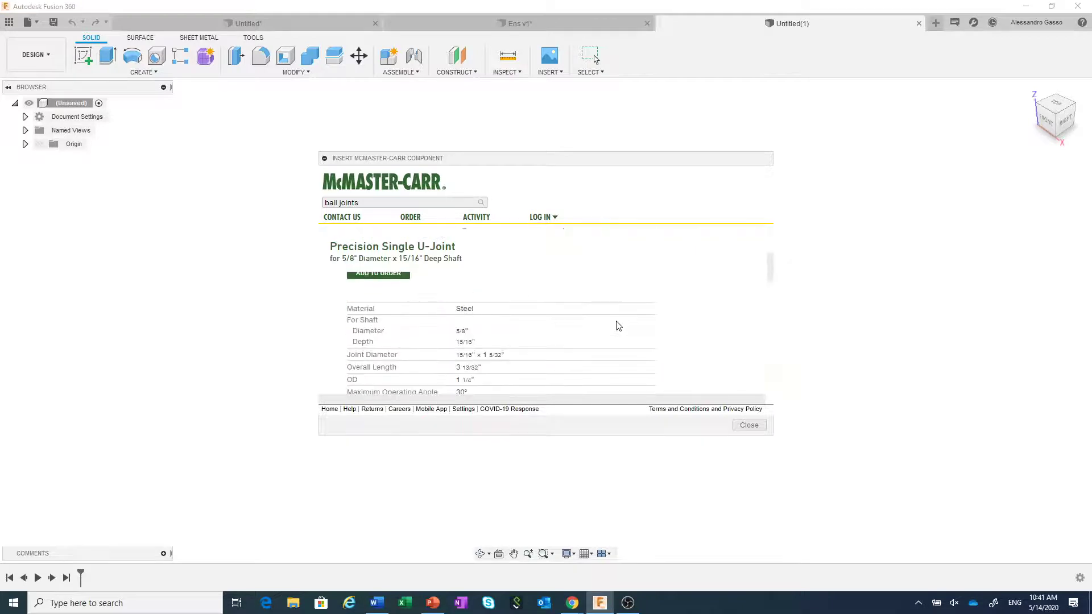
scroll(619, 326, "down", 2)
scroll(619, 325, "up", 6)
scroll(619, 326, "down", 6)
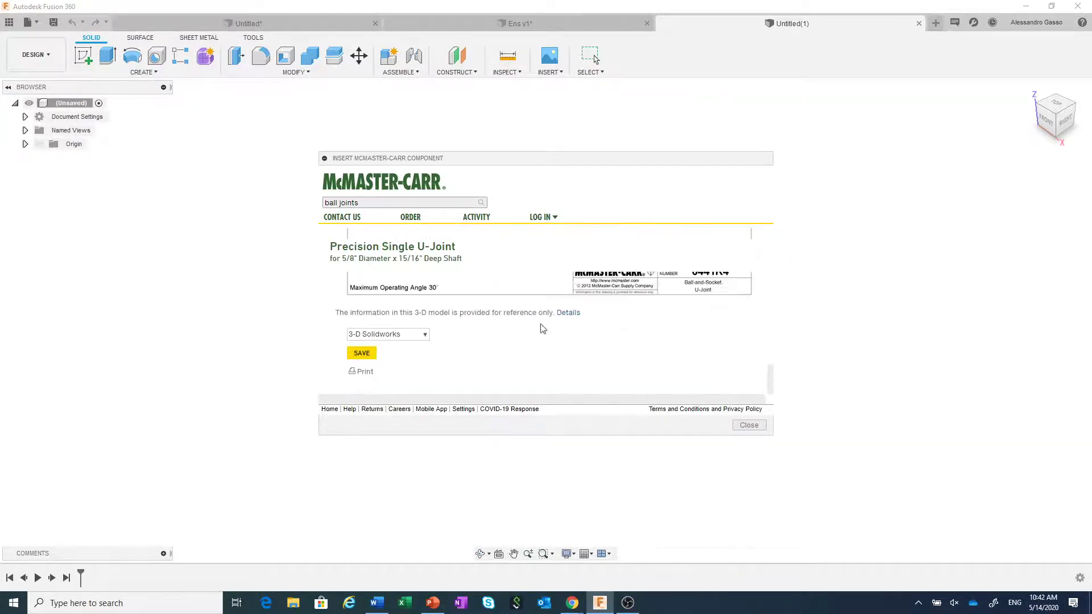
left_click(427, 336)
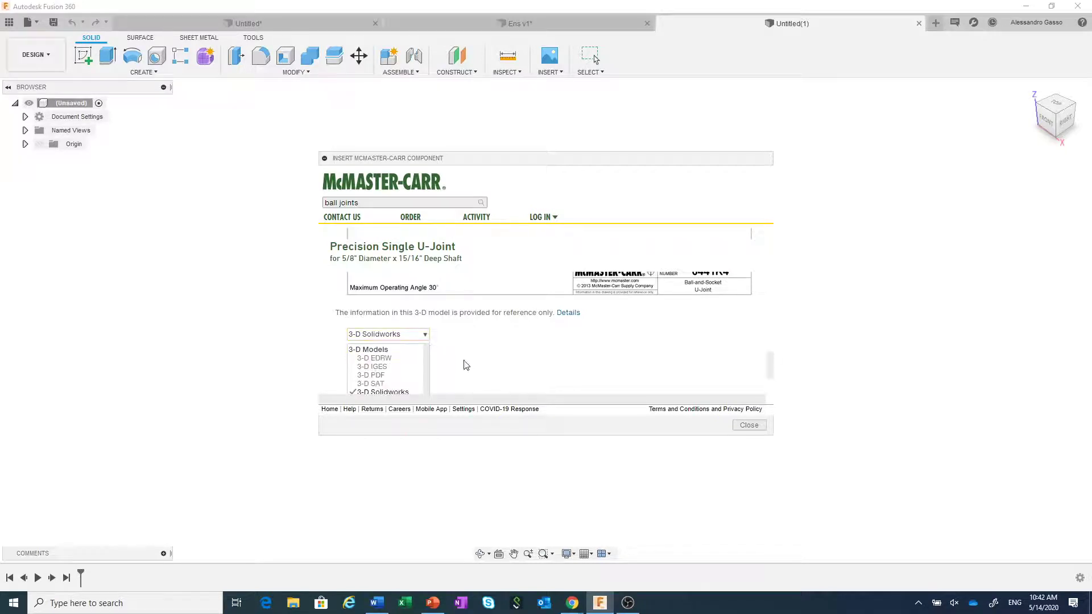
left_click(377, 371)
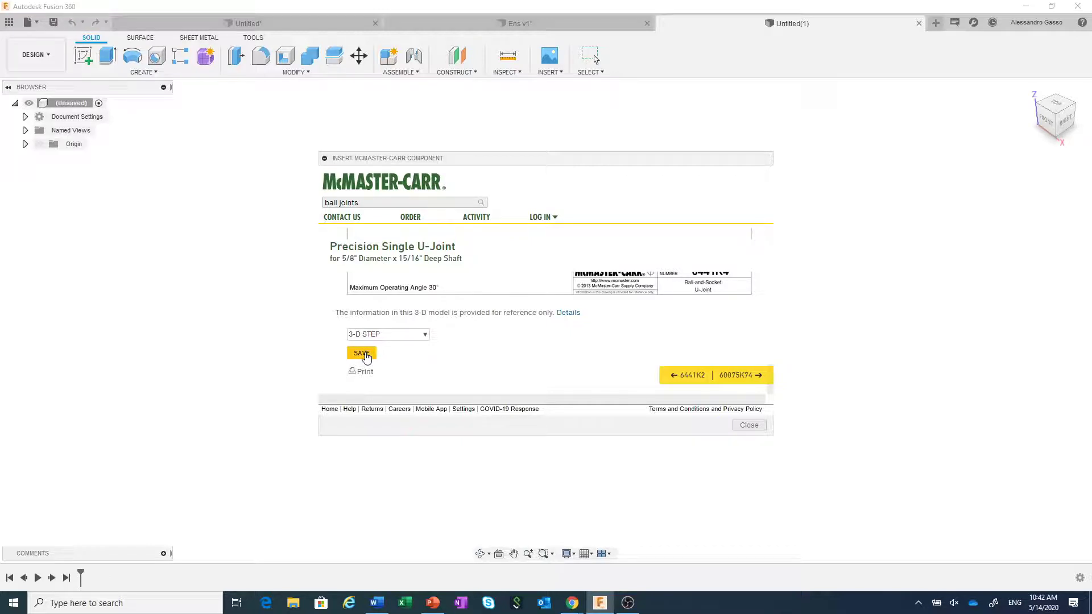
left_click(363, 353)
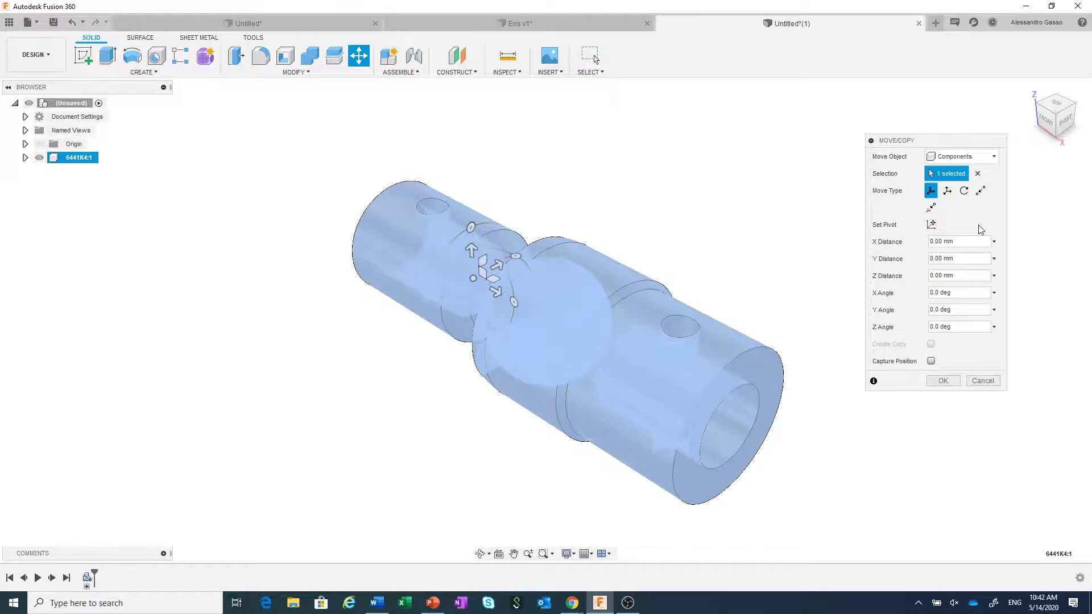
left_click(943, 380)
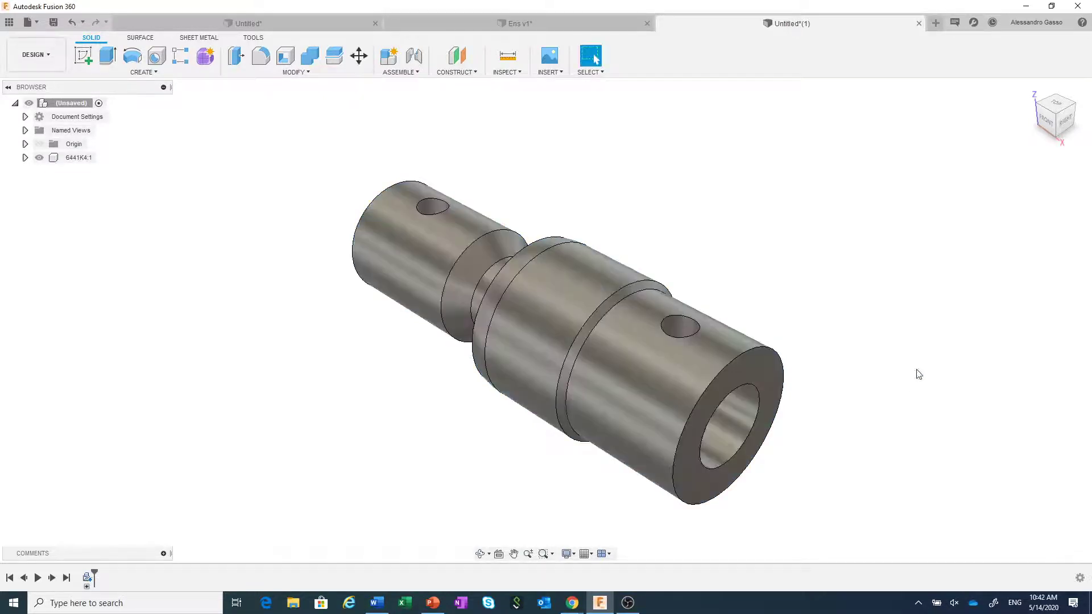
Step: Shift the inserted U-joint freely to test its movement, and create separate components from its bodies
left_click_drag(572, 312, 700, 297)
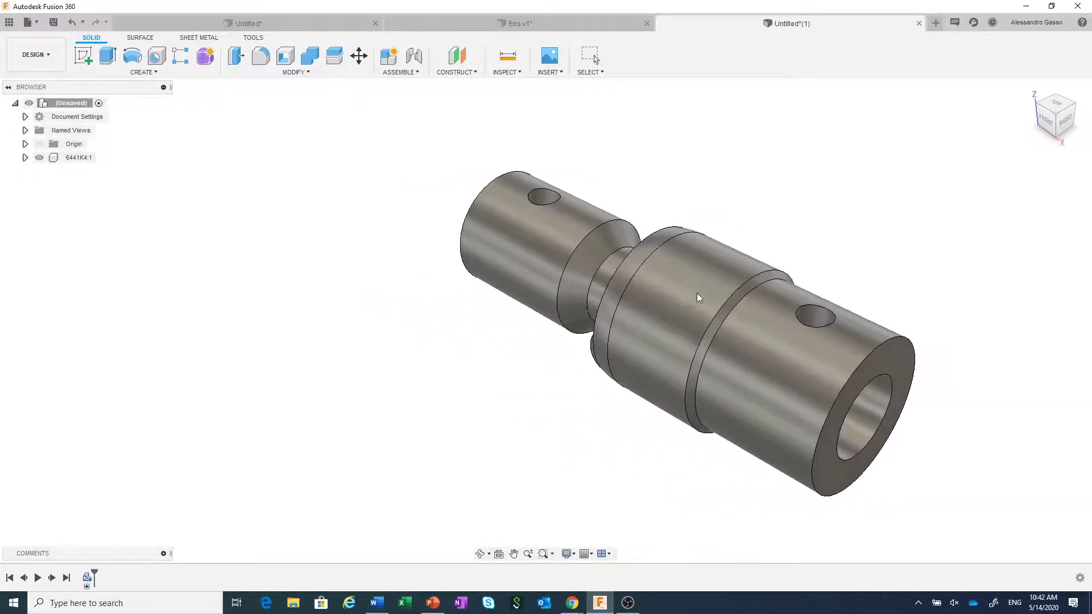
middle_click_drag(460, 339, 385, 329)
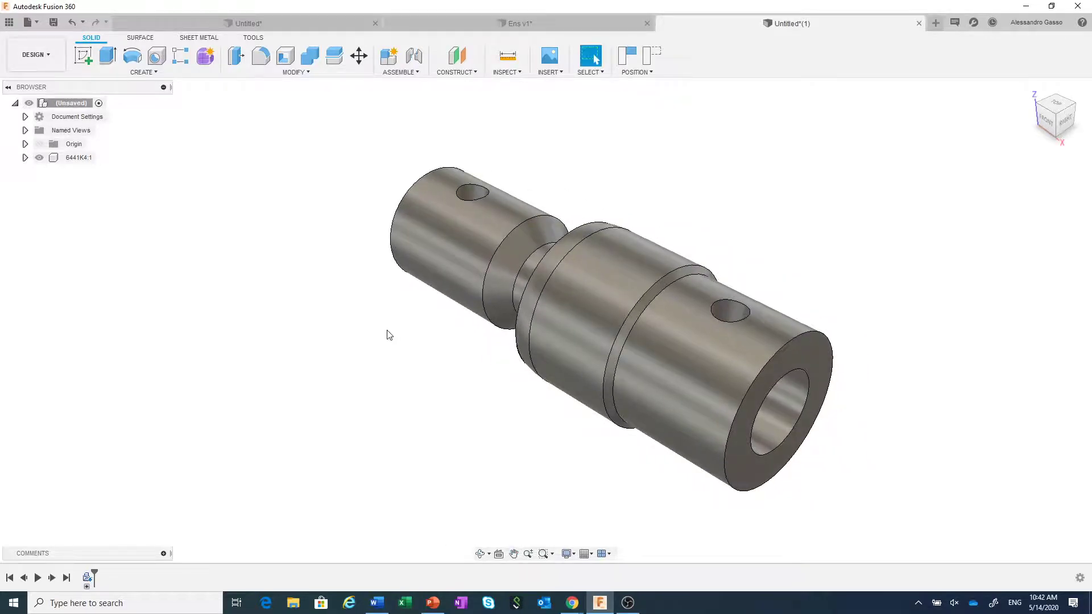
left_click(25, 157)
right_click(85, 185)
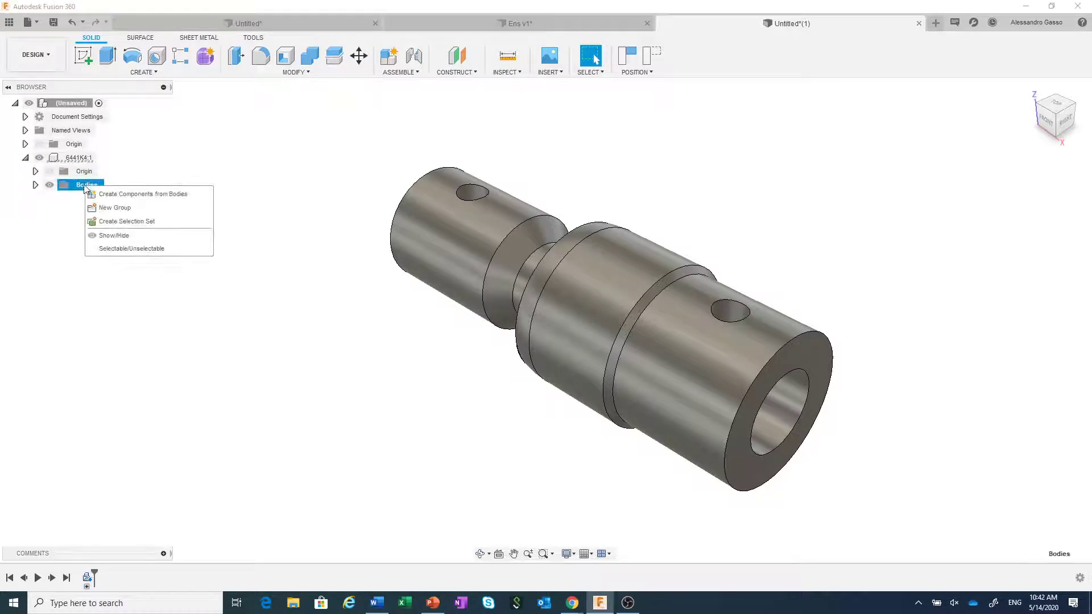
left_click(136, 199)
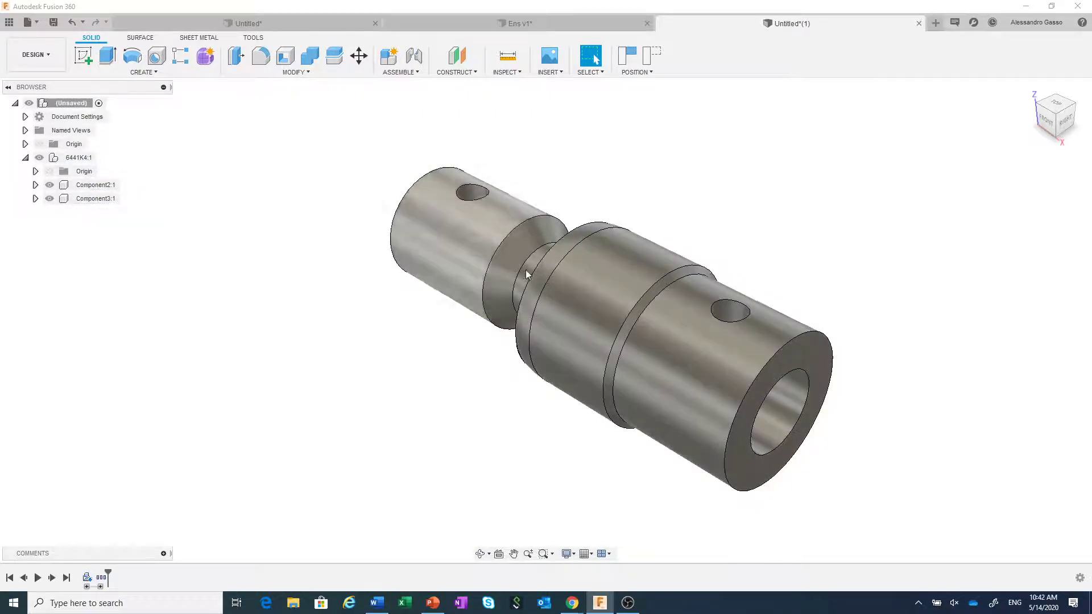
Step: Pull the ball and socket components apart and ground the socket component, capturing the current positions
left_click_drag(595, 284, 675, 317)
left_click_drag(453, 217, 326, 208)
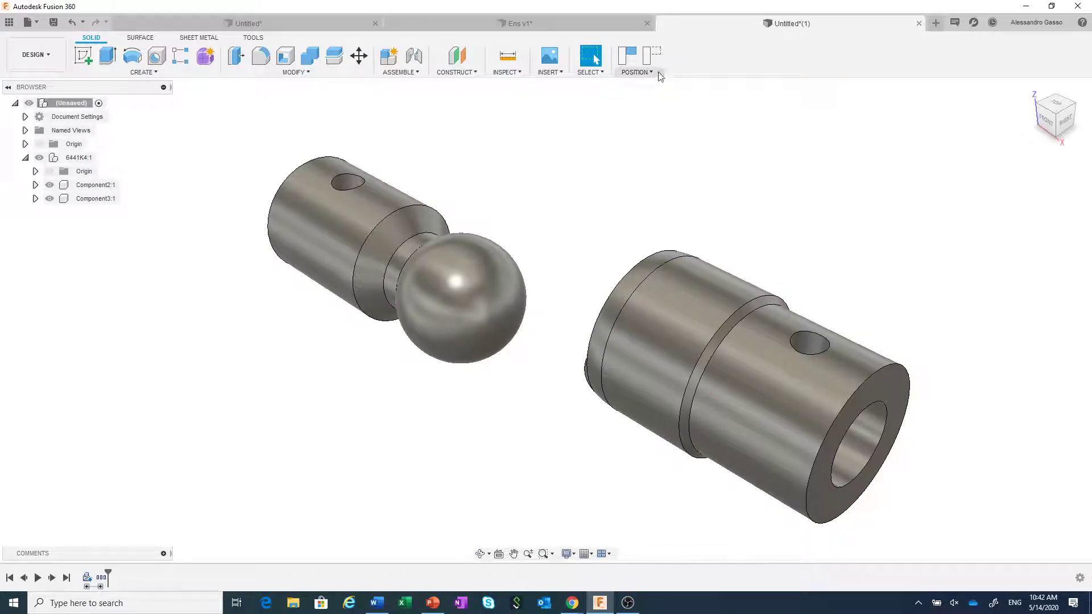
left_click(89, 201)
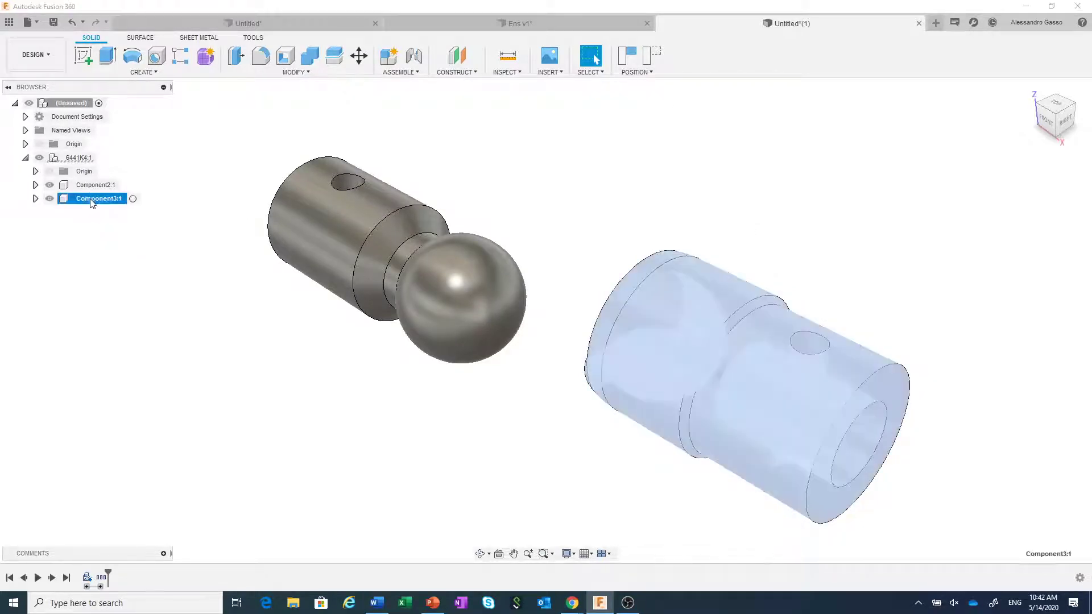
right_click(90, 200)
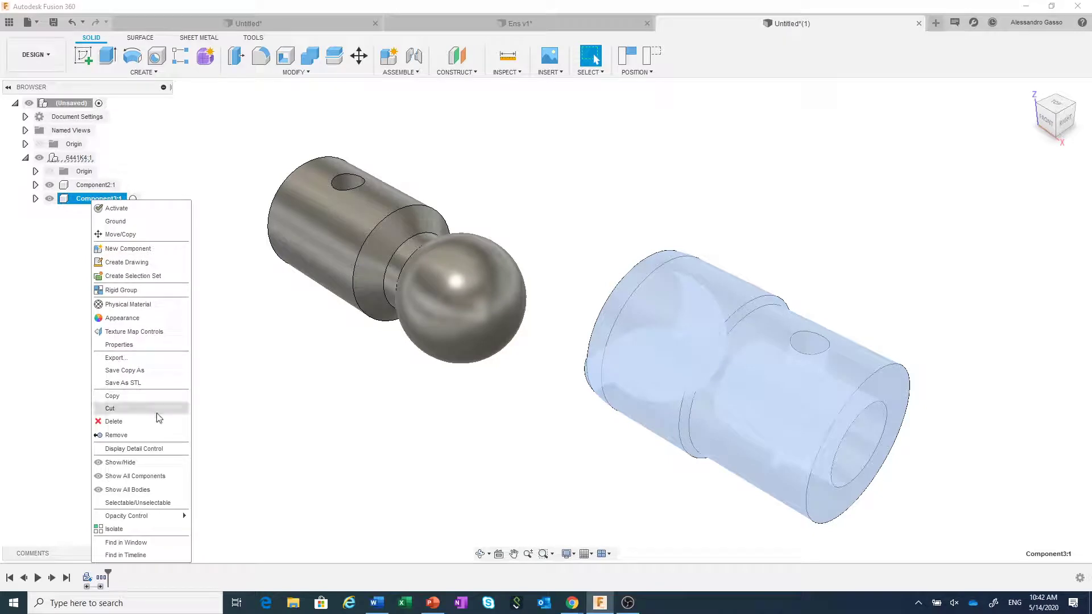
left_click(115, 222)
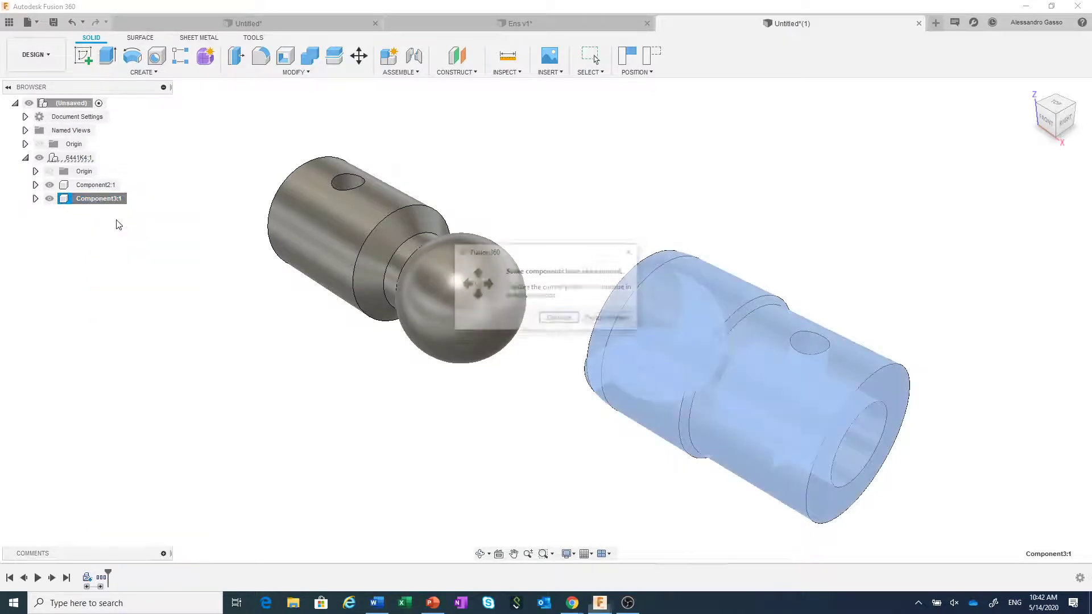
left_click(607, 319)
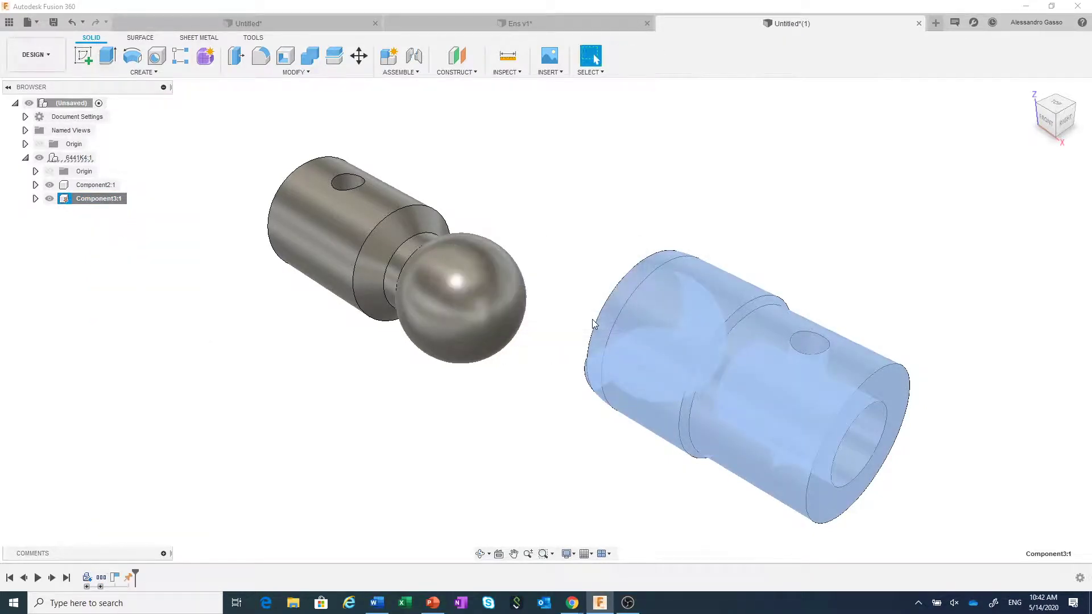
Step: Start a joint that snaps the center of the ball component's sphere to the spherical inner face of the socket component
left_click(415, 55)
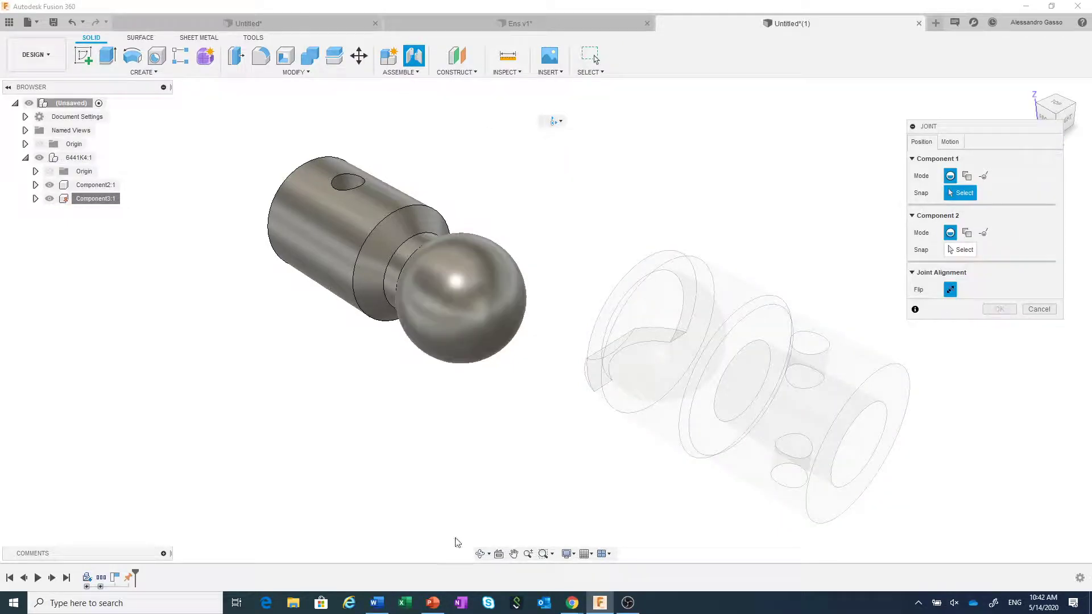
left_click(481, 553)
left_click_drag(531, 439, 590, 427)
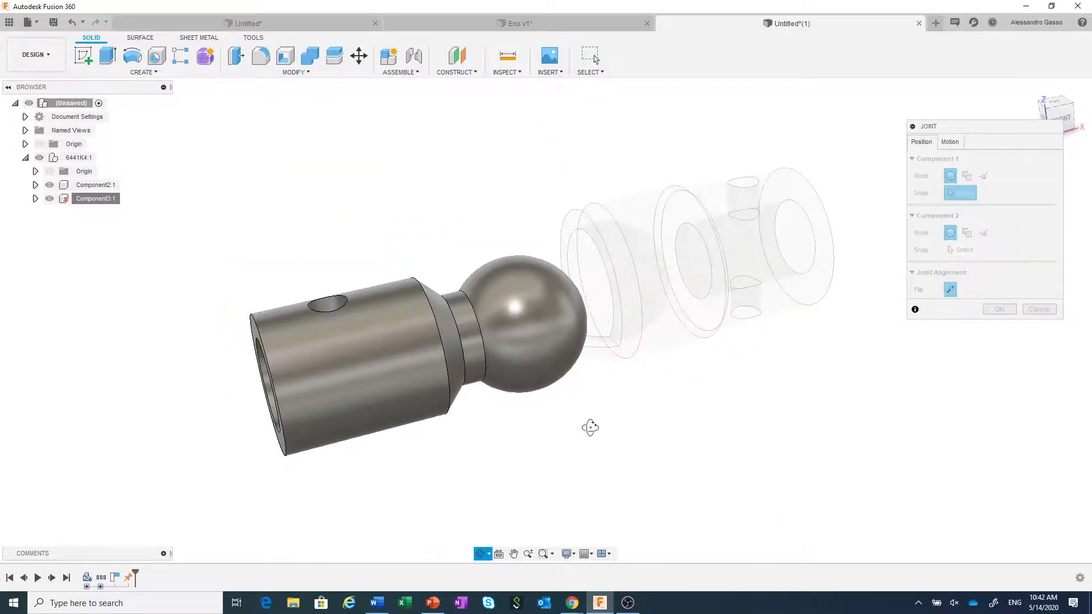
right_click(622, 417)
left_click(661, 417)
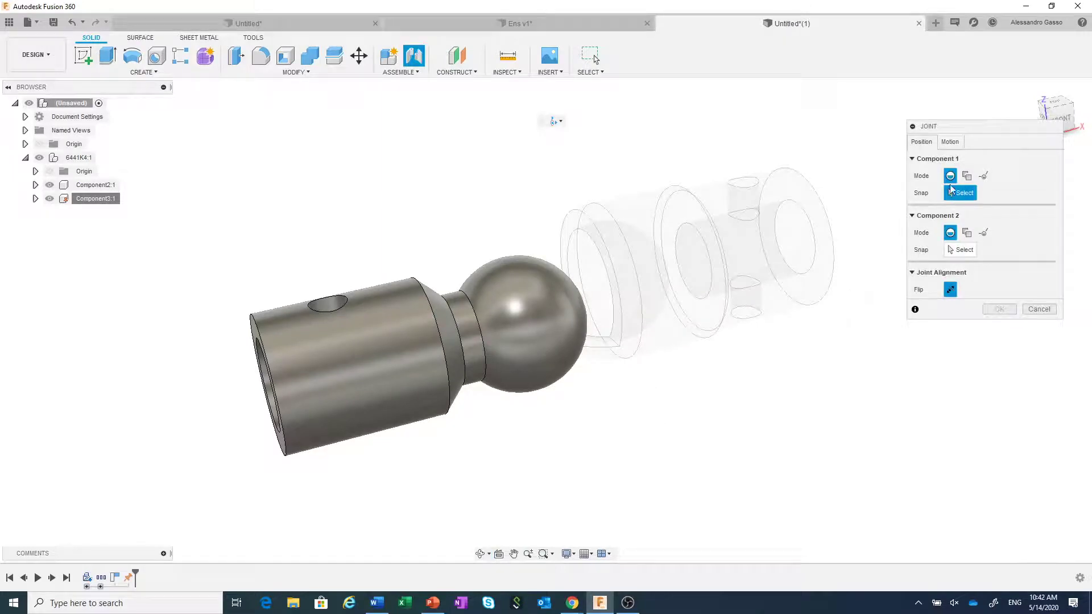
left_click(555, 304)
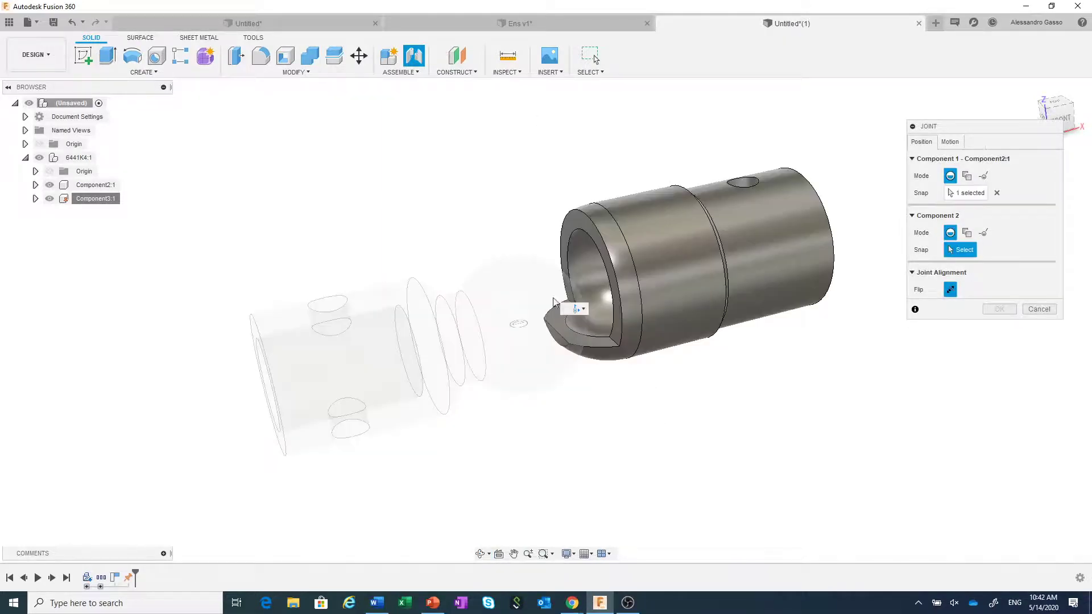
left_click(596, 278)
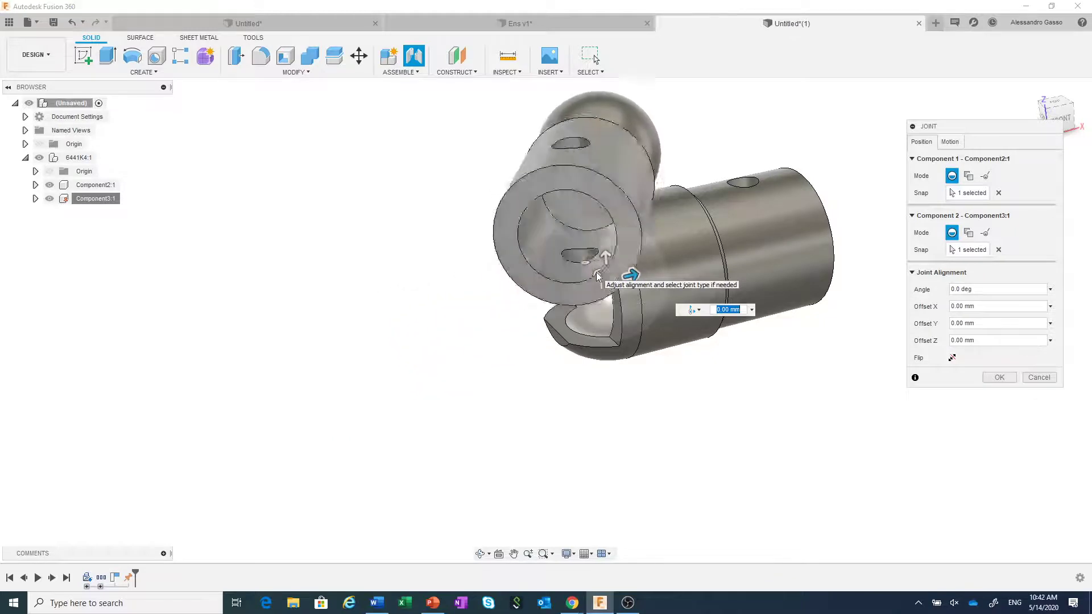
Step: Set the joint motion type to Ball, then swing the ball component to test it and revert its position
left_click(950, 143)
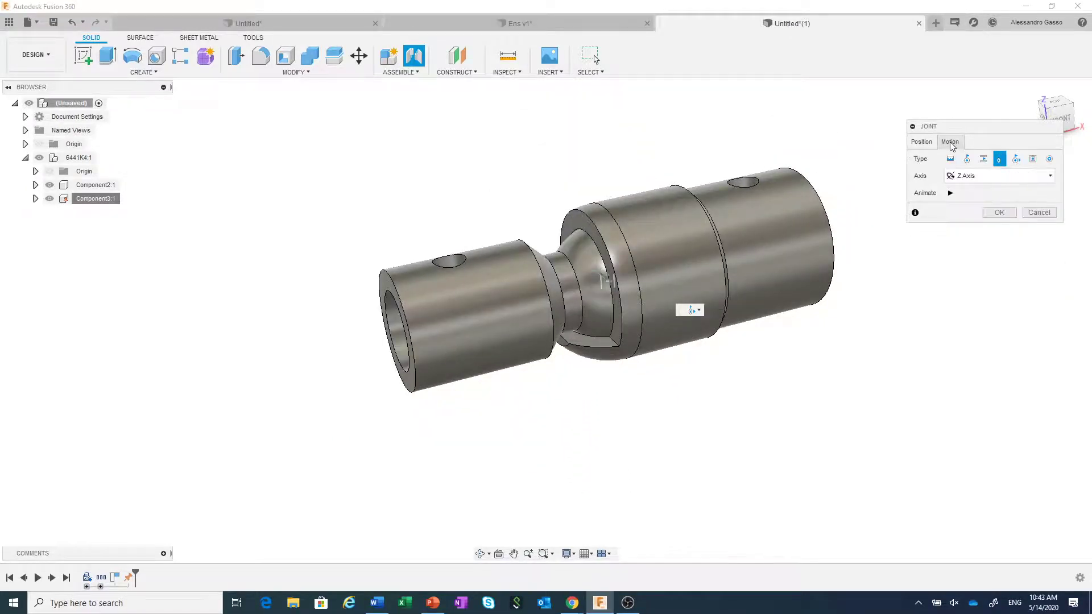
left_click(1050, 160)
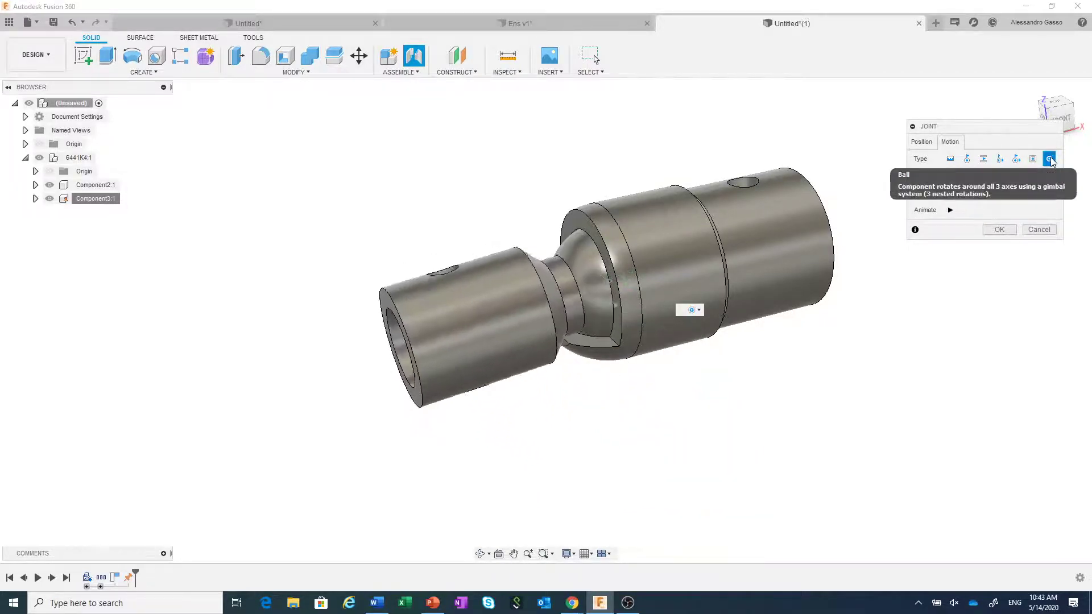
left_click(999, 231)
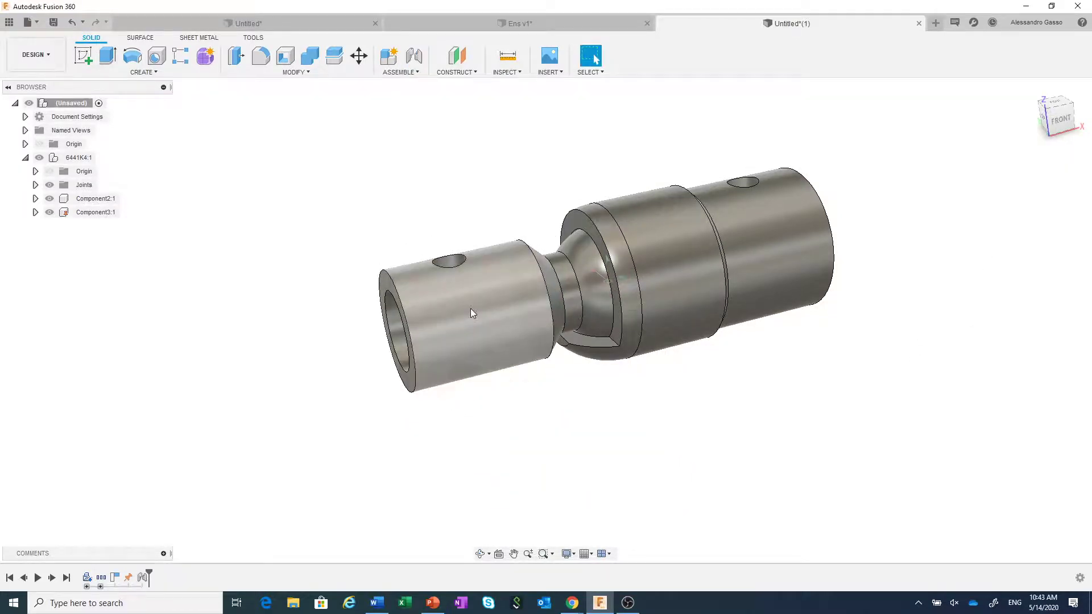
left_click_drag(470, 308, 468, 266)
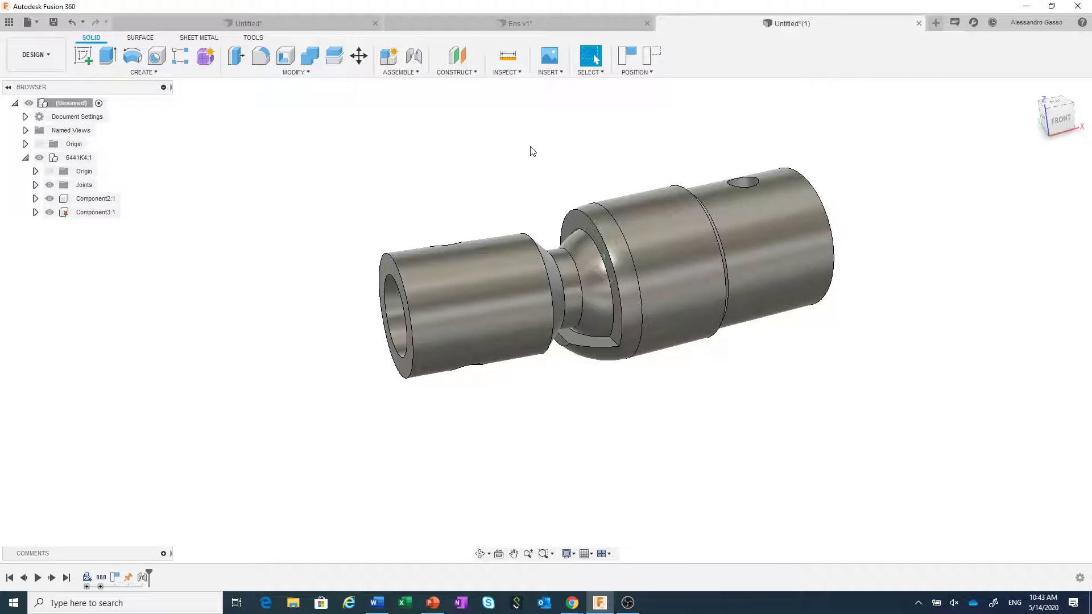
left_click(654, 60)
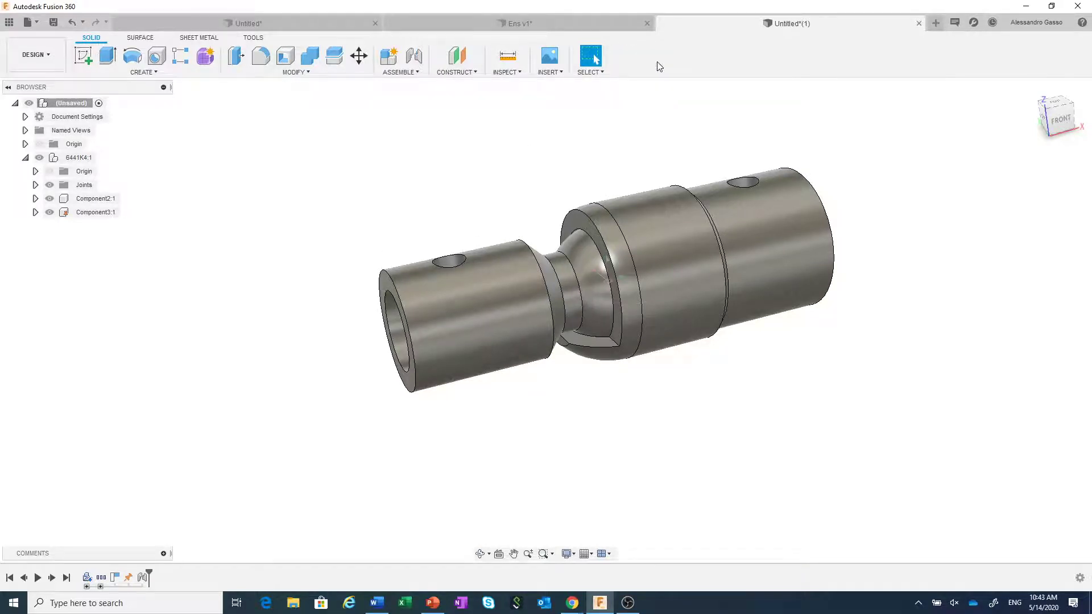
Step: Enable contact analysis for all components and swing the ball component against the socket to test it
left_click(401, 72)
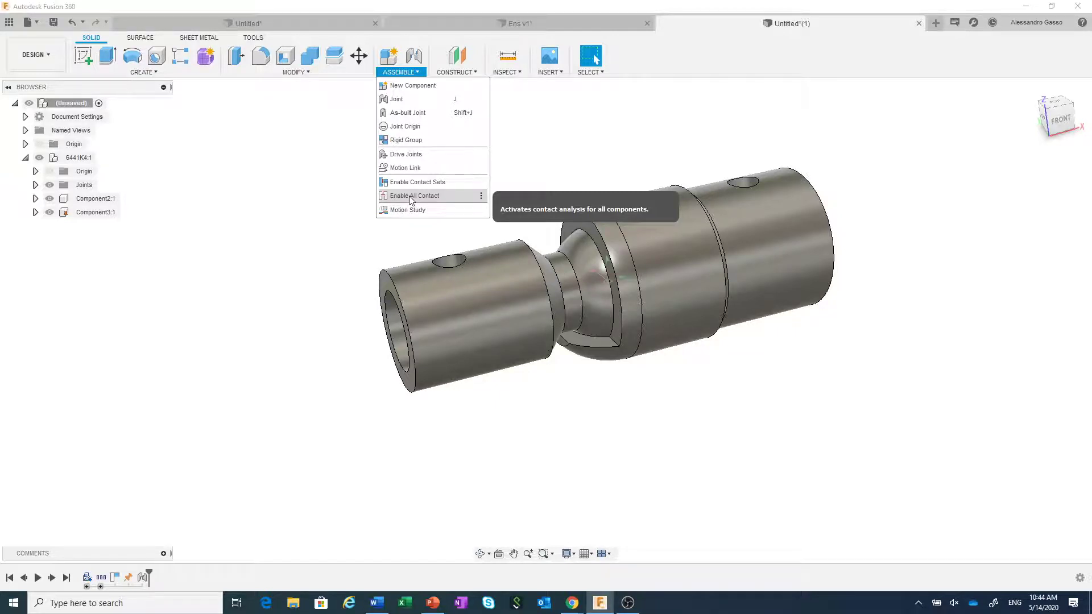
left_click(410, 197)
left_click_drag(448, 339, 410, 220)
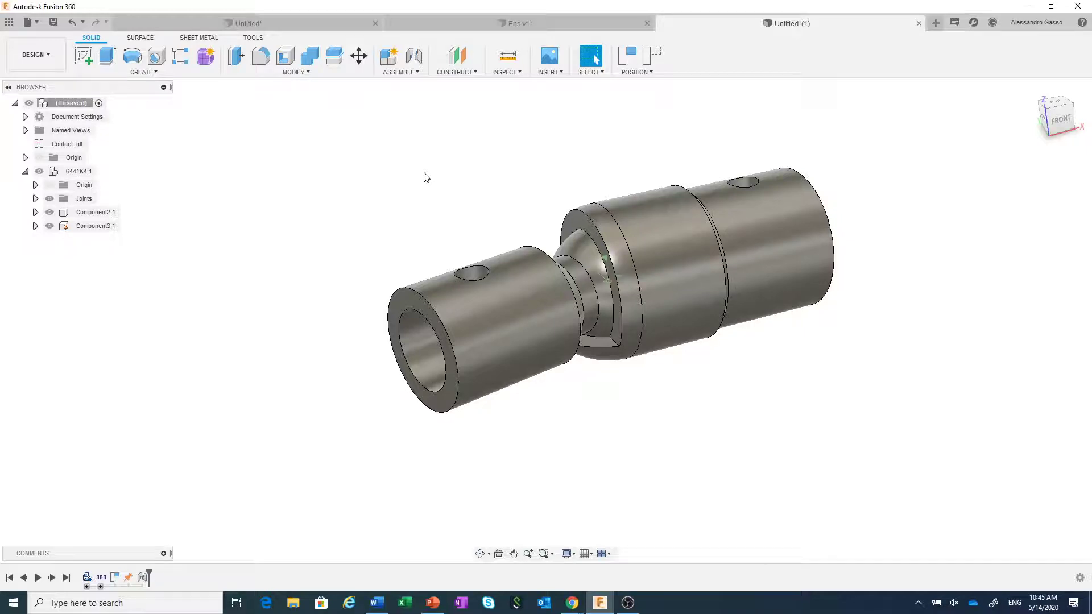
Step: Create a new design and open the McMaster-Carr component catalog for it
left_click(37, 22)
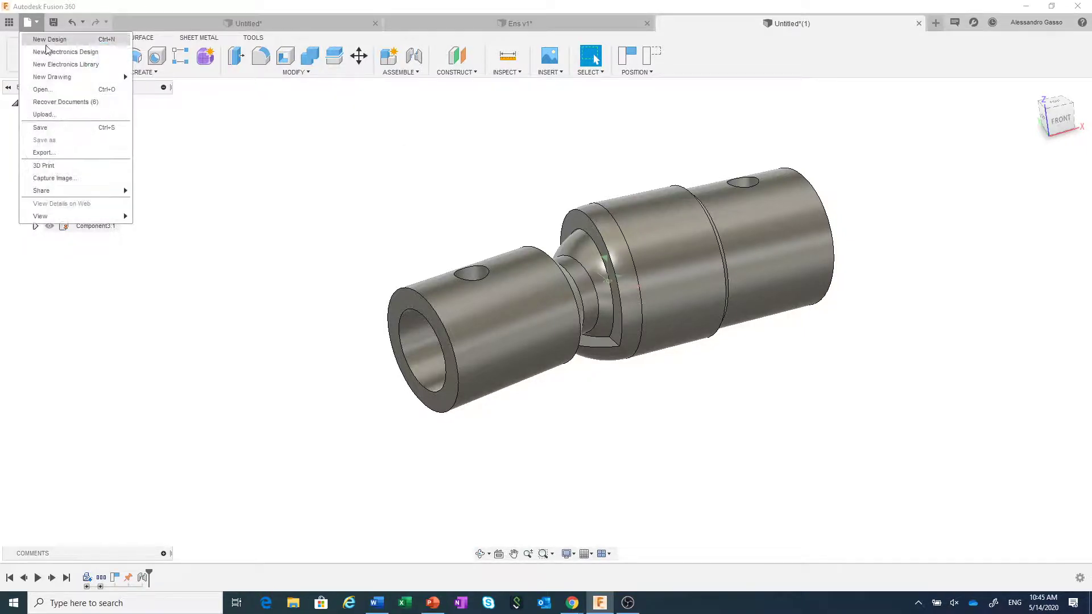
left_click(48, 42)
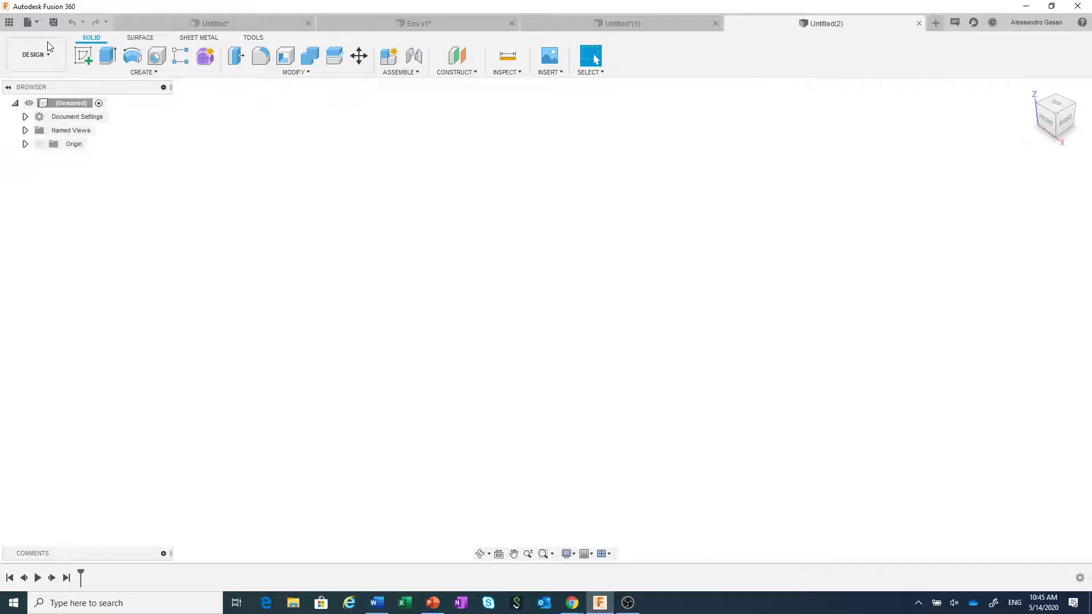
left_click(550, 73)
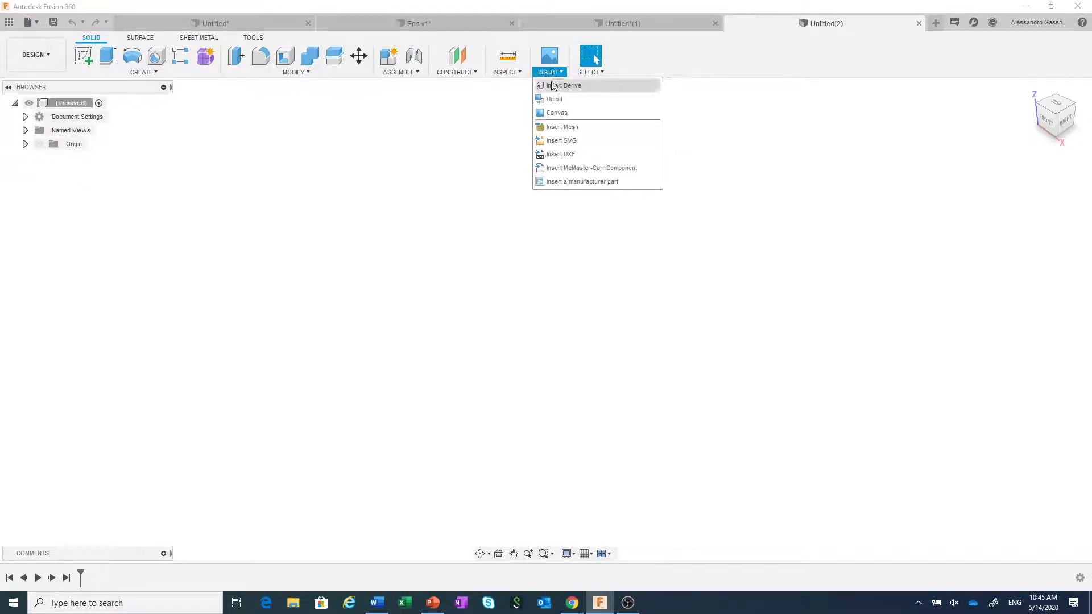
left_click(587, 167)
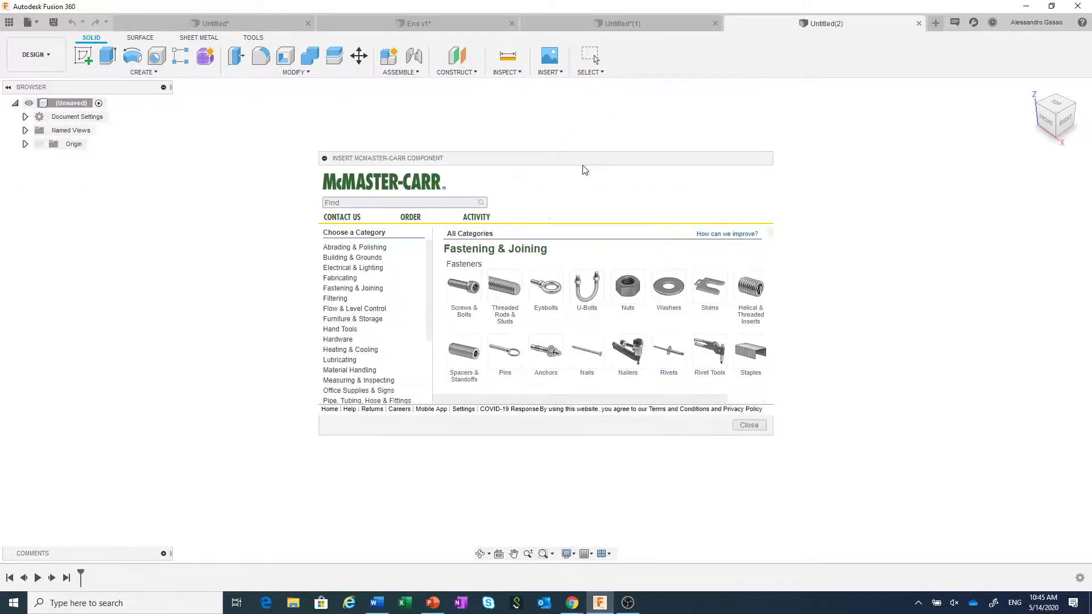
Step: Search the McMaster-Carr catalog for toggle clamps
left_click(362, 202)
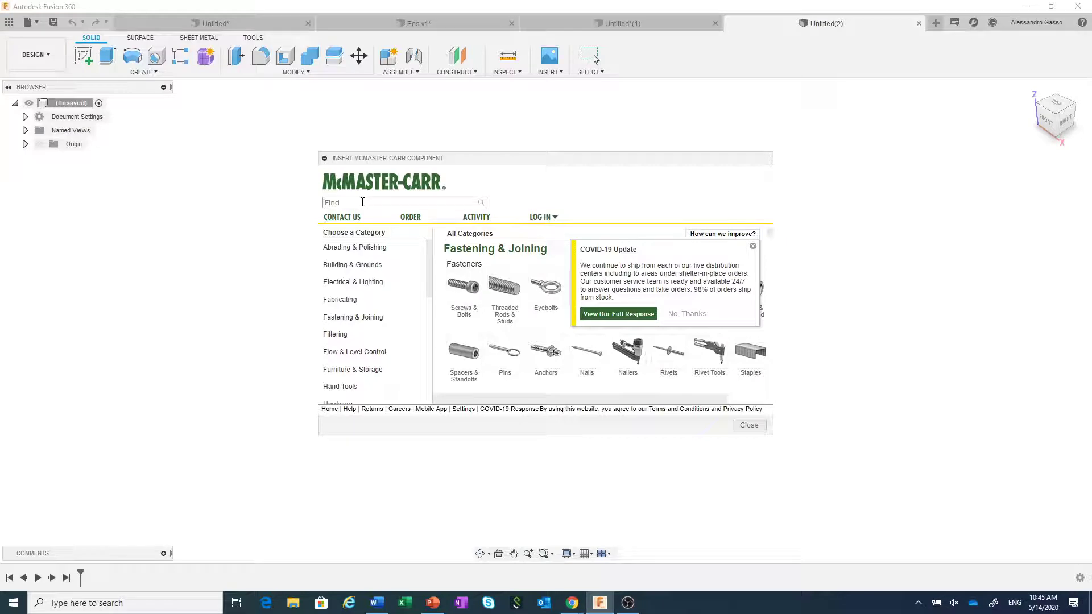
type("toogl")
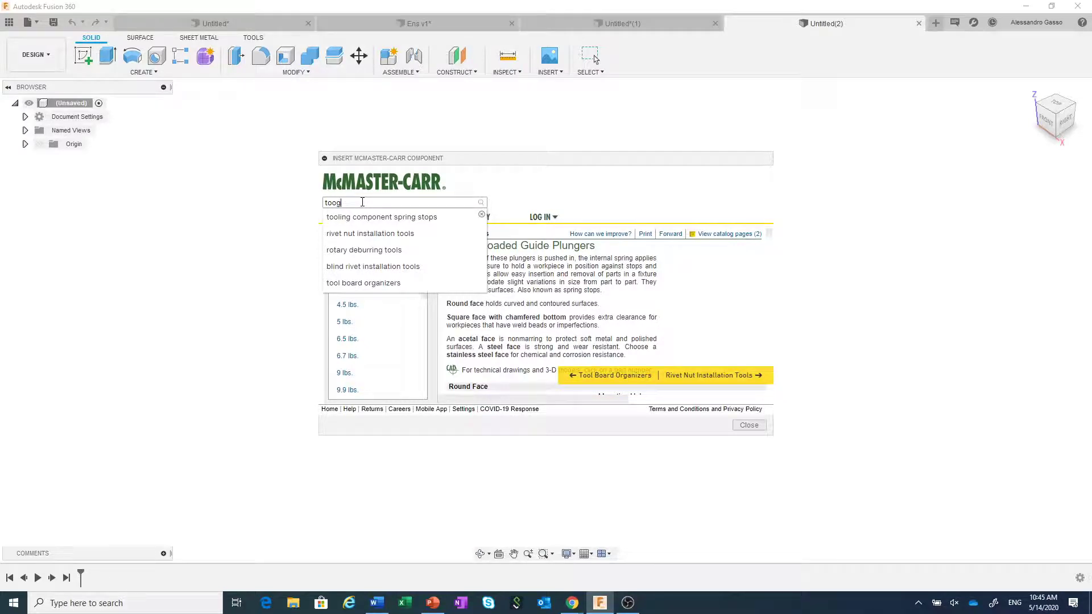
key("BackSpace")
key("BackSpace")
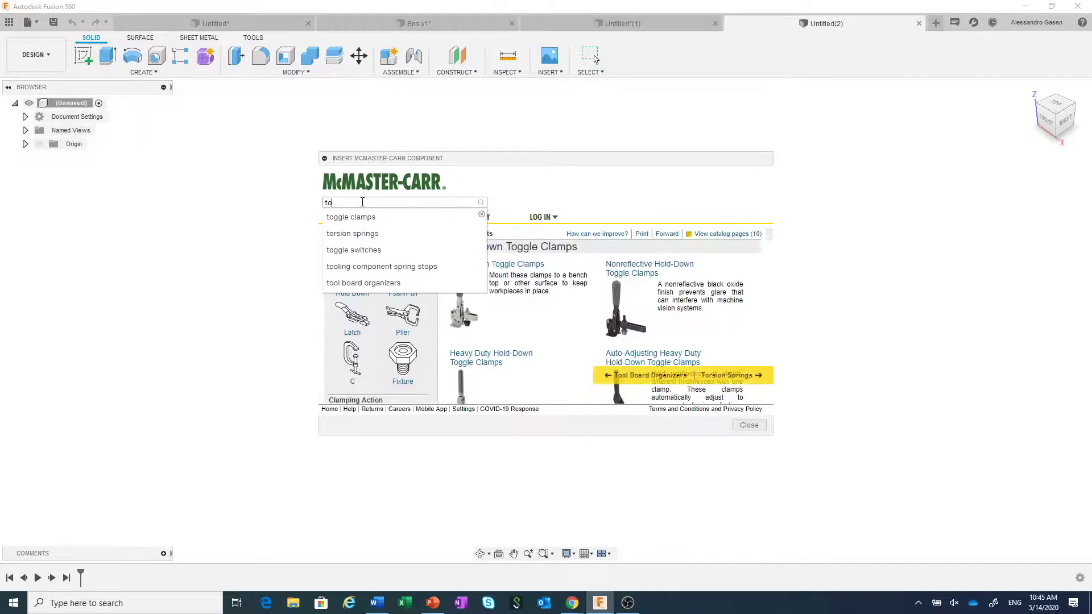
left_click(365, 217)
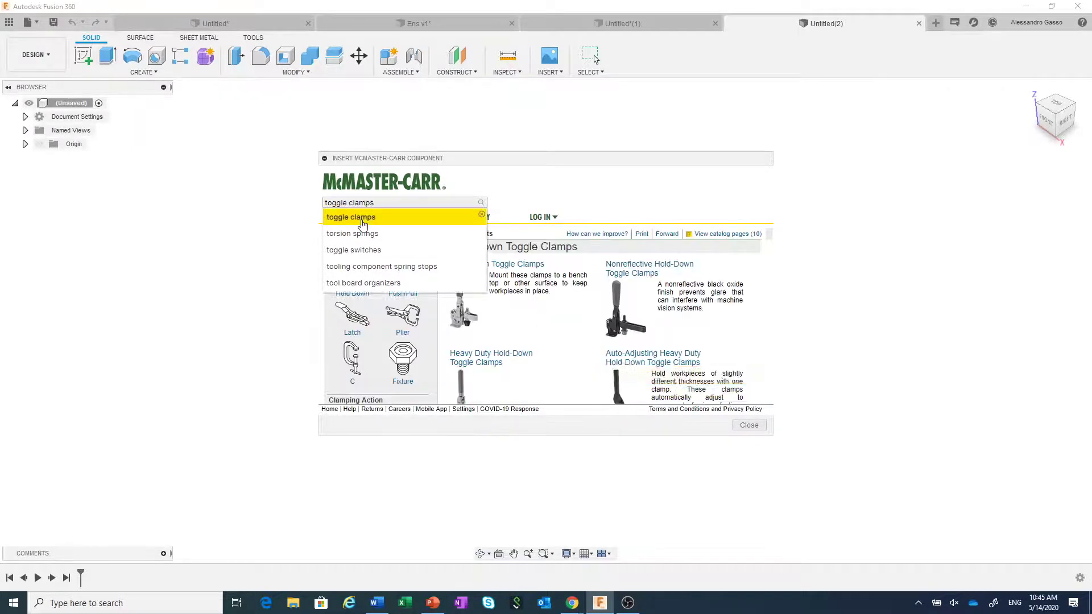
Step: Open the Hold-Down Toggle Clamps category and narrow the products to the style with open arm
left_click(461, 310)
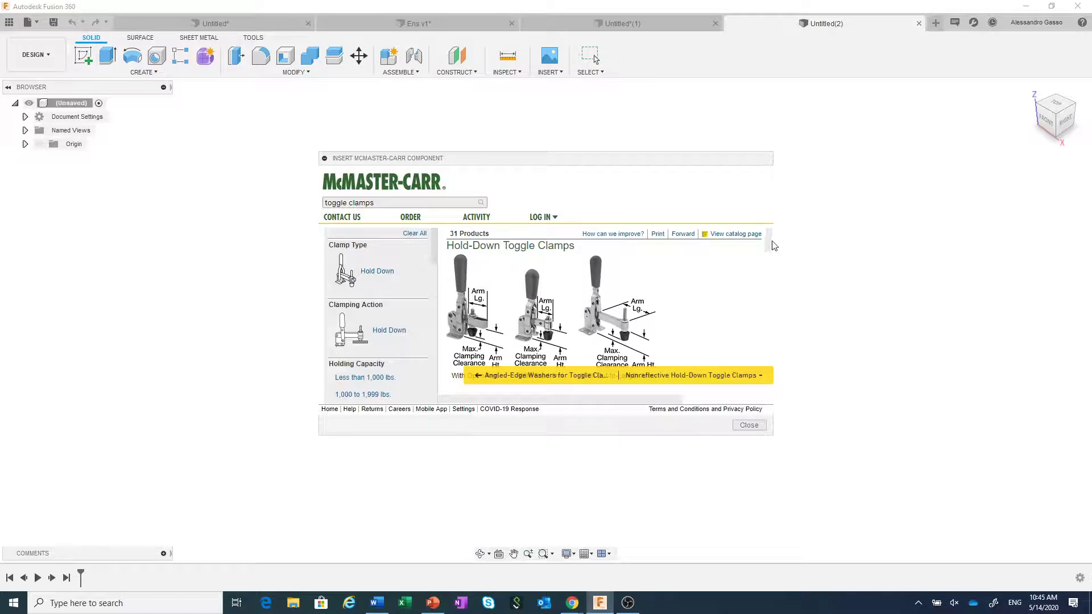
scroll(771, 252, "down", 1)
scroll(772, 253, "up", 1)
left_click(470, 310)
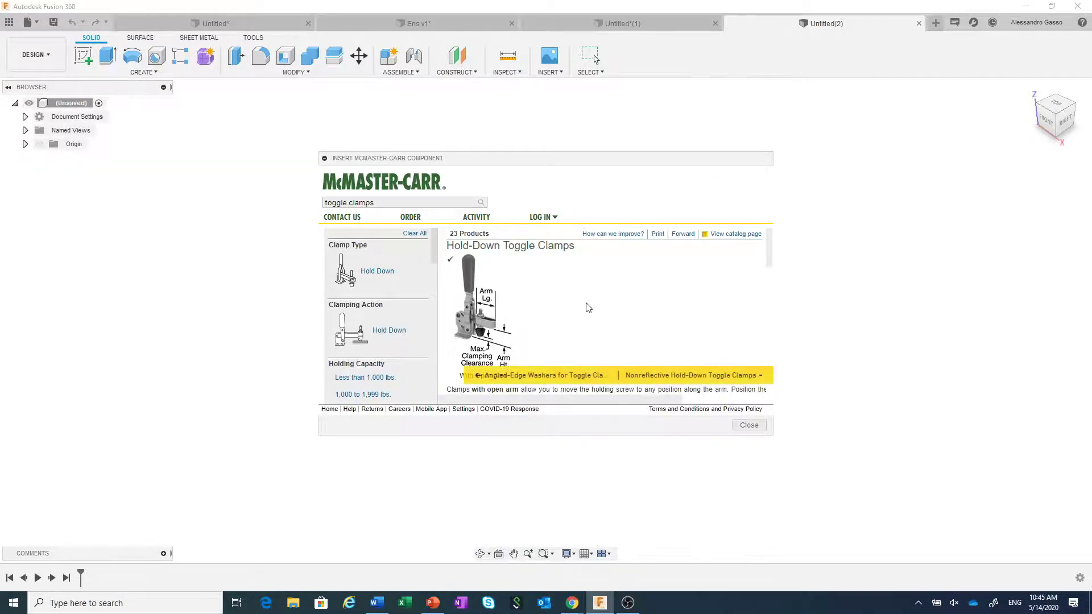
Step: Open the product details of part 5126A24, the steel open-arm clamp with 100 lbs. holding capacity
scroll(585, 307, "down", 3)
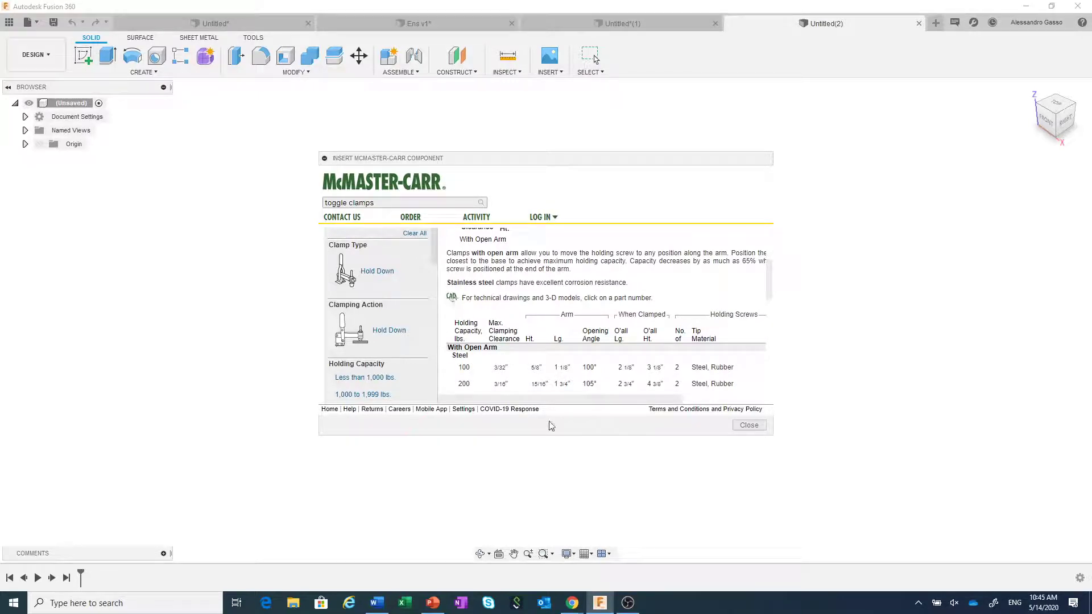
left_click_drag(571, 400, 705, 400)
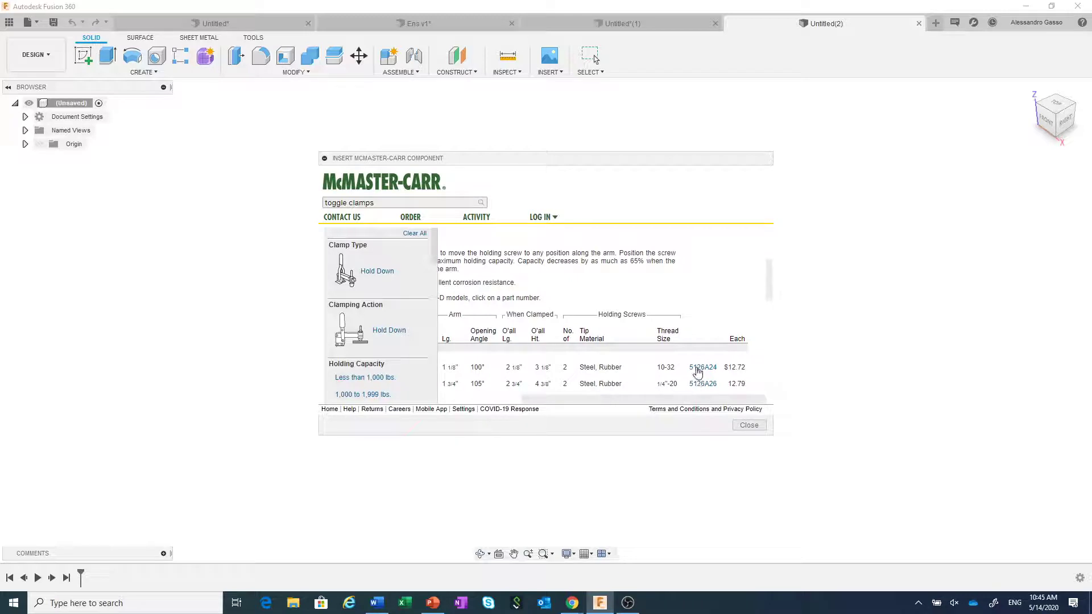
left_click(697, 368)
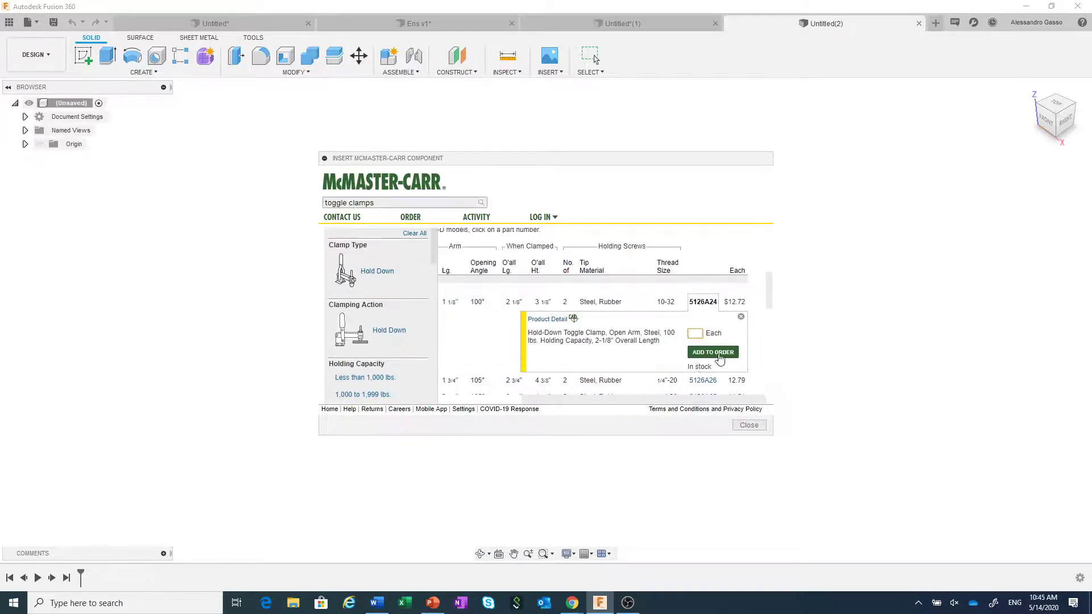
left_click(555, 332)
Step: Insert the 5126A24 toggle clamp into the design as a 3-D STEP model
scroll(554, 325, "down", 5)
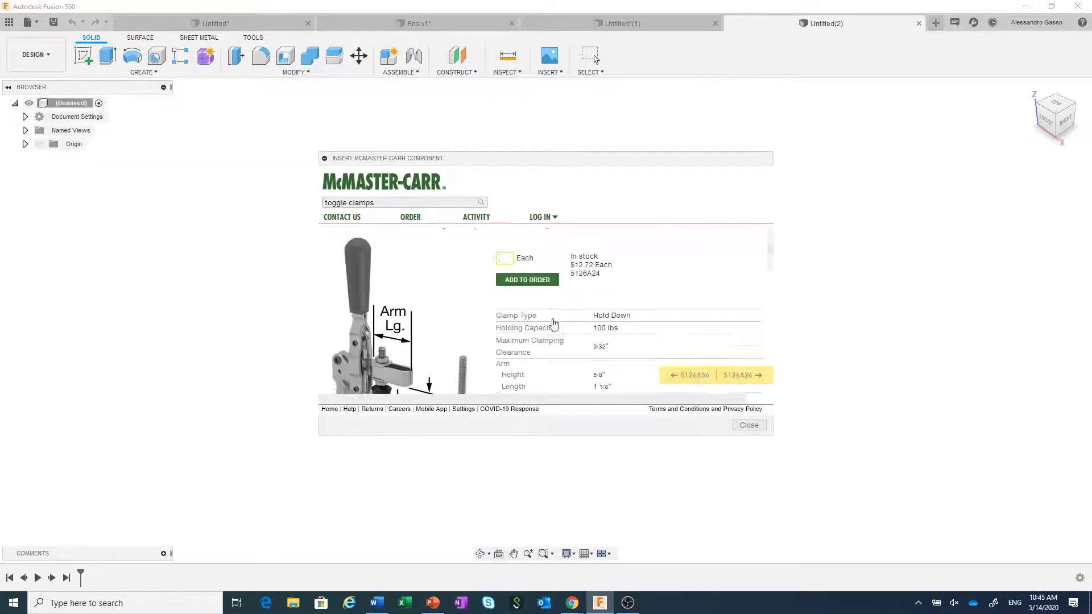
scroll(554, 323, "down", 10)
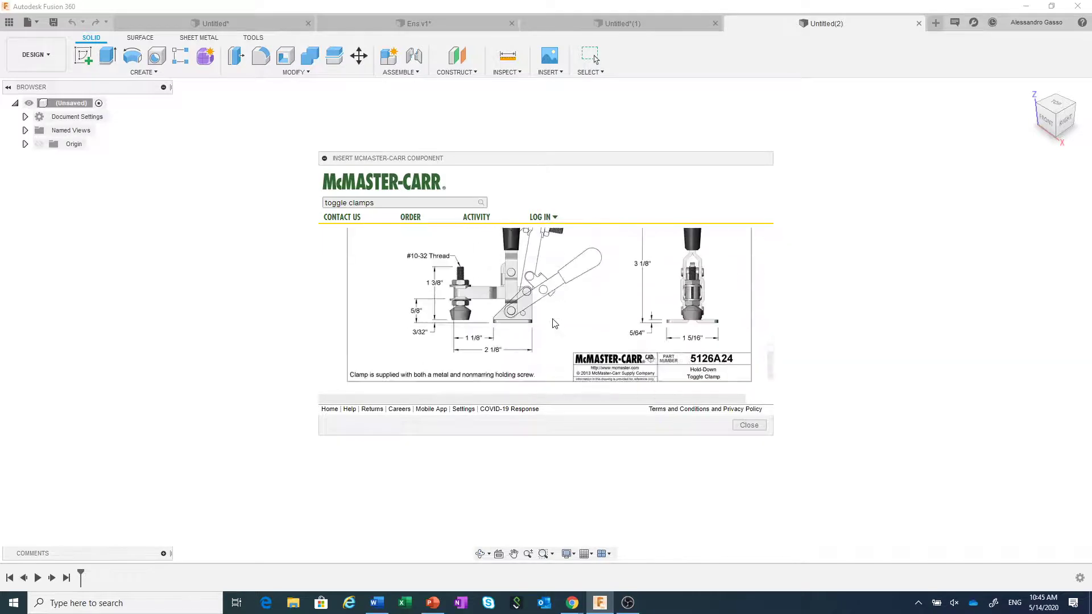
left_click(424, 355)
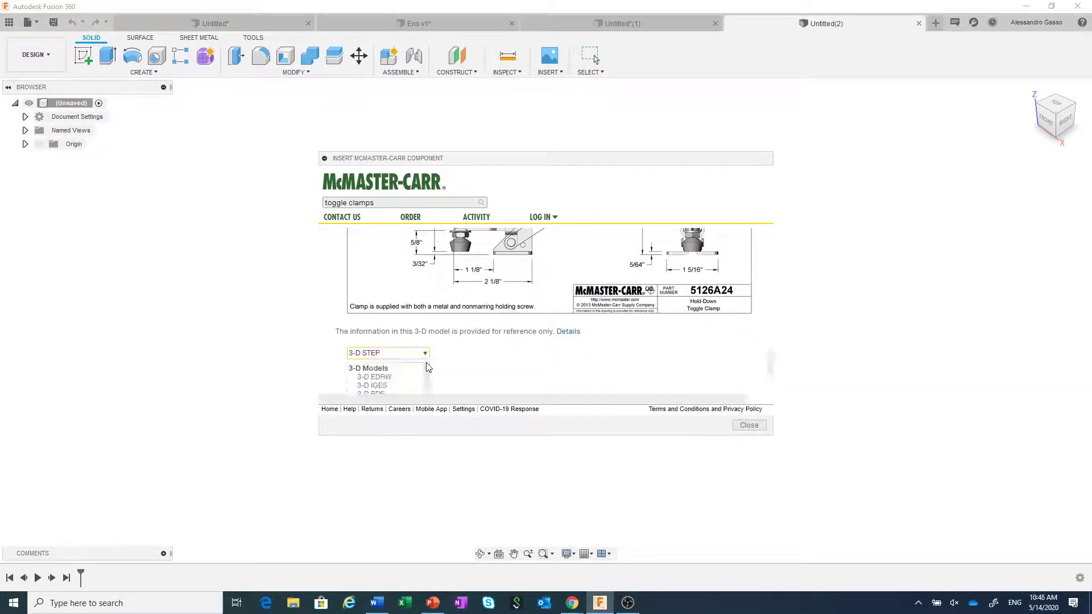
scroll(639, 366, "down", 2)
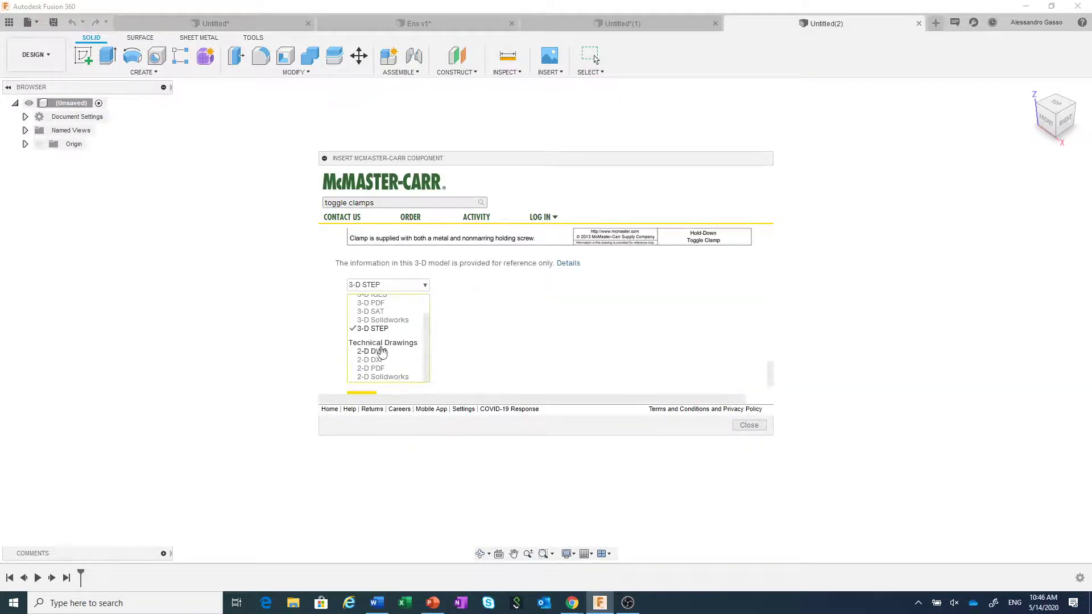
scroll(414, 385, "down", 1)
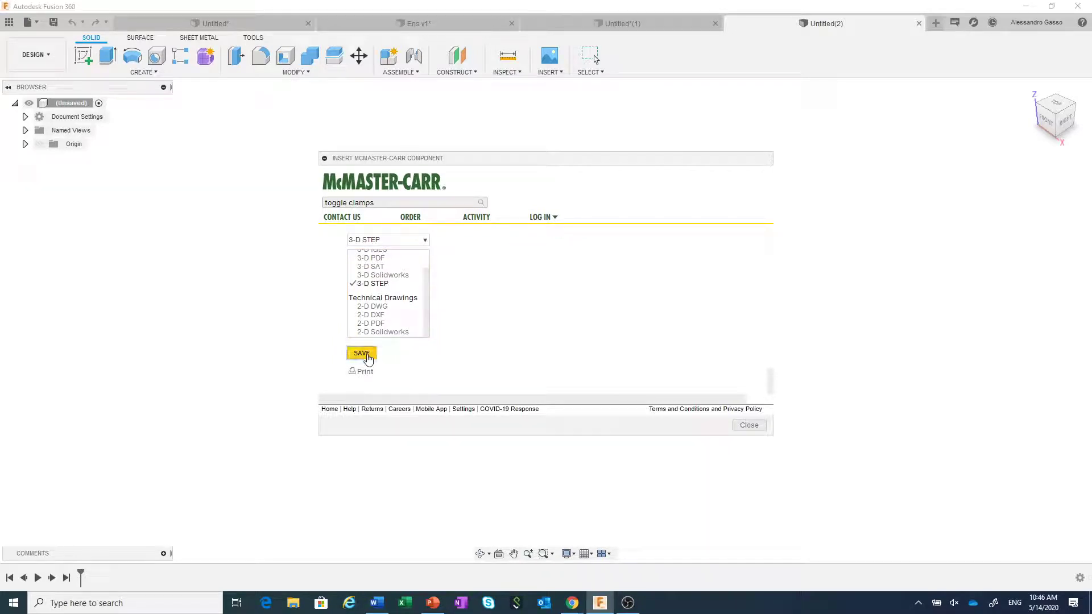
left_click(364, 354)
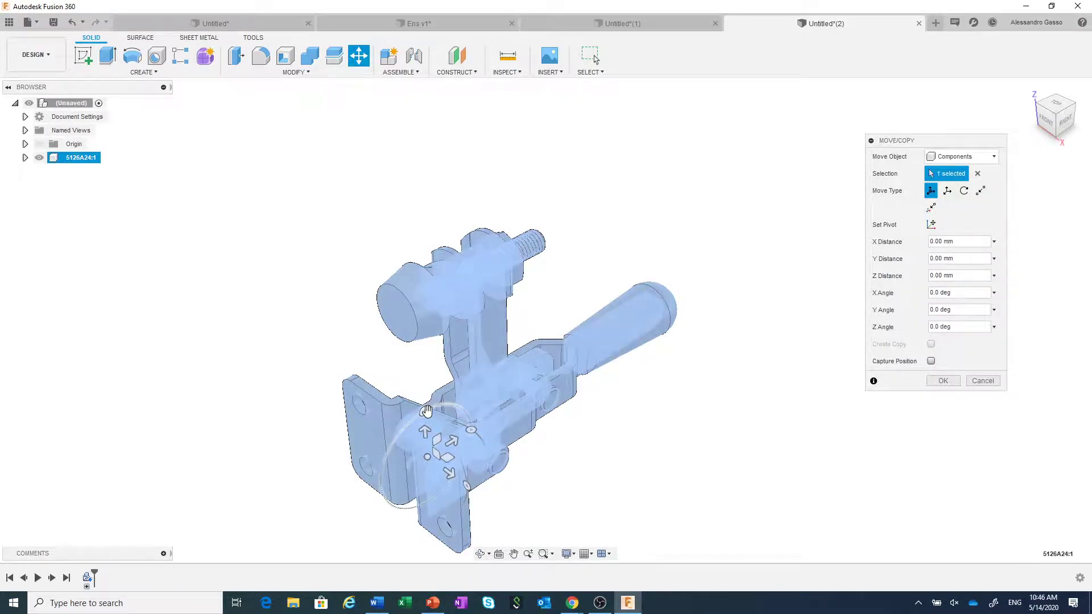
Step: Rotate the inserted toggle clamp upright with an X angle of 90 degrees and capture its position
left_click_drag(423, 410, 396, 437)
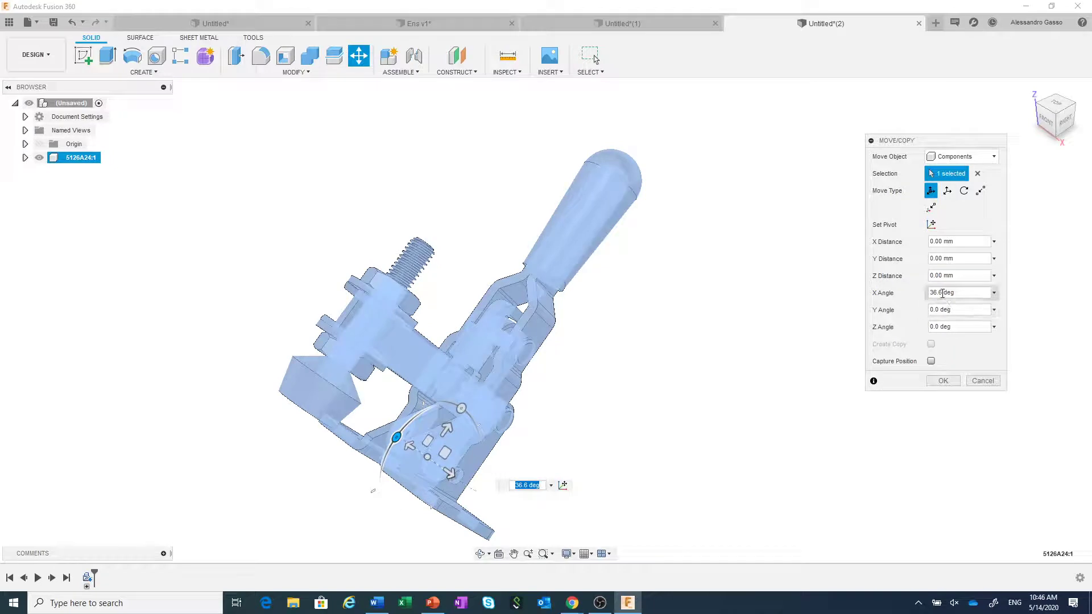
left_click_drag(943, 293, 916, 293)
type("90")
key("Return")
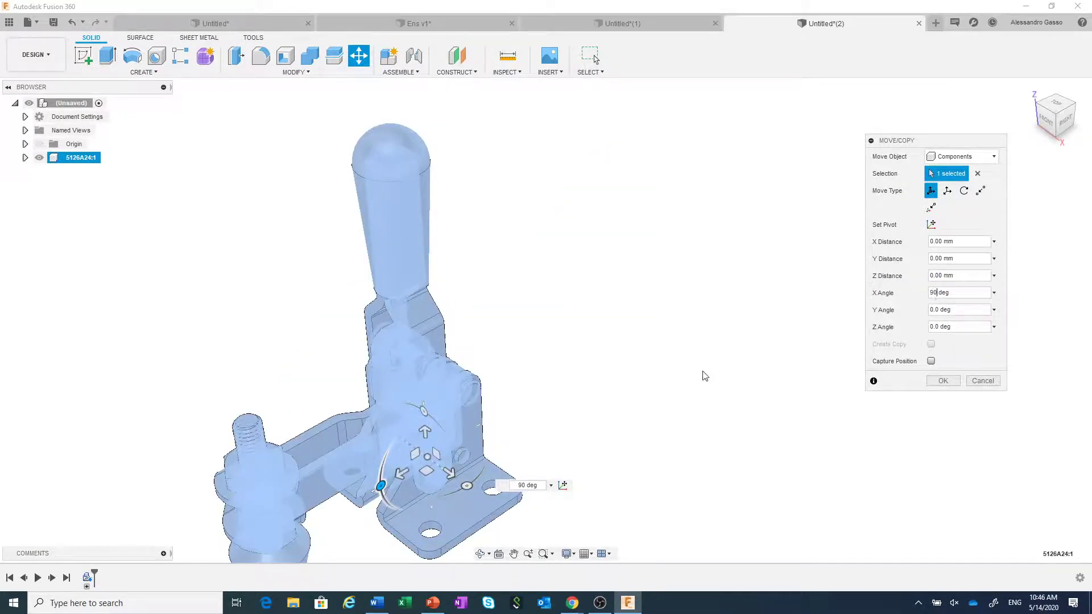
left_click(943, 380)
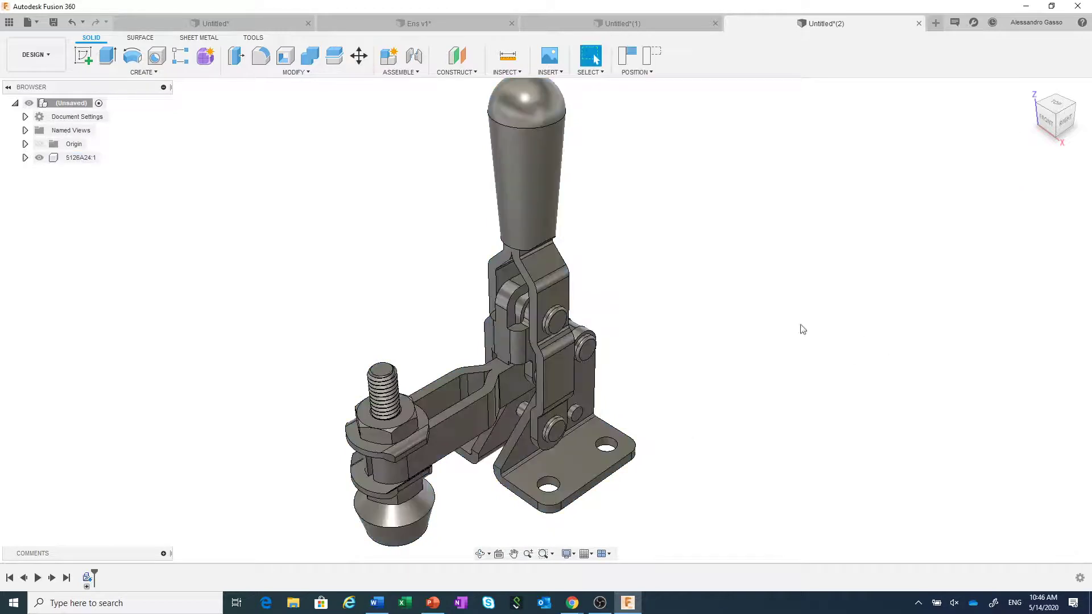
left_click(628, 62)
scroll(691, 355, "down", 2)
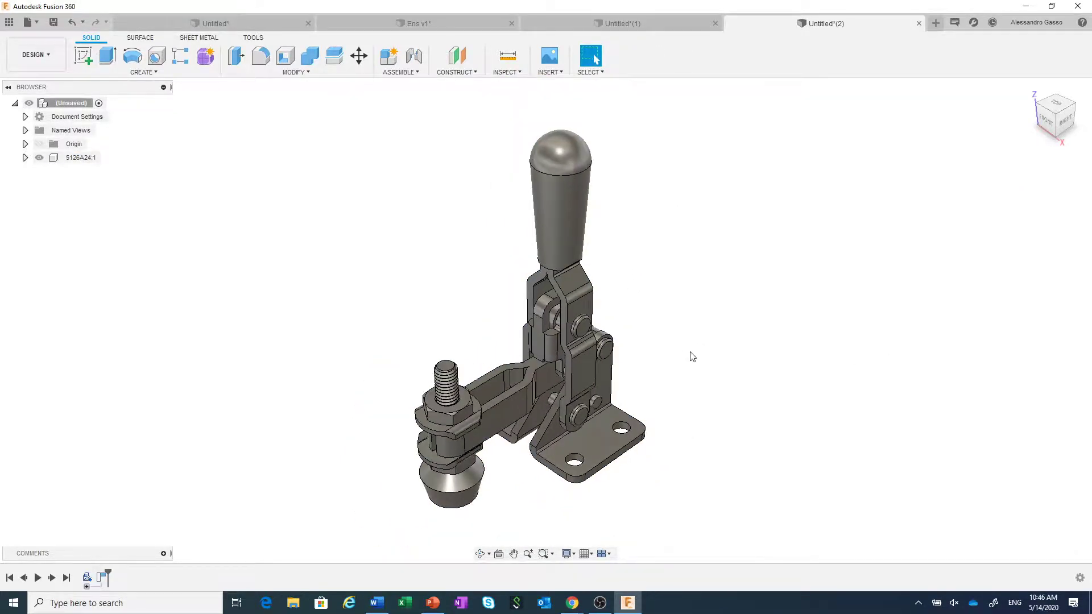
Step: Move the inserted toggle clamp slightly to test how its parts move, and revert its position
middle_click_drag(691, 355, 723, 309)
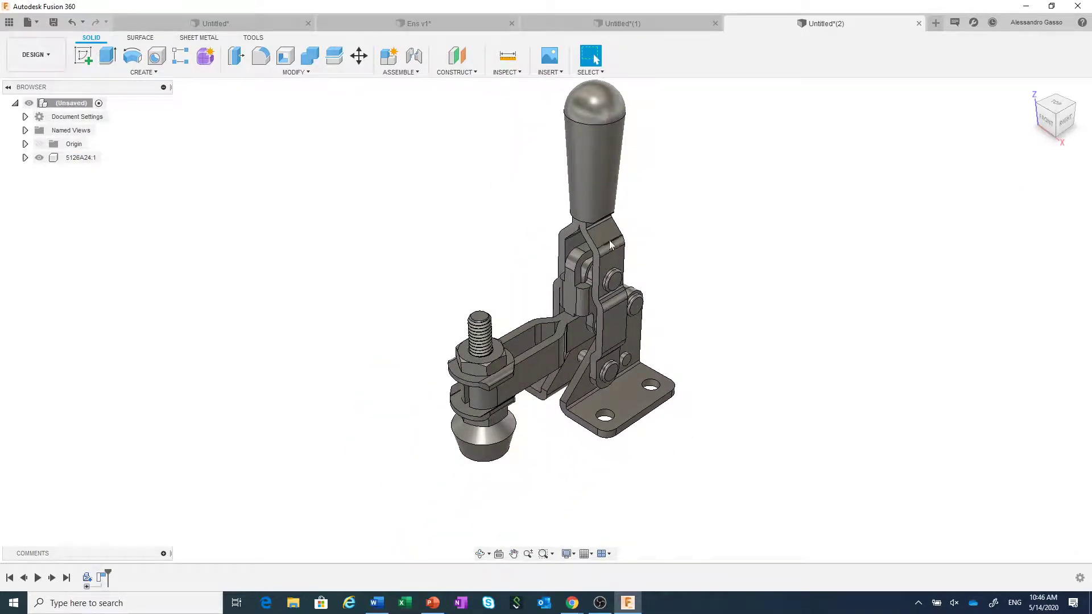
mouse_move(609, 240)
left_mouse_down()
mouse_move(717, 248)
mouse_move(646, 236)
mouse_move(626, 244)
left_mouse_up()
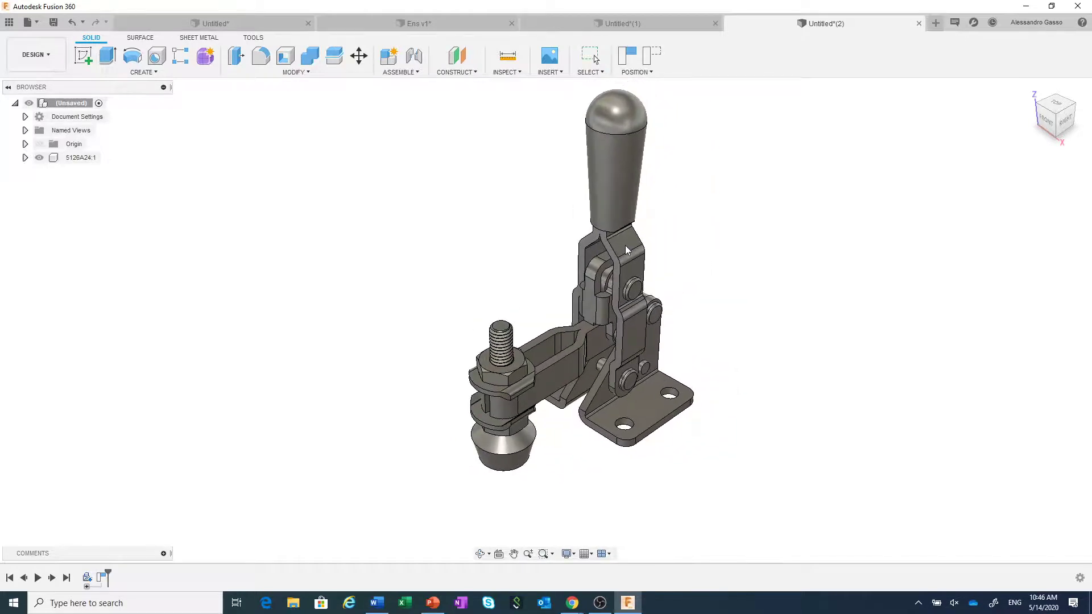
left_click(649, 57)
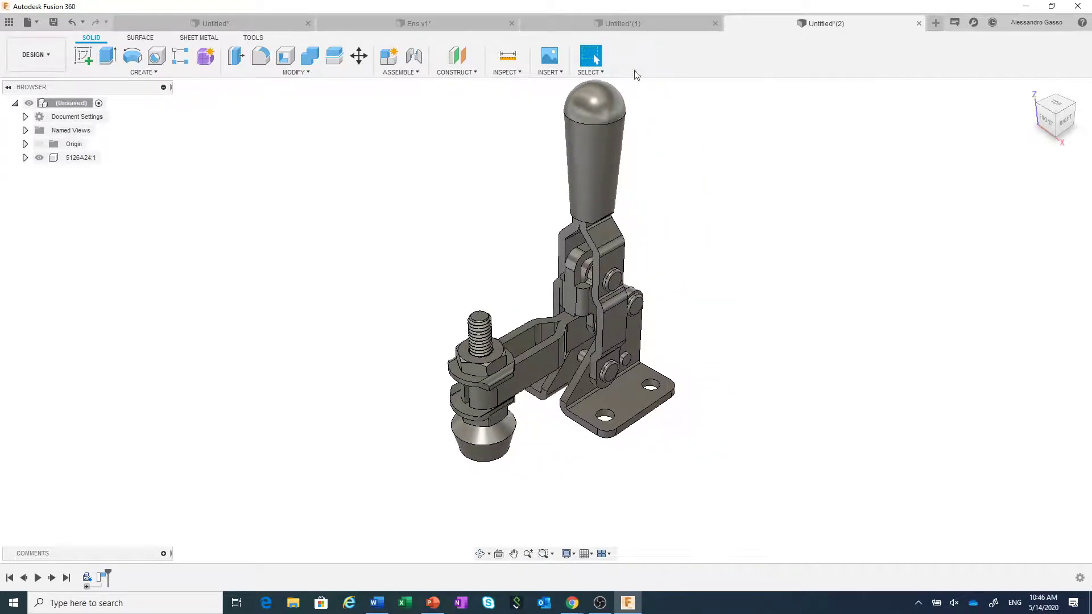
Step: Create separate components from all the bodies of the 5126A24 clamp
left_click(25, 158)
left_click(80, 187)
right_click(81, 190)
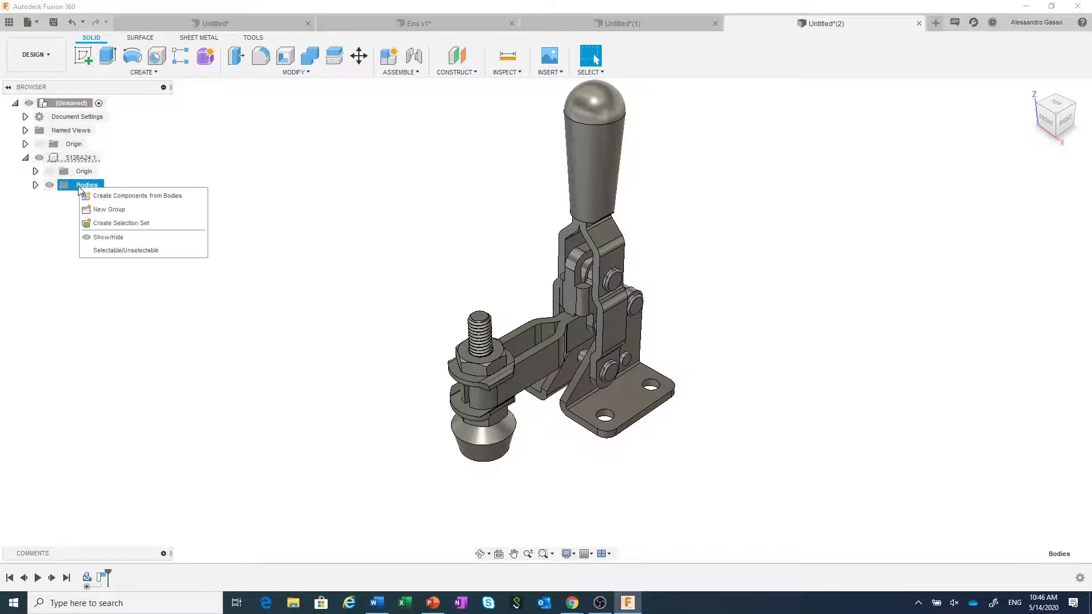
left_click(118, 197)
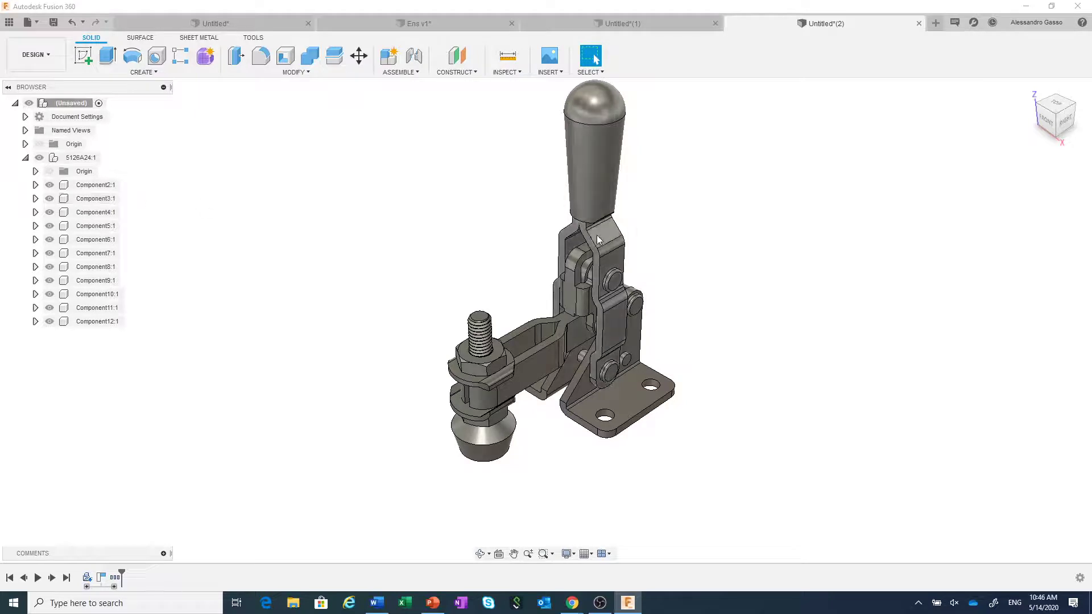
Step: Pull the handle lever, grip, base bracket and clamping arm apart, and revert all components to their original positions
left_click_drag(597, 236, 739, 238)
left_click_drag(586, 159, 395, 166)
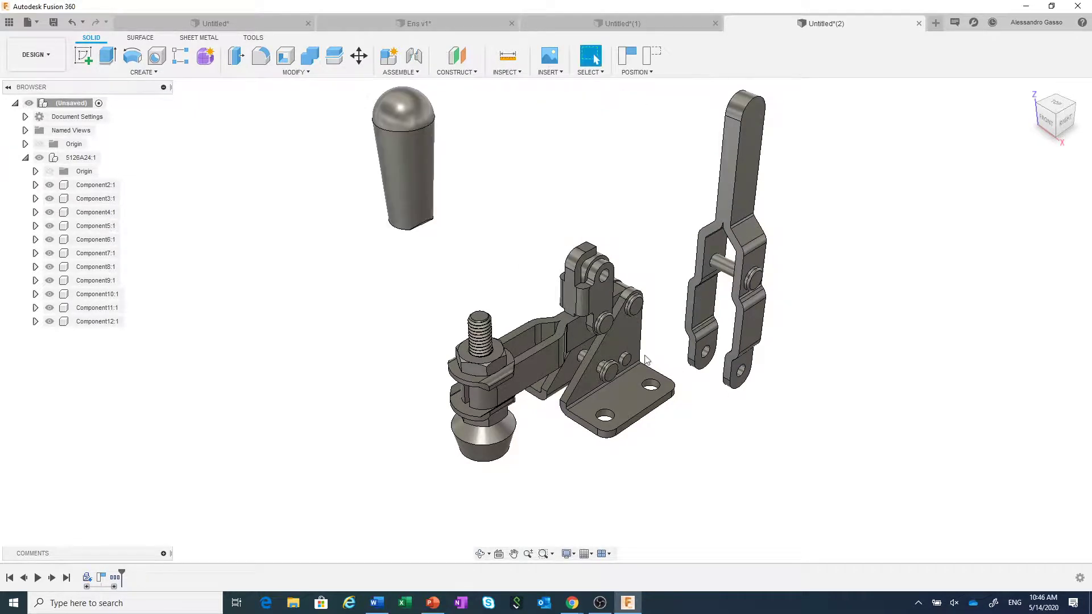
left_click_drag(617, 347, 744, 410)
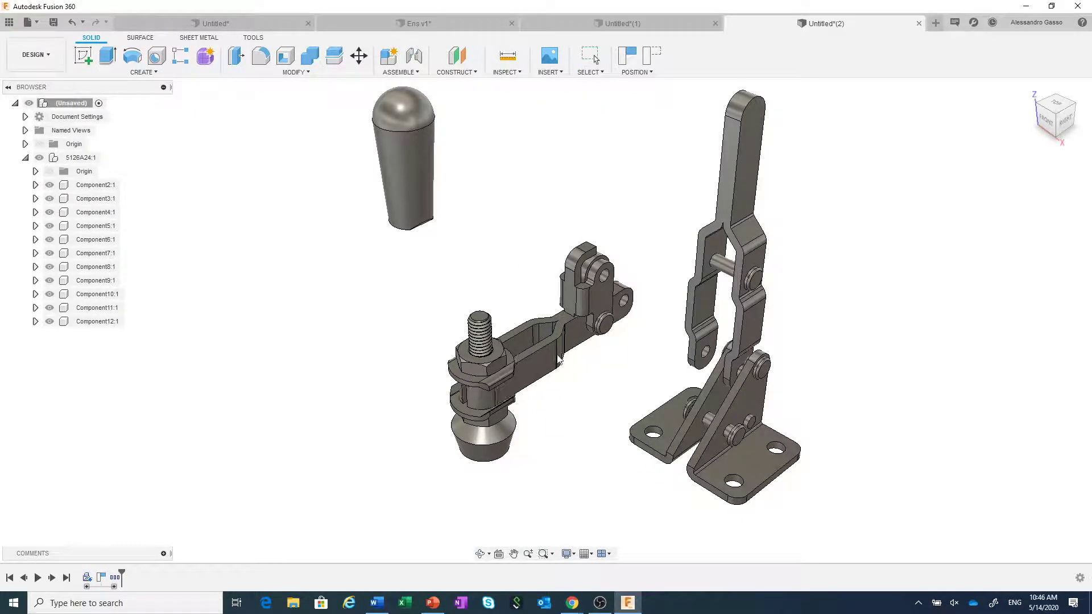
left_click_drag(559, 361, 452, 329)
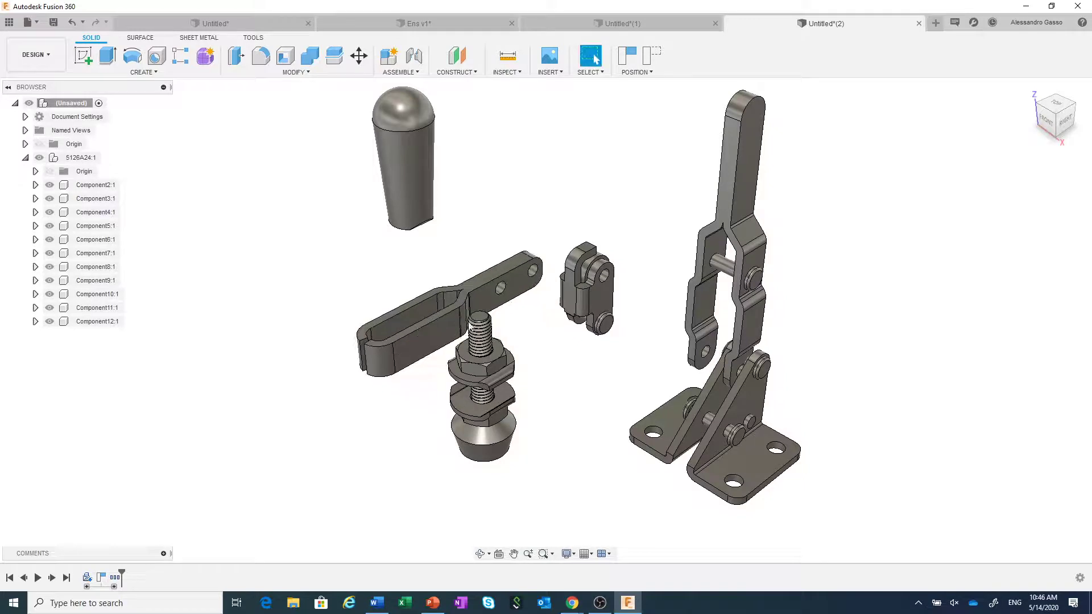
left_click(650, 57)
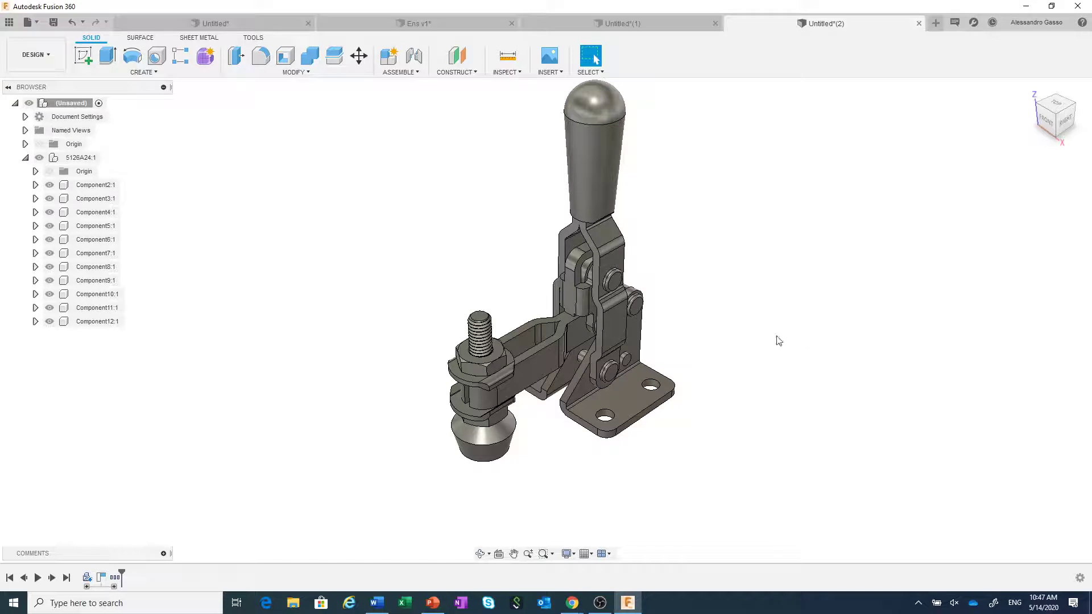
middle_click_drag(759, 328, 748, 350)
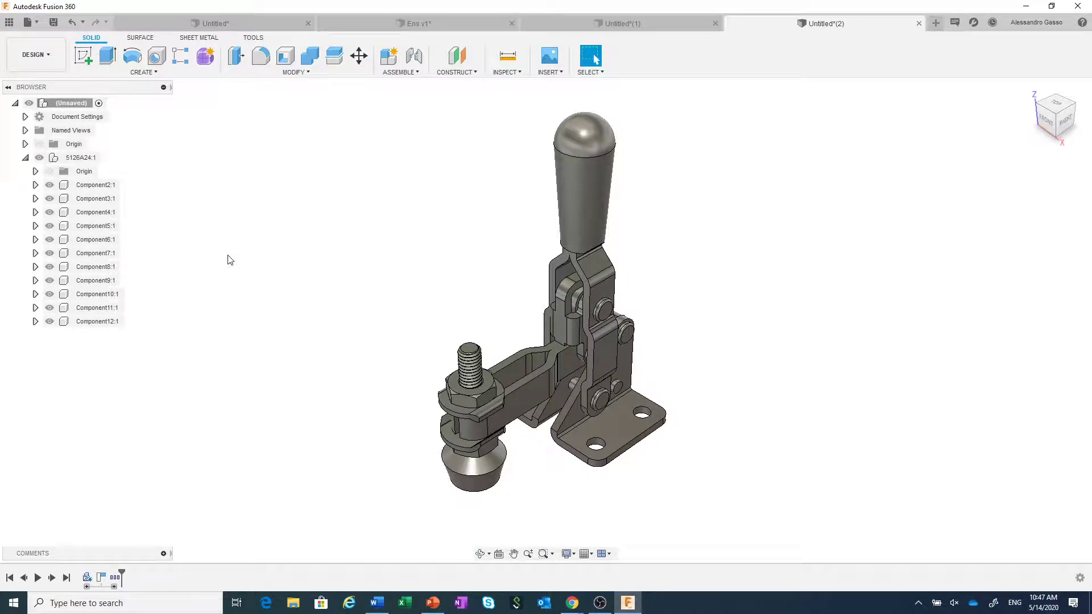
Step: Activate Component2, the clamp's base bracket
left_click(408, 76)
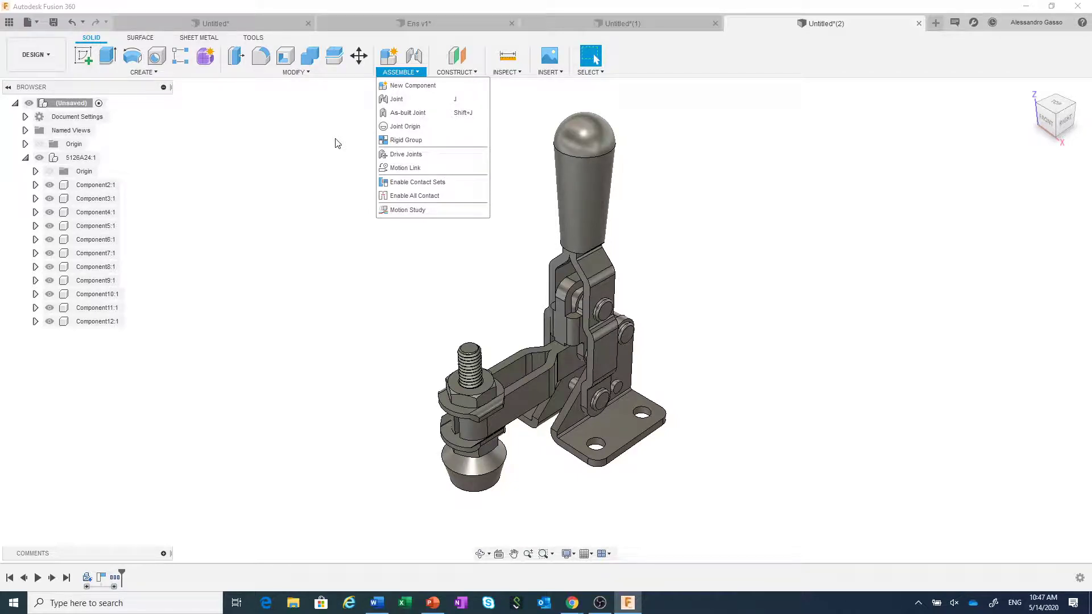
left_click(792, 297)
left_click(87, 186)
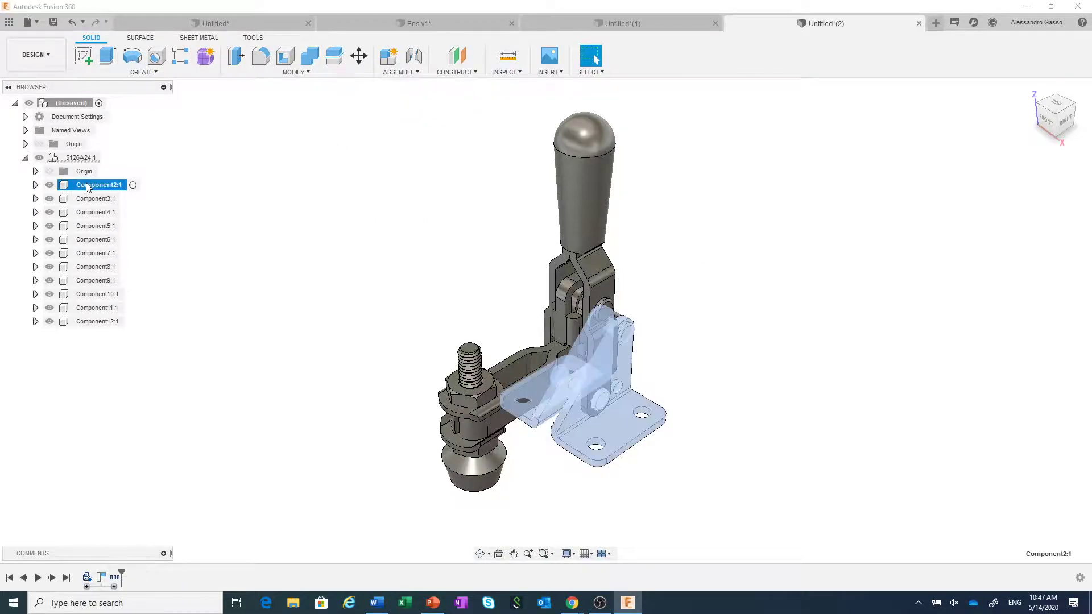
right_click(87, 185)
left_click(108, 191)
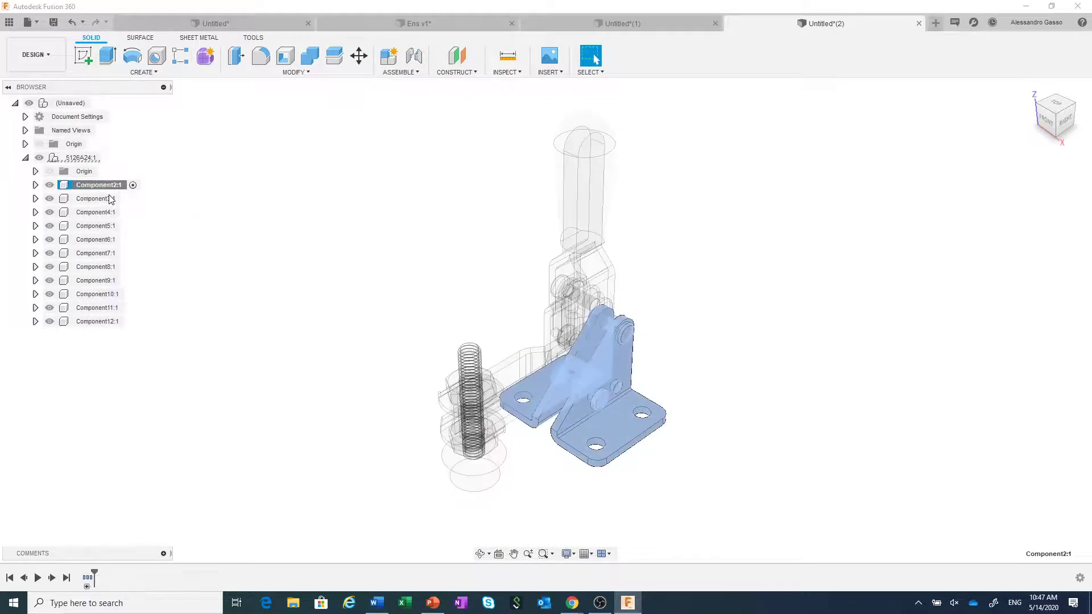
left_click(385, 244)
Step: Create an as-built Revolute joint between the handle lever and base bracket, positioned at the lower pivot pin and rotating about the Z axis
left_click(410, 74)
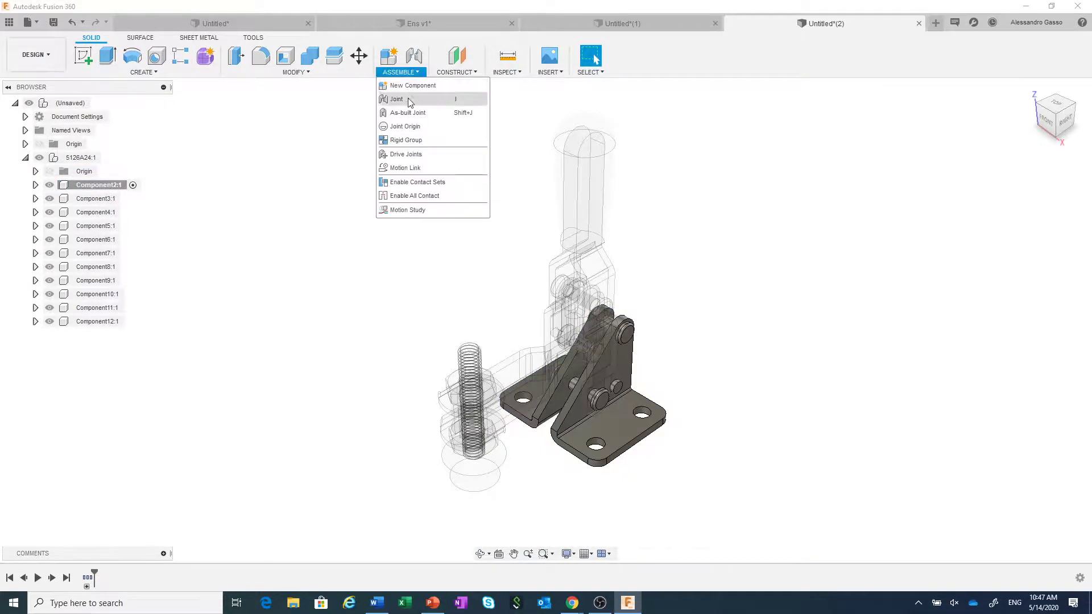
left_click(411, 112)
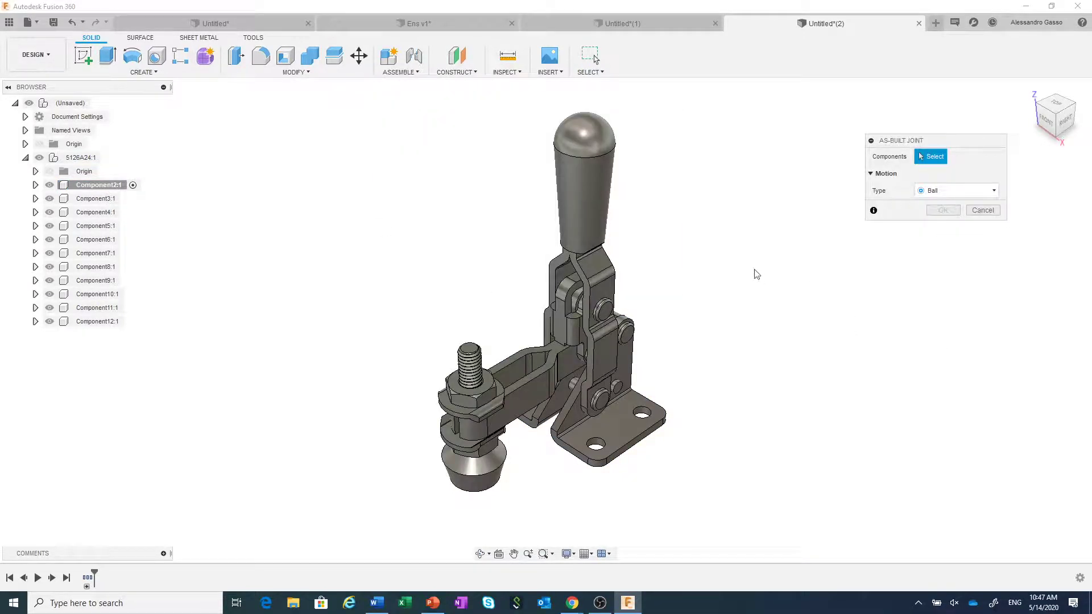
left_click(922, 196)
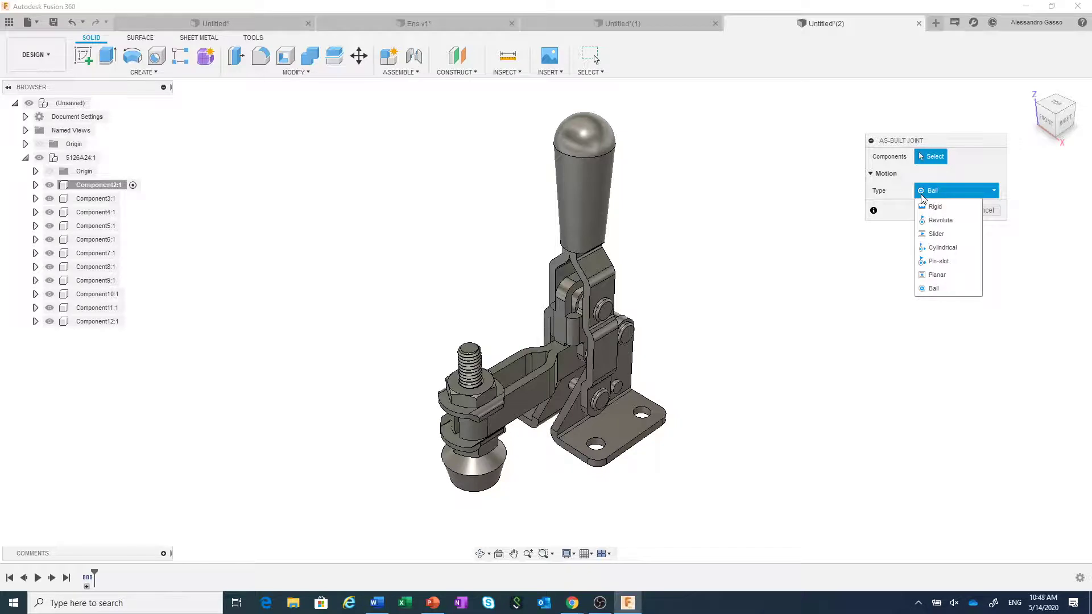
left_click(940, 220)
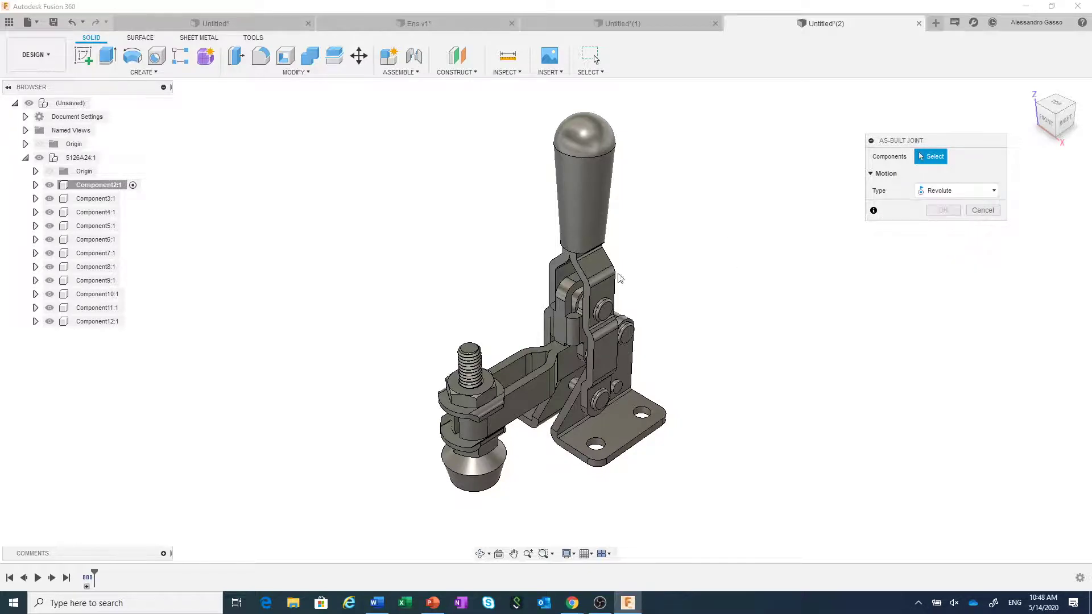
left_click(619, 279)
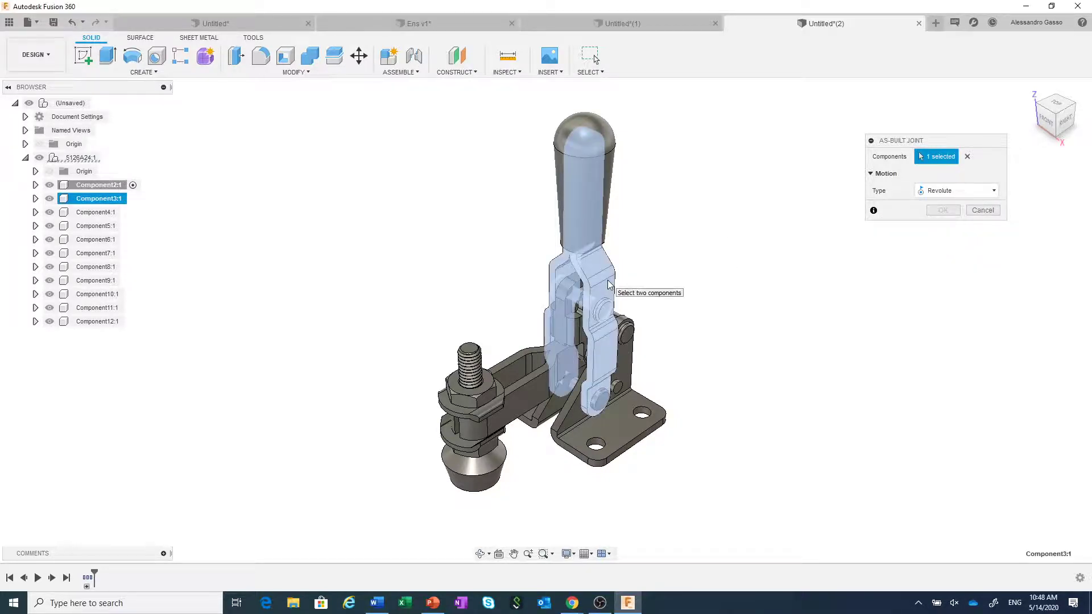
left_click(624, 369)
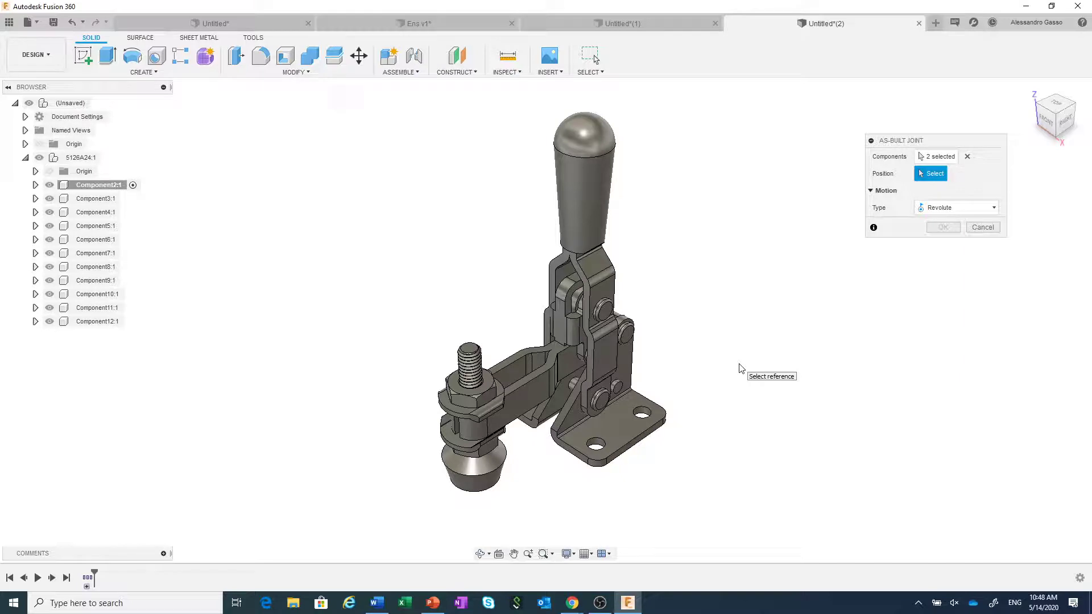
scroll(589, 432, "up", 5)
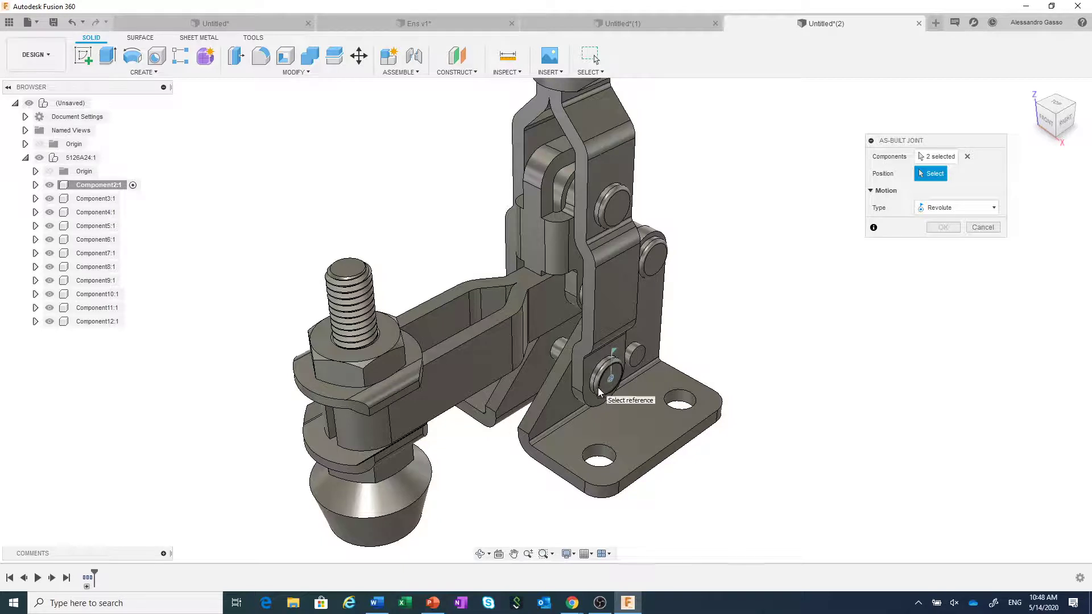
left_click(599, 387)
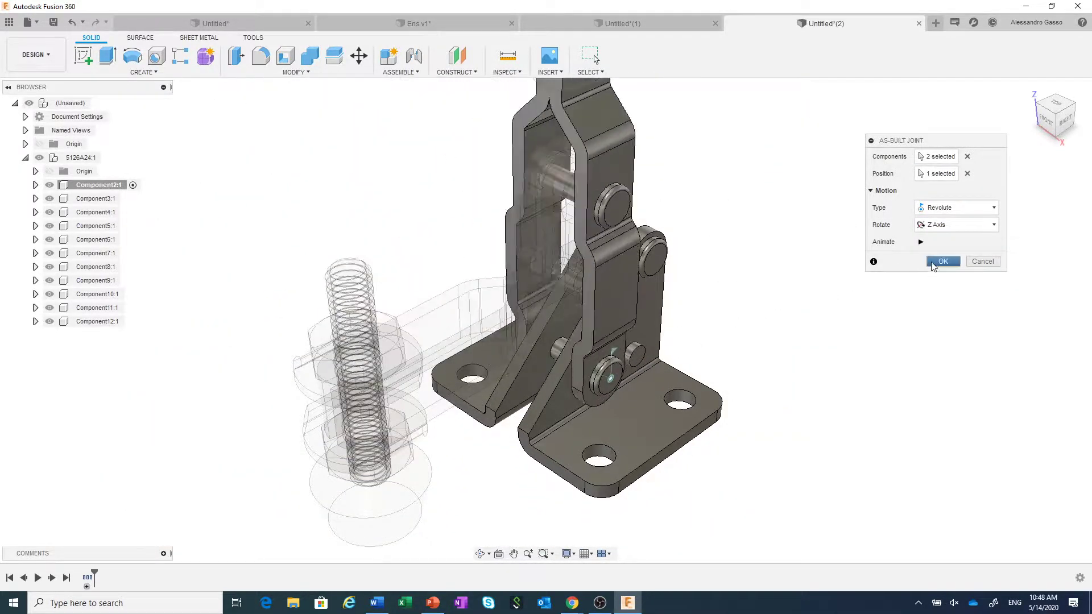
left_click(942, 262)
Step: Move the handle lever to test the revolute joint, and revert the clamp's position
scroll(880, 305, "down", 3)
scroll(829, 346, "down", 4)
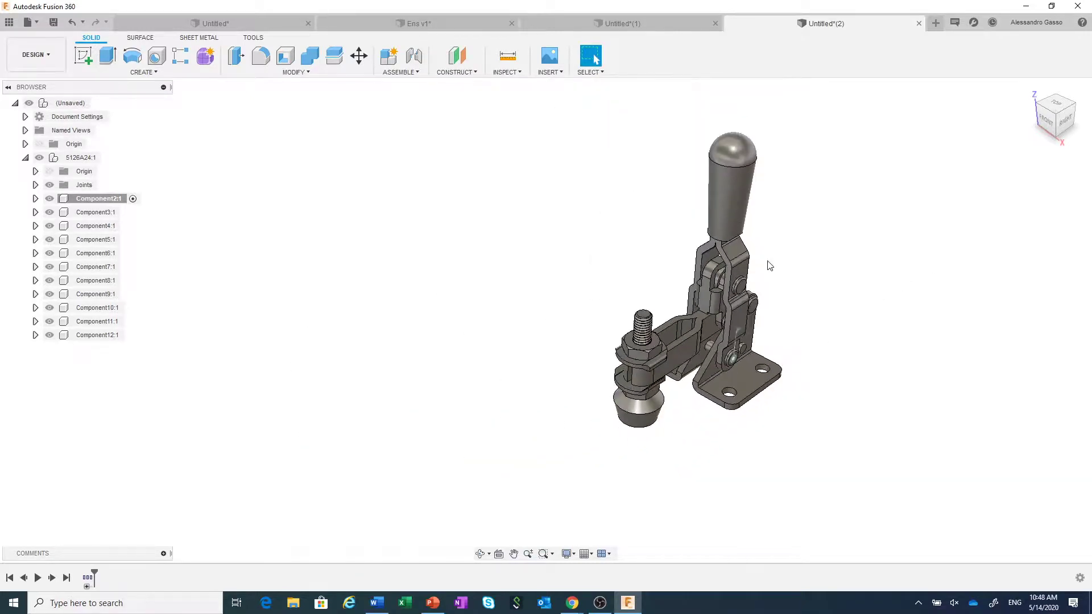
mouse_move(735, 257)
left_mouse_down()
mouse_move(859, 233)
mouse_move(748, 240)
left_mouse_up()
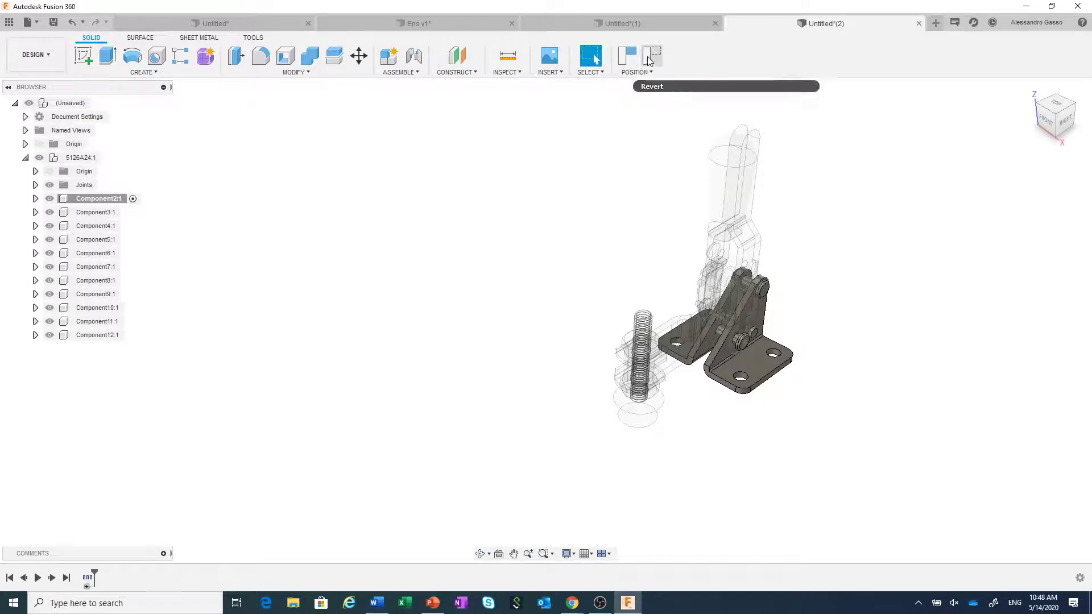
left_click(649, 61)
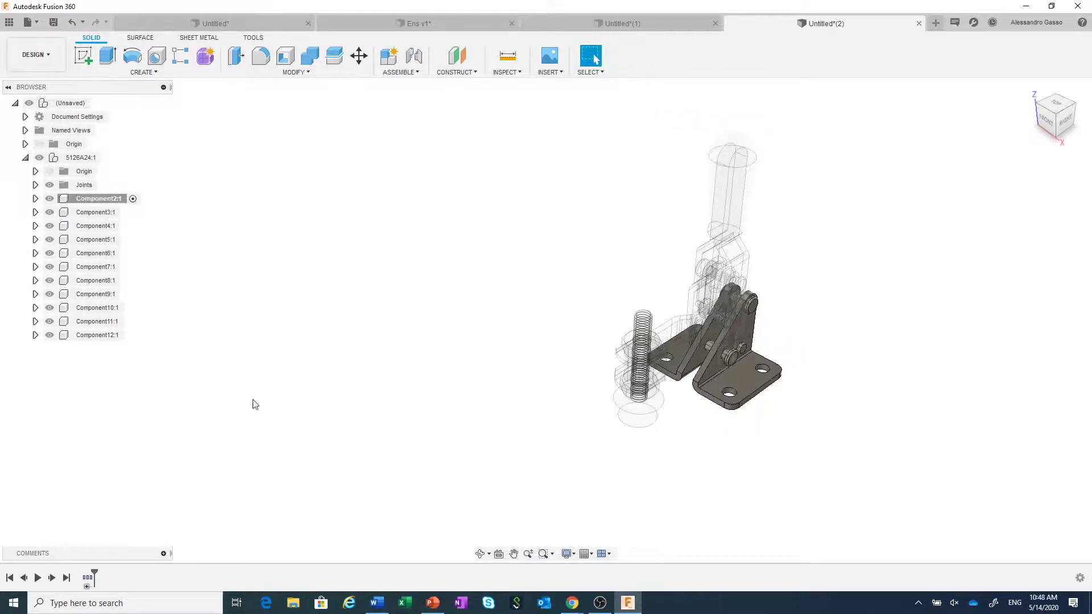
Step: Locate the revolute joint among the clamp's joints and reactivate the top-level assembly
left_click(35, 185)
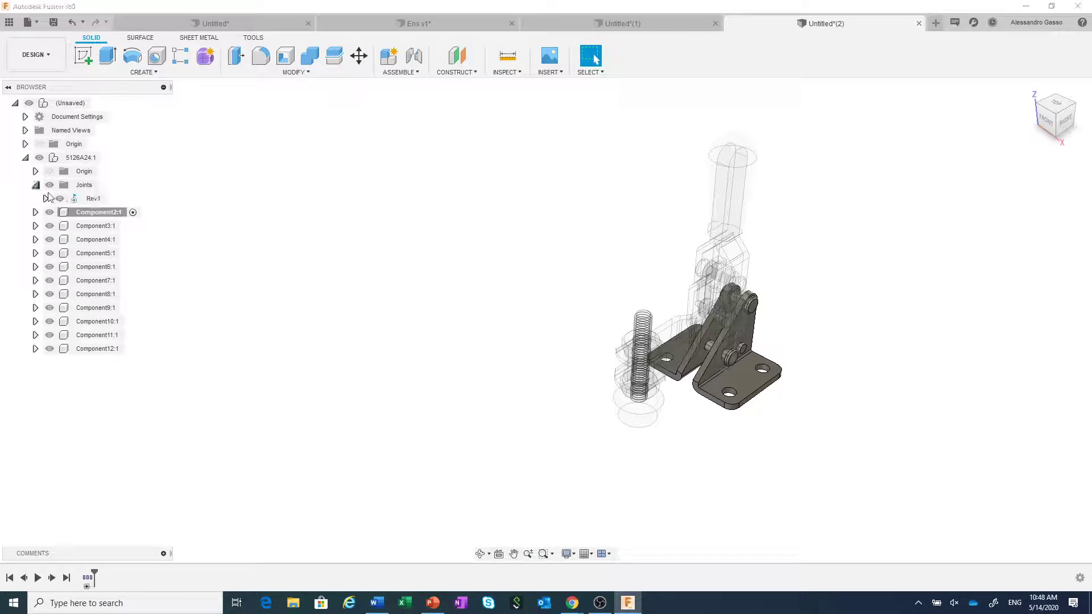
left_click(86, 200)
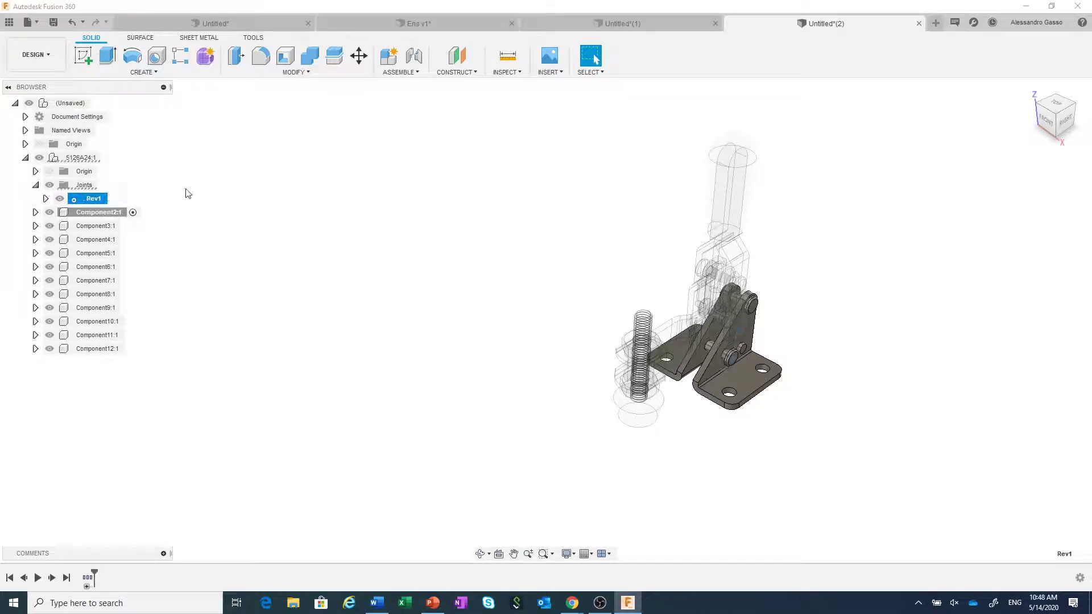
left_click(390, 229)
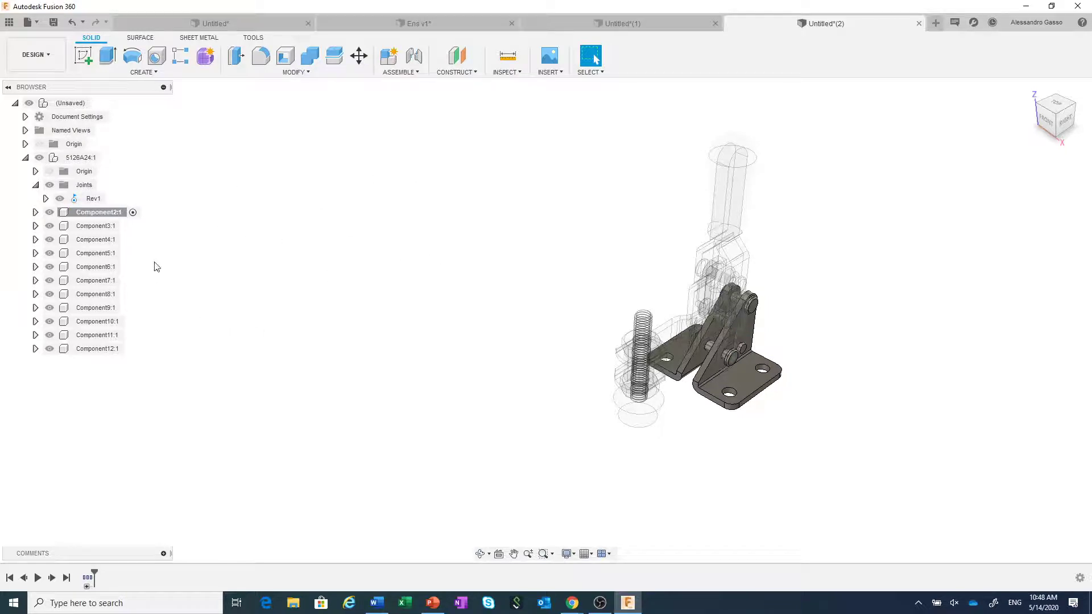
left_click(96, 105)
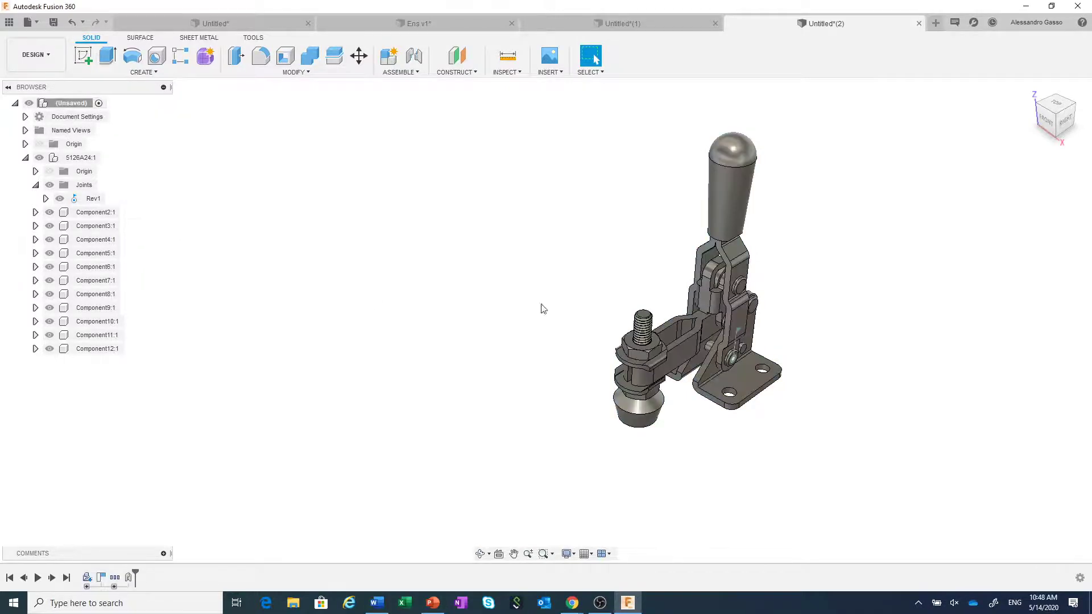
Step: Test the lever's movement again, and undo back past the revolute joint and the activation of the base bracket
left_click_drag(731, 257, 755, 253)
left_click(72, 24)
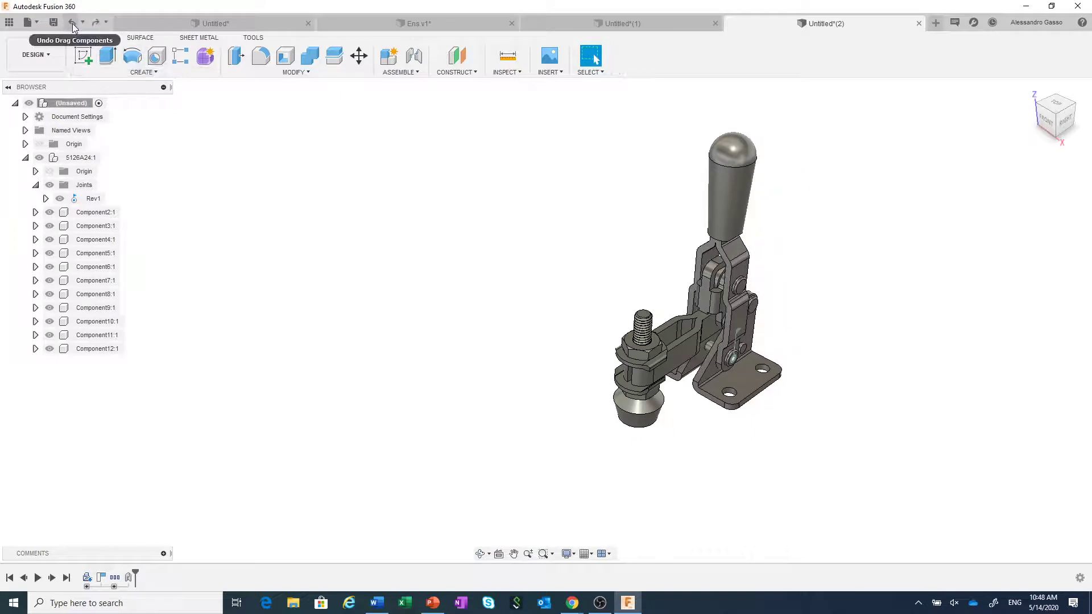
left_click(72, 24)
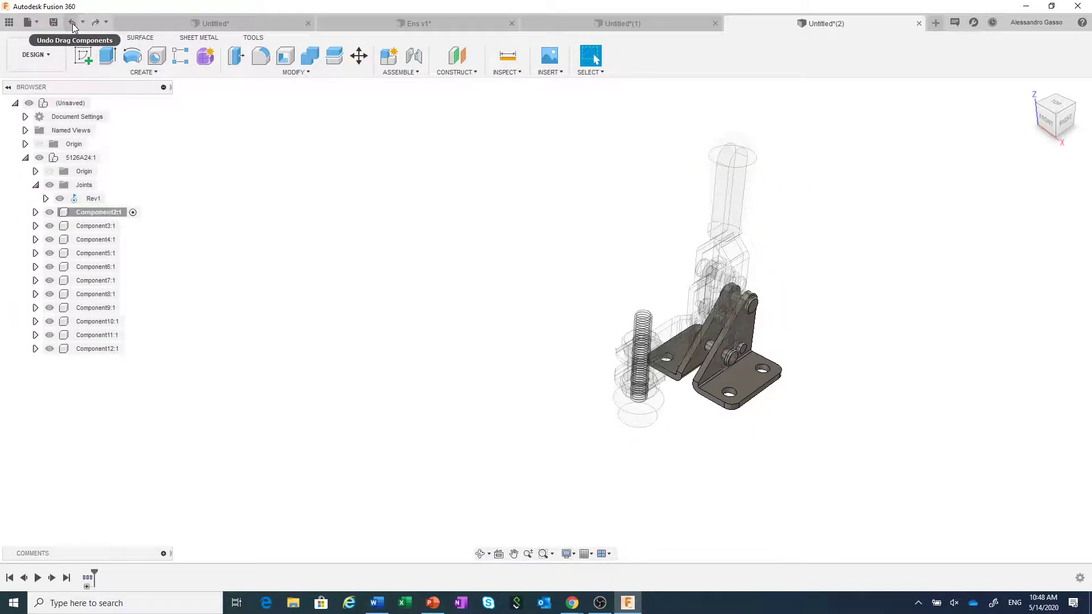
left_click(72, 25)
left_click(73, 26)
left_click(73, 25)
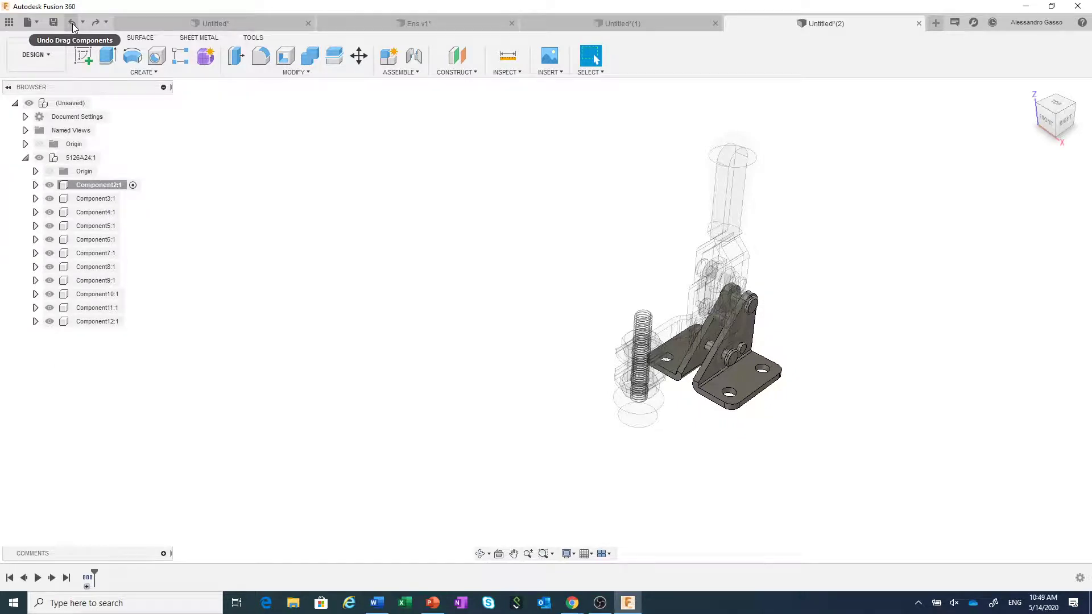
left_click(72, 25)
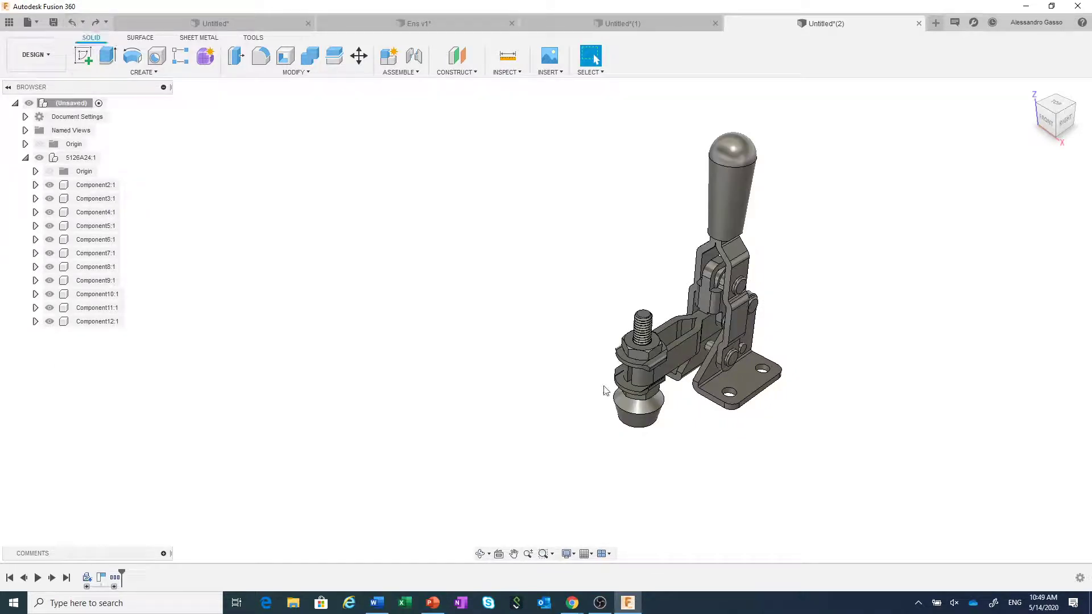
Step: Ground Component2, the clamp's base bracket
left_click(94, 185)
right_click(94, 185)
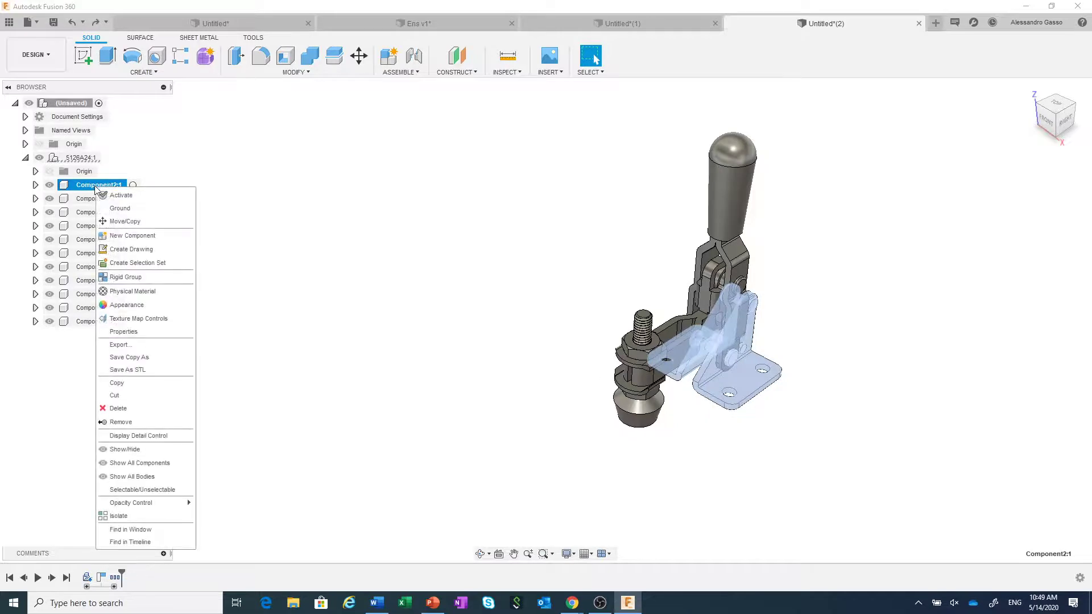
left_click(104, 209)
left_click(214, 235)
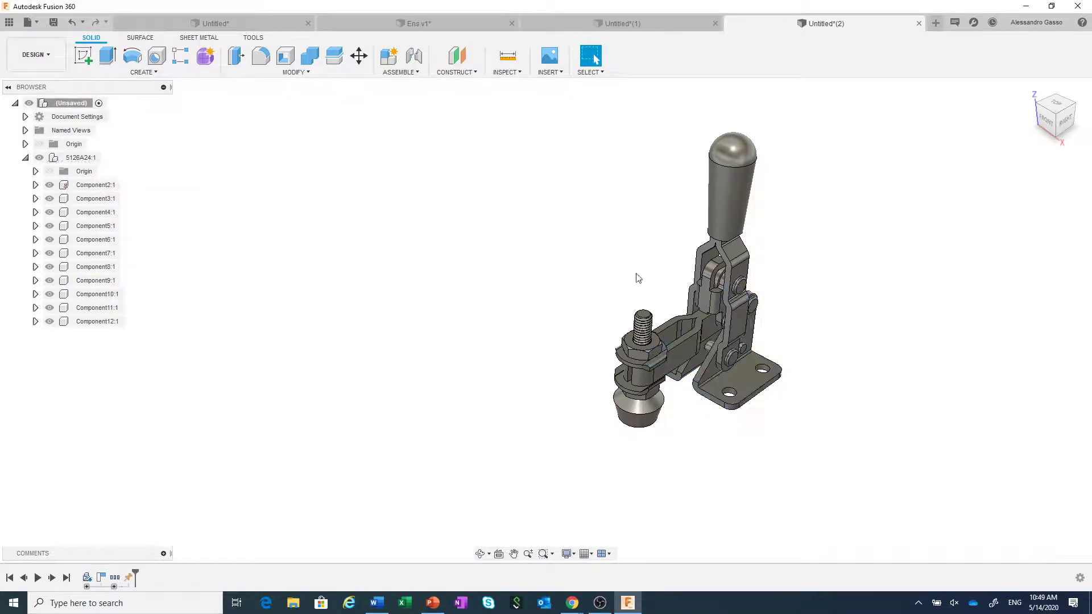
Step: Create an as-built revolute joint between the handle lever and the grounded base bracket, positioned on the lever's lower pivot pin
left_click(414, 56)
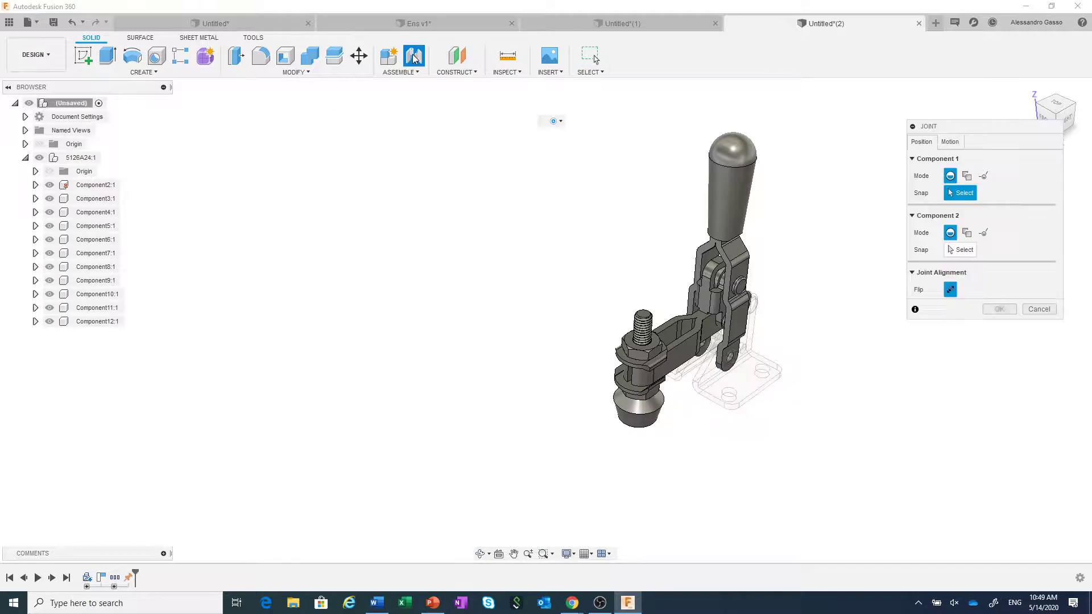
left_click(1039, 309)
left_click(418, 72)
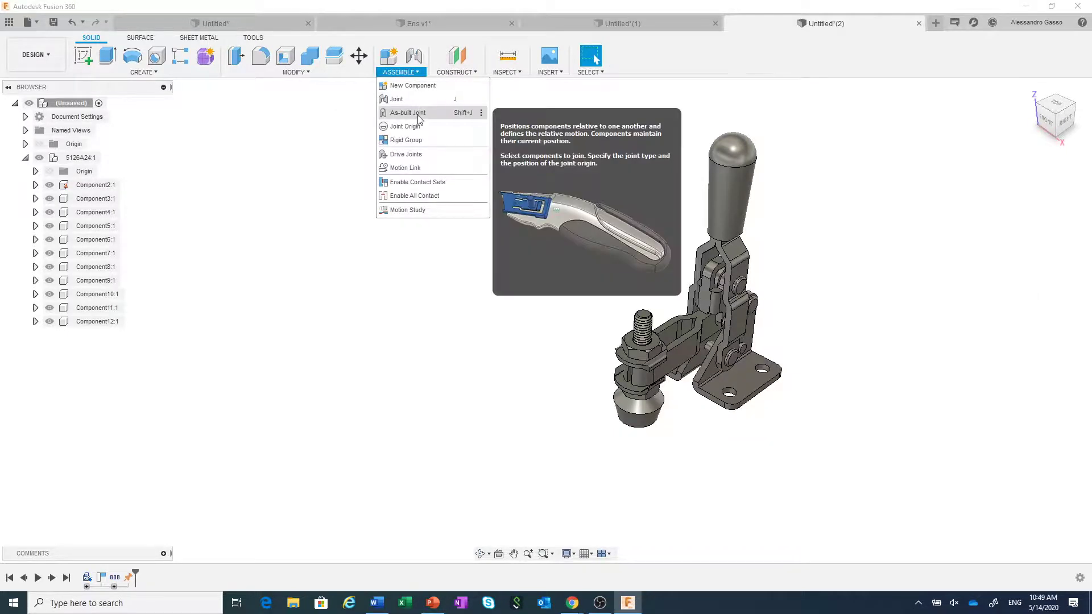
left_click(419, 116)
left_click(742, 257)
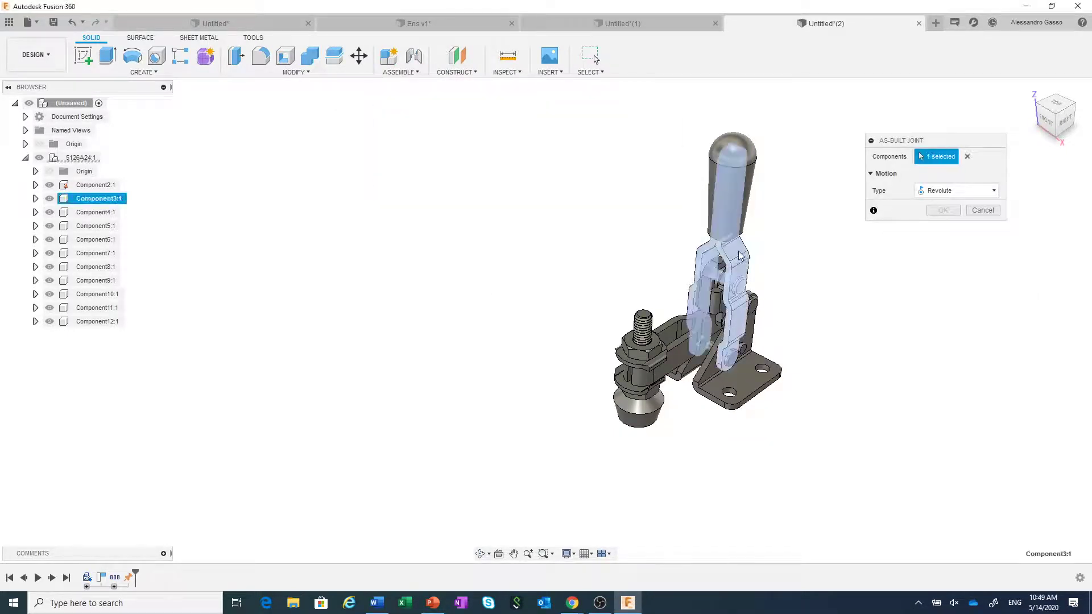
left_click(759, 376)
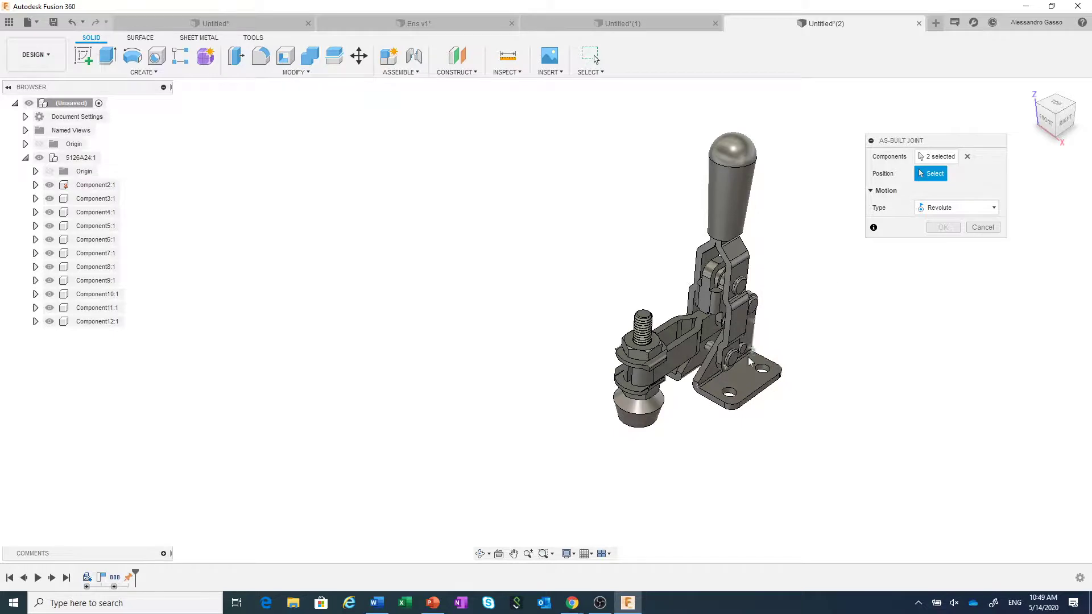
scroll(749, 360, "up", 4)
left_click(718, 353)
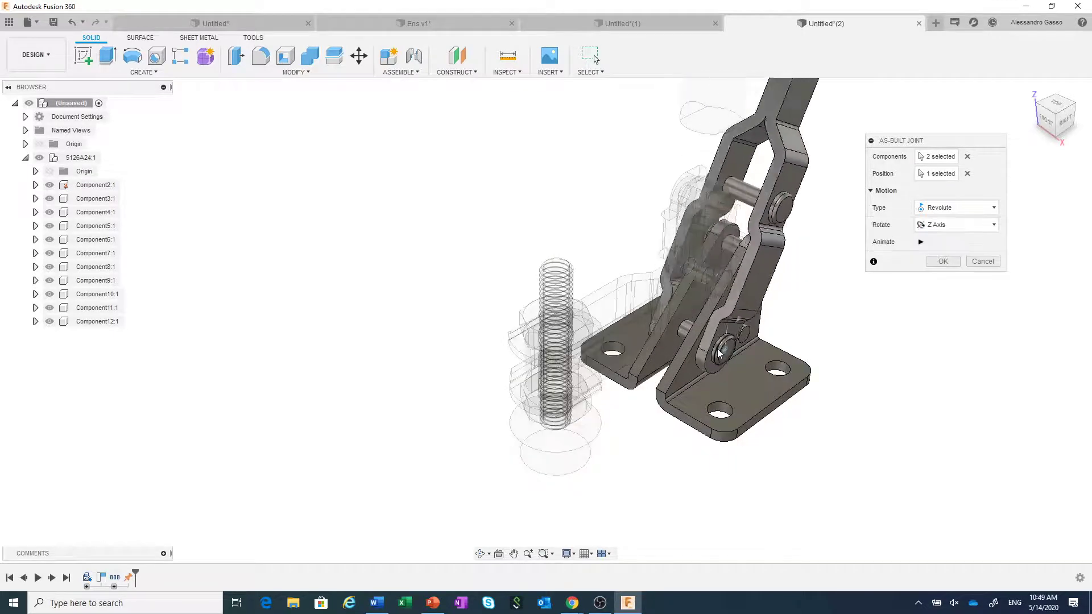
left_click(942, 263)
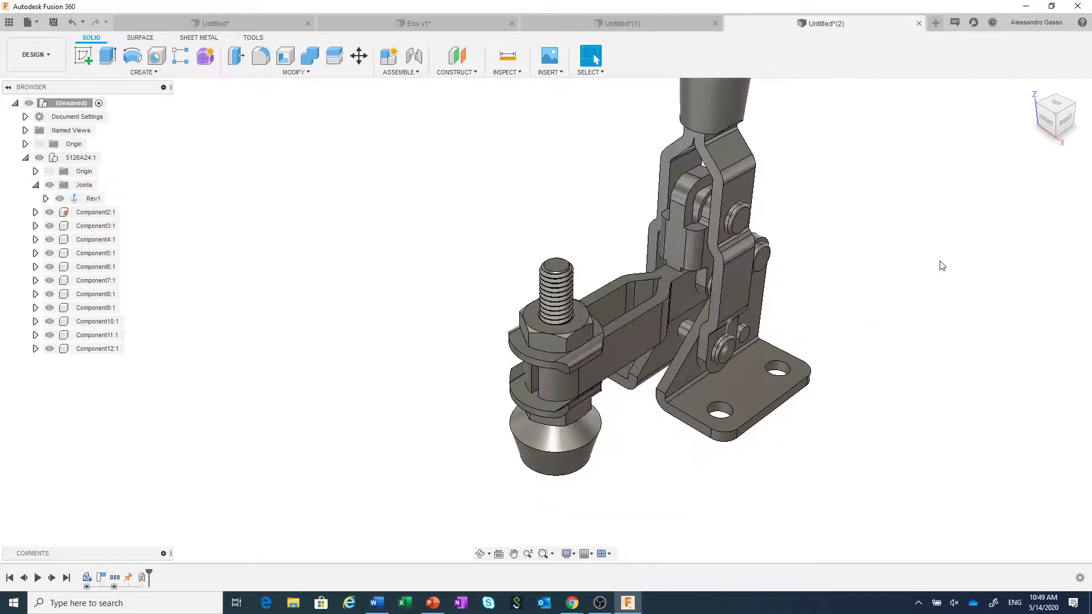
Step: Swing the lever to test the revolute joint at its lower pivot, and revert the clamp to its original position
left_click_drag(763, 191, 788, 188)
scroll(817, 241, "down", 8)
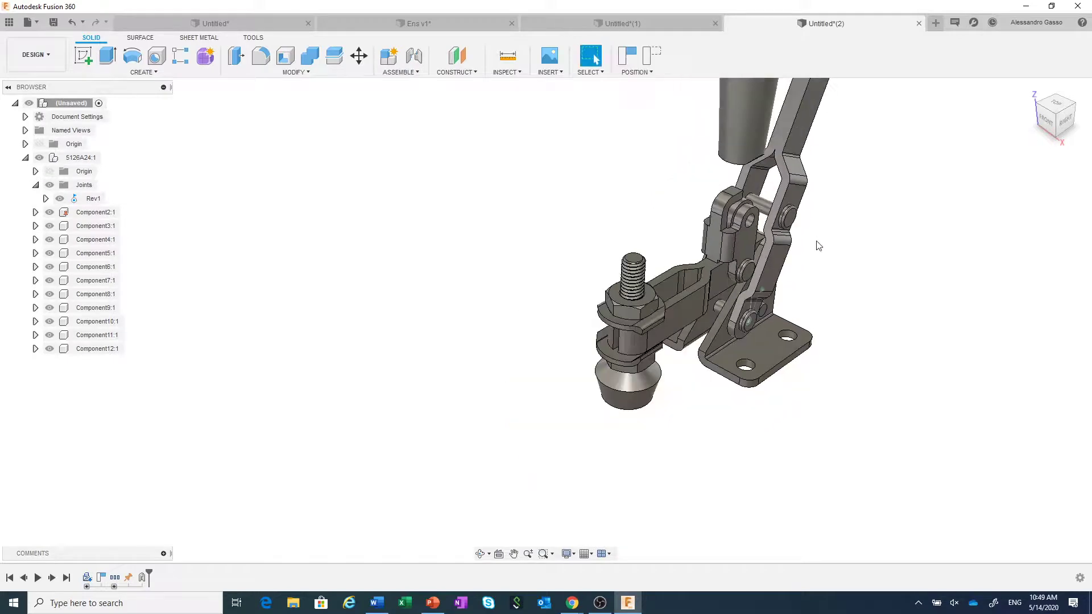
middle_click_drag(612, 215, 565, 243)
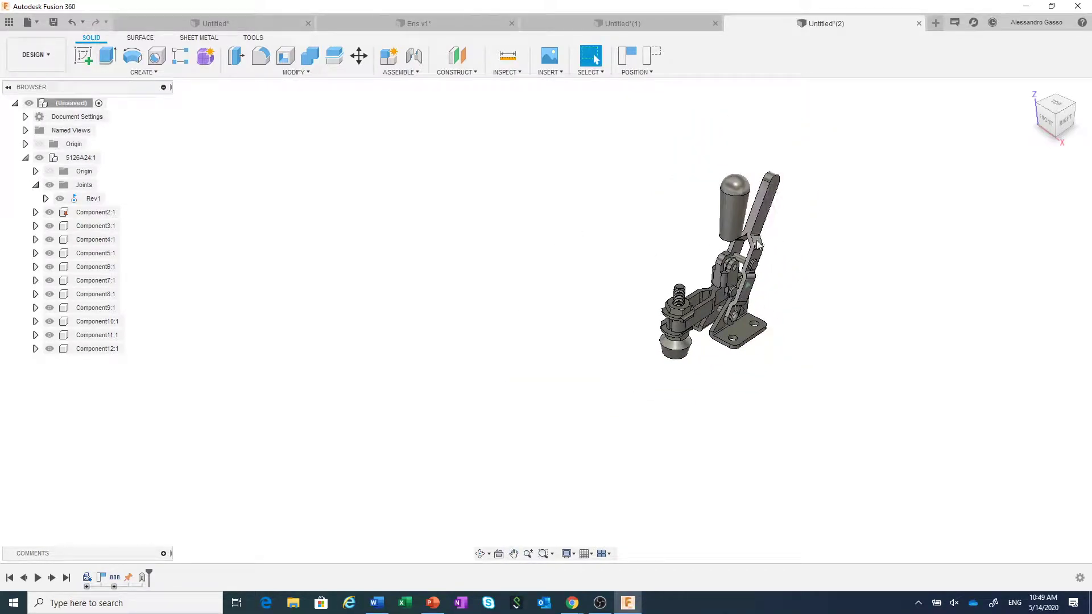
left_click_drag(759, 246, 774, 235)
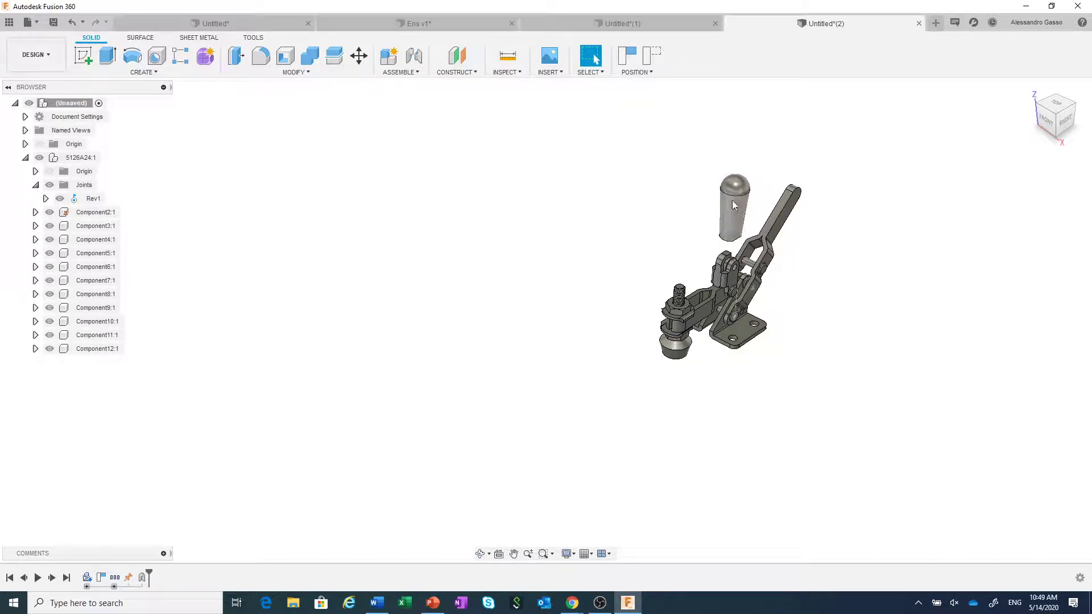
left_click(651, 59)
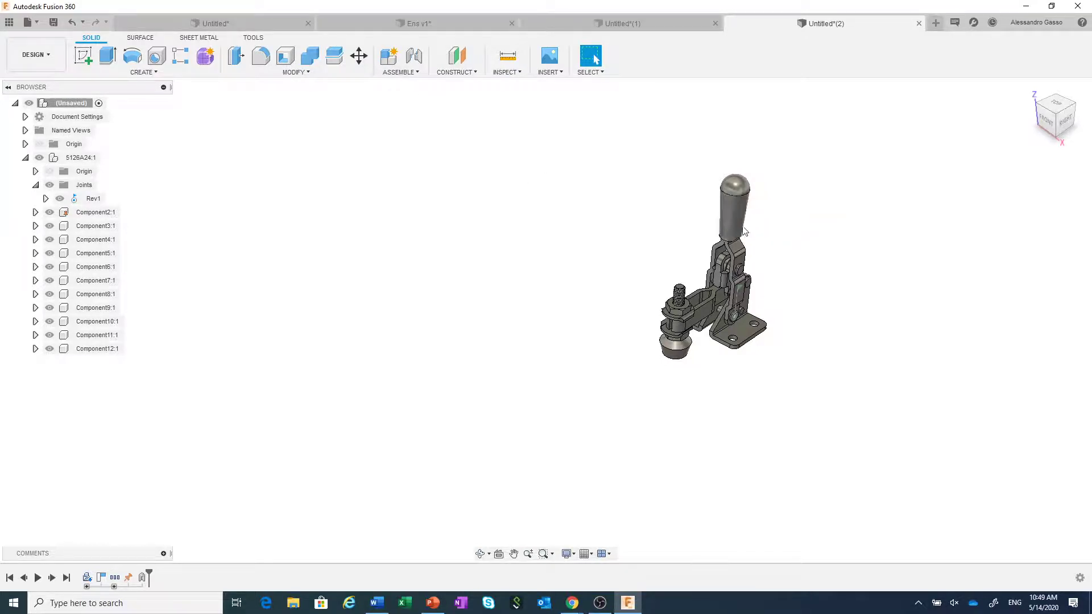
Step: Combine the handle grip and the lever in a rigid group, test their joint movement and revert the position
scroll(705, 265, "up", 1)
scroll(702, 264, "up", 2)
scroll(548, 273, "up", 3)
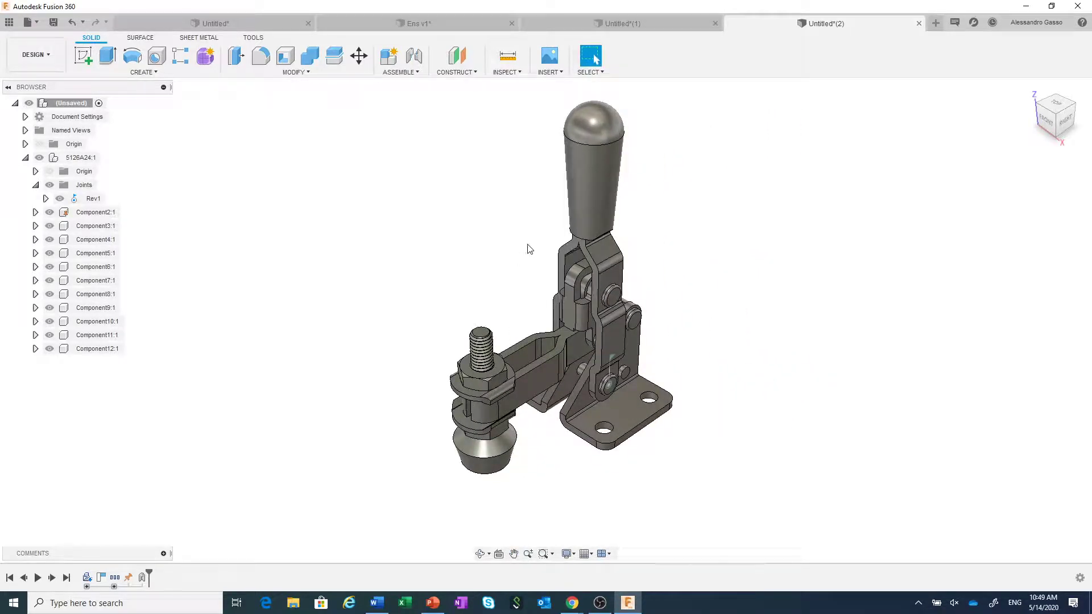
left_click(400, 72)
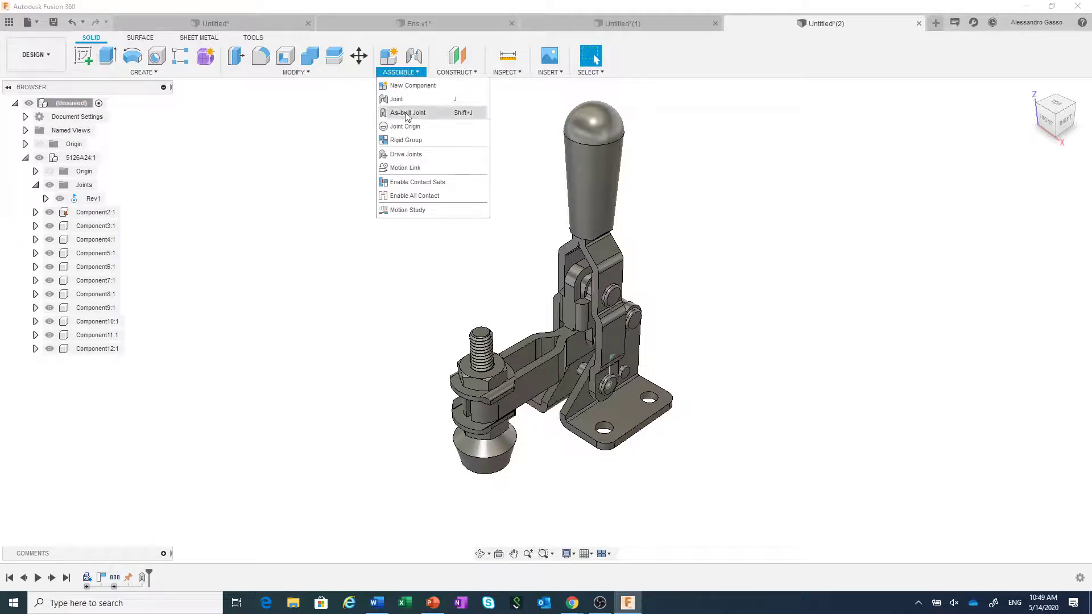
left_click(412, 141)
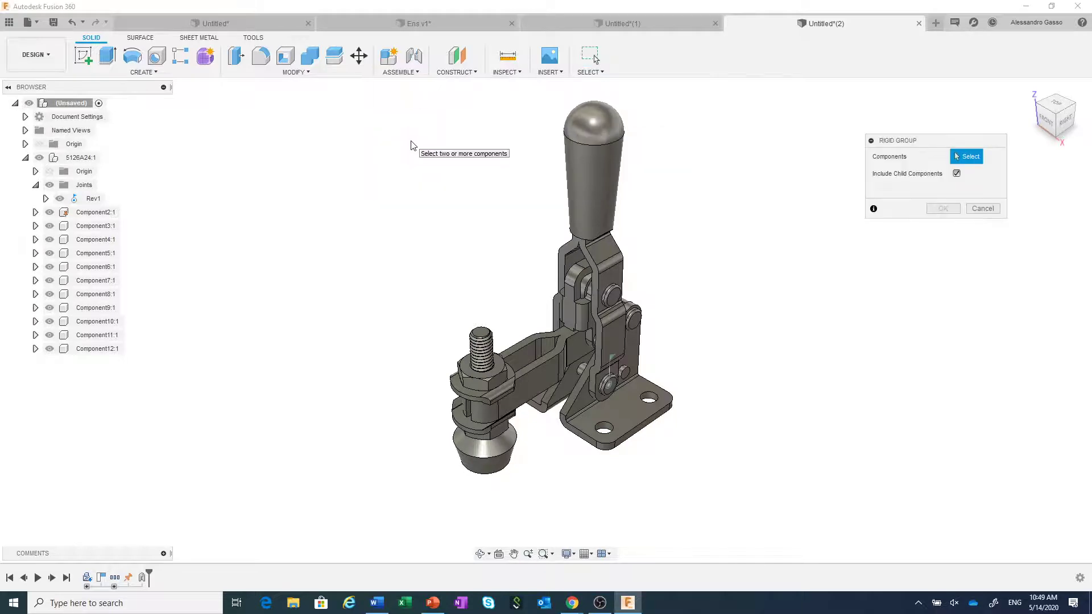
left_click(591, 164)
left_click(604, 250)
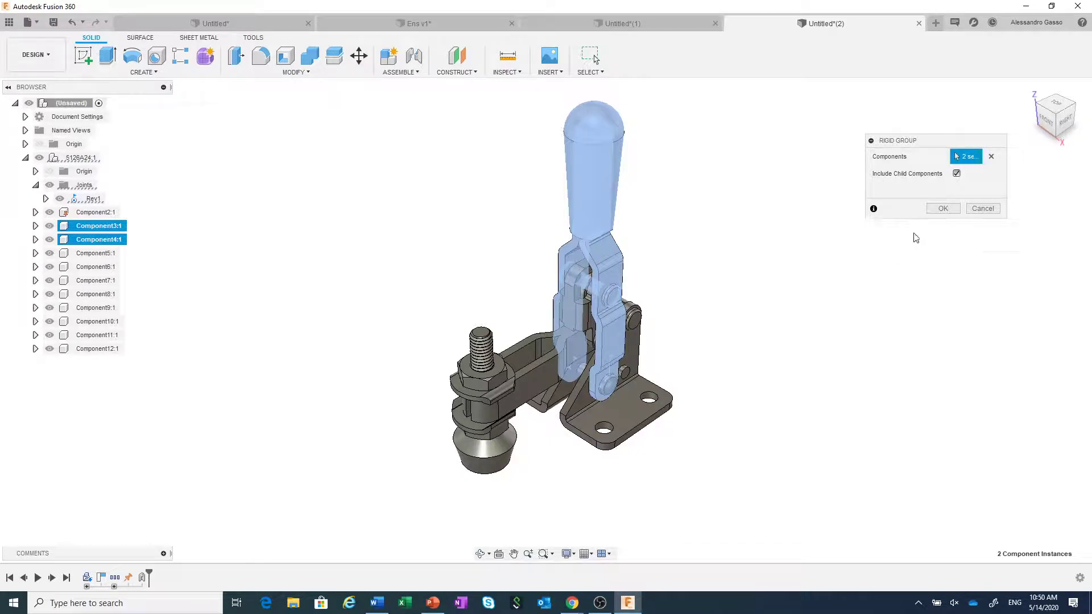
left_click(943, 209)
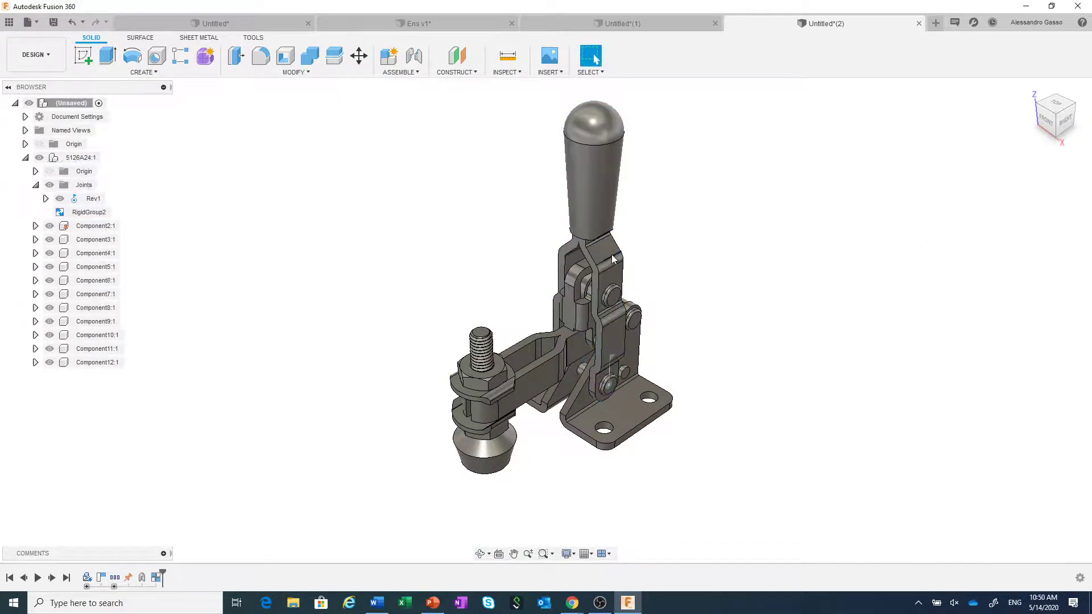
mouse_move(609, 249)
left_mouse_down()
mouse_move(628, 254)
mouse_move(615, 247)
left_mouse_up()
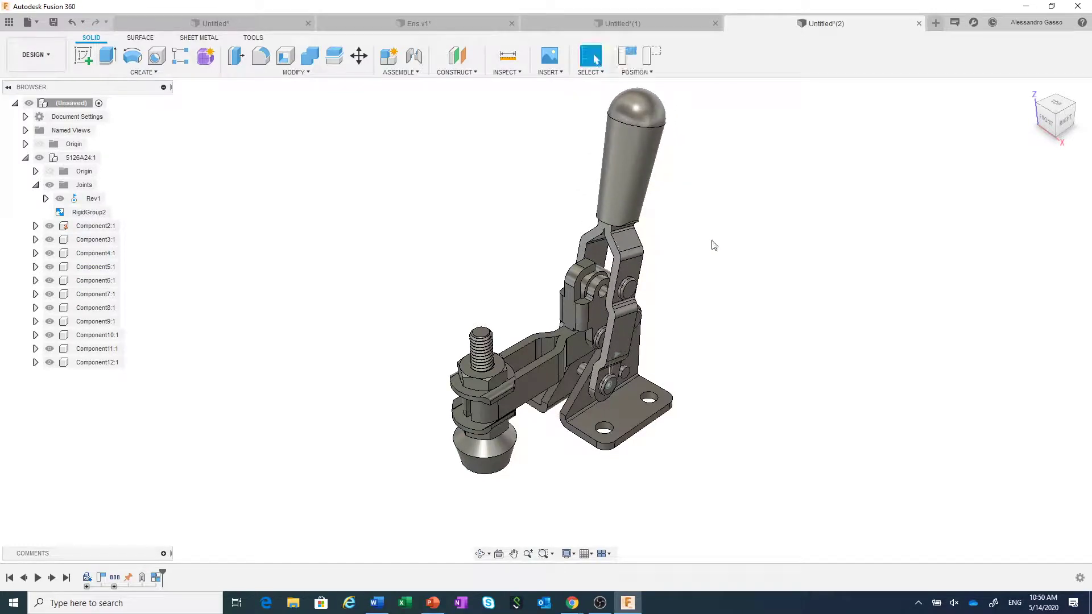
left_click(653, 56)
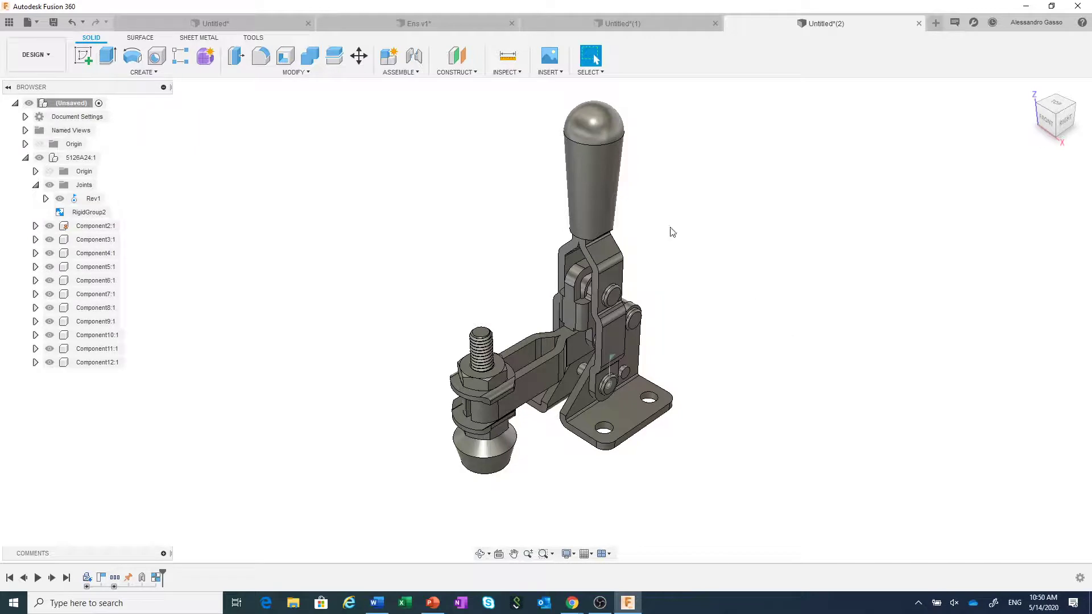
Step: Create an as-built revolute joint between the clamp arm and the base bracket, positioned on the bracket's upper pivot pin
left_click(412, 62)
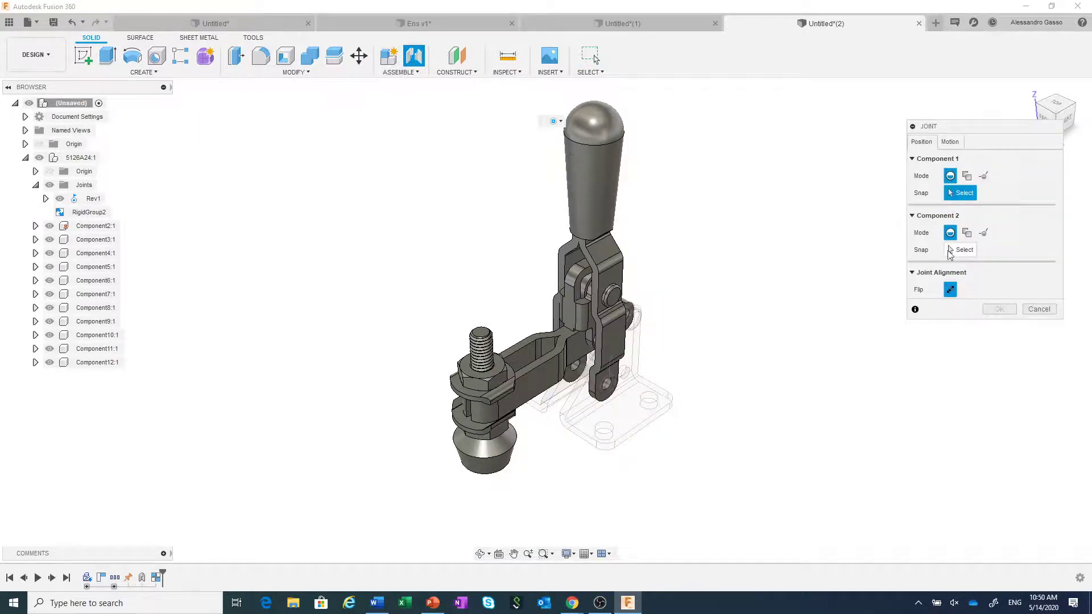
left_click(1039, 309)
left_click(400, 72)
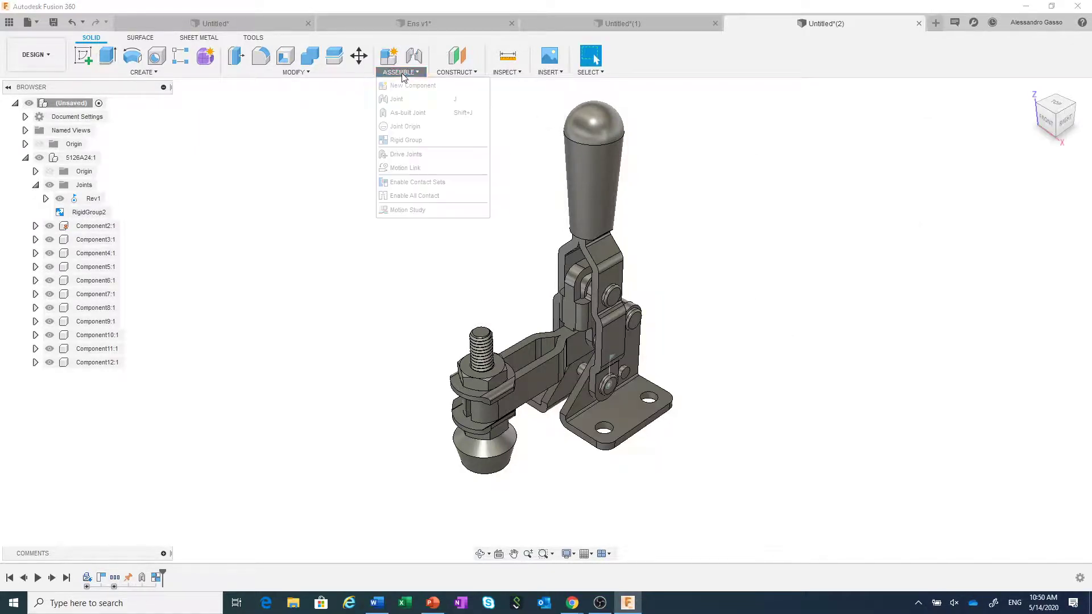
left_click(408, 112)
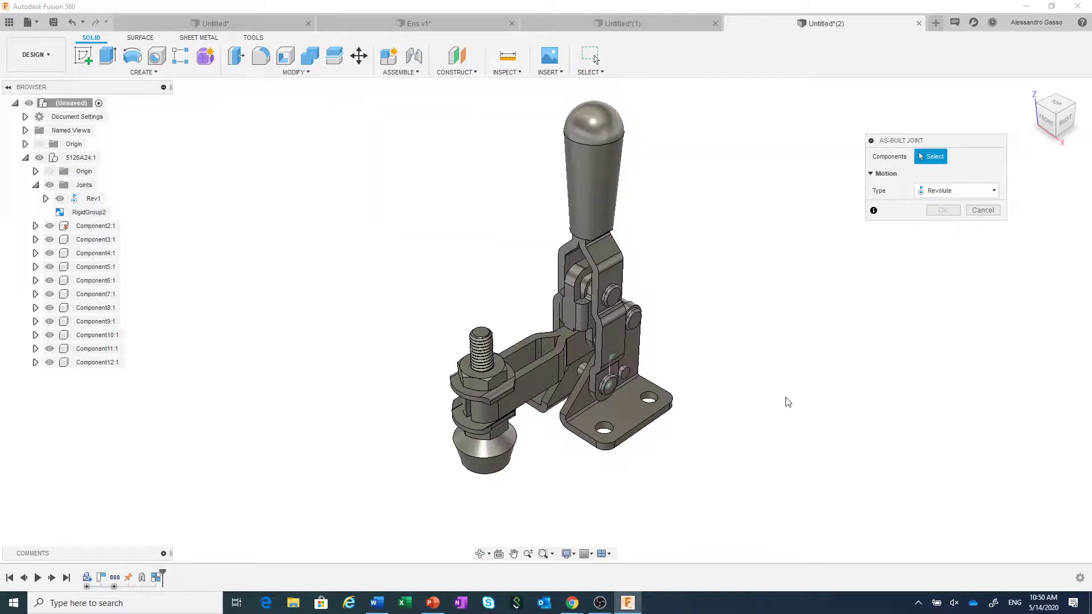
left_click(574, 354)
left_click(635, 350)
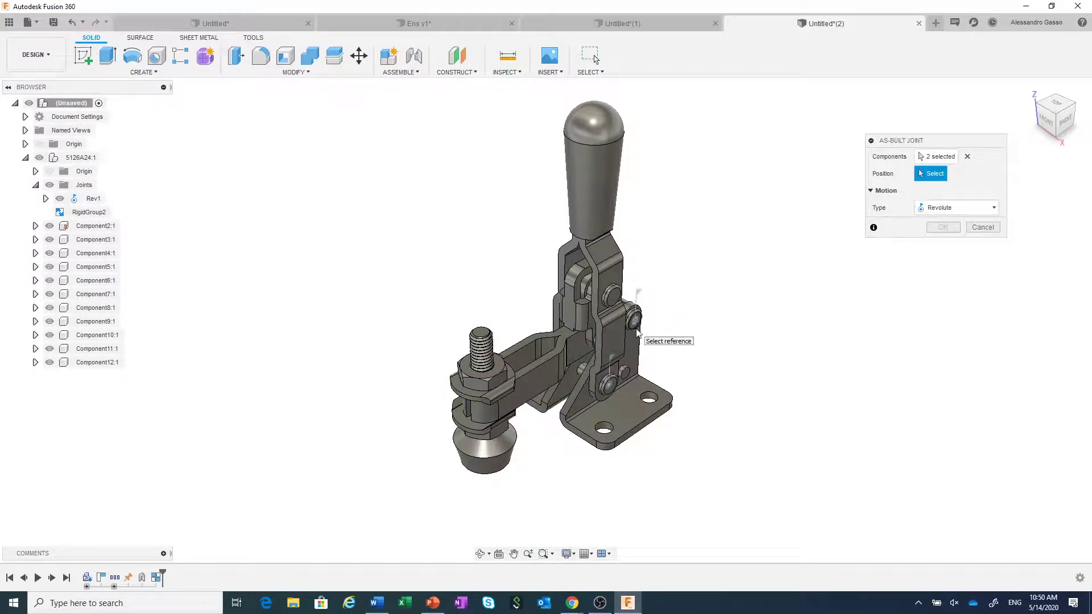
left_click(639, 333)
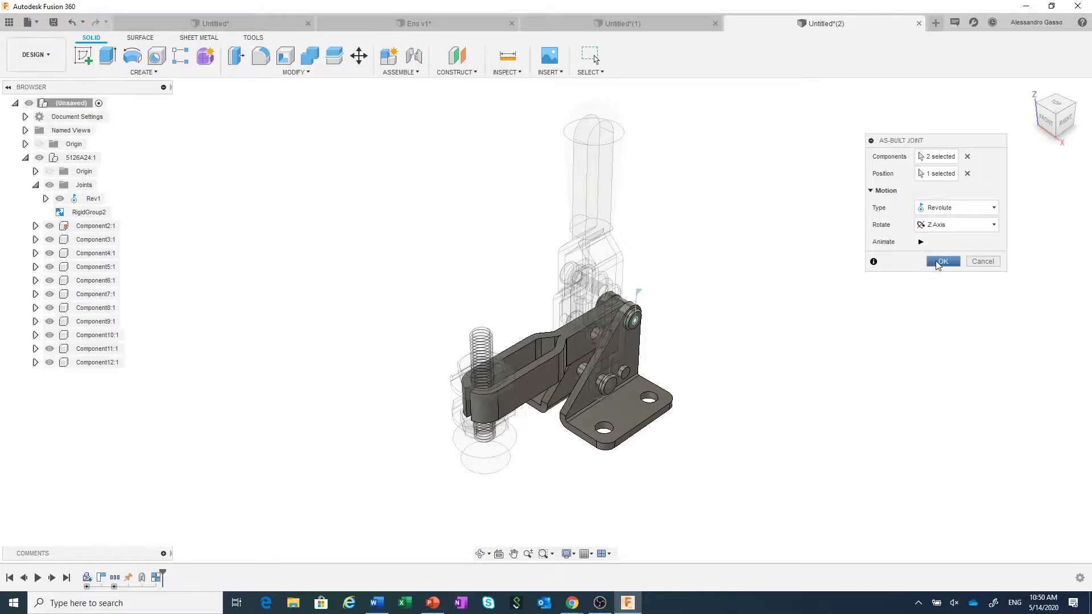
left_click(942, 261)
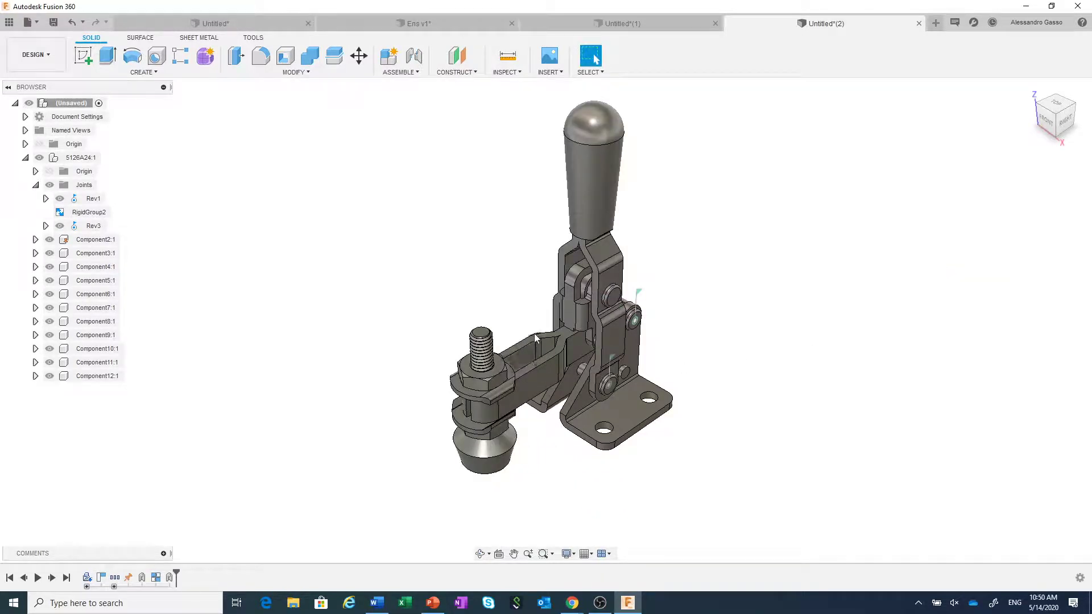
Step: Create an as-built revolute joint between the connecting link and the lever at the lever's upper pin, test the lever's movement and revert the position
right_click(475, 263)
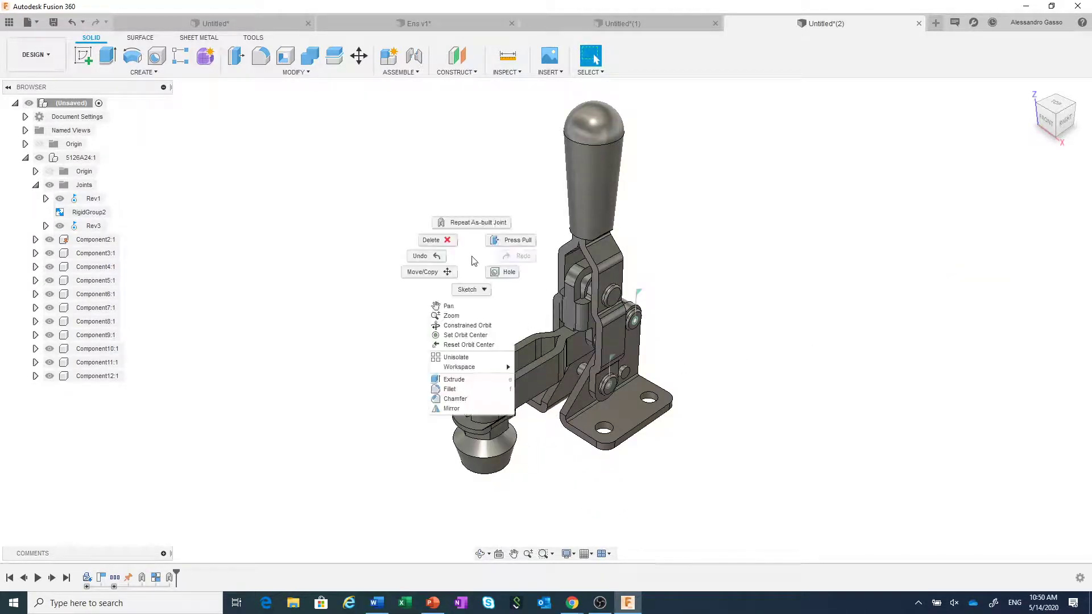
left_click(469, 220)
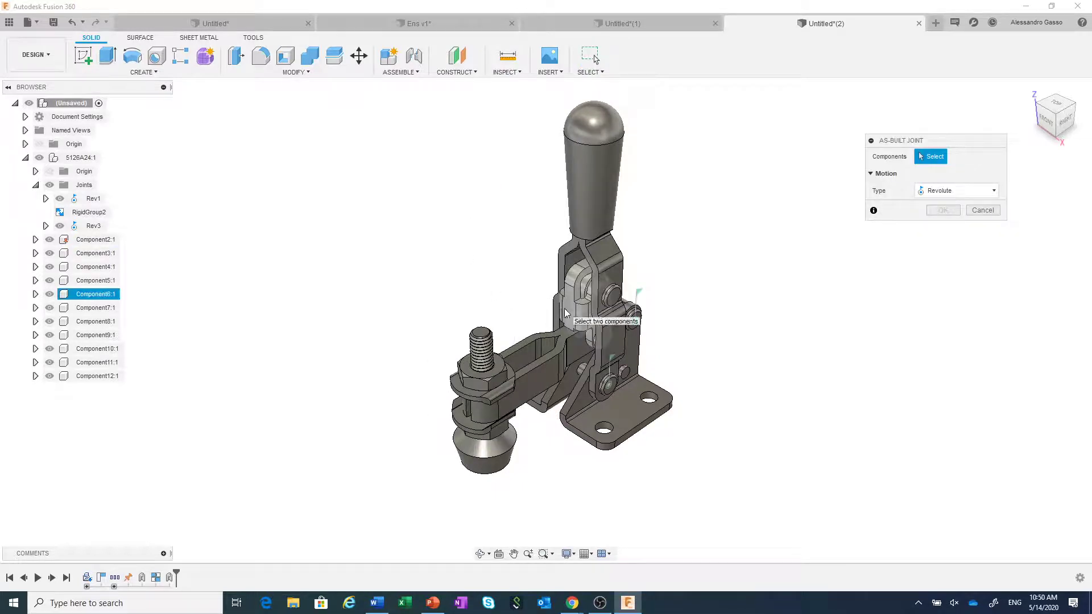
left_click(607, 293)
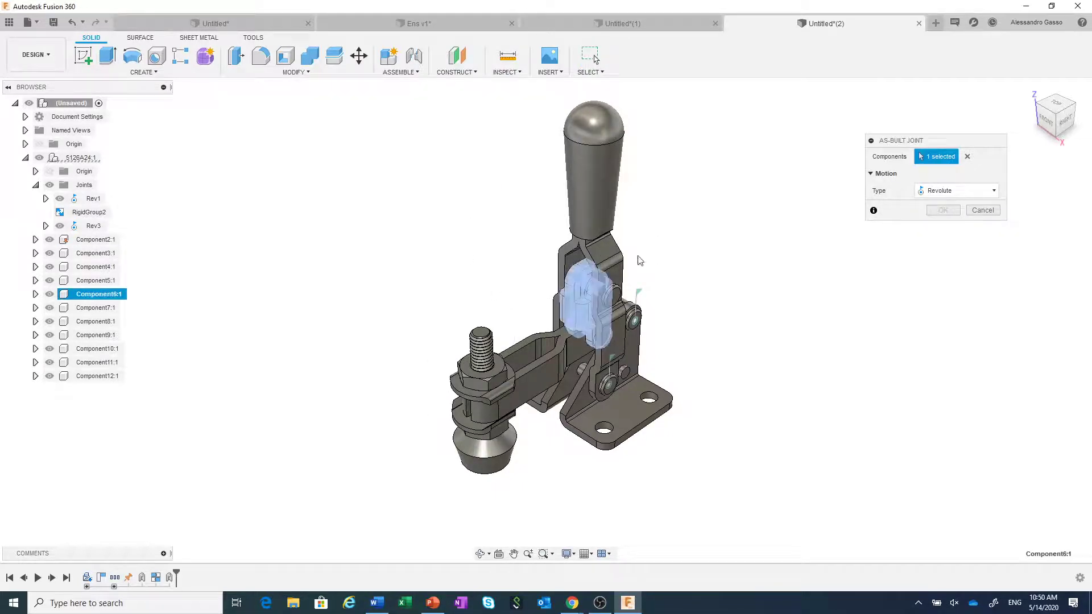
left_click(622, 272)
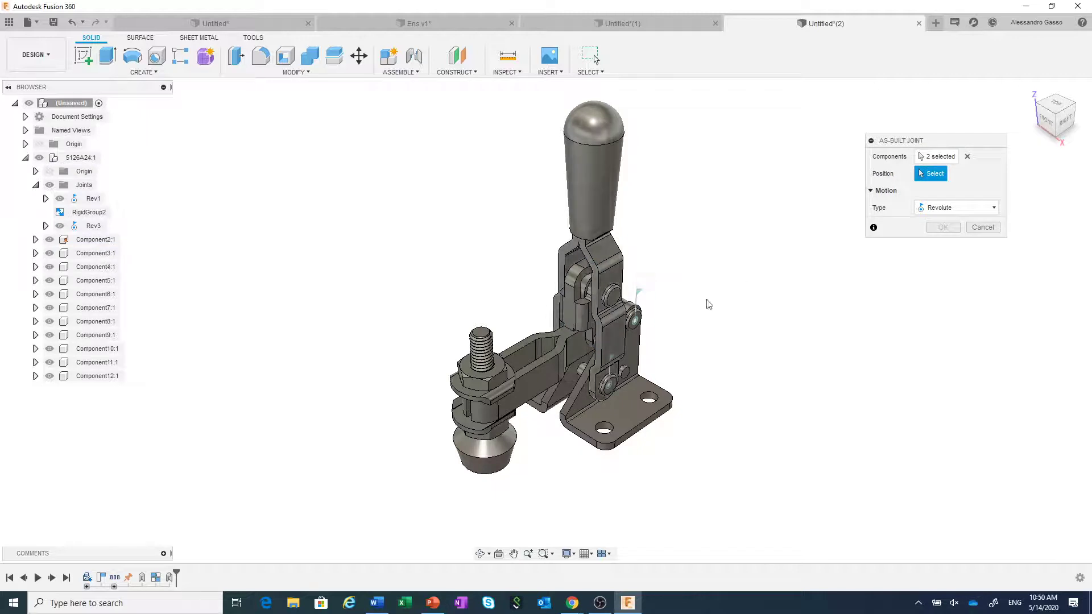
left_click(612, 312)
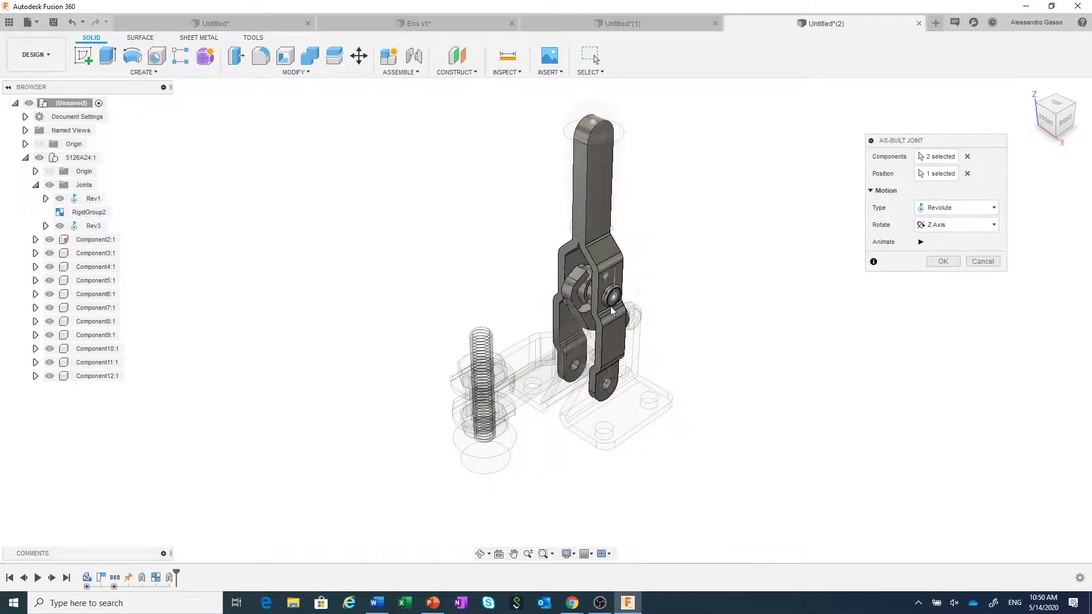
left_click(929, 265)
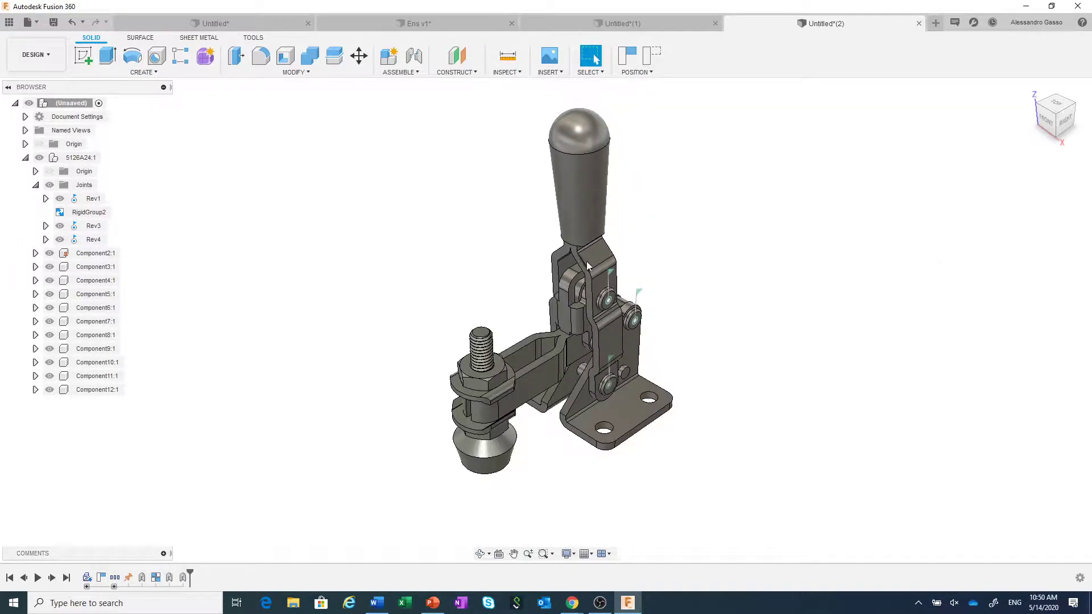
left_click_drag(586, 261, 602, 245)
left_click(652, 55)
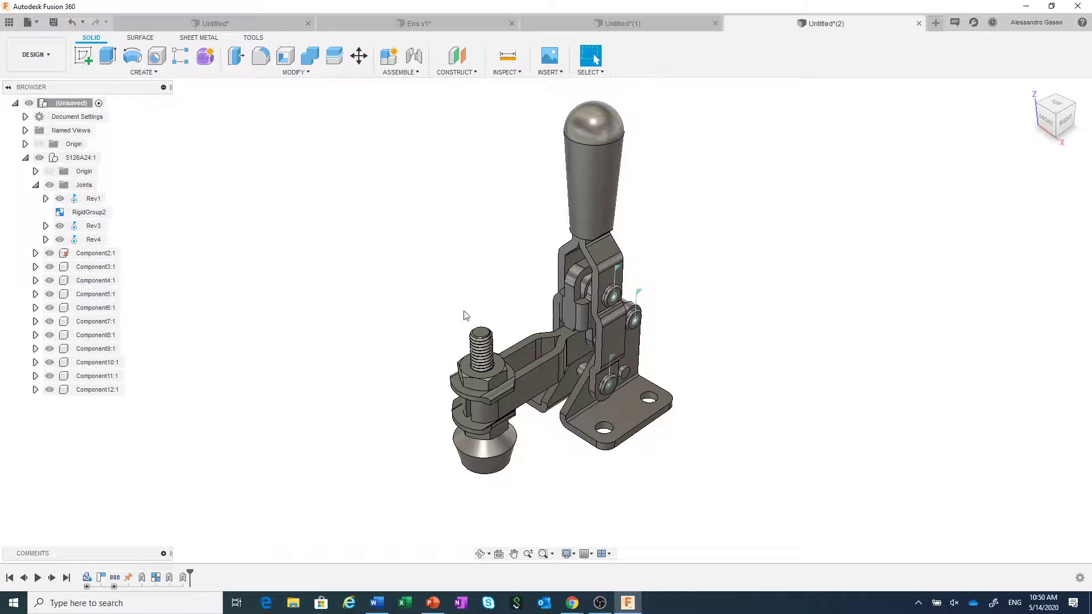
Step: Create an as-built revolute joint between the connecting link and the clamp arm, positioned on the link's lower pin
right_click(475, 180)
left_click(343, 154)
left_click(407, 73)
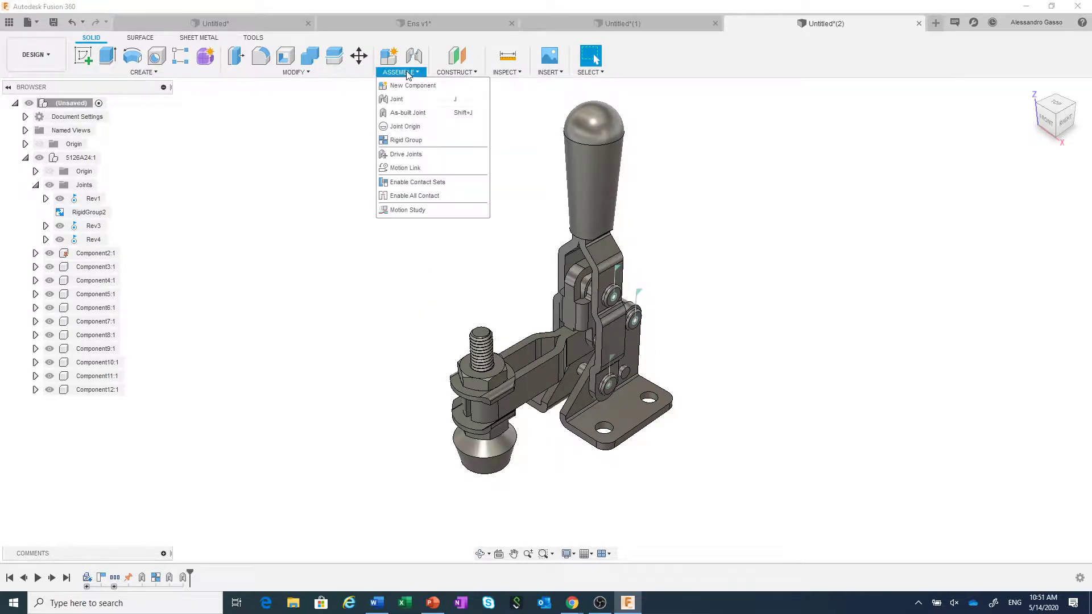
left_click(413, 112)
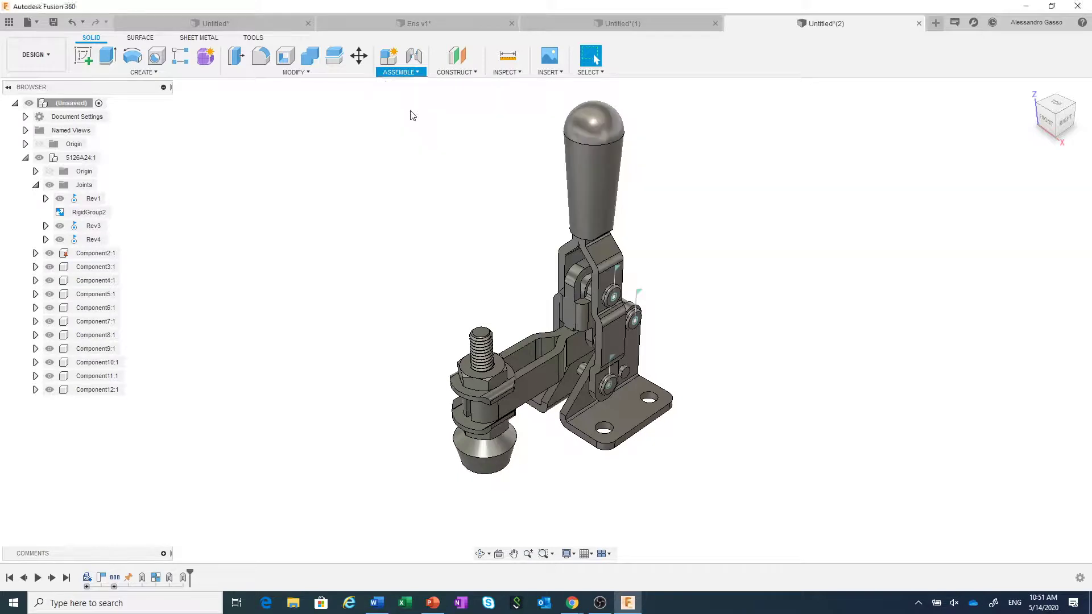
left_click(583, 316)
left_click(574, 343)
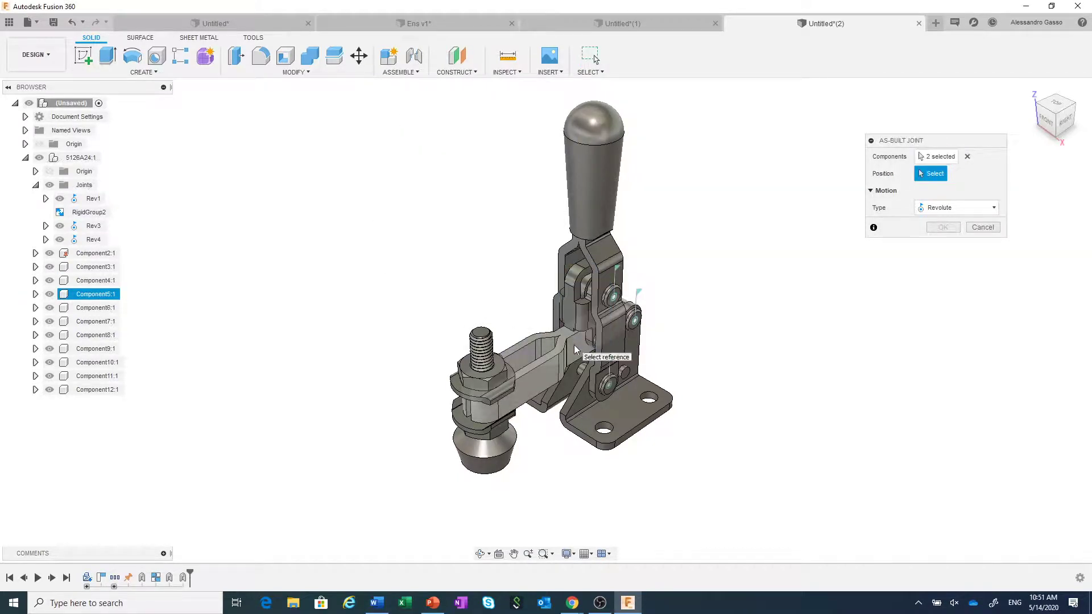
scroll(591, 348, "up", 6)
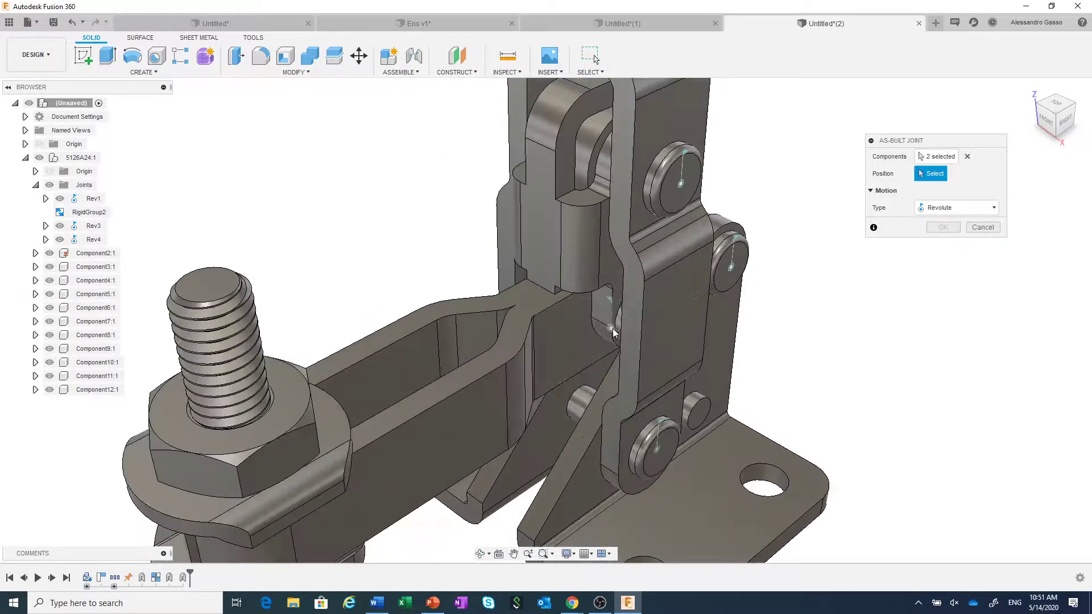
left_click(618, 333)
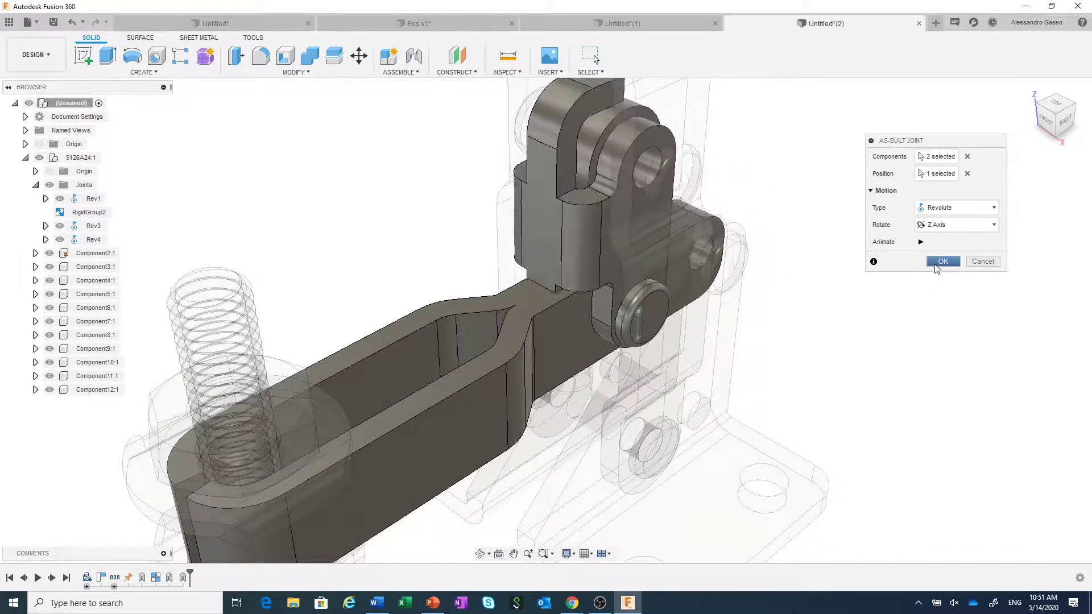
left_click(942, 261)
Step: Swing the handle backwards to test how the linked lever and arm move together, and revert the clamp to its original position
scroll(756, 250, "down", 8)
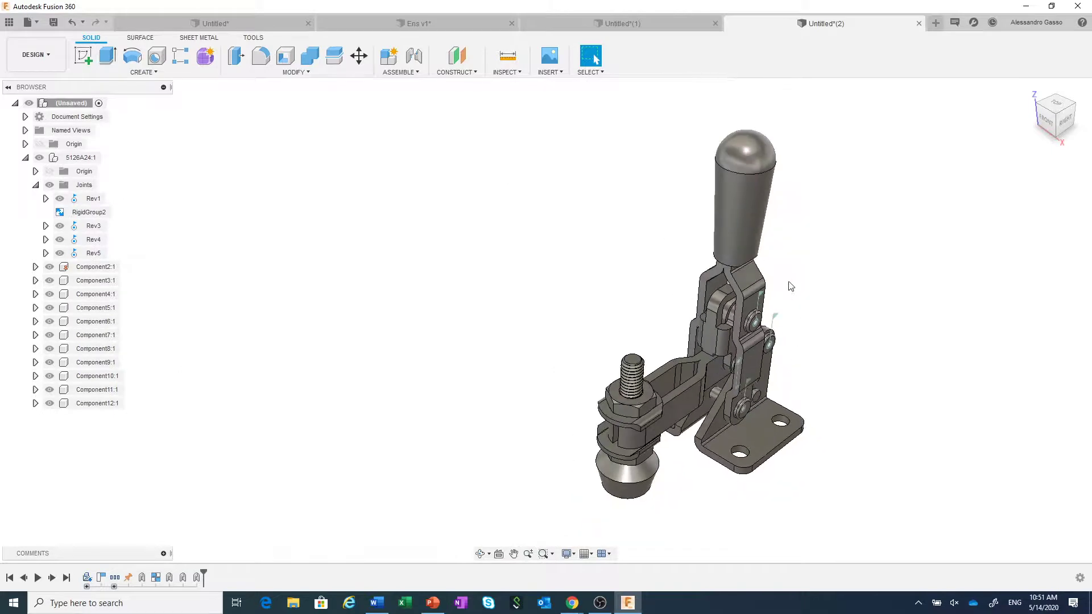
left_click_drag(733, 215, 763, 227)
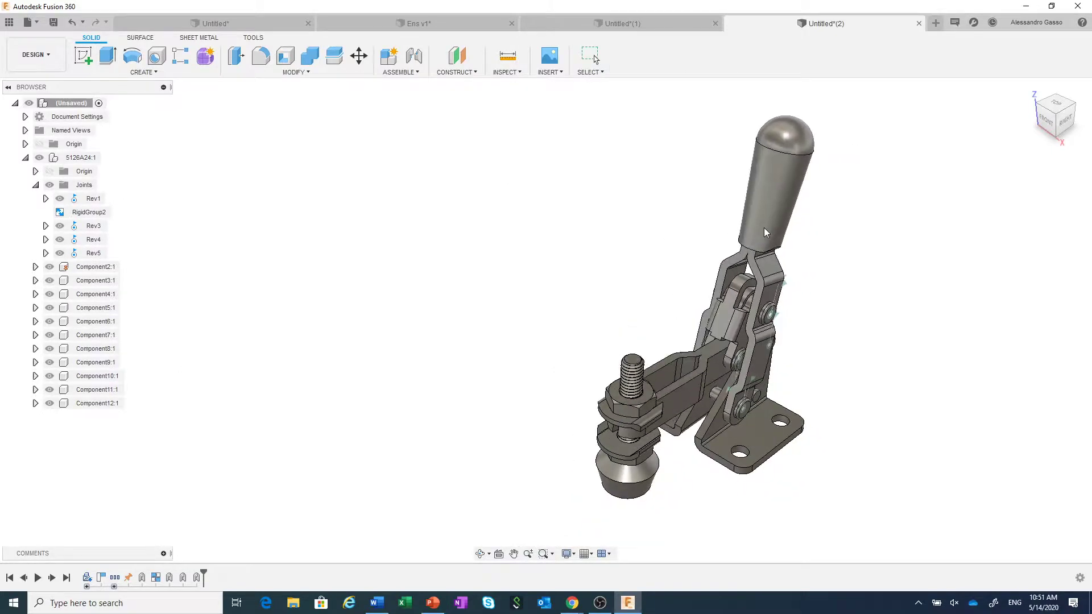
scroll(499, 519, "down", 2)
scroll(503, 509, "down", 1)
middle_click_drag(512, 492, 495, 390)
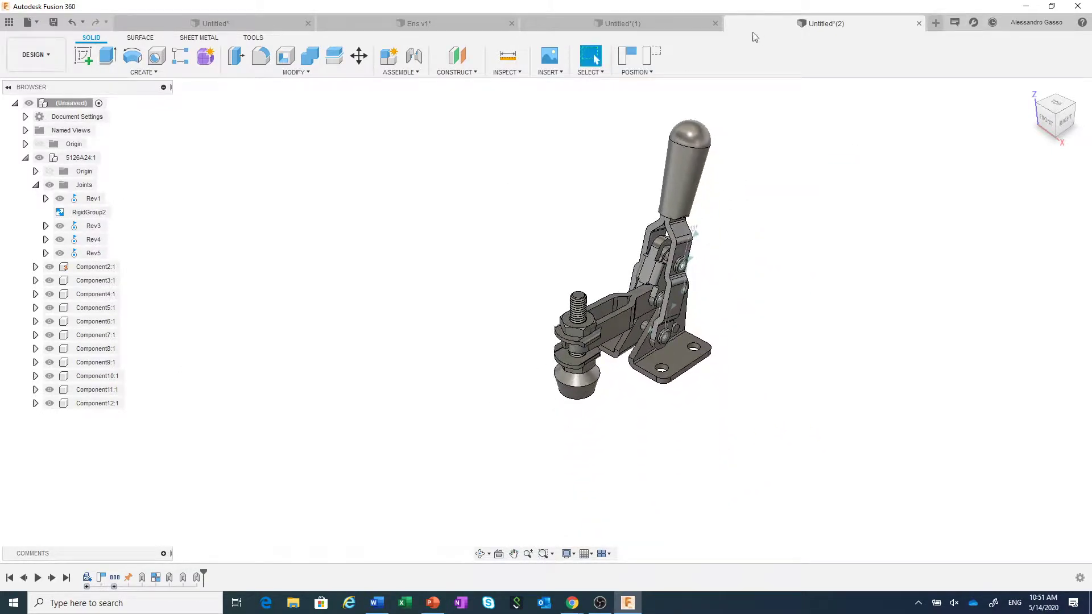
left_click(654, 59)
Step: Pull the threaded spindle with its nut and the conical foot away from the arm to test their freedom, and revert their positions
scroll(584, 406, "up", 5)
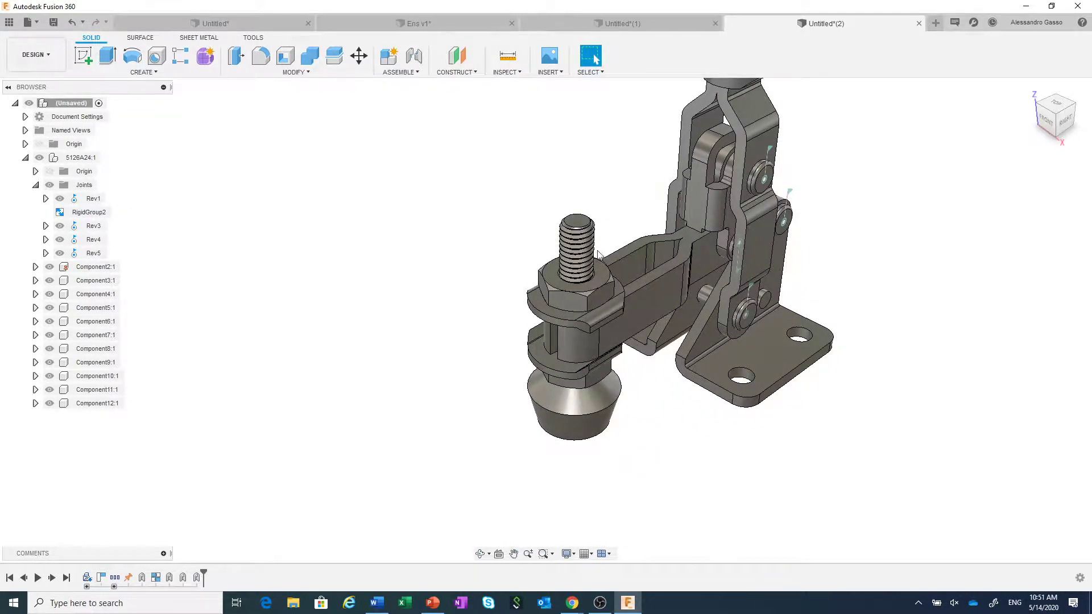
left_click_drag(598, 254, 492, 250)
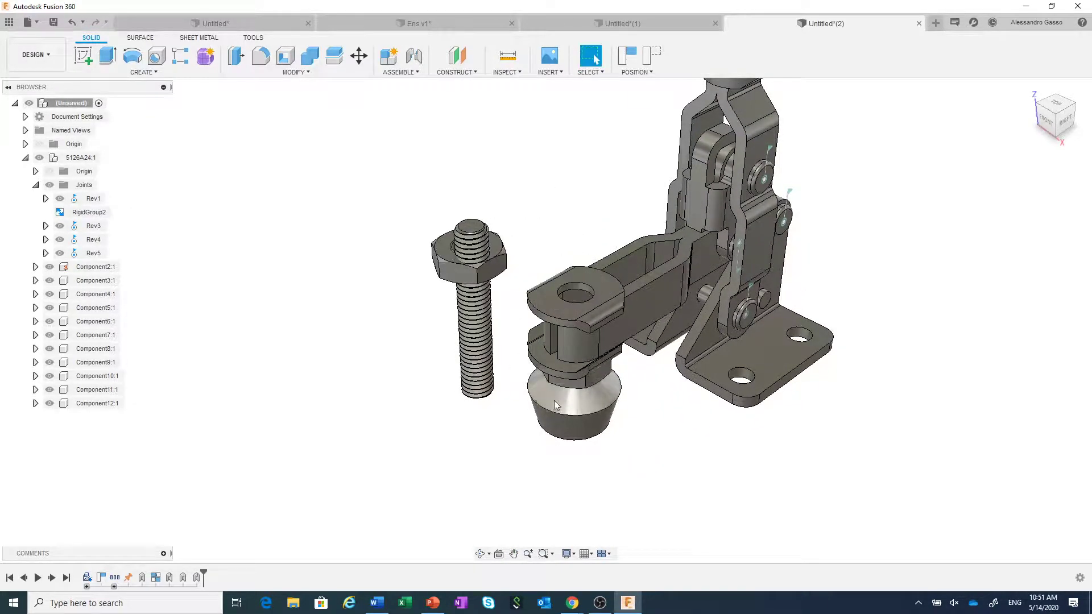
left_click_drag(555, 404, 489, 411)
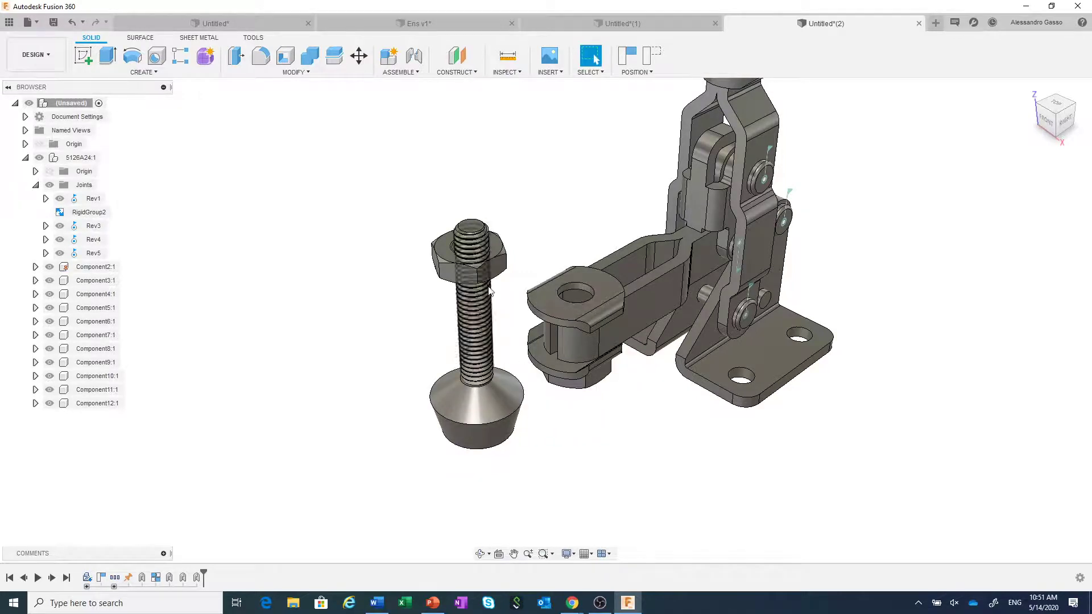
left_click(647, 50)
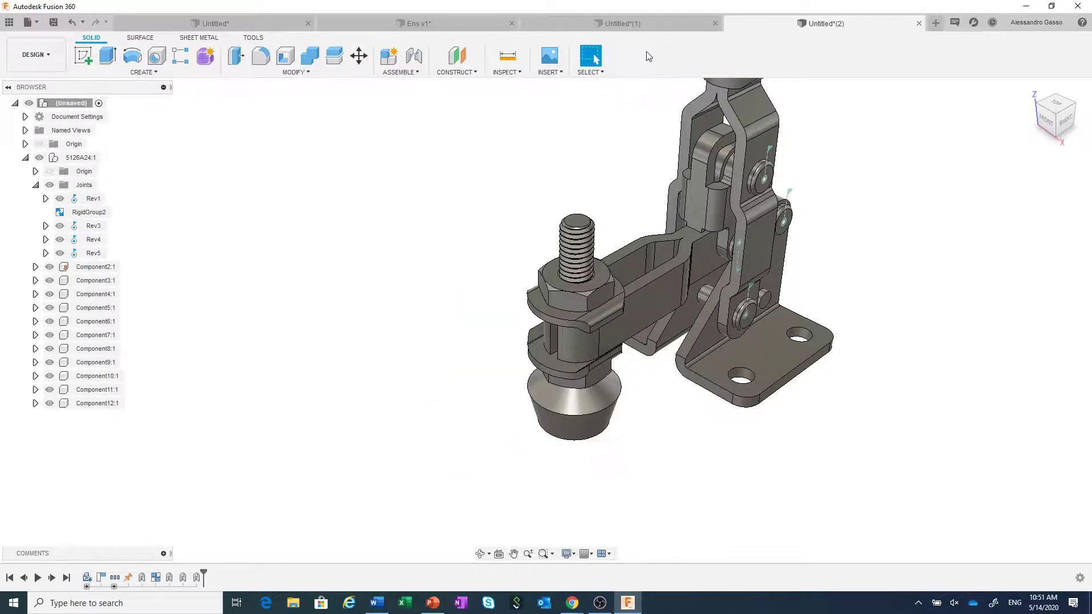
Step: Combine the threaded spindle, both nuts, both flanged washers and the conical foot in a rigid group, test their movement and revert the position
scroll(501, 286, "down", 2)
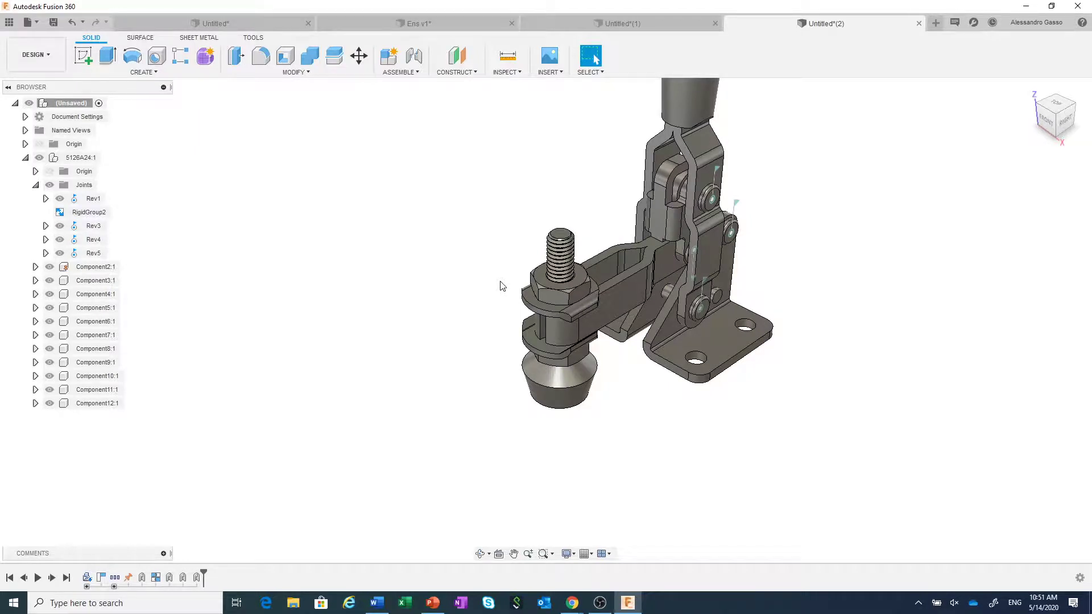
scroll(503, 294, "up", 1)
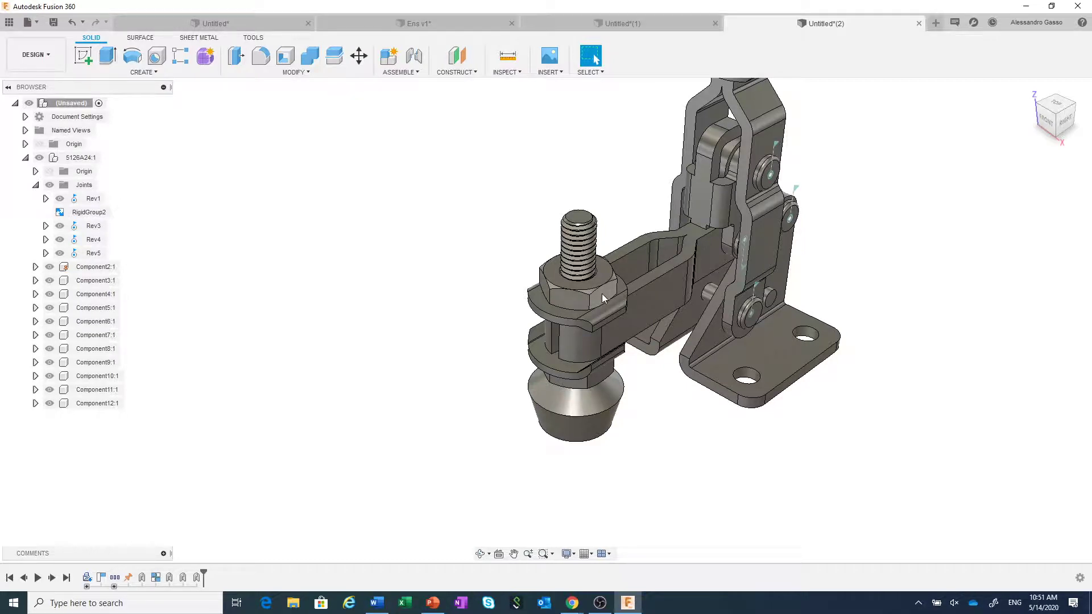
left_click(408, 73)
left_click(405, 140)
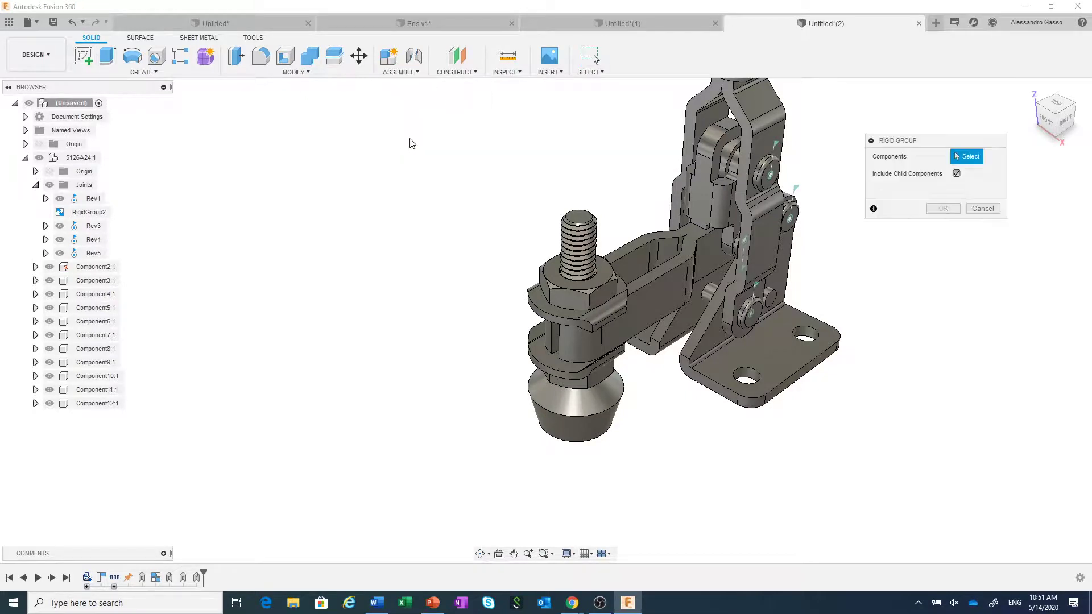
left_click(588, 245)
left_click(614, 282)
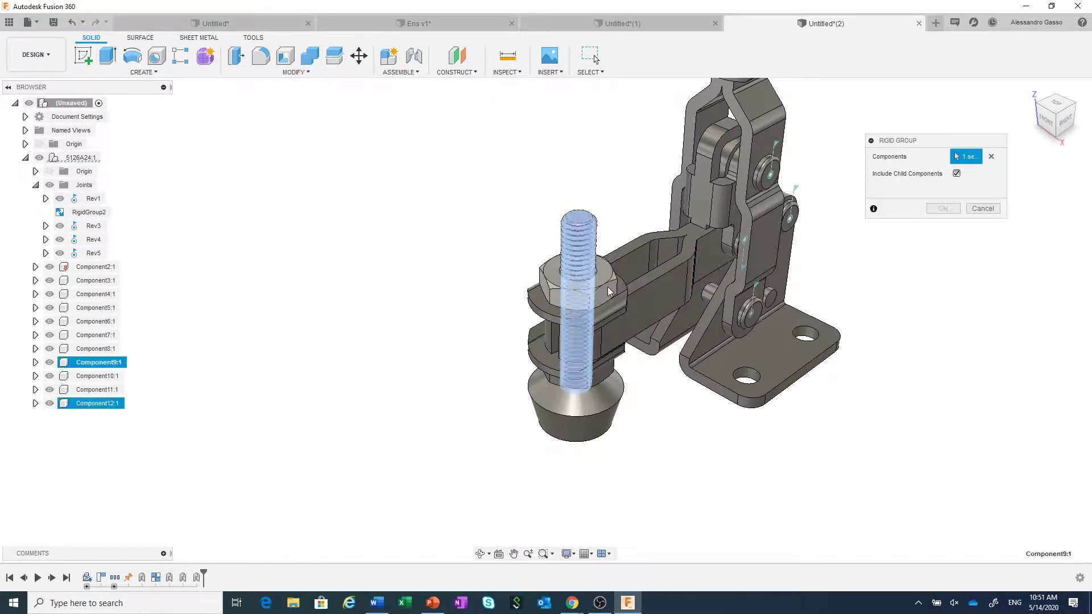
left_click(610, 295)
left_click(611, 296)
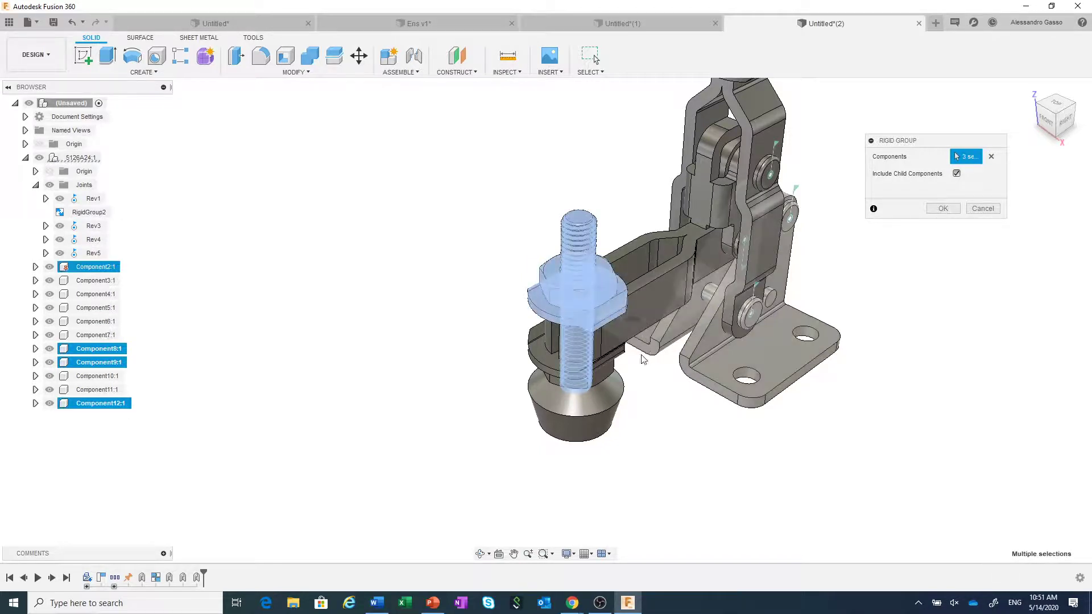
left_click(538, 357)
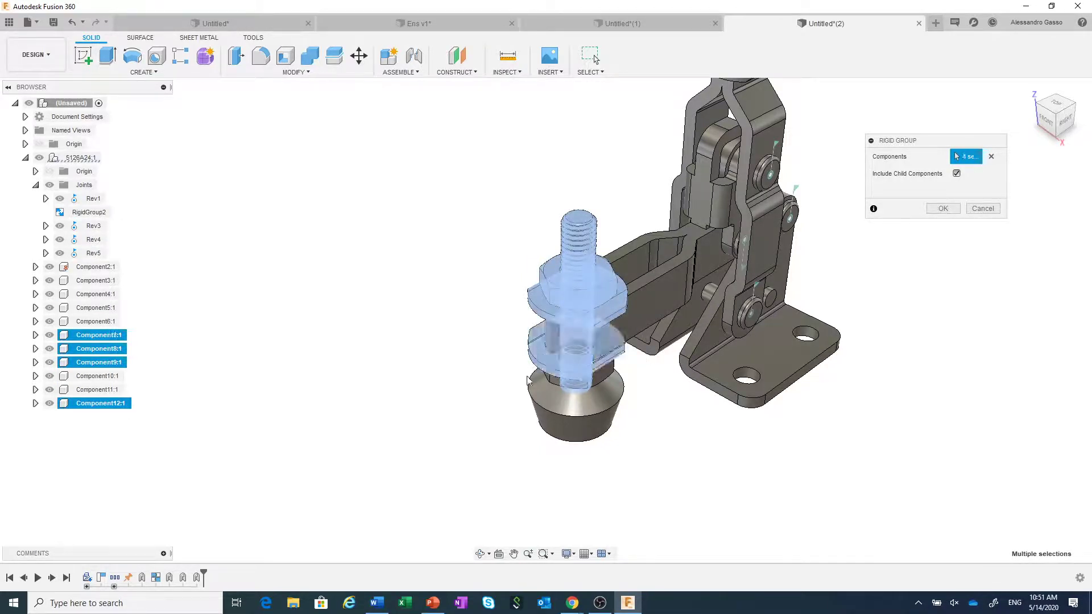
left_click(605, 374)
left_click(586, 401)
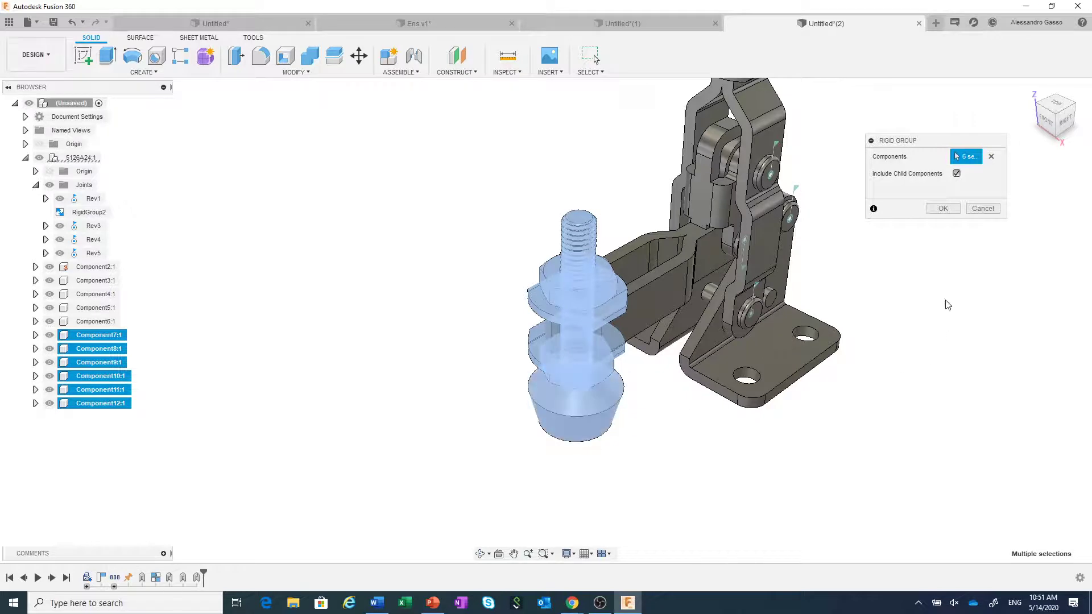
left_click(941, 208)
left_click_drag(604, 247, 481, 245)
left_click(651, 63)
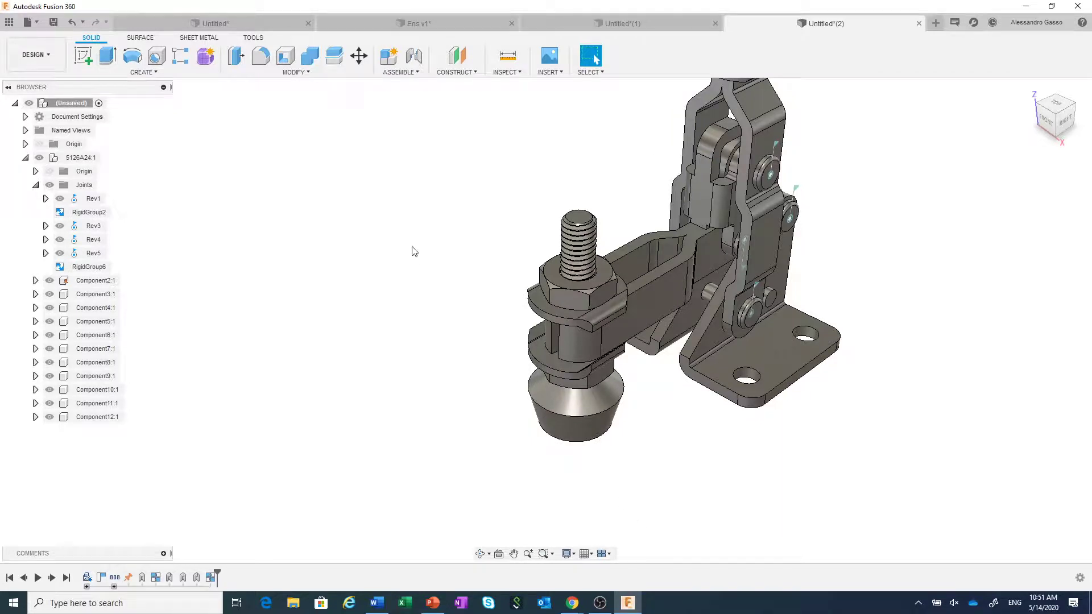
Step: Create an as-built slider joint between the upper flanged washer and the clamp arm along the arm's top edge, test the sliding and revert it
left_click(413, 72)
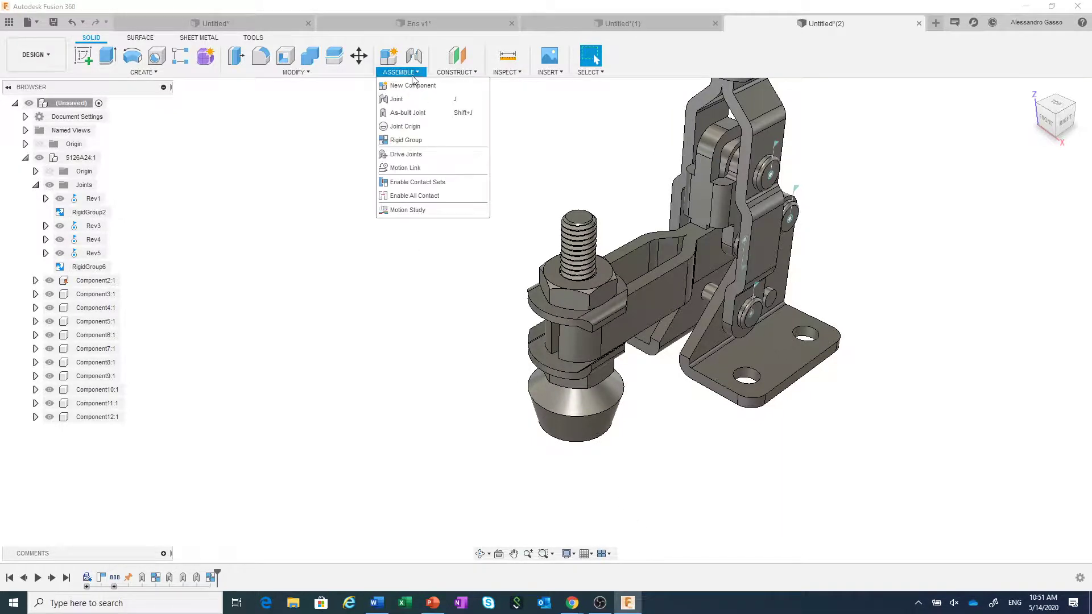
left_click(409, 113)
scroll(707, 462, "up", 3)
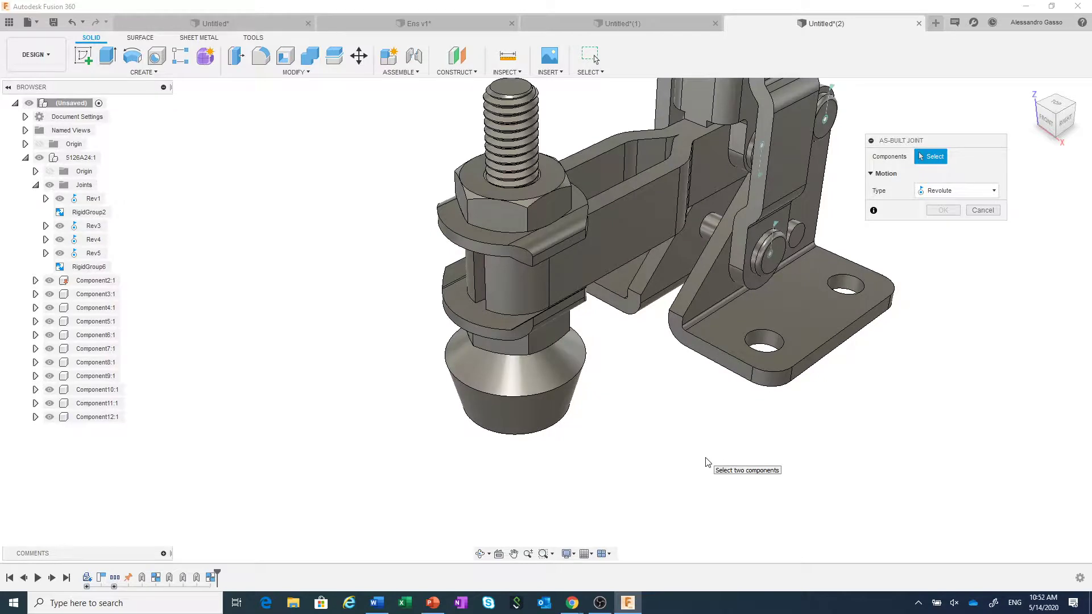
middle_click_drag(707, 462, 658, 514)
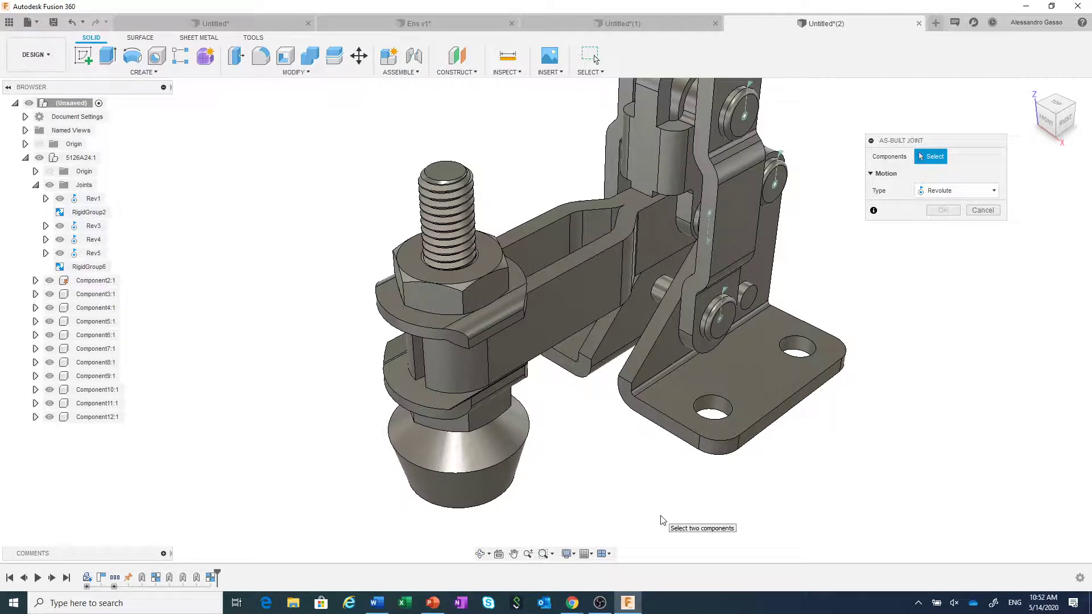
left_click(942, 192)
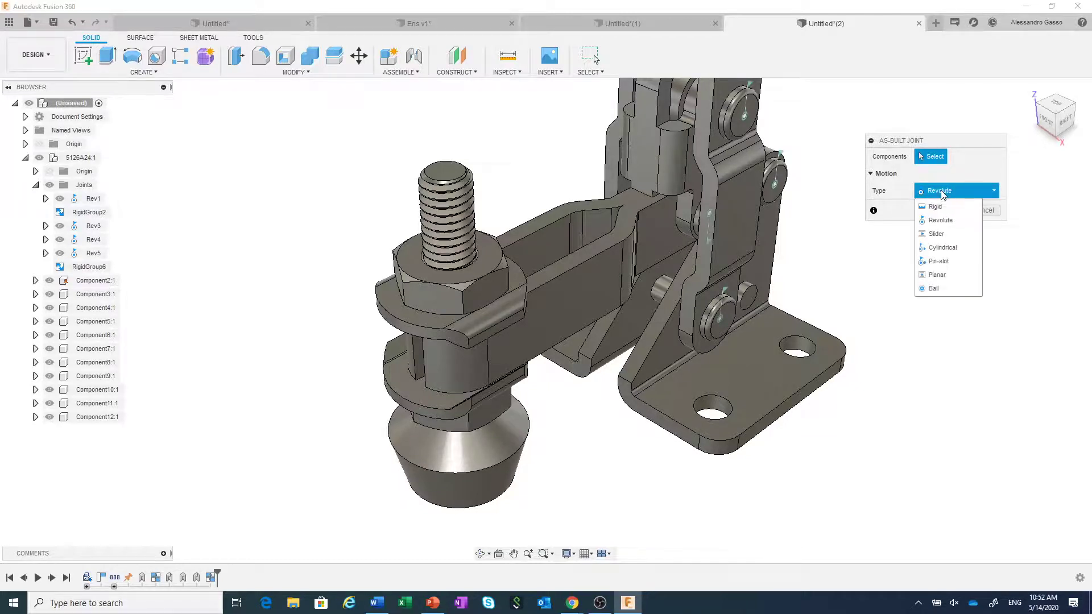
left_click(936, 234)
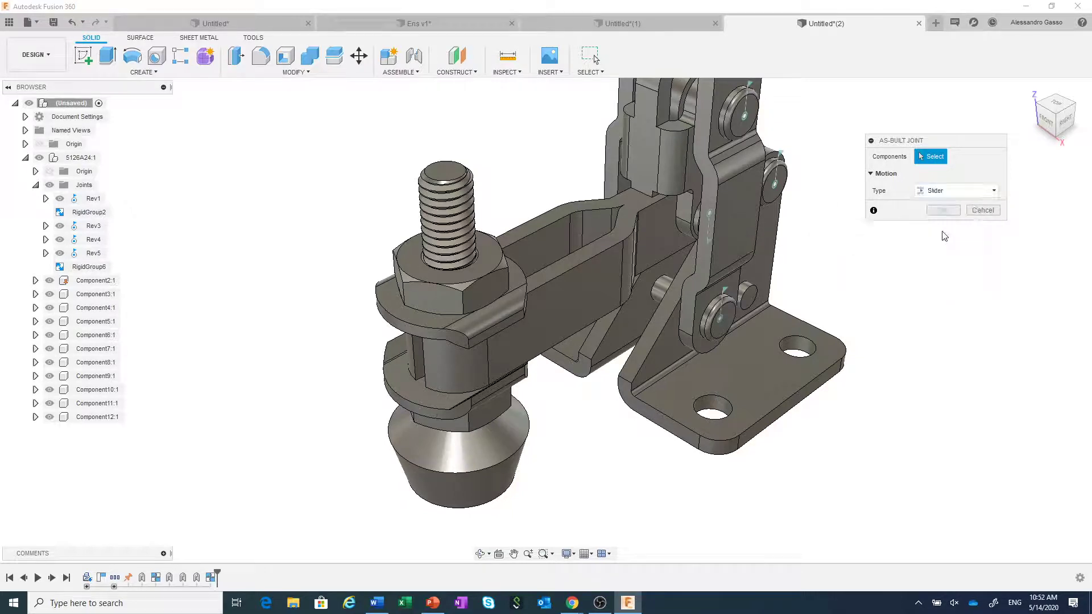
left_click(505, 316)
left_click(589, 285)
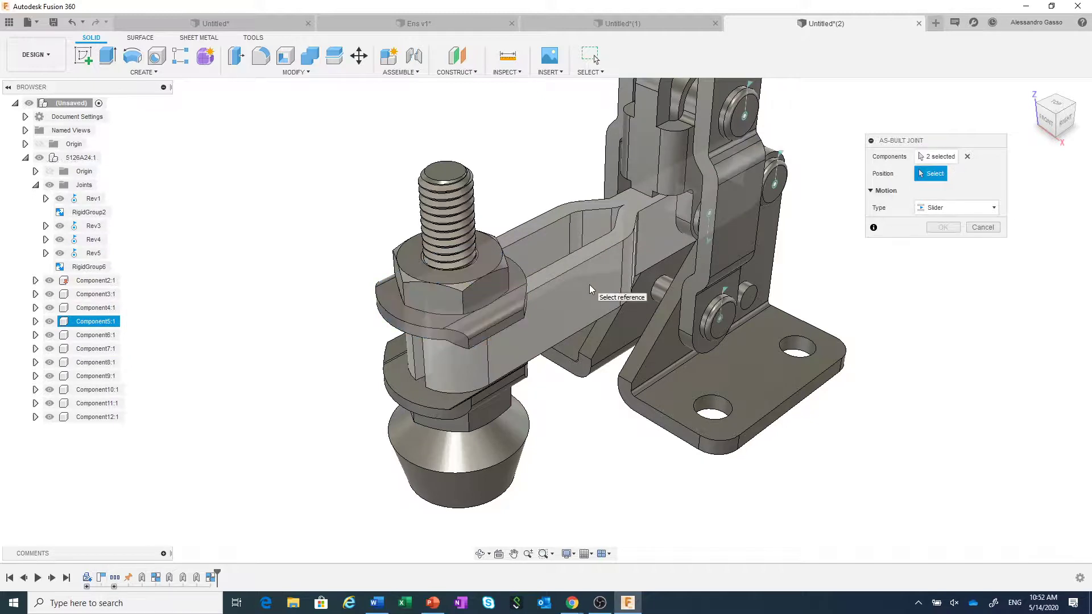
left_click(559, 276)
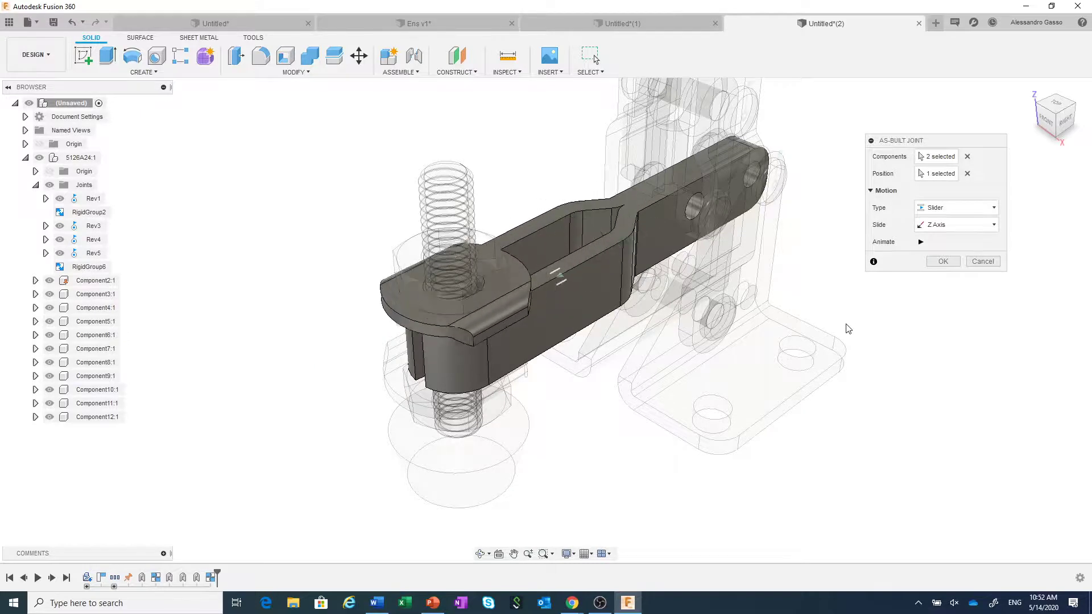
left_click(931, 260)
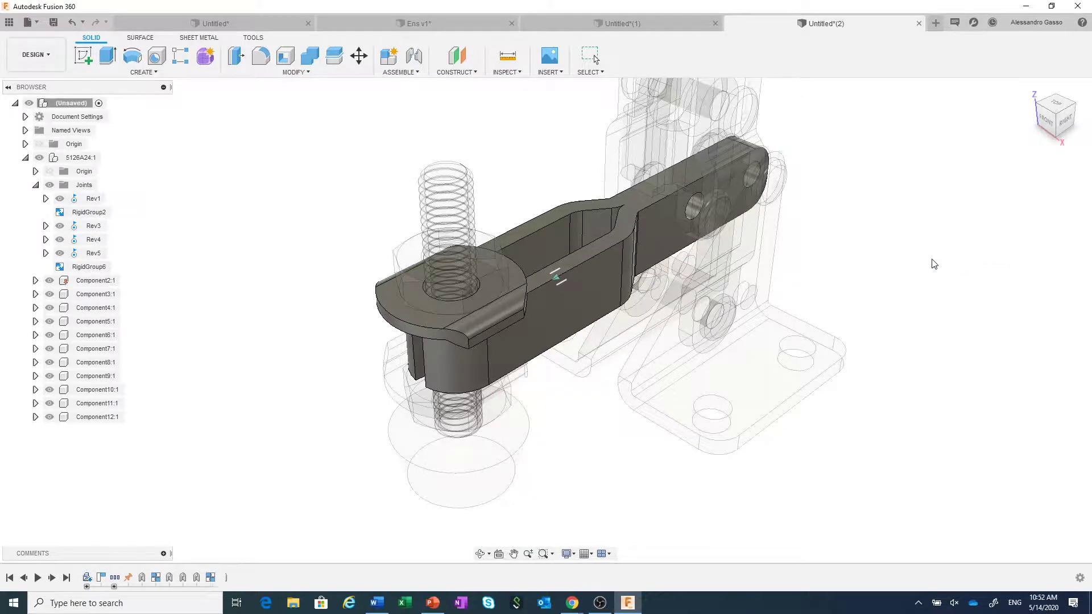
left_click_drag(583, 236, 510, 281)
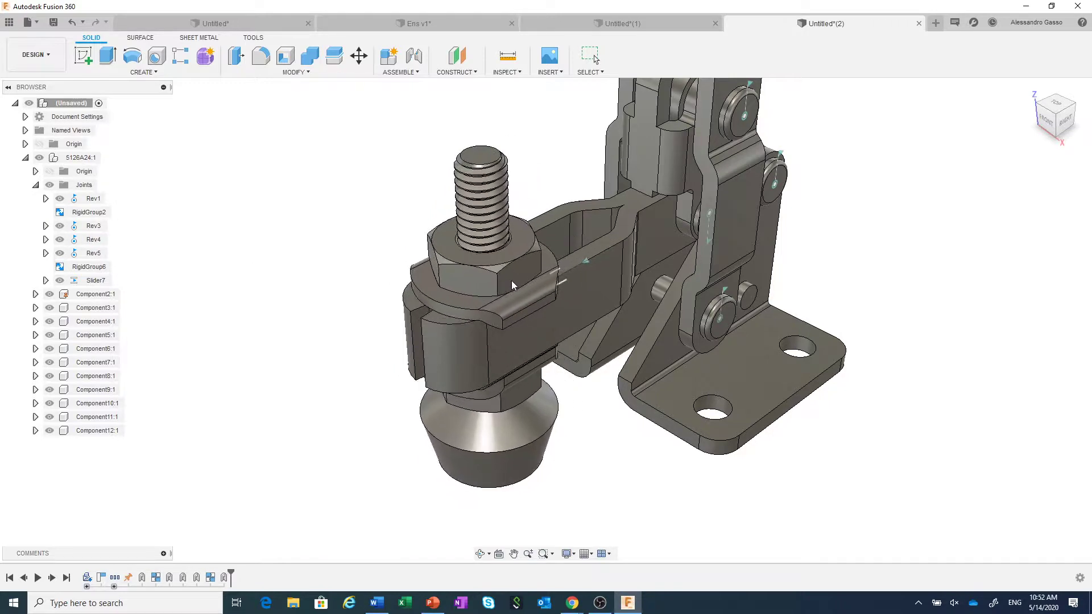
left_click(642, 57)
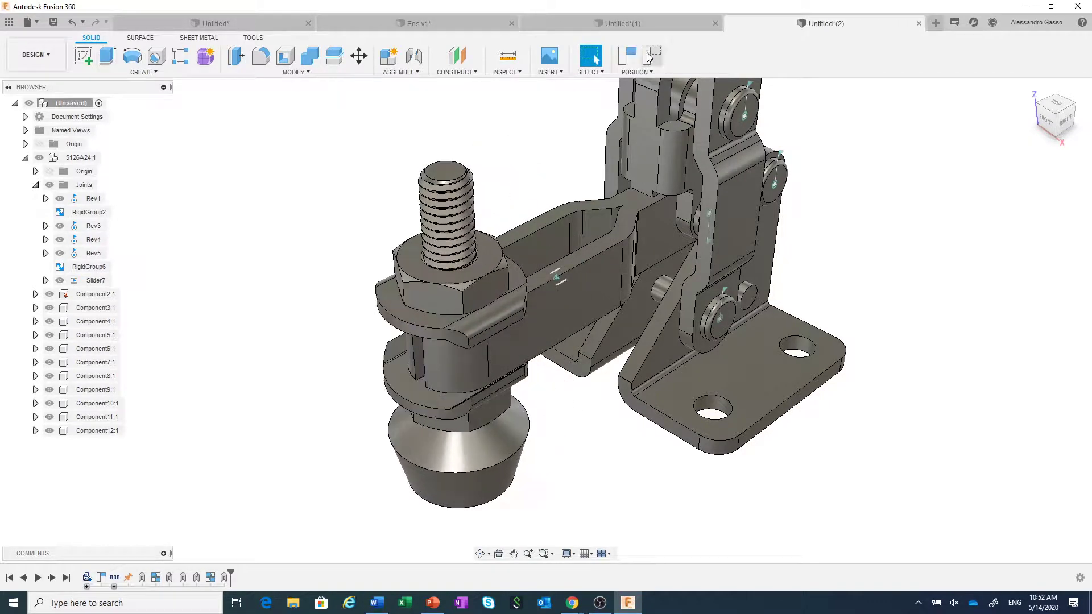
Step: Limit the travel of the spindle's slider joint to a minimum of about -18.27 mm and a maximum of about -0.288 mm
left_click(1065, 128)
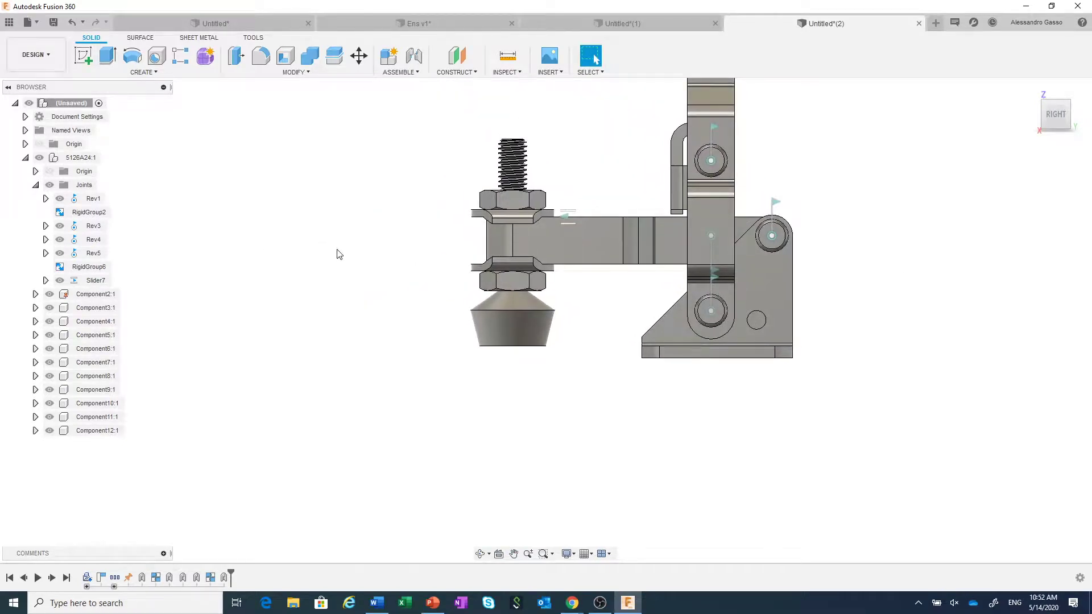
left_click(117, 282)
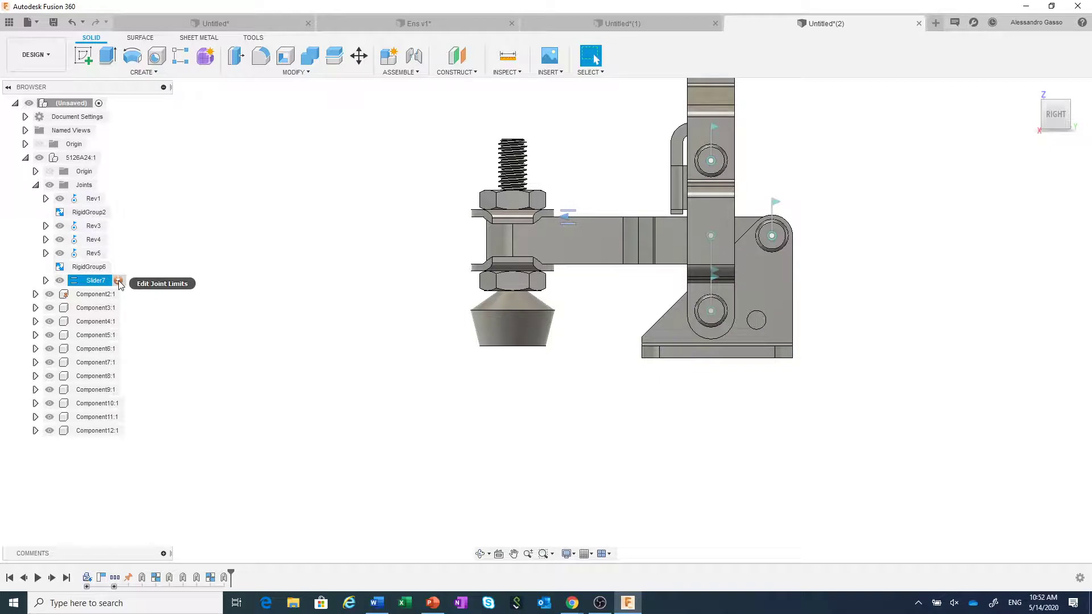
left_click(118, 282)
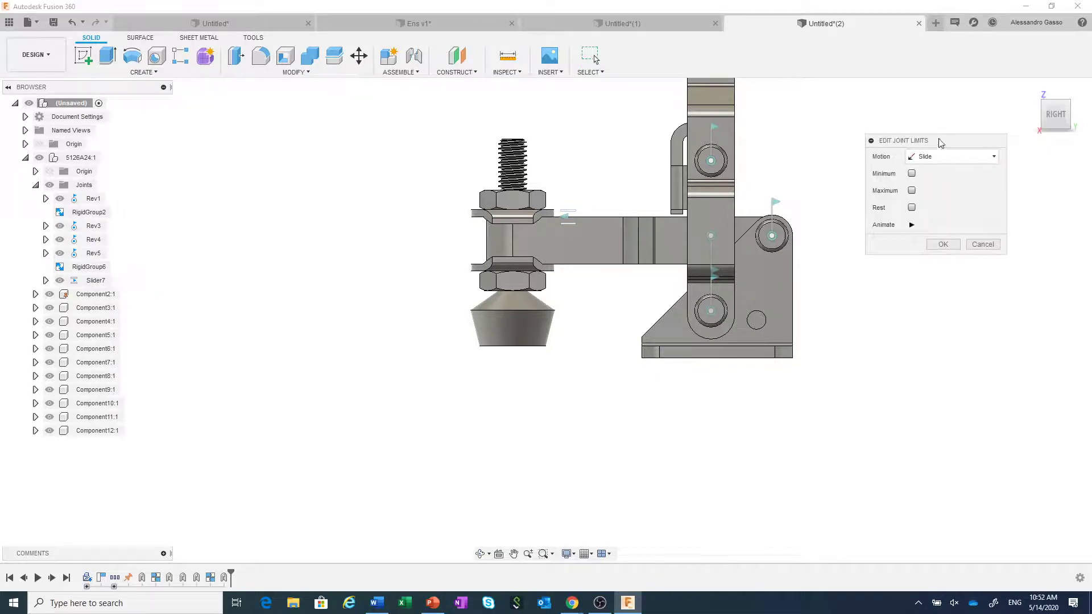
left_click_drag(939, 142, 919, 200)
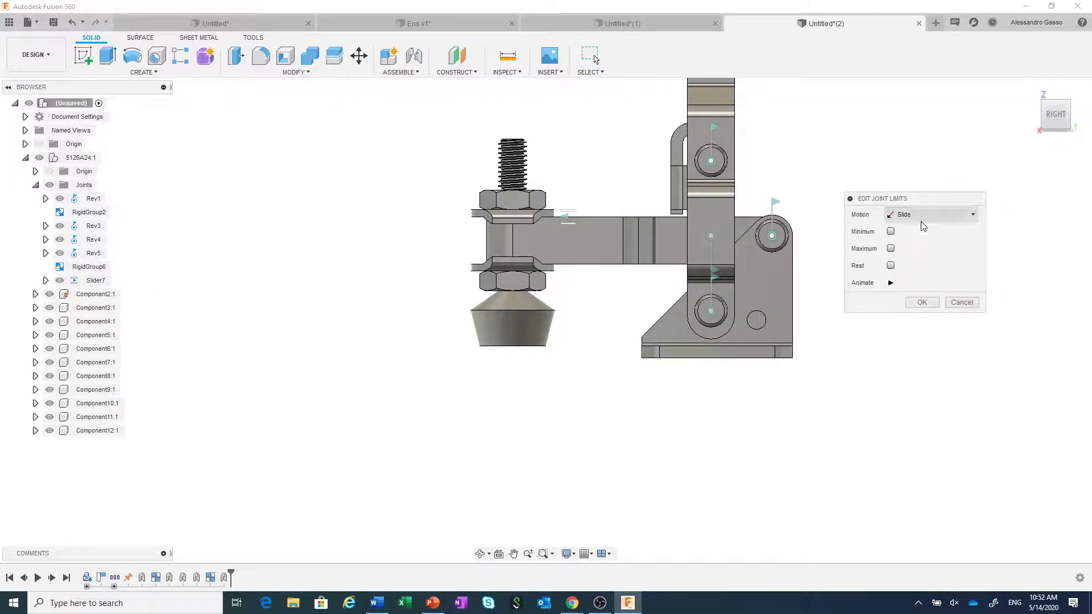
left_click(891, 232)
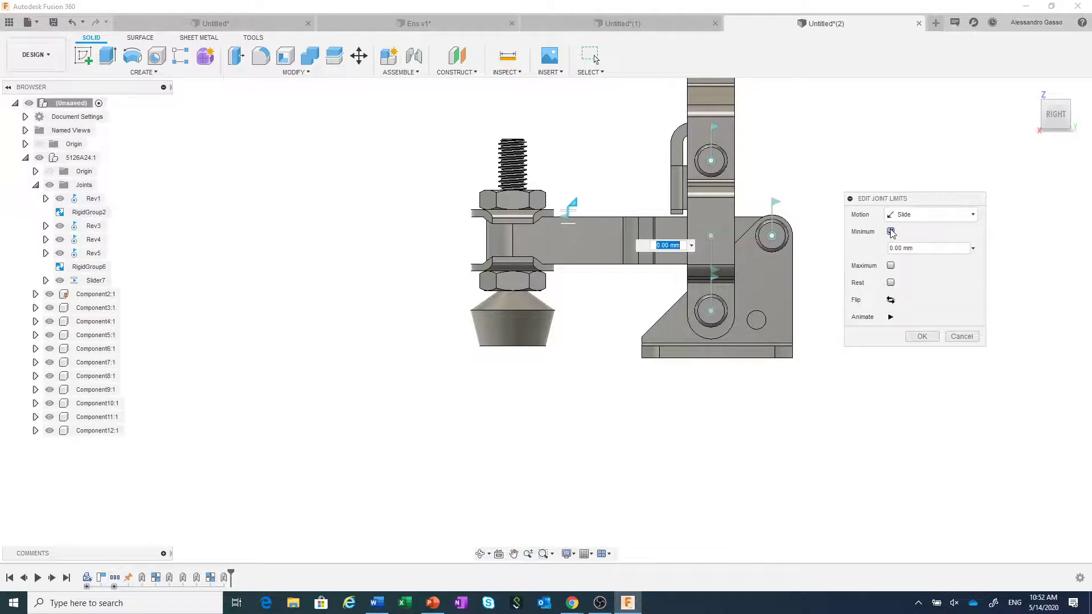
left_click(890, 267)
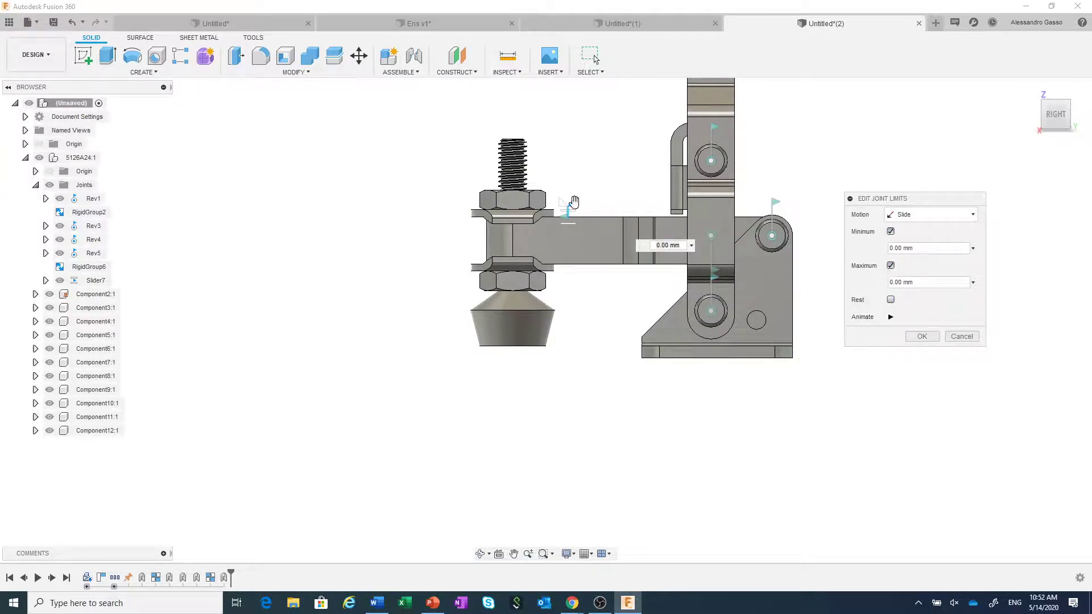
left_click_drag(575, 202, 633, 210)
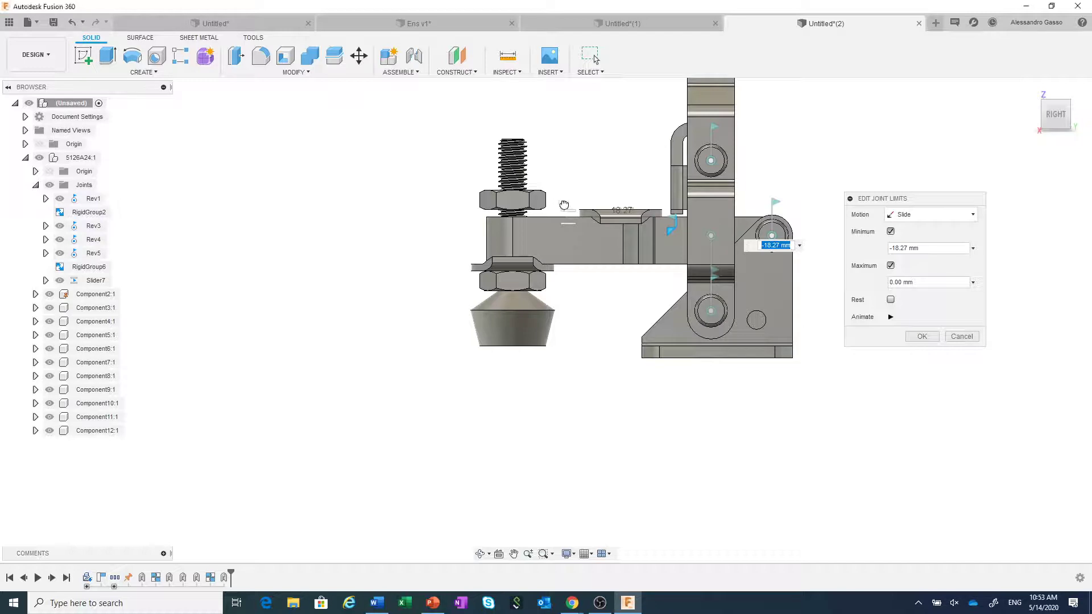
left_click_drag(563, 203, 569, 206)
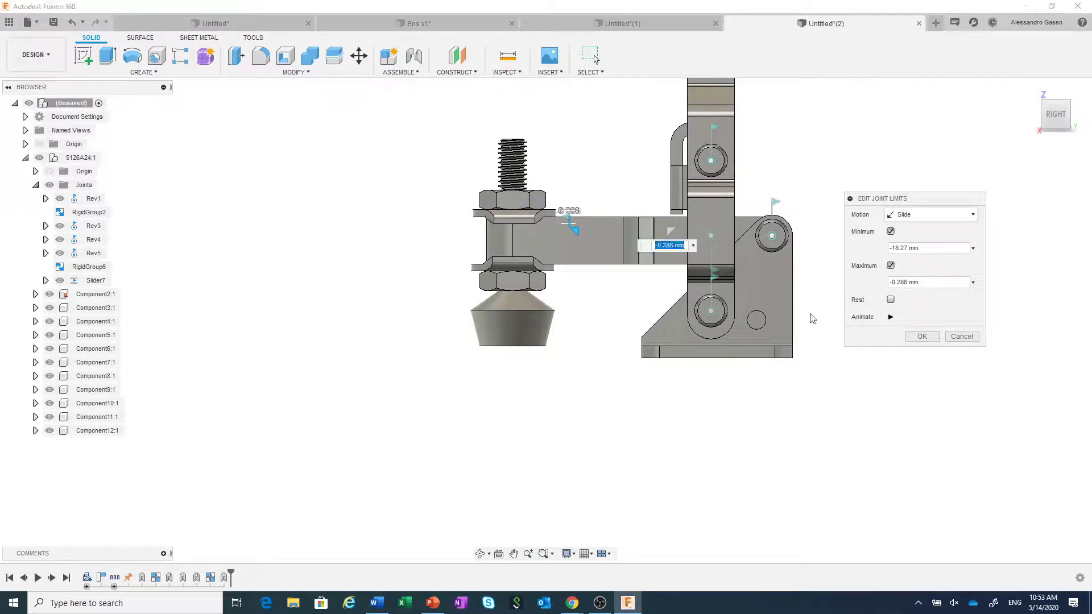
left_click(922, 337)
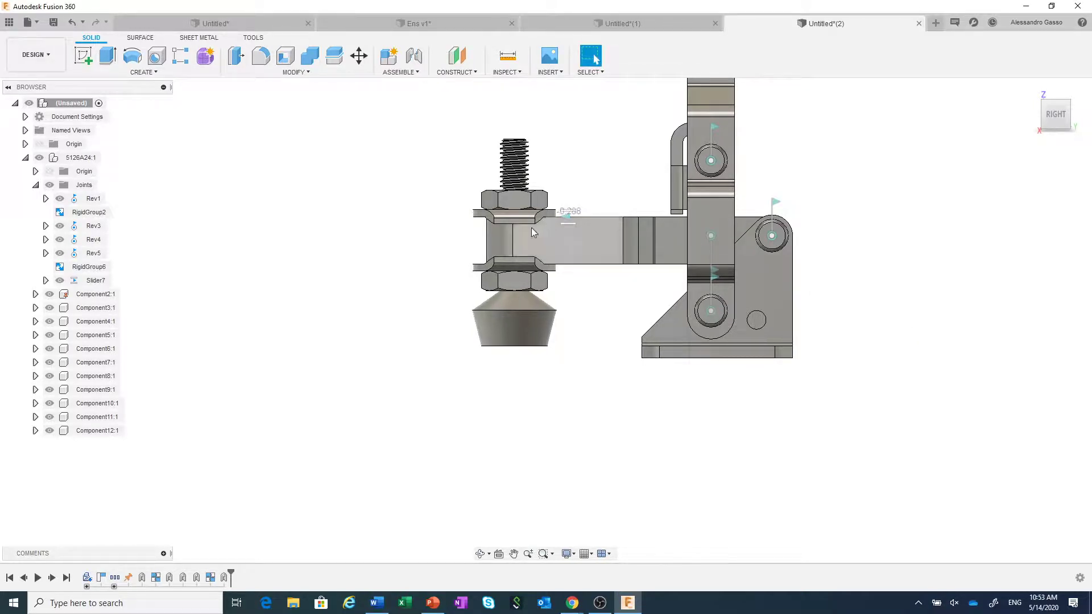
Step: Slide the spindle assembly along the arm and swing the handle backwards to test the motion, reverting the clamp's position after each test
left_click_drag(512, 204, 564, 203)
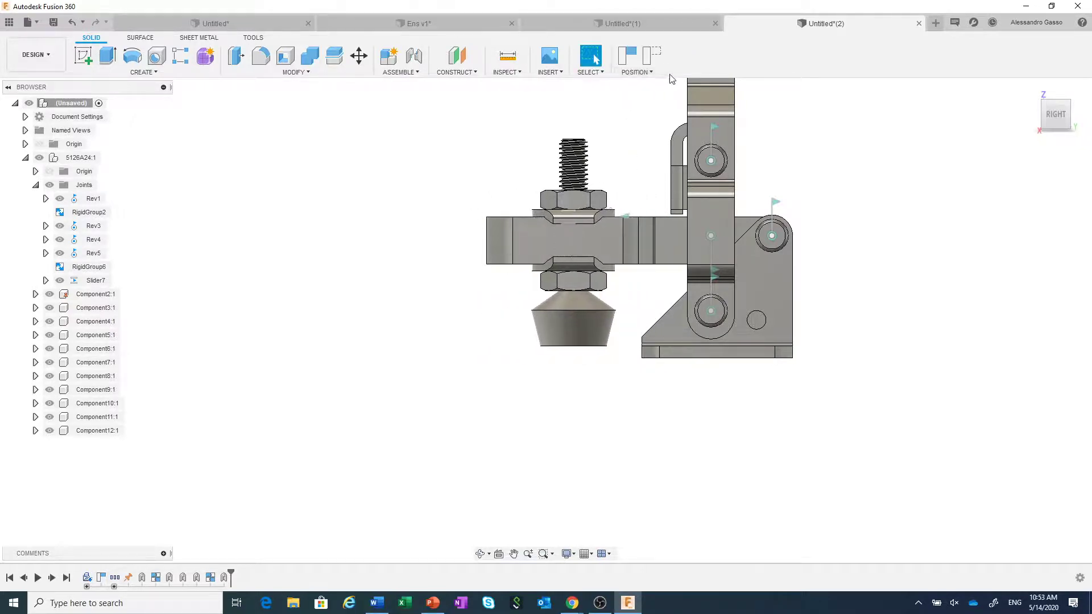
left_click(655, 60)
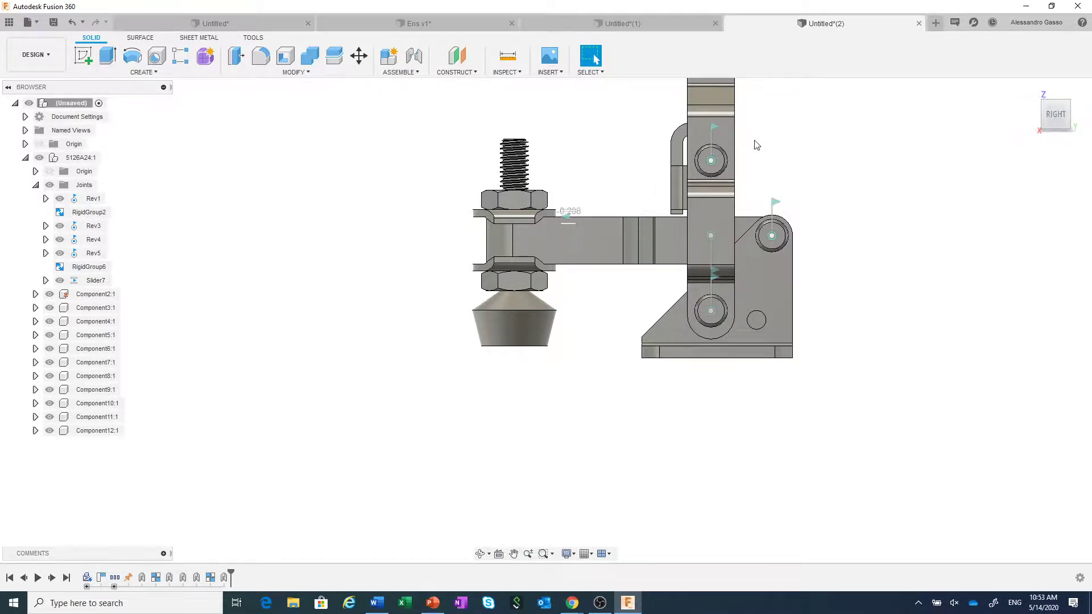
scroll(756, 219, "down", 2)
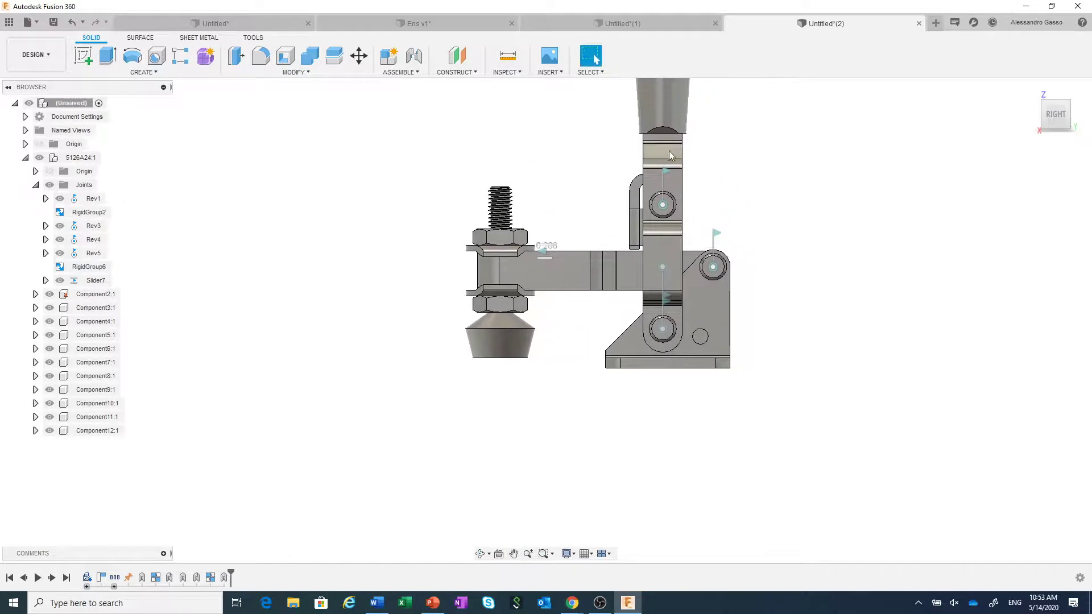
left_click_drag(670, 156, 749, 254)
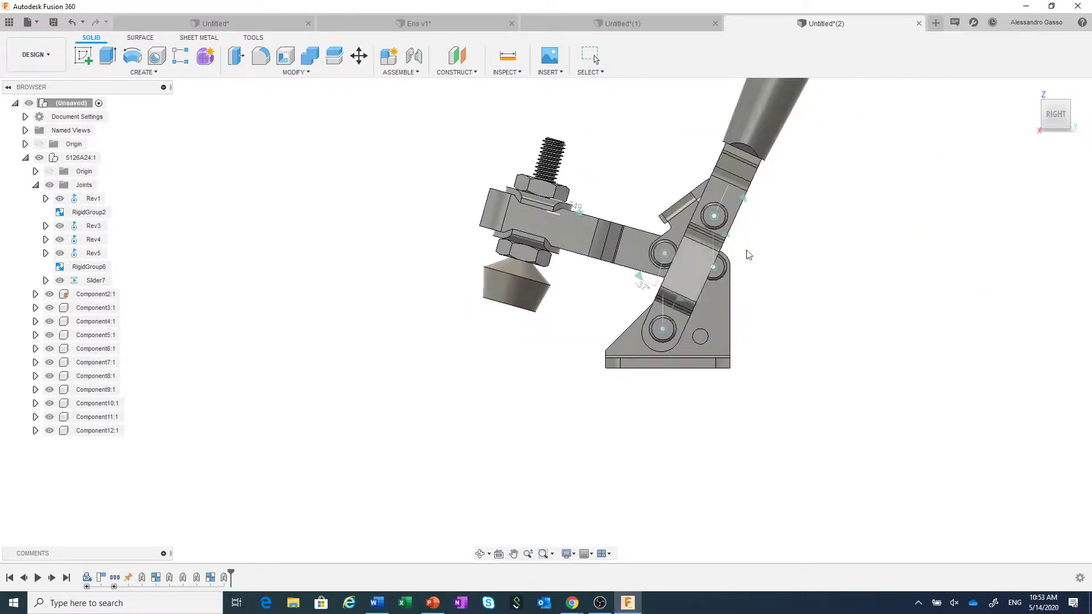
left_click(1068, 105)
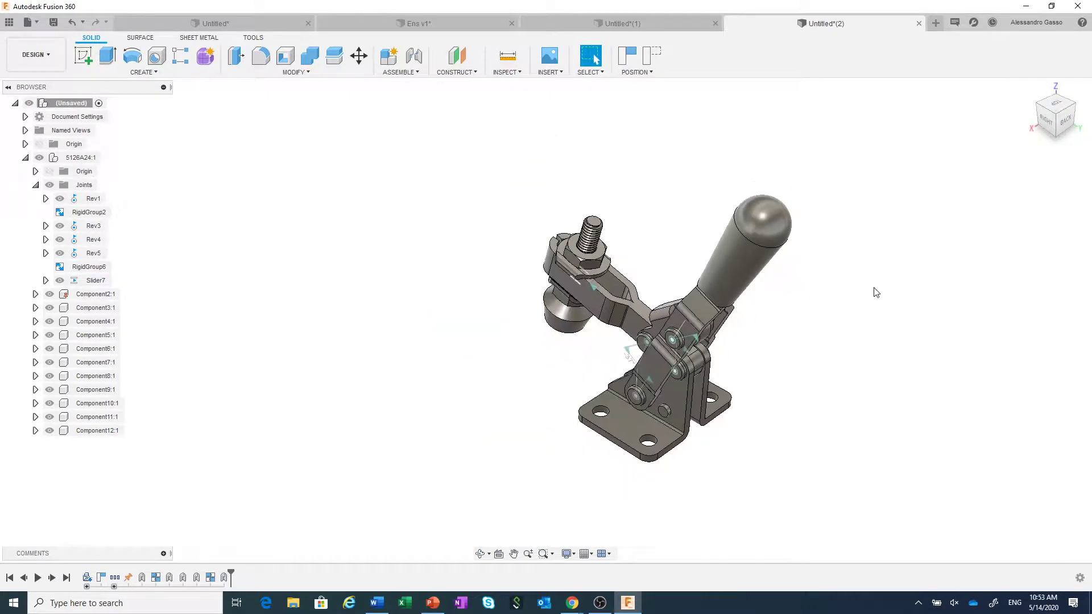
left_click_drag(648, 360, 650, 333)
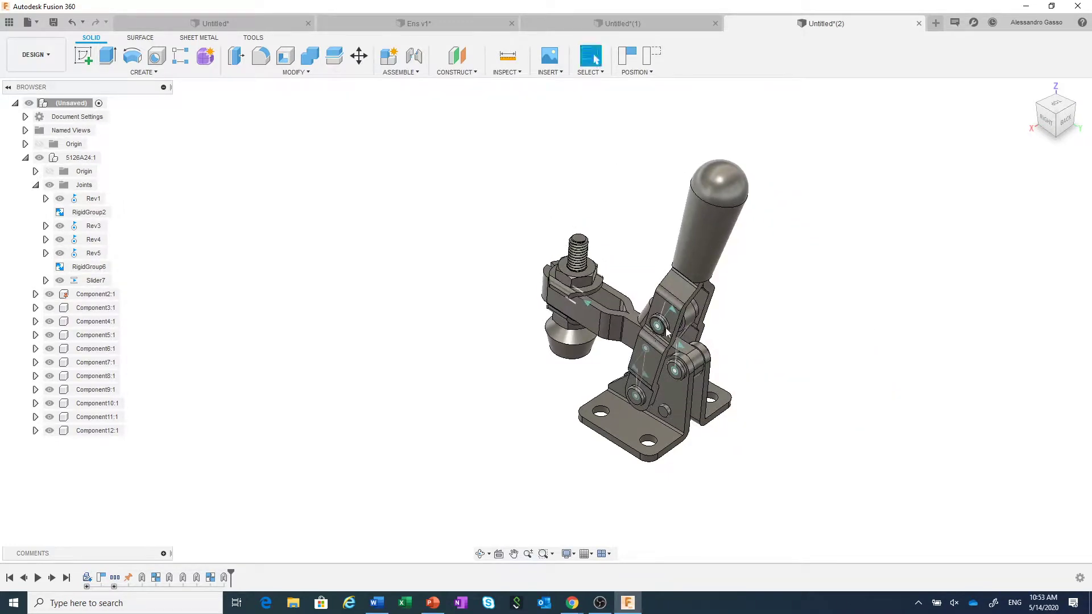
left_click(652, 58)
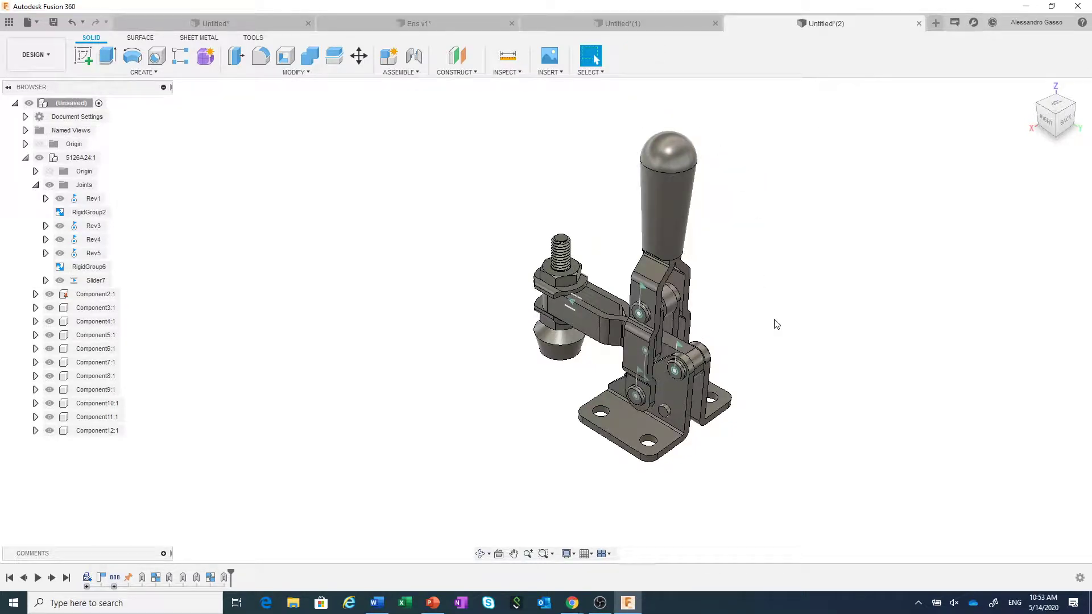
Step: Enable contact sets and create a contact set between the handle lever and the base bracket
left_click(400, 73)
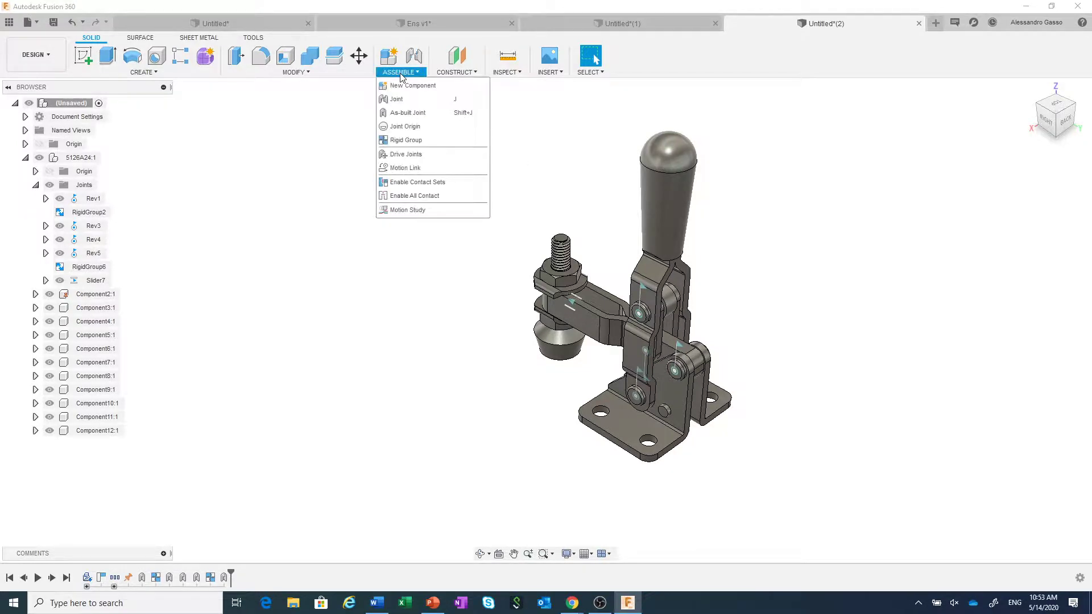
left_click(419, 184)
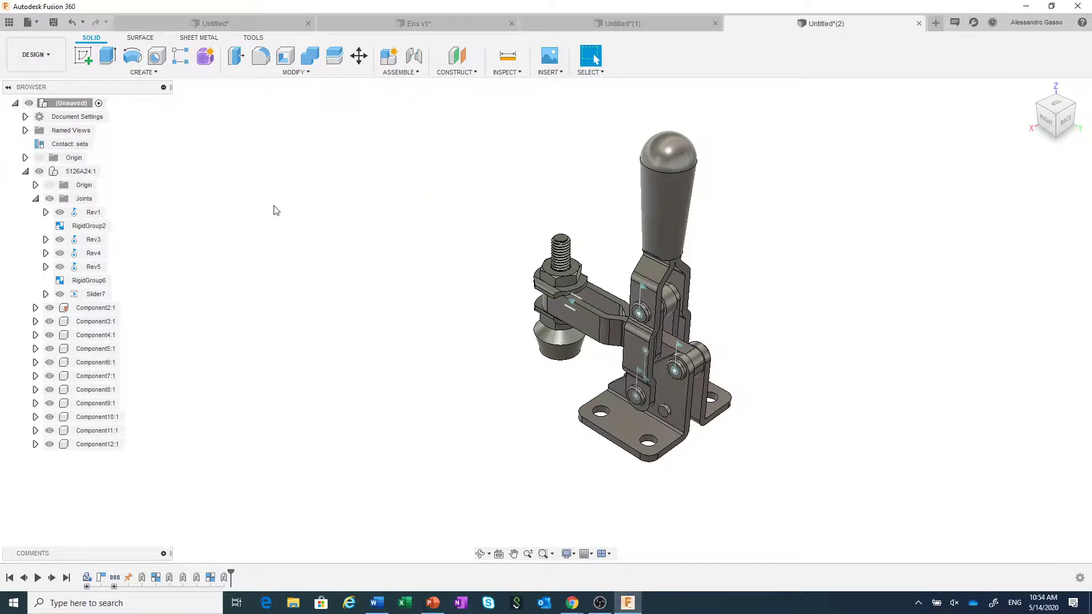
right_click(83, 148)
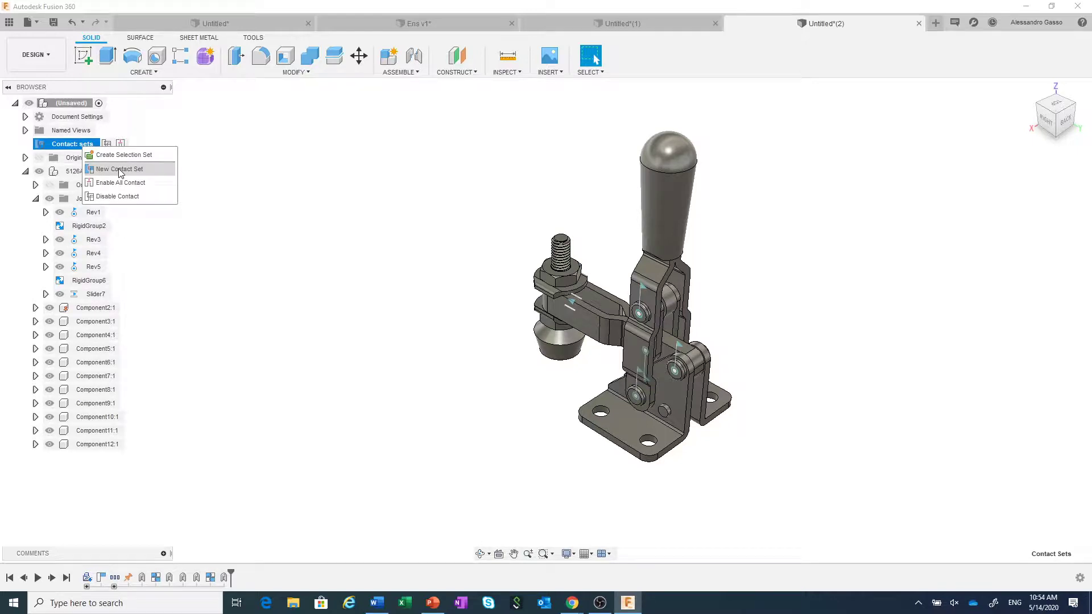
left_click(124, 171)
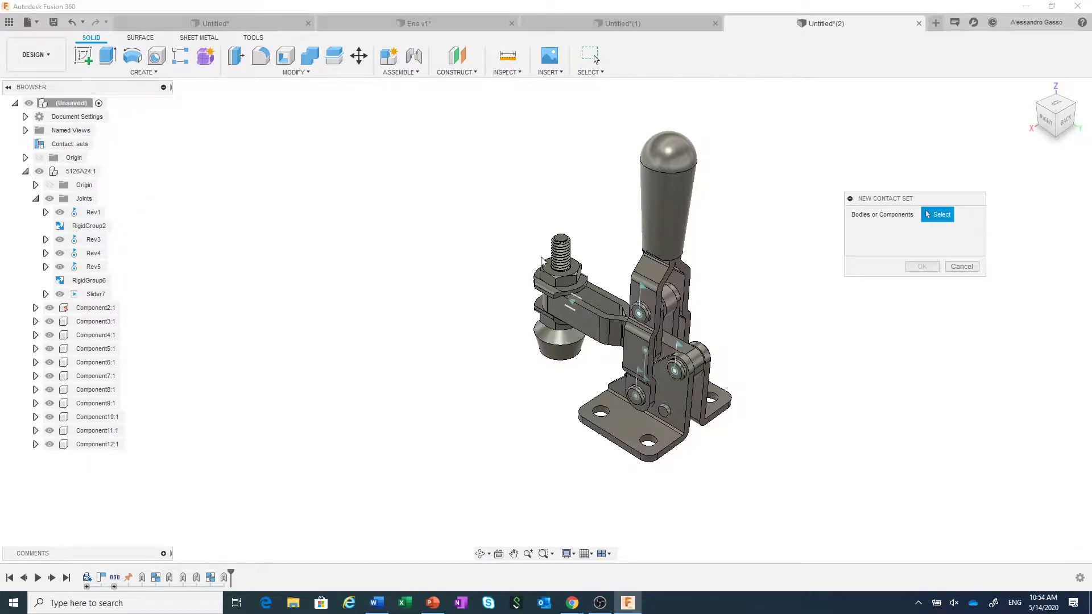
left_click(655, 275)
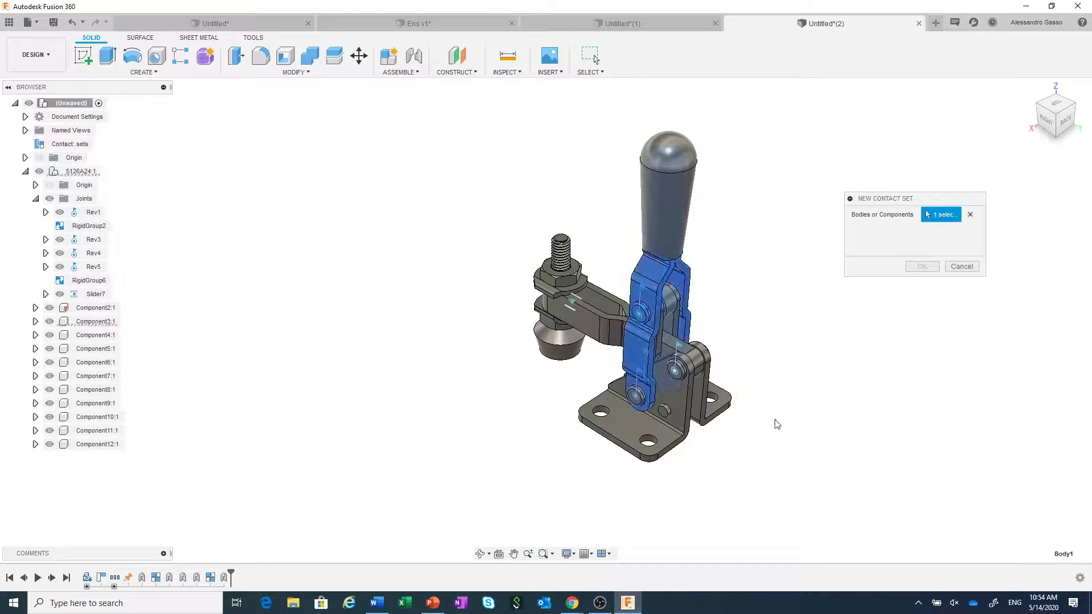
left_click(684, 410)
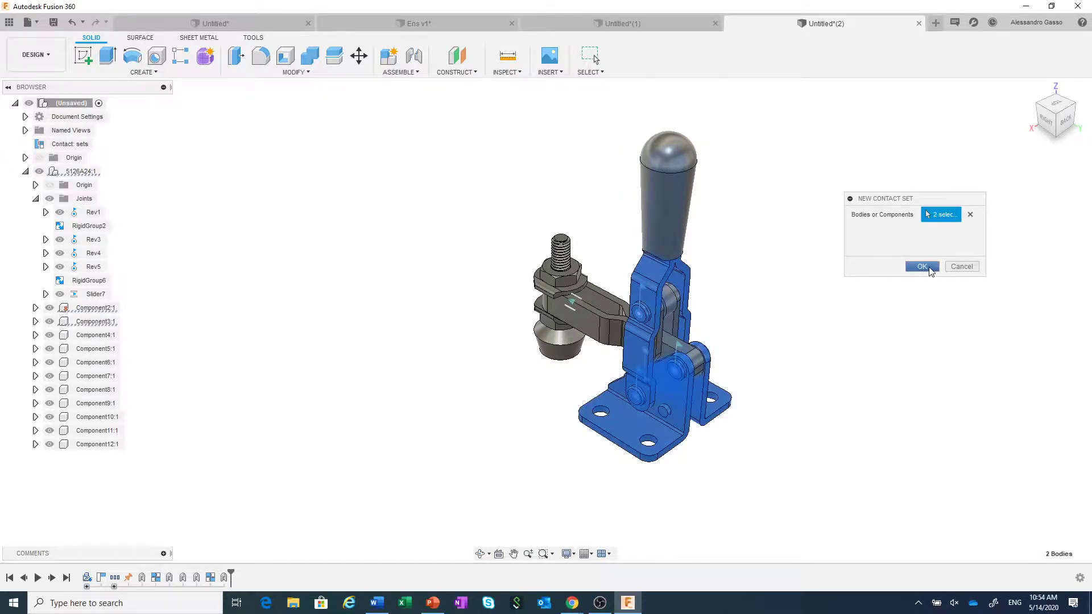
left_click(922, 266)
Step: Swing the handle backwards and forwards to test its contact with the base bracket, reverting the clamp's position after each test
left_click_drag(658, 269, 762, 470)
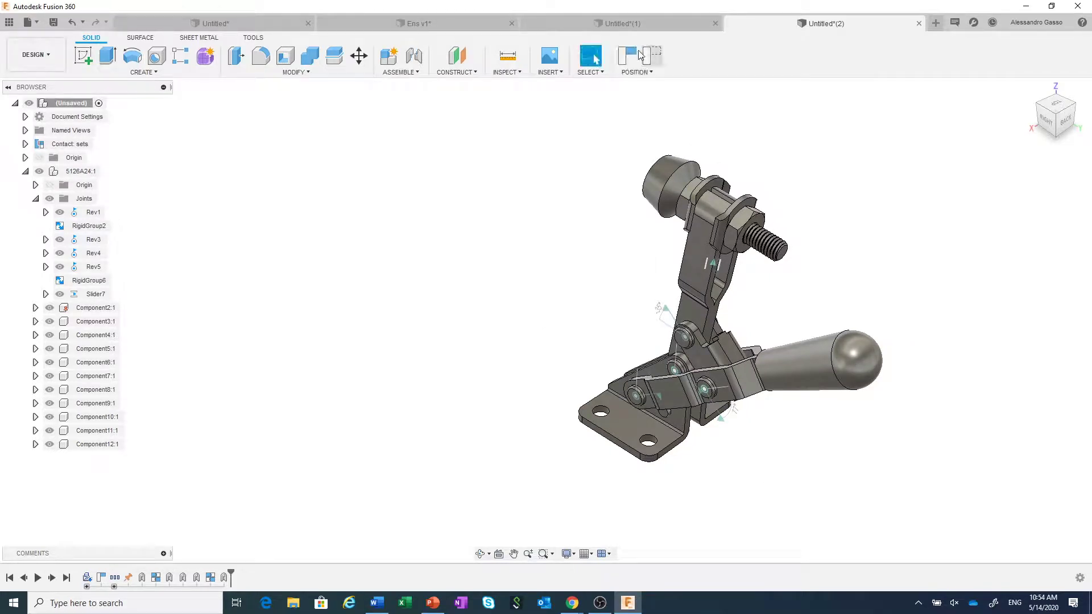
left_click(652, 57)
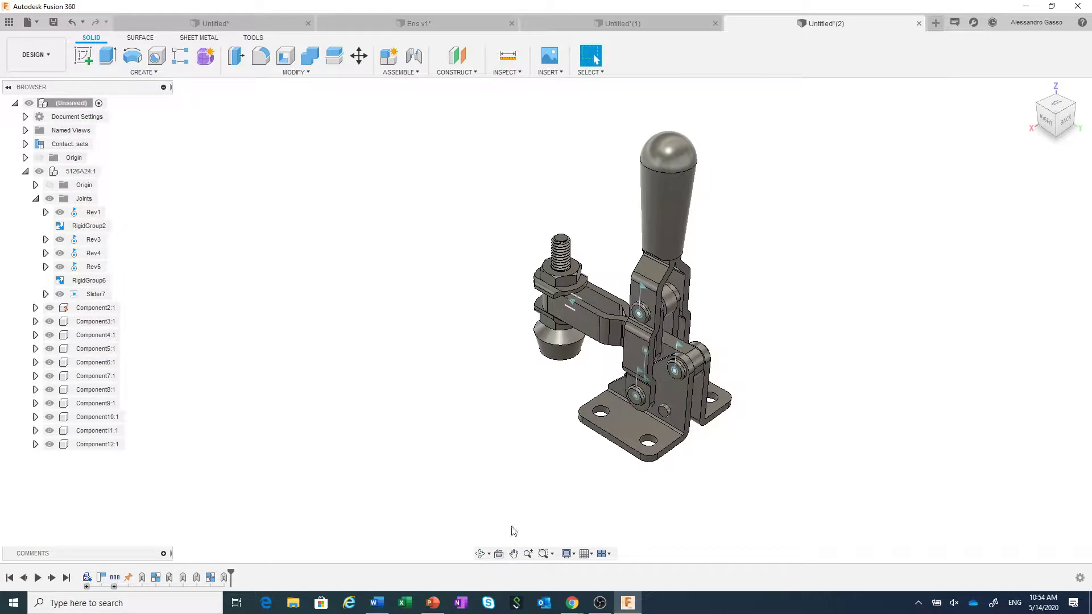
left_click(482, 553)
left_click_drag(586, 444, 636, 463)
right_click(722, 428)
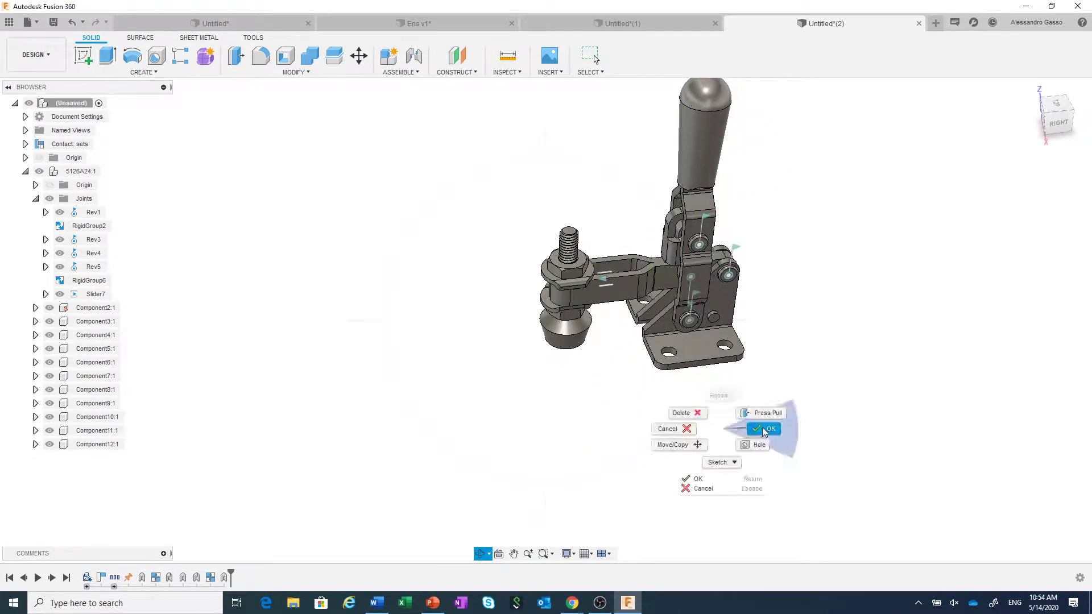
left_click(762, 429)
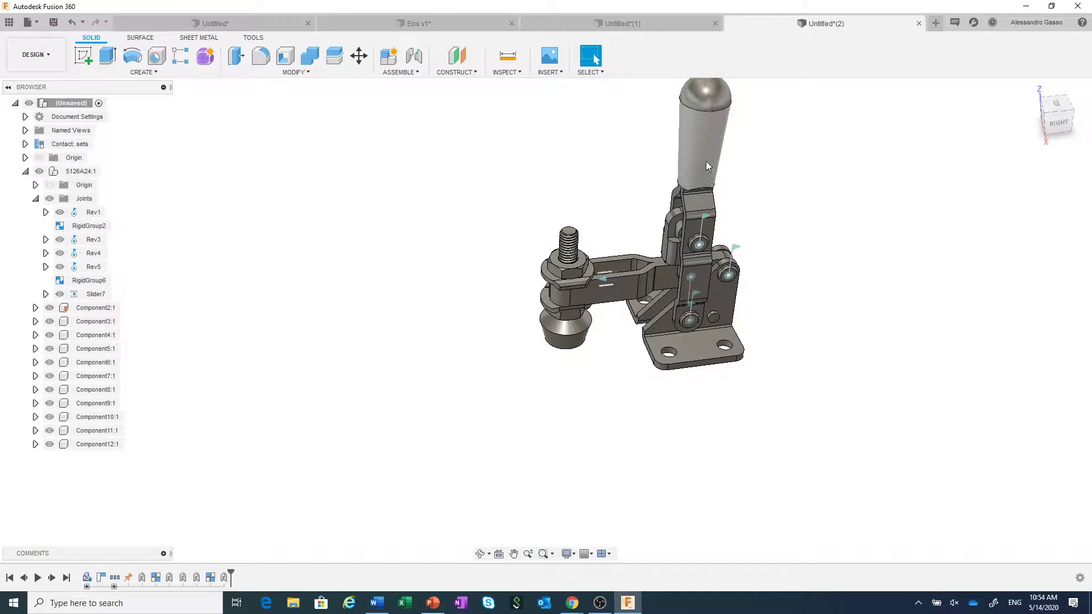
left_click_drag(704, 201, 683, 206)
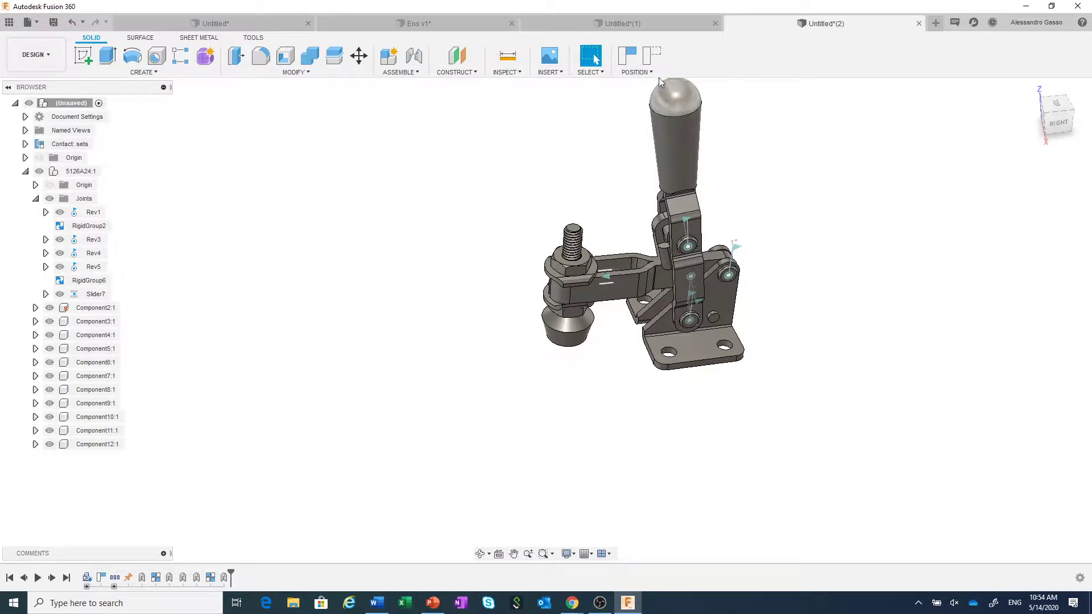
left_click(652, 56)
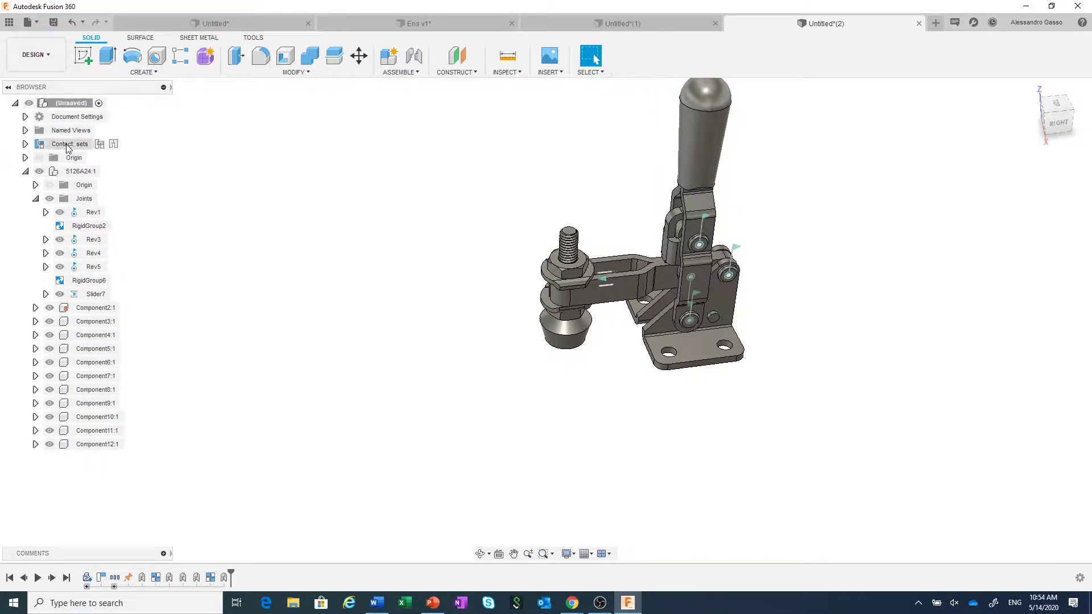
Step: Create a second contact set between the connecting link behind the handle lever and the clamp arm
right_click(68, 147)
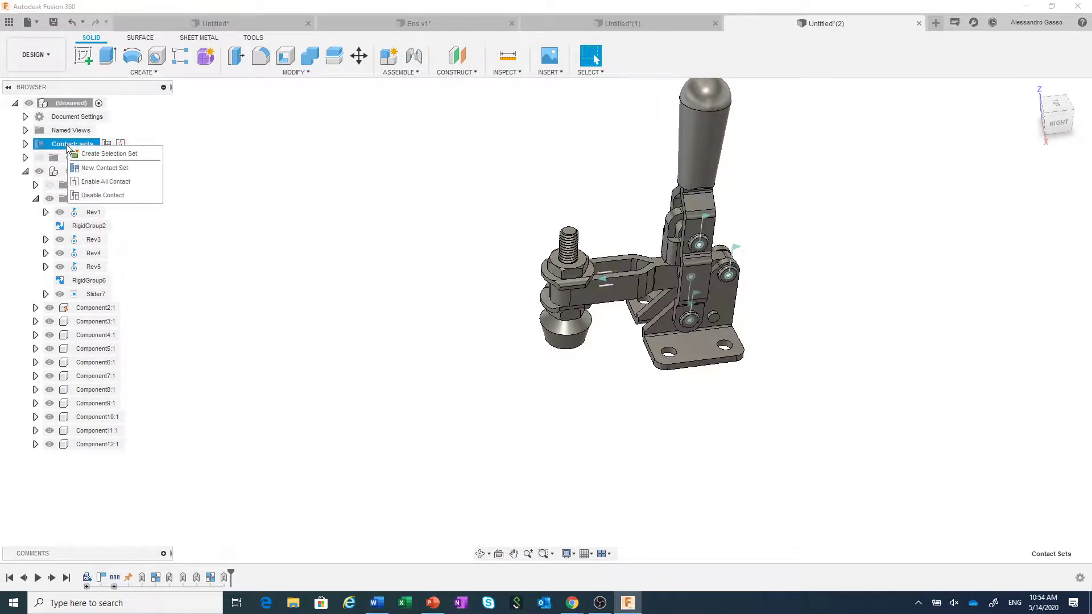
left_click(106, 168)
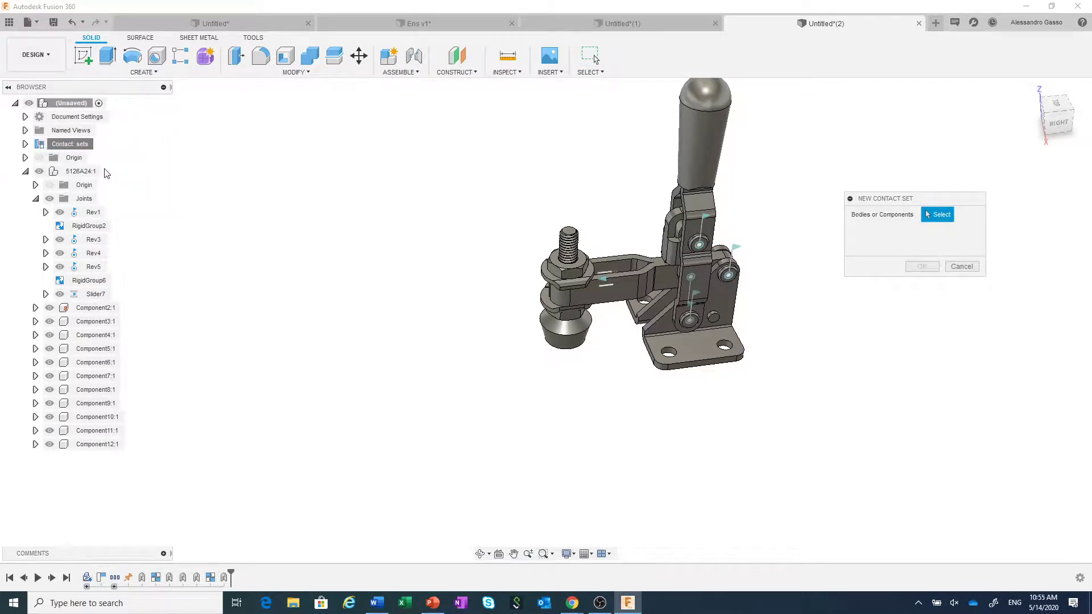
left_click(665, 244)
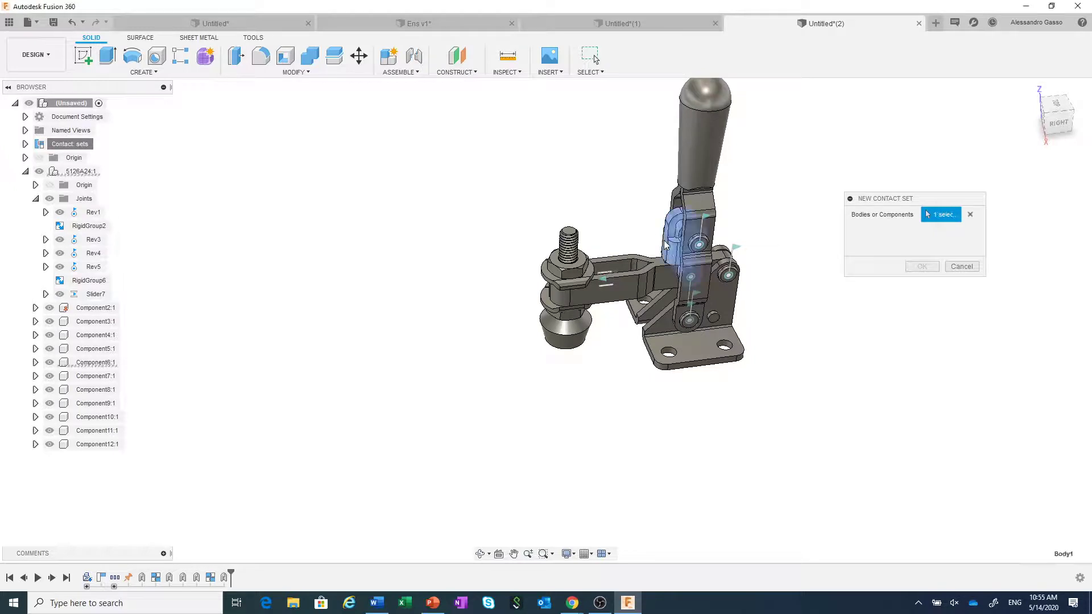
left_click(617, 272)
left_click(922, 266)
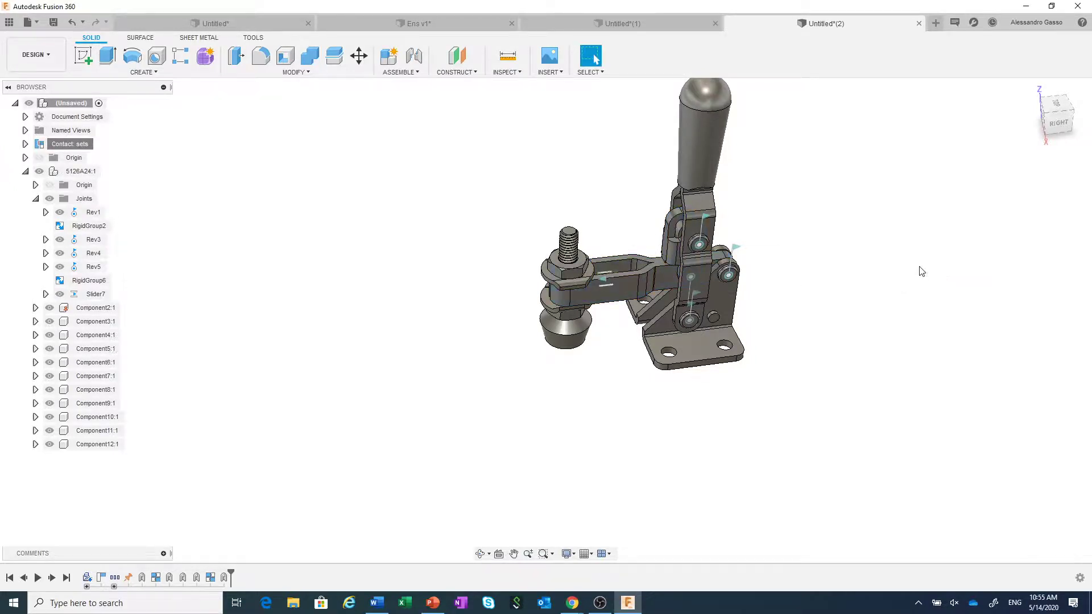
Step: Push the handle towards the clamp arm to test the contact between link and arm, and revert the position
left_click_drag(705, 205, 678, 223)
left_click(651, 56)
left_click(651, 55)
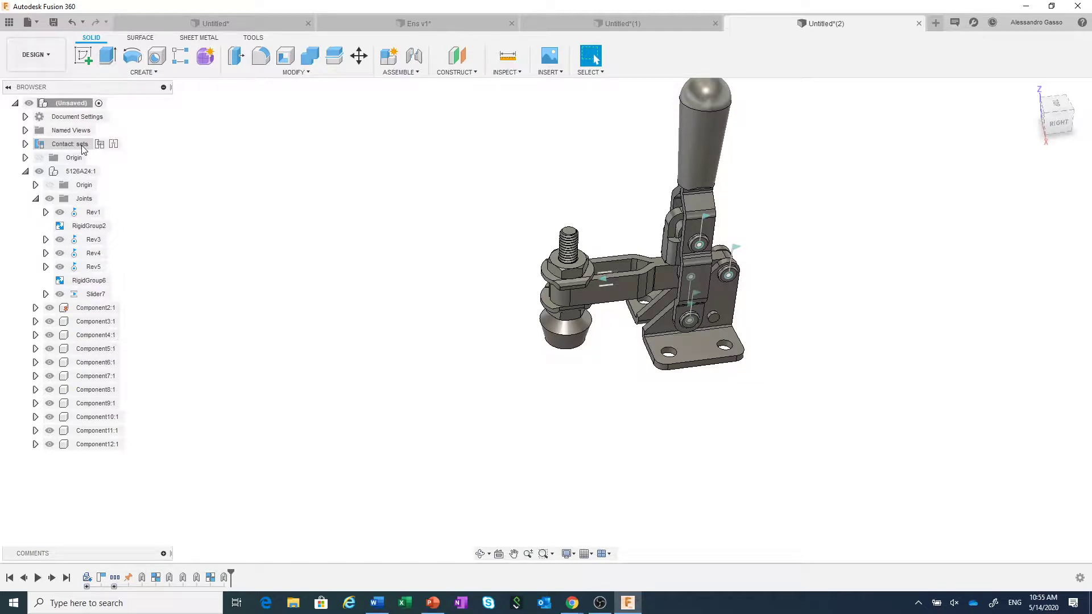
left_click(416, 74)
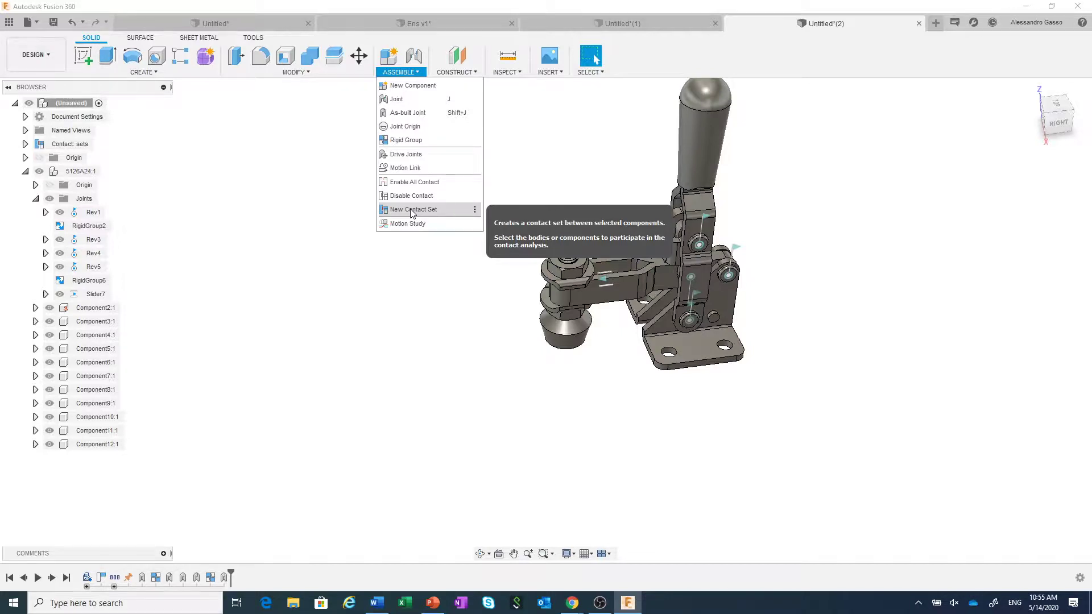
left_click(395, 306)
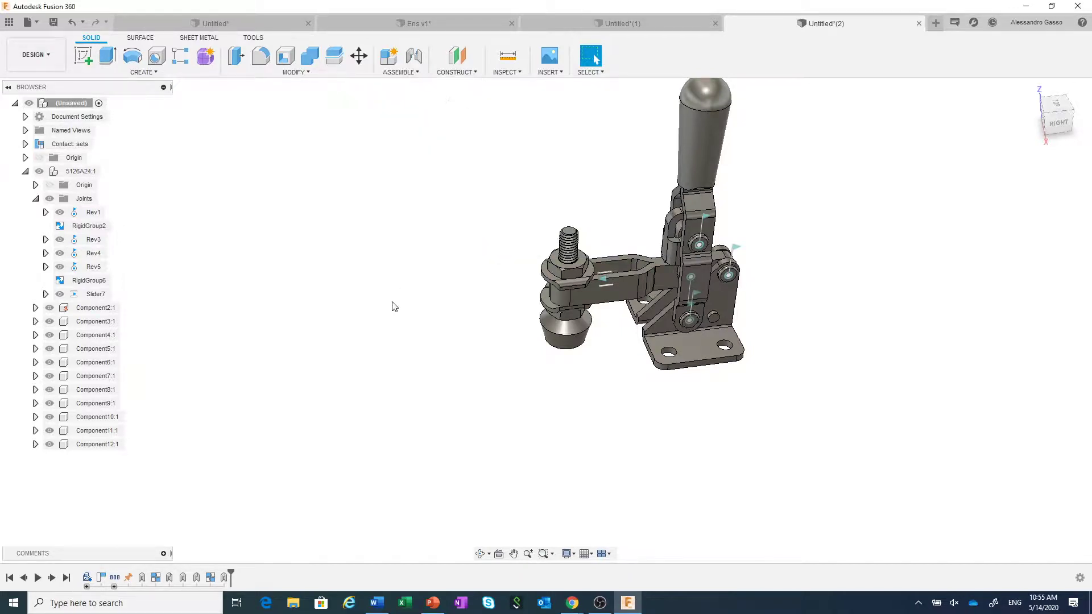
Step: Review the available contact set commands and the options for the handle-and-bracket contact set
right_click(71, 144)
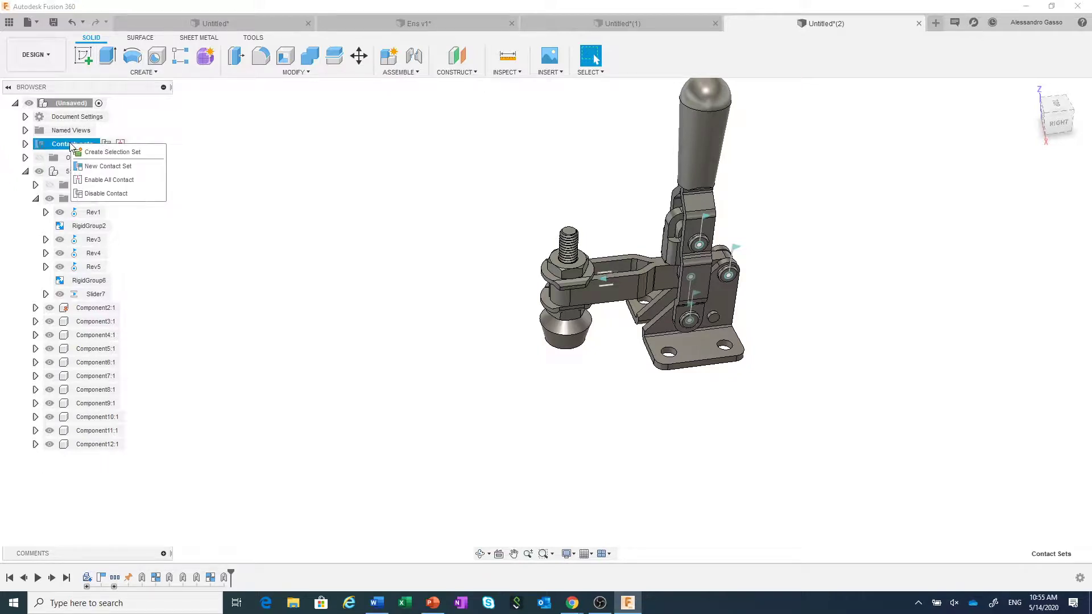
left_click(294, 163)
left_click(26, 145)
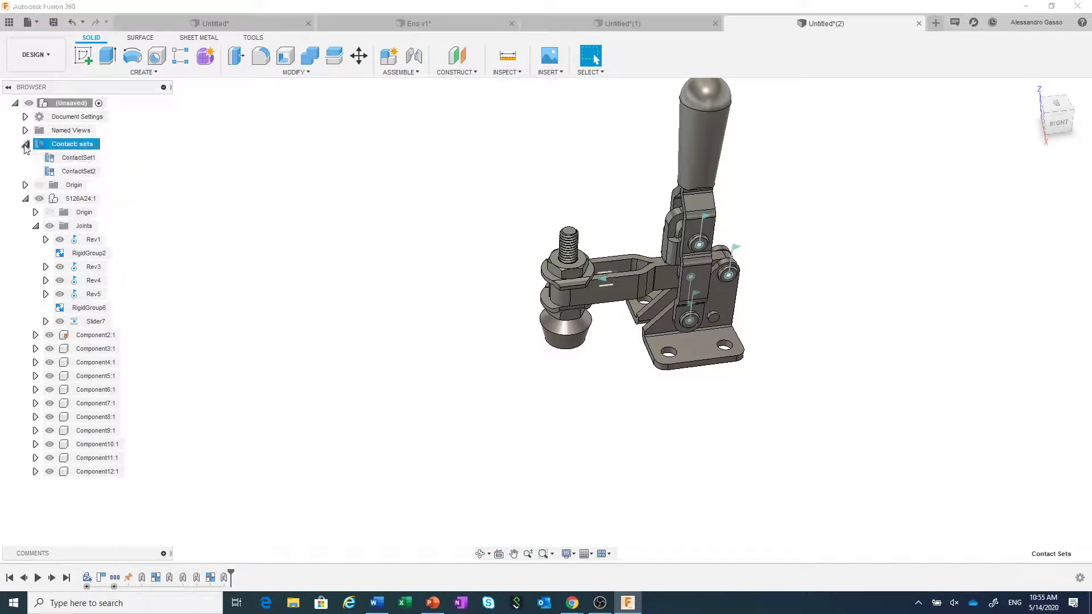
left_click(90, 158)
right_click(91, 161)
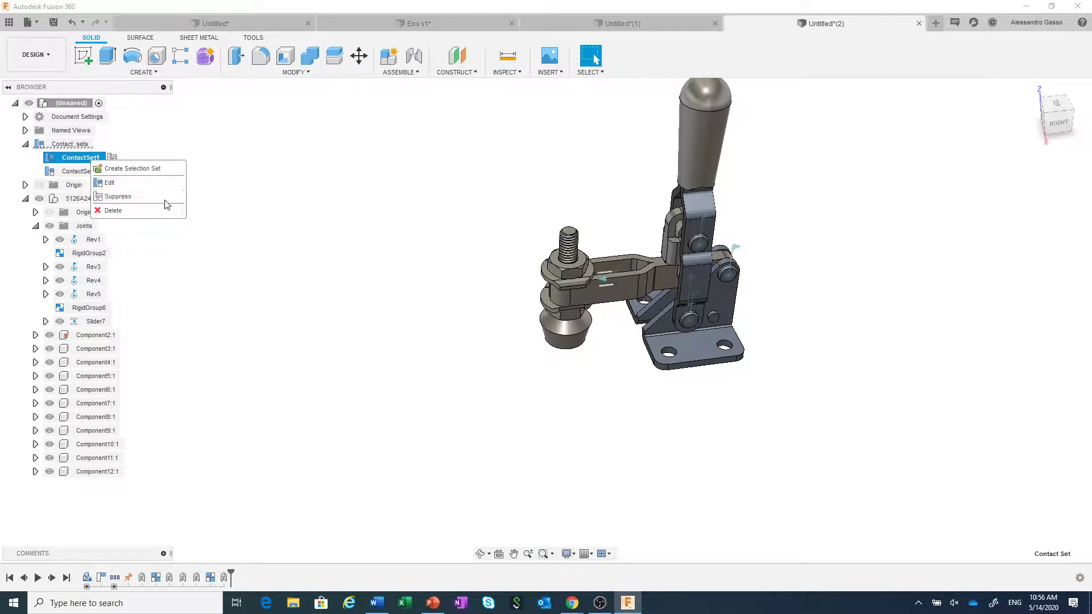
left_click(259, 201)
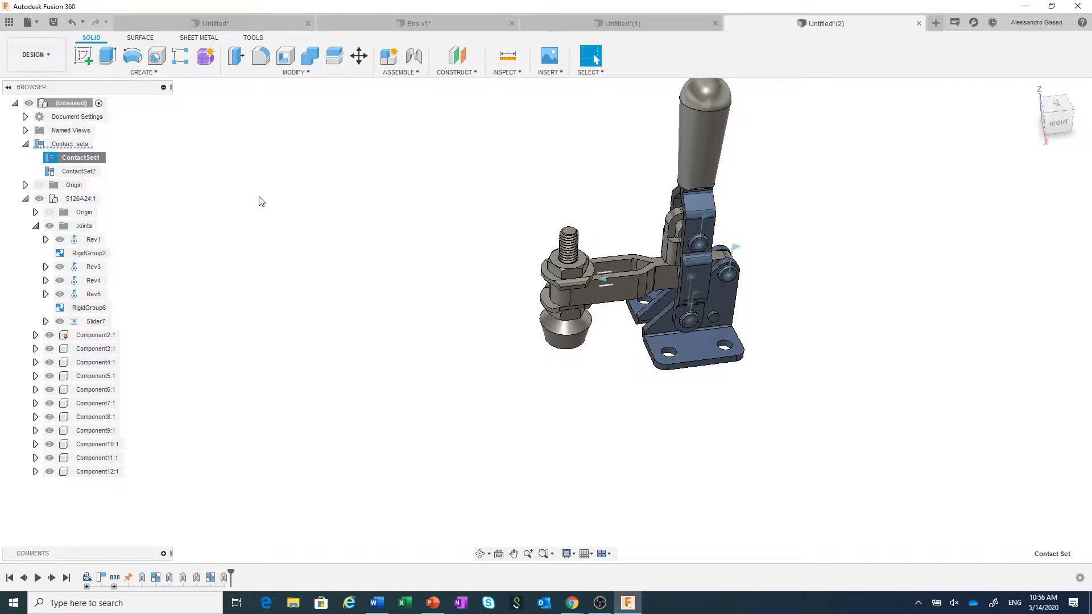
left_click(403, 273)
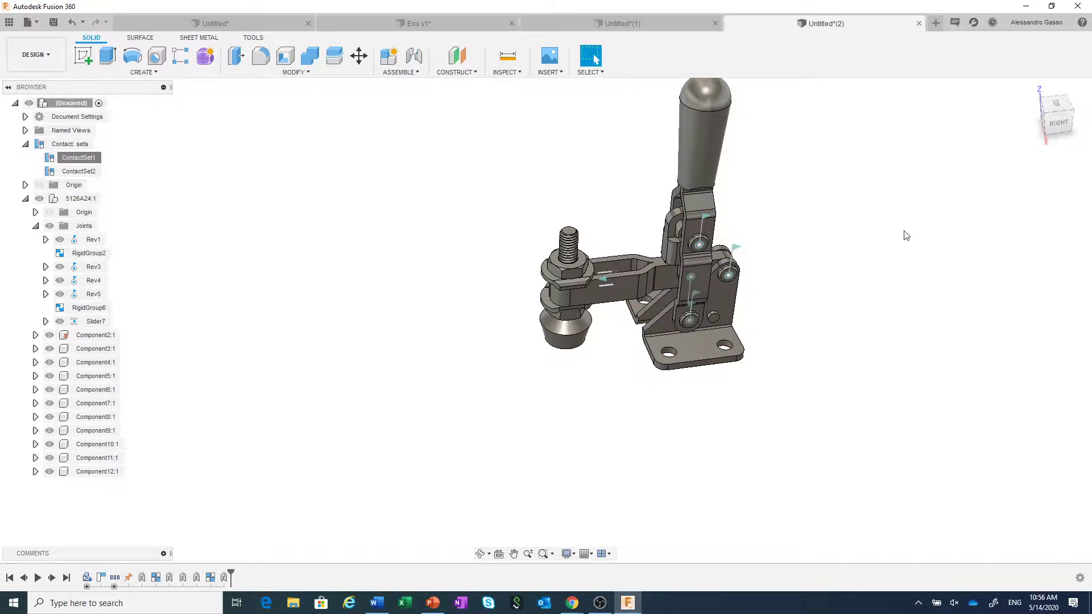
Step: Start a motion study for joint Rev1 and add an animation point of 10 deg at step 8
left_click(413, 73)
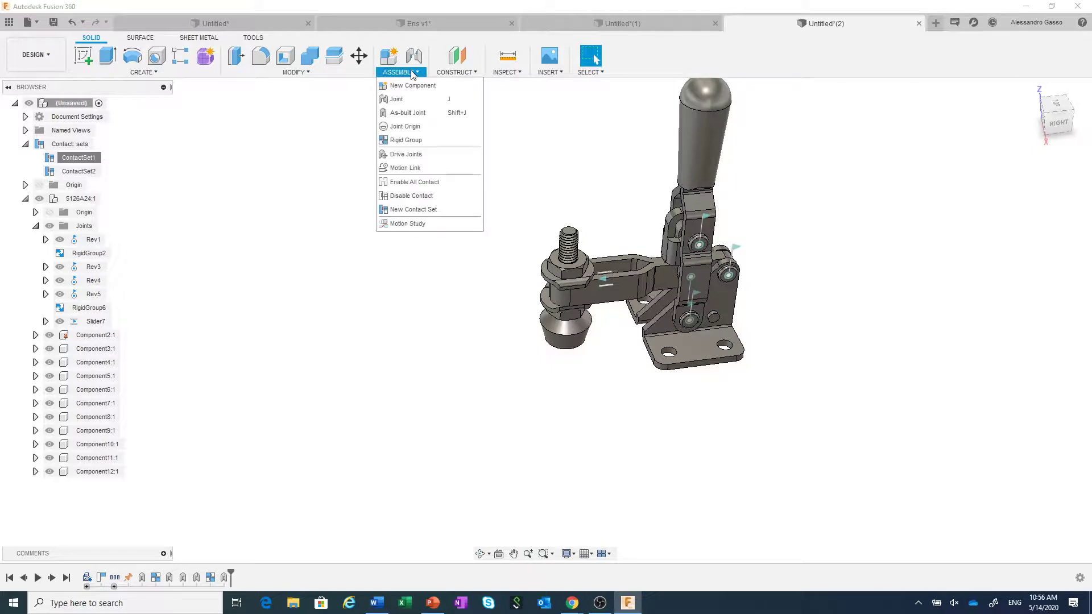
left_click(415, 223)
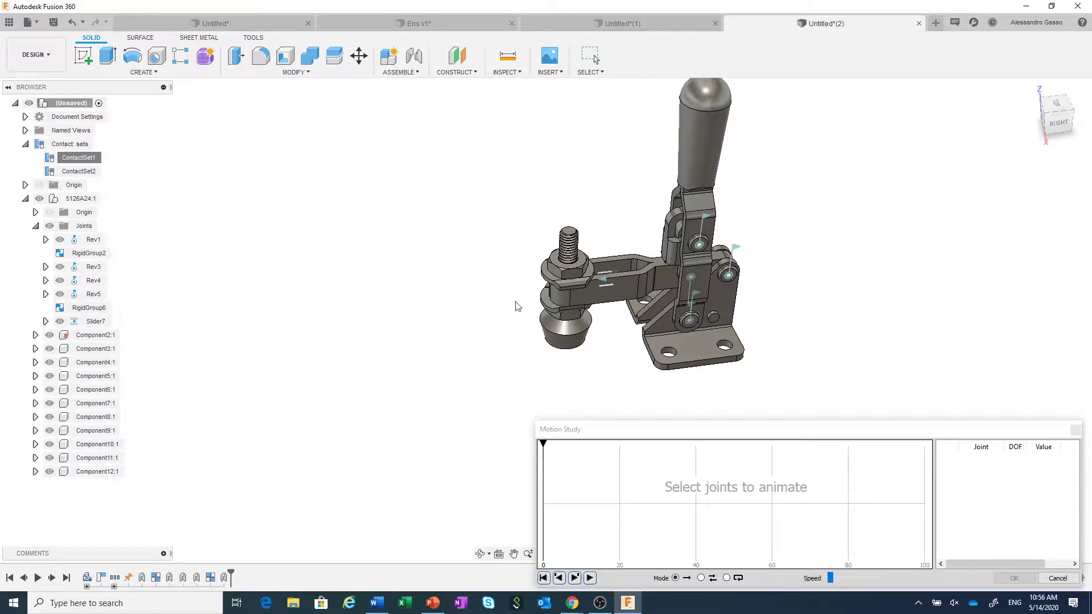
left_click_drag(721, 429, 571, 389)
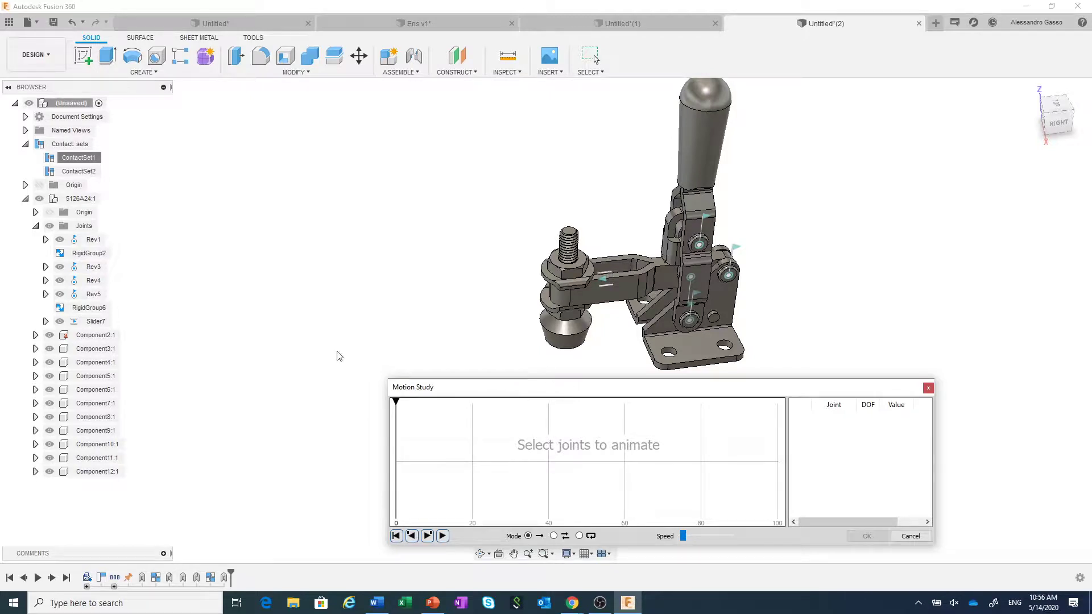
left_click(91, 241)
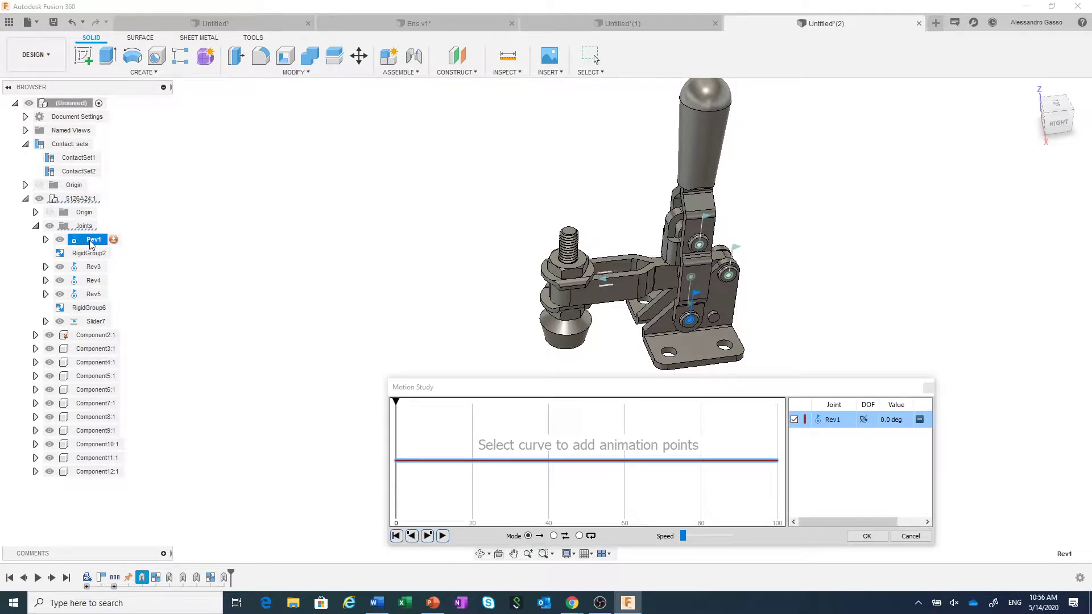
left_click(428, 462)
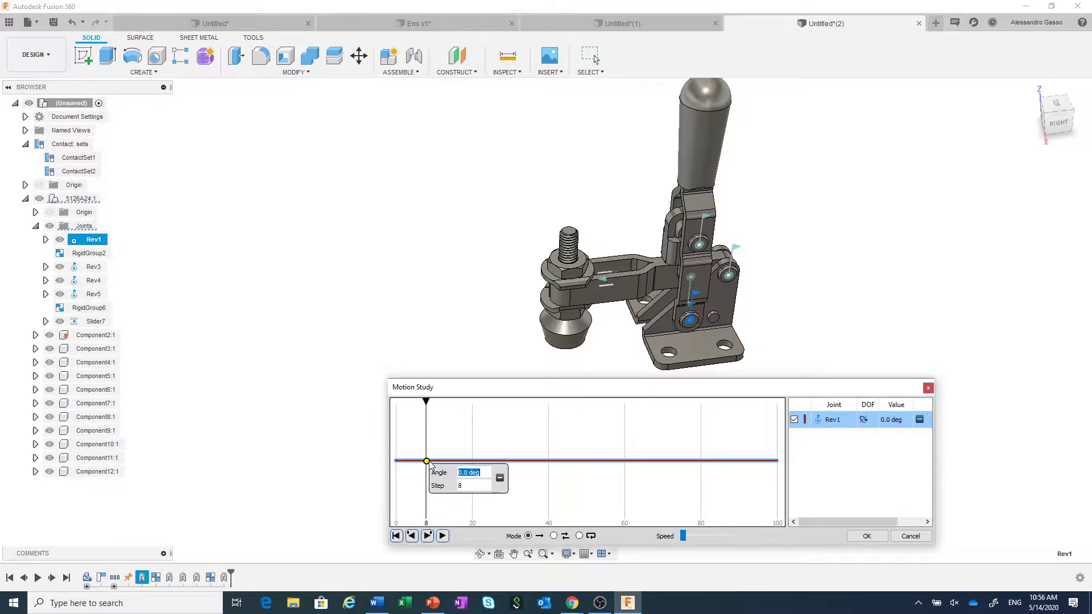
type("10")
key("Return")
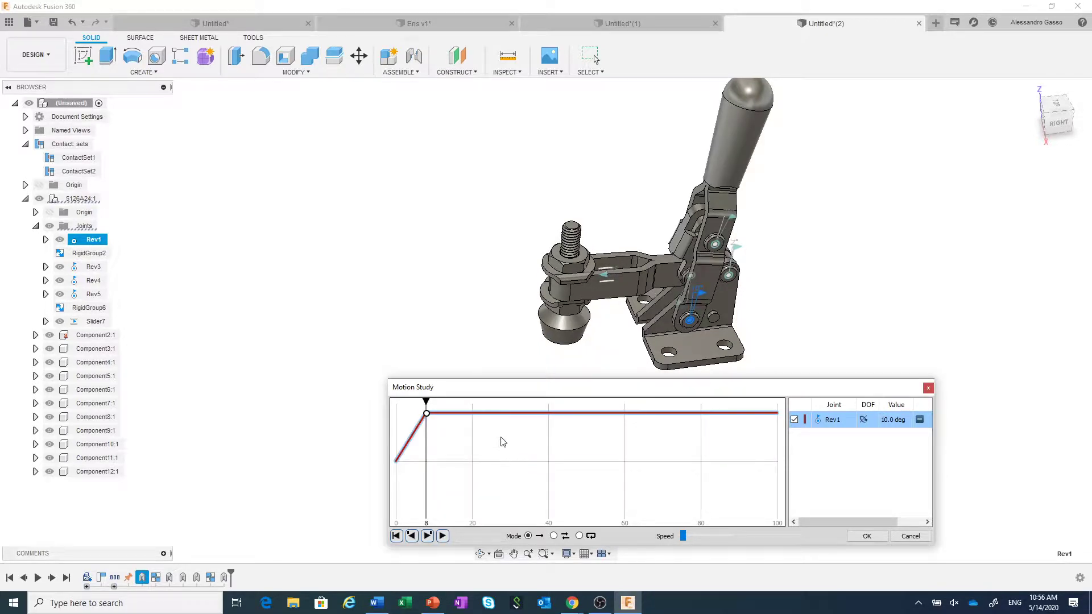
Step: Add Rev1 animation points of 20 deg at step 28, 30 deg at step 50, 40 deg at step 69 and 50 deg at step 88
left_click(503, 414)
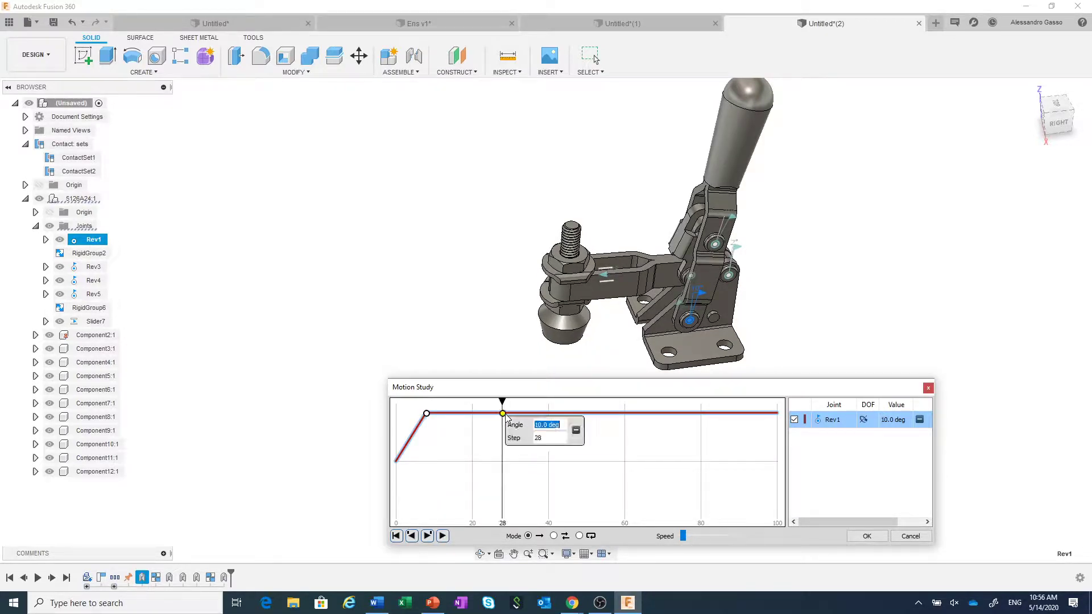
type("20")
left_click(587, 414)
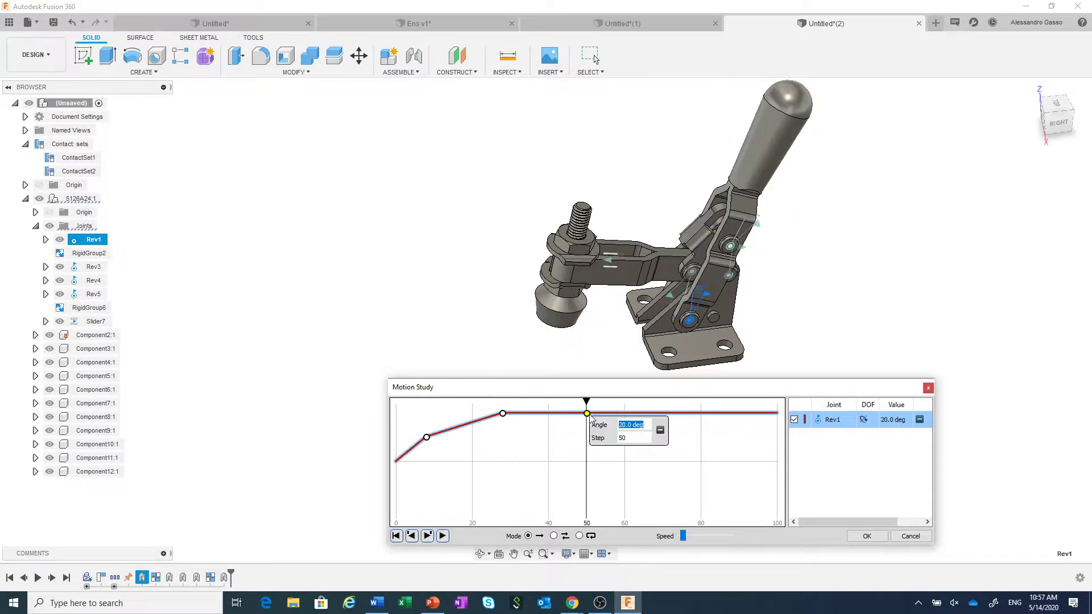
type("30")
left_click(659, 414)
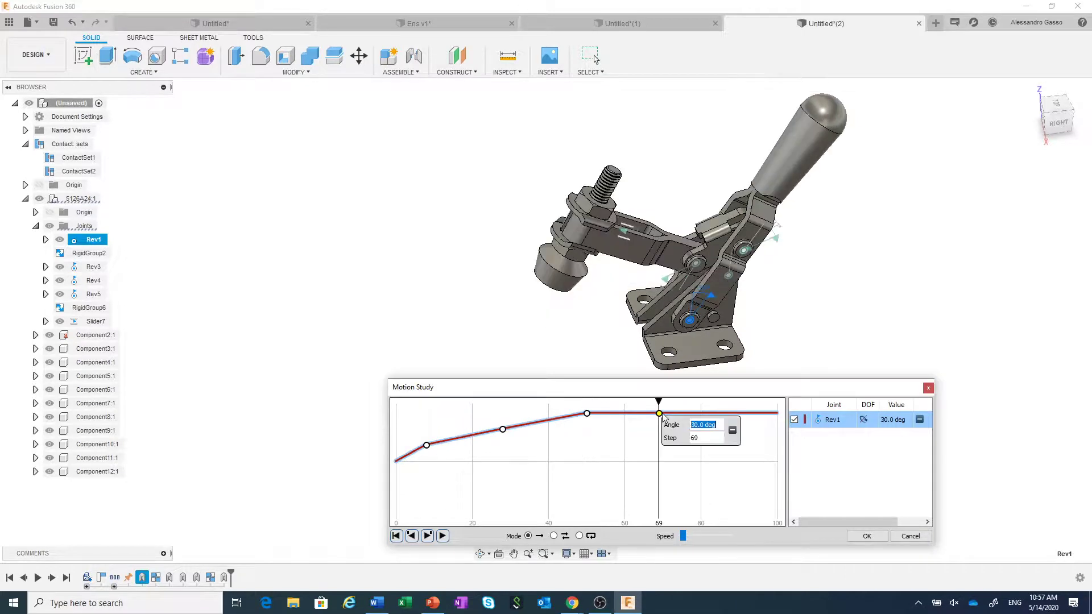
left_click(734, 414)
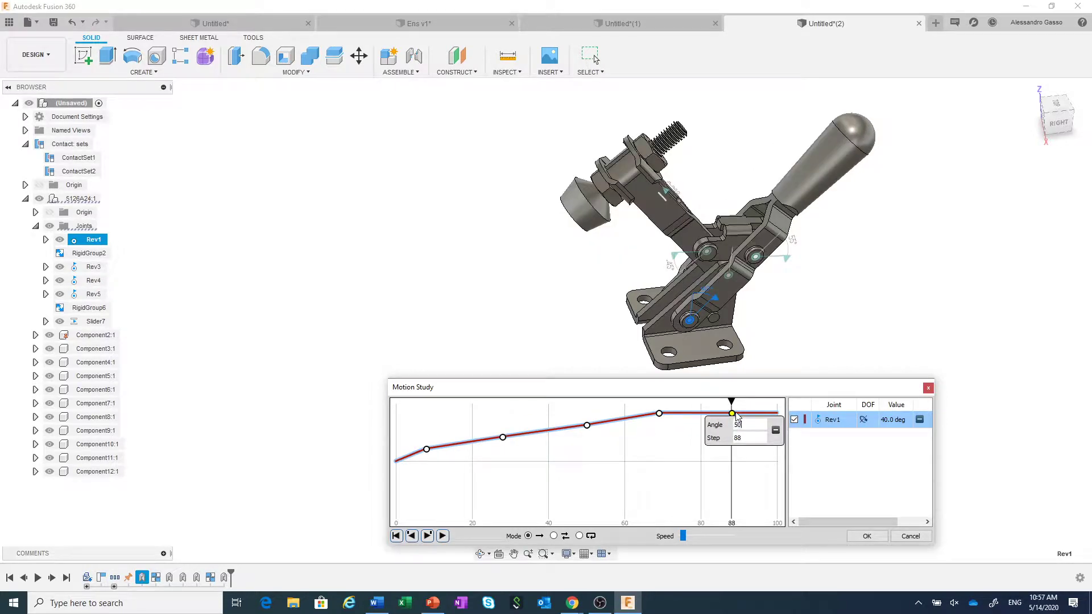
type("50")
key("Return")
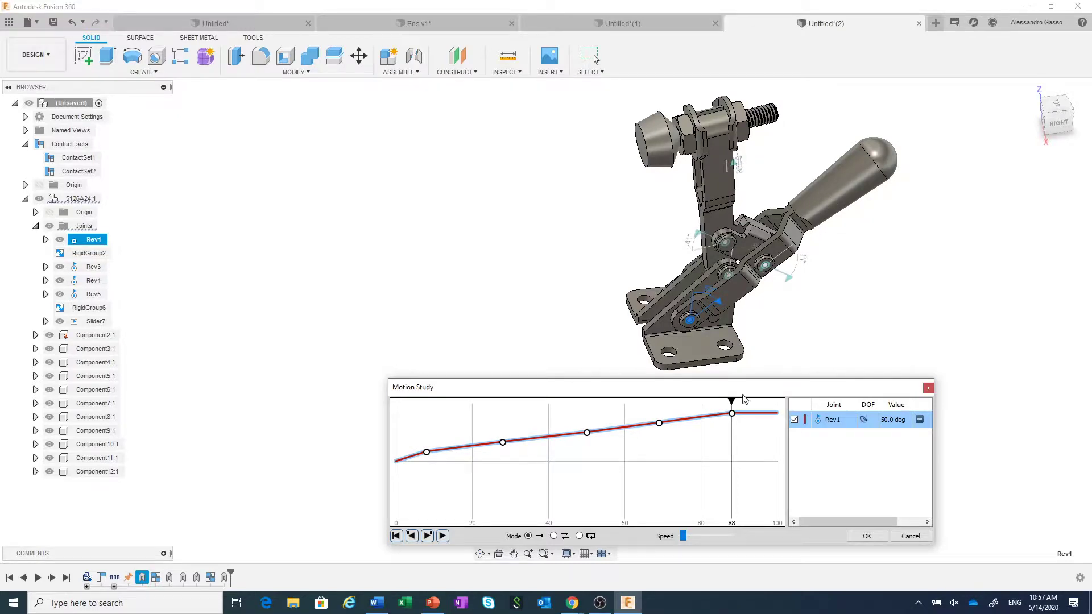
Step: Play the motion study from step 0 in back-and-forth mode, then save it and locate it among the motion studies
left_click_drag(732, 400, 393, 422)
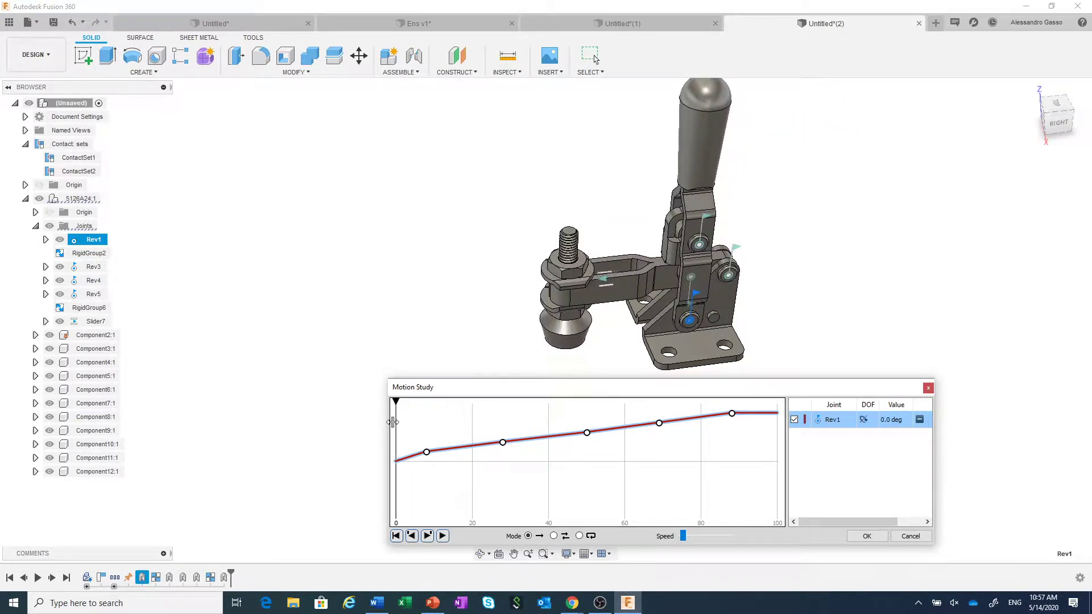
left_click(553, 536)
left_click(442, 536)
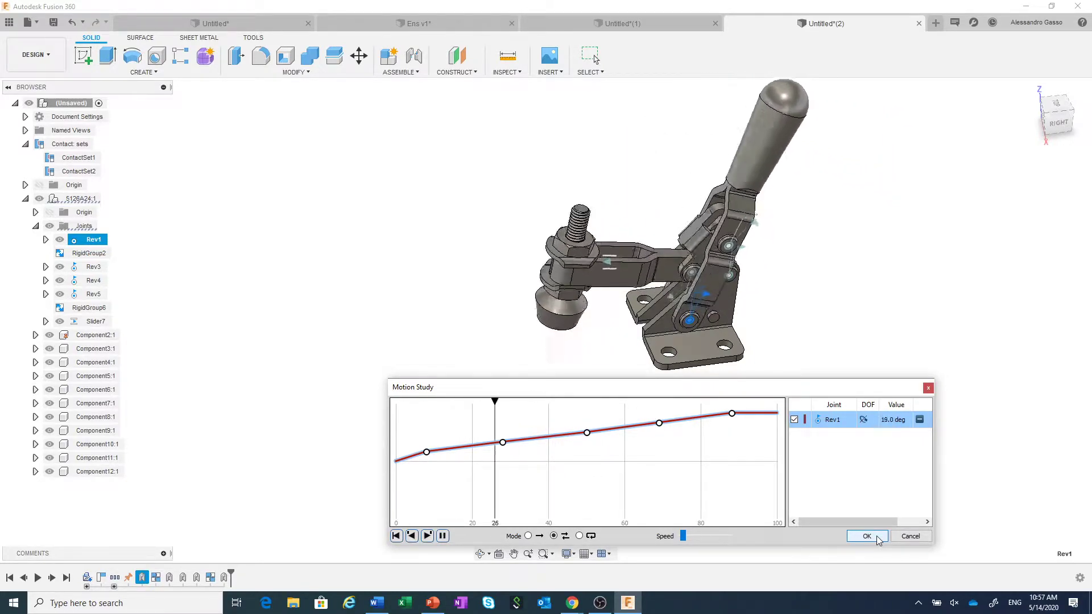
left_click(878, 539)
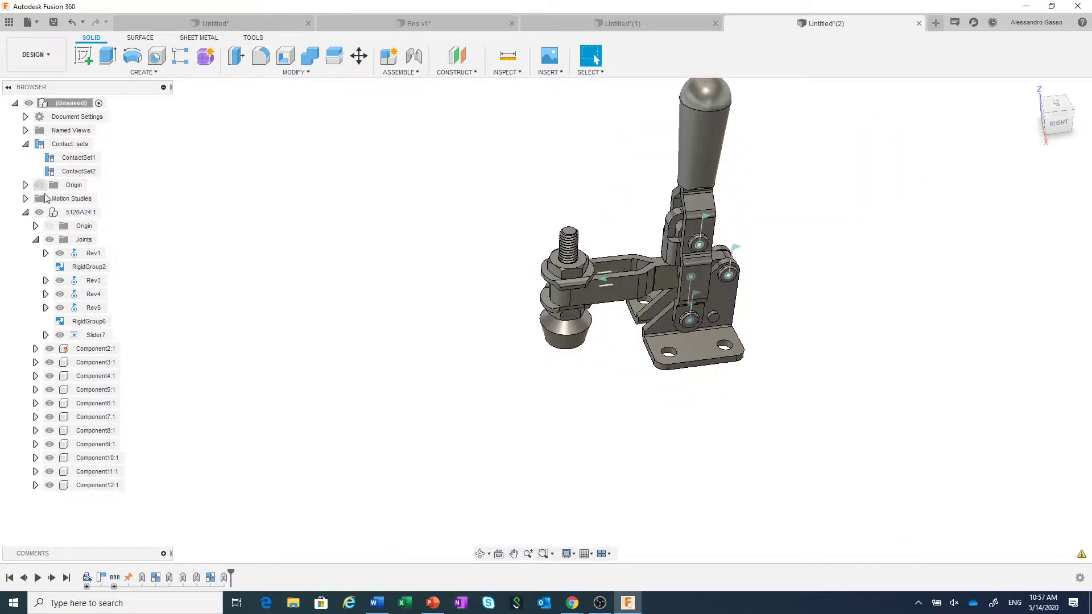
left_click(25, 199)
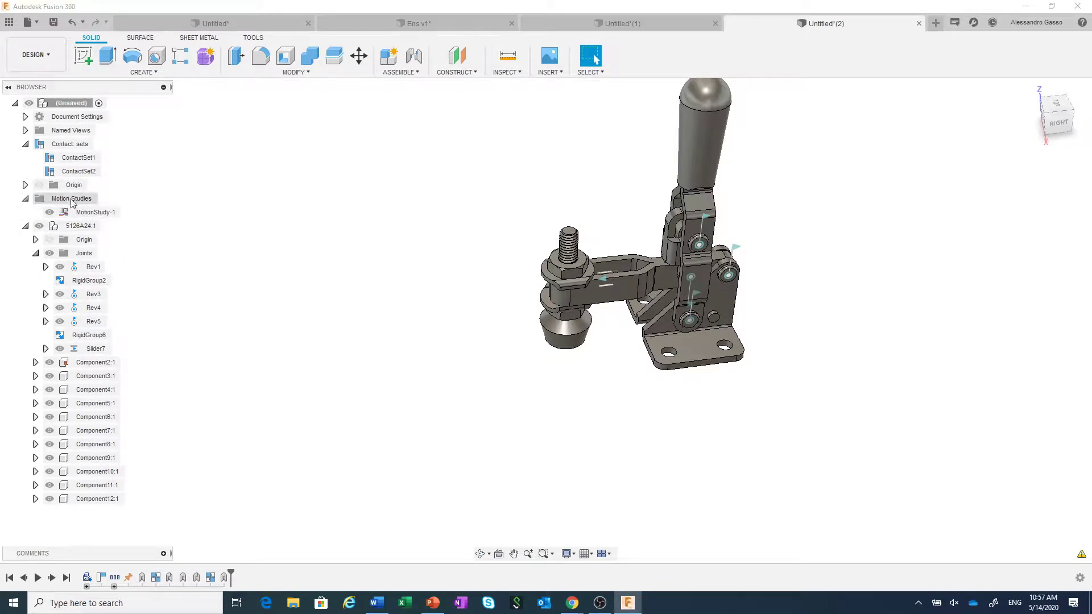
left_click(84, 213)
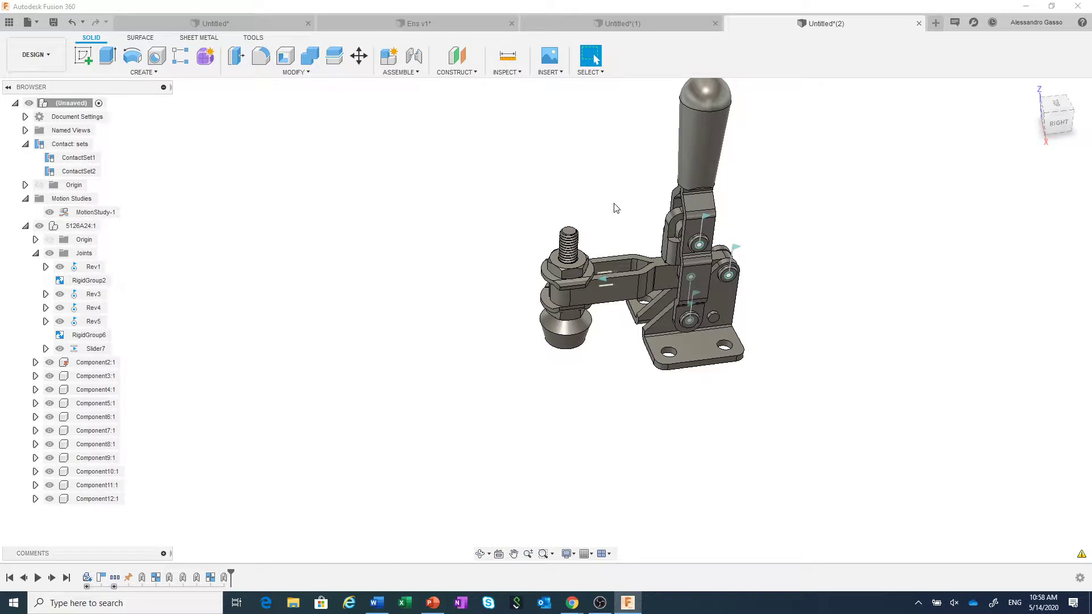
Step: Create a motion link between Rev1 and Slider7, relating a 40 deg rotation to a -10 mm slide
left_click(405, 73)
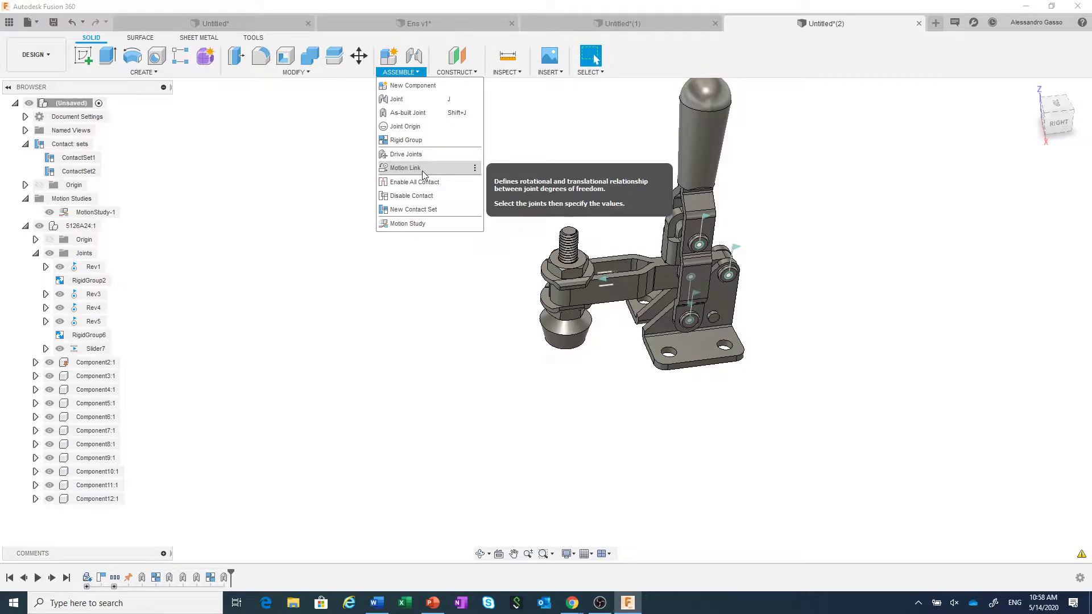
left_click(423, 169)
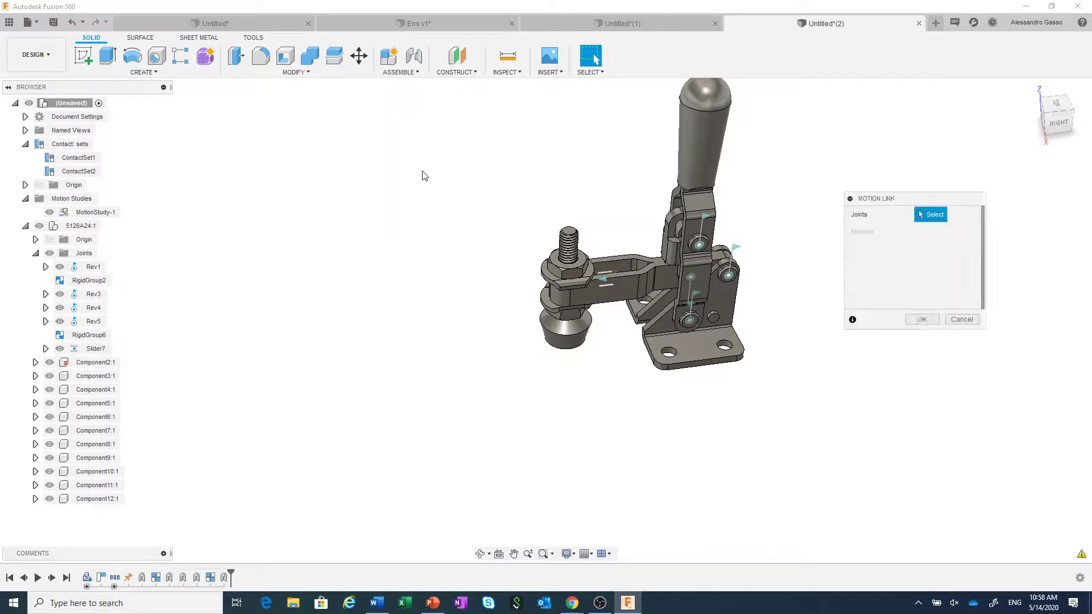
left_click(94, 267)
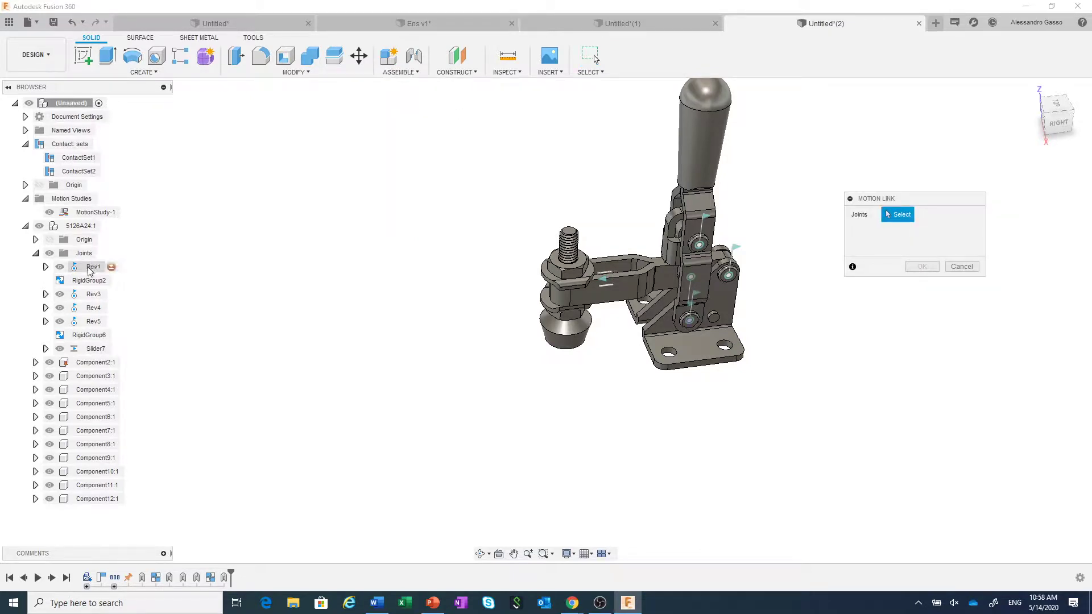
left_click(102, 352)
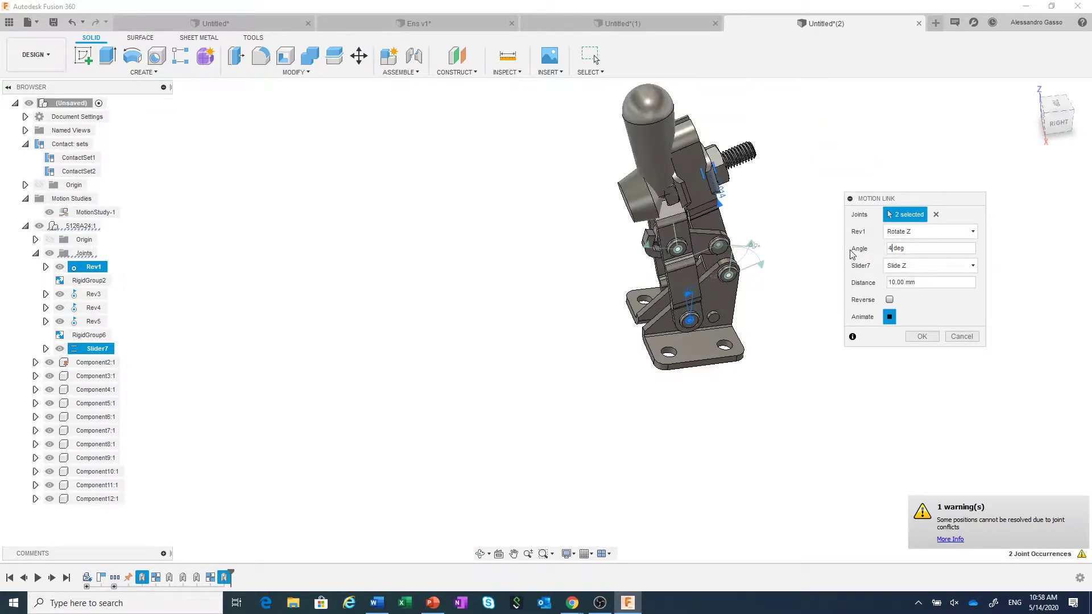
type("40")
left_click(887, 283)
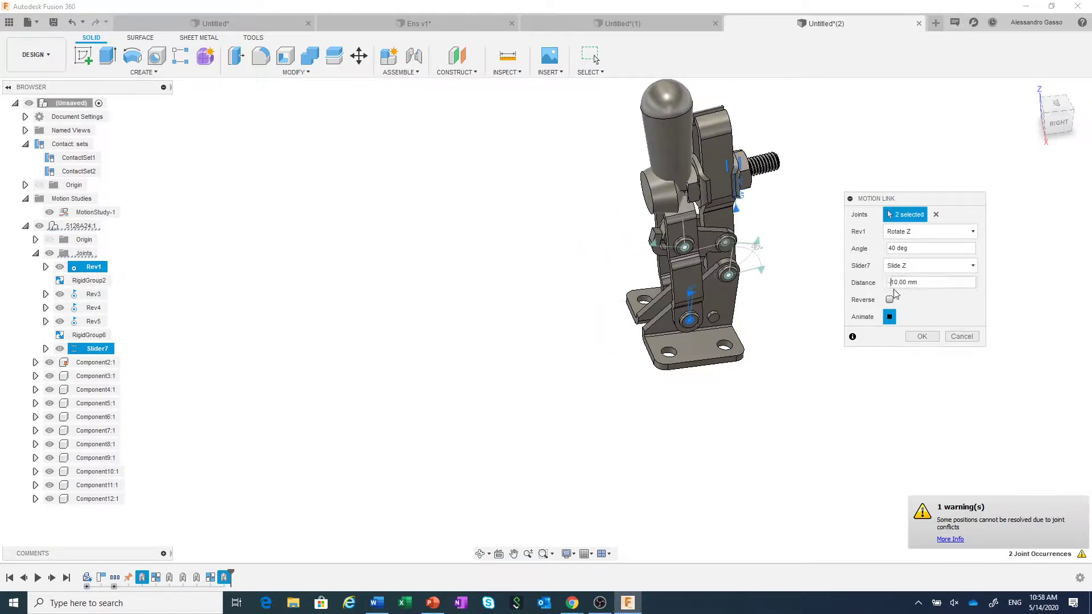
type("-")
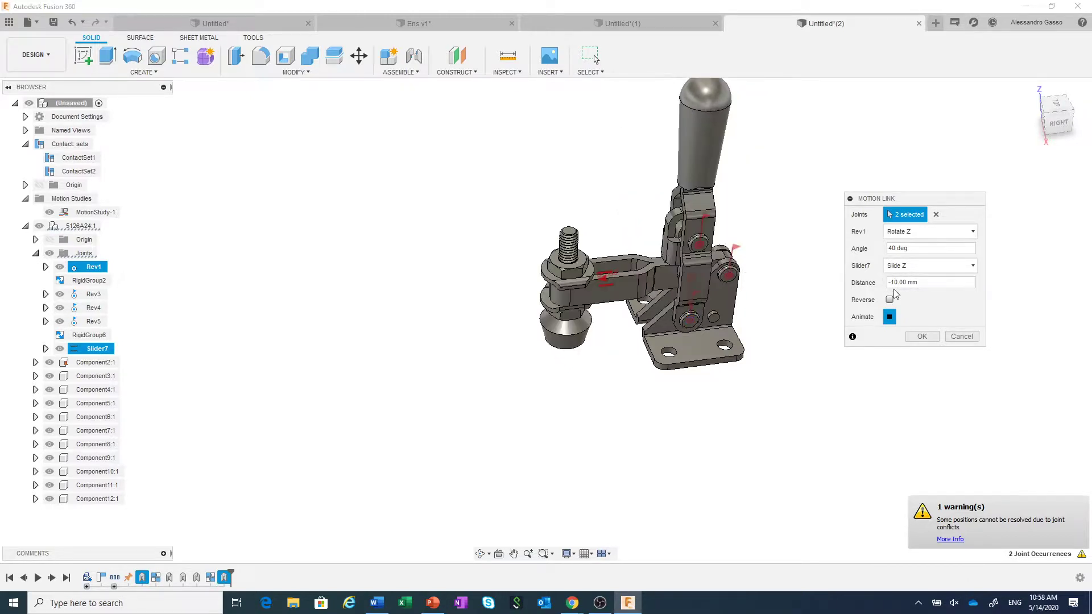
left_click(920, 336)
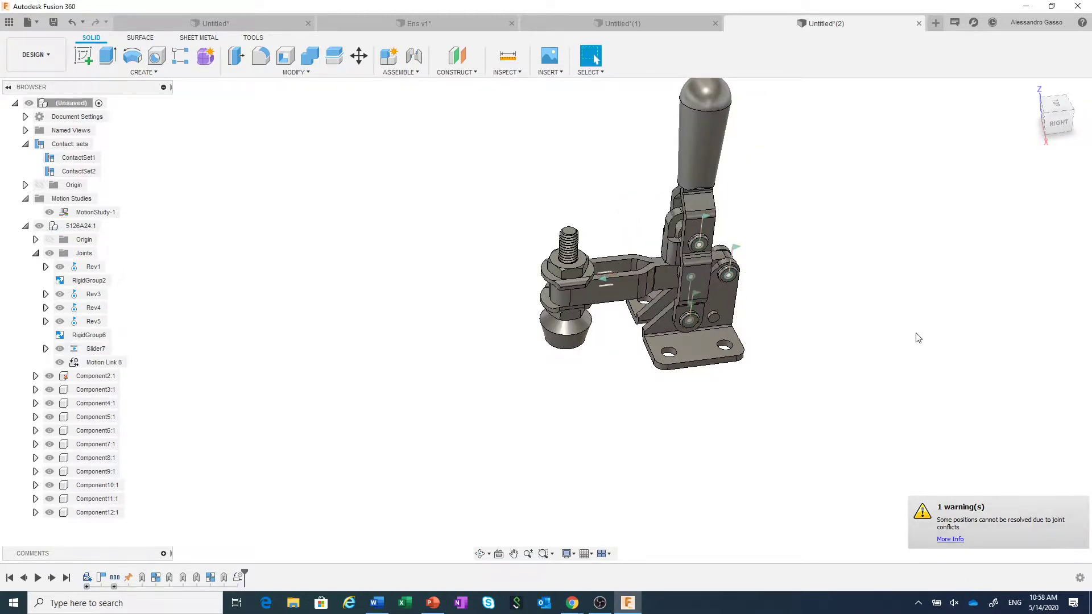
Step: Swing the handle and clamp arm to check how the spindle slides with the linked rotation
left_click(479, 553)
left_click_drag(560, 458, 533, 440)
right_click(533, 441)
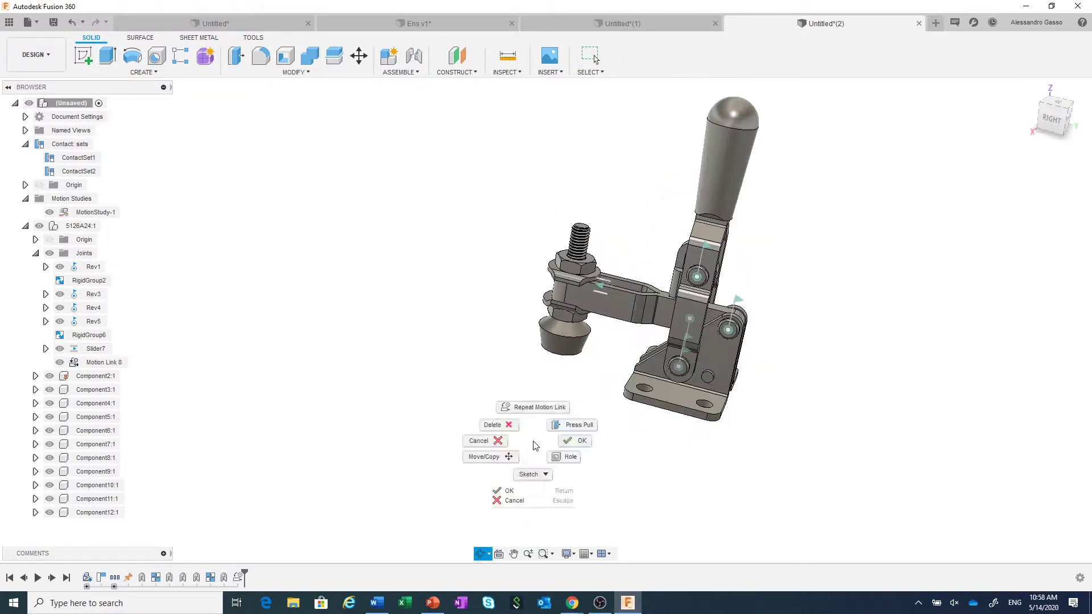
left_click(573, 441)
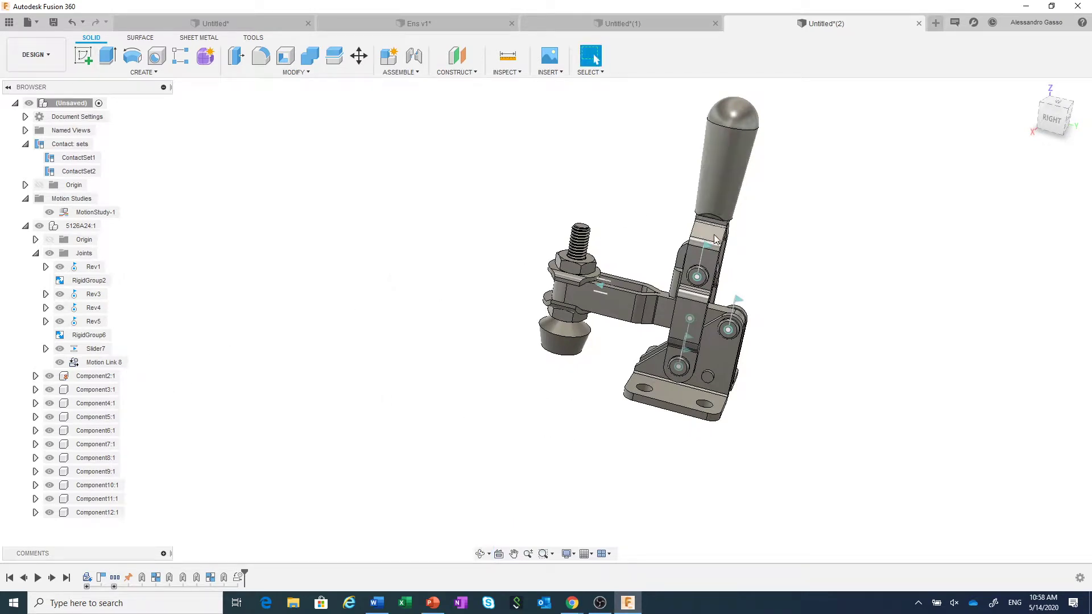
left_click_drag(715, 239, 748, 256)
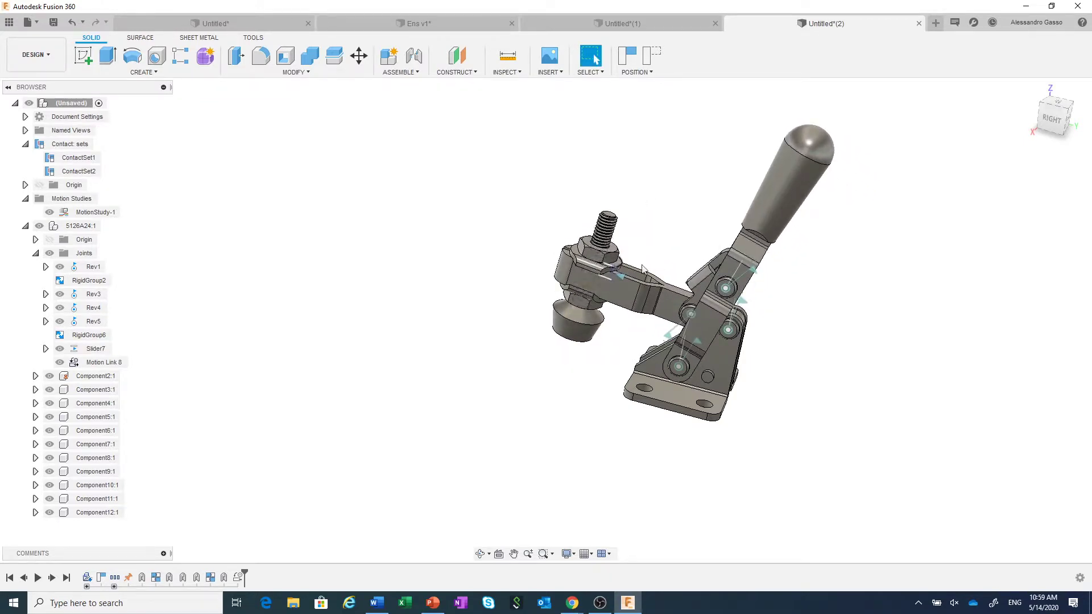
left_click_drag(643, 269, 657, 245)
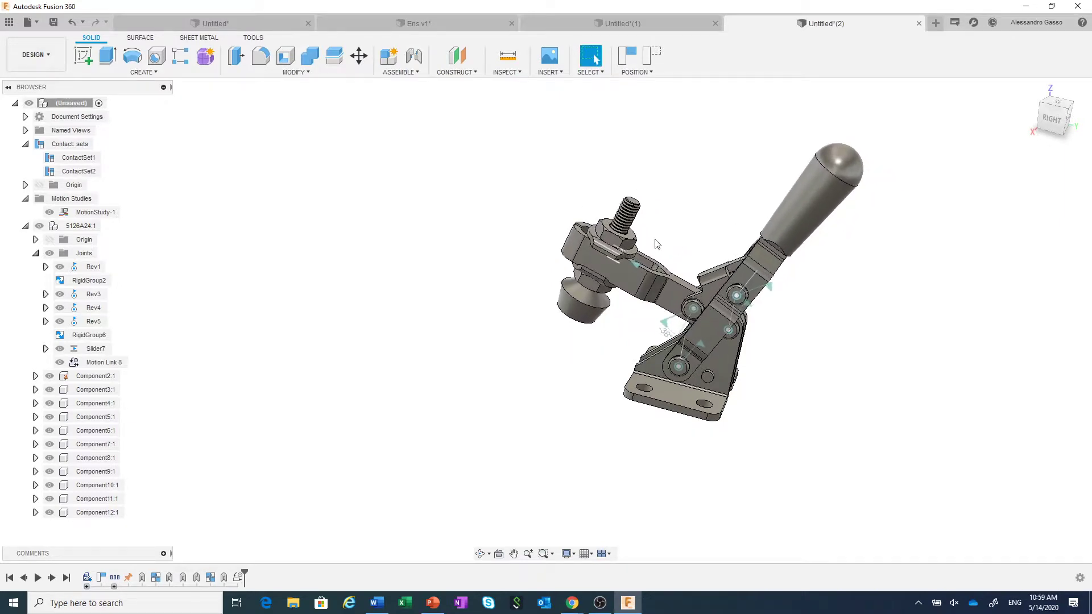
mouse_move(768, 264)
left_mouse_down()
mouse_move(801, 306)
mouse_move(733, 250)
mouse_move(759, 259)
mouse_move(734, 258)
mouse_move(765, 277)
left_mouse_up()
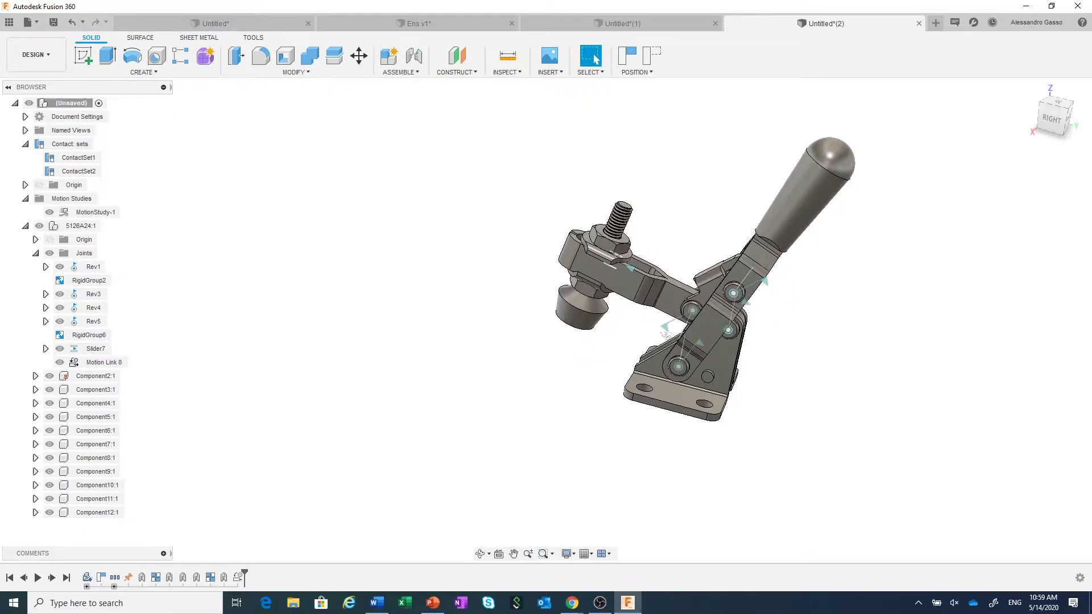
left_click(692, 609)
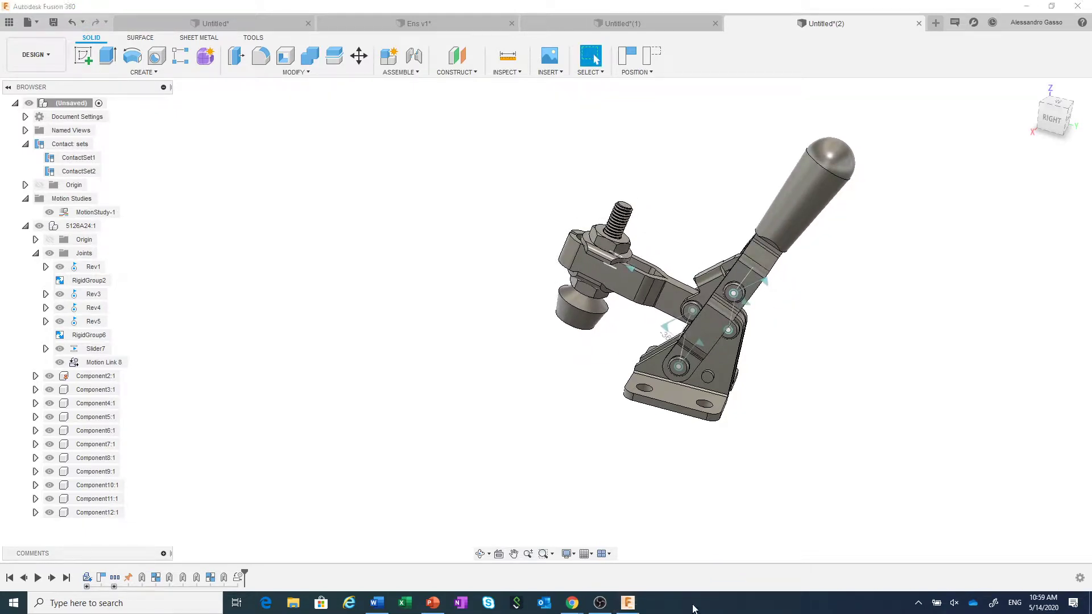